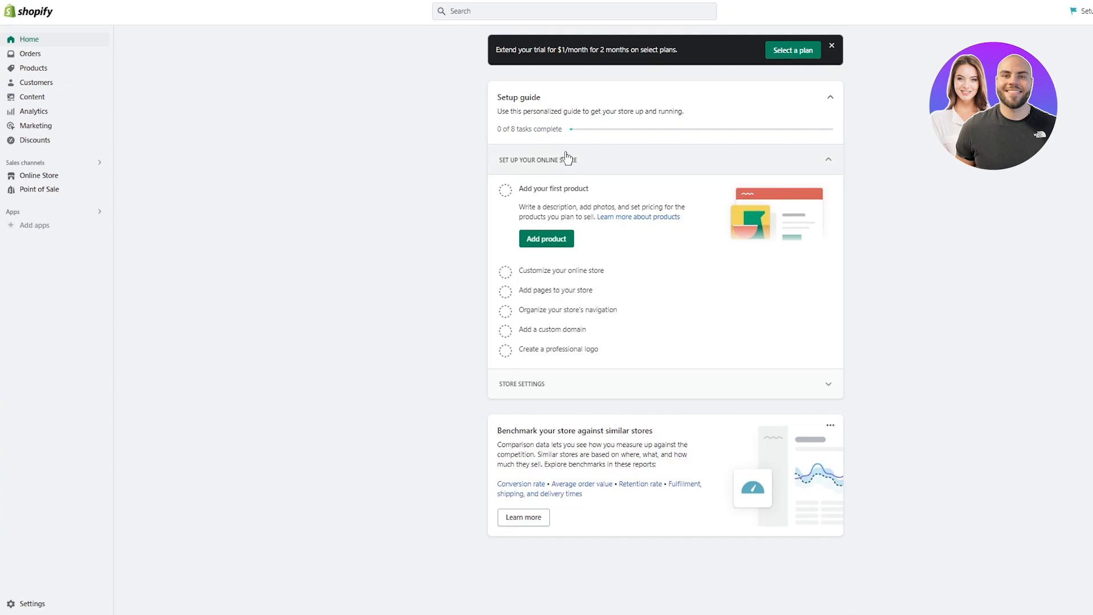
- Open the Online Store themes and look through the themes offered in the Shopify Theme Store
click(39, 176)
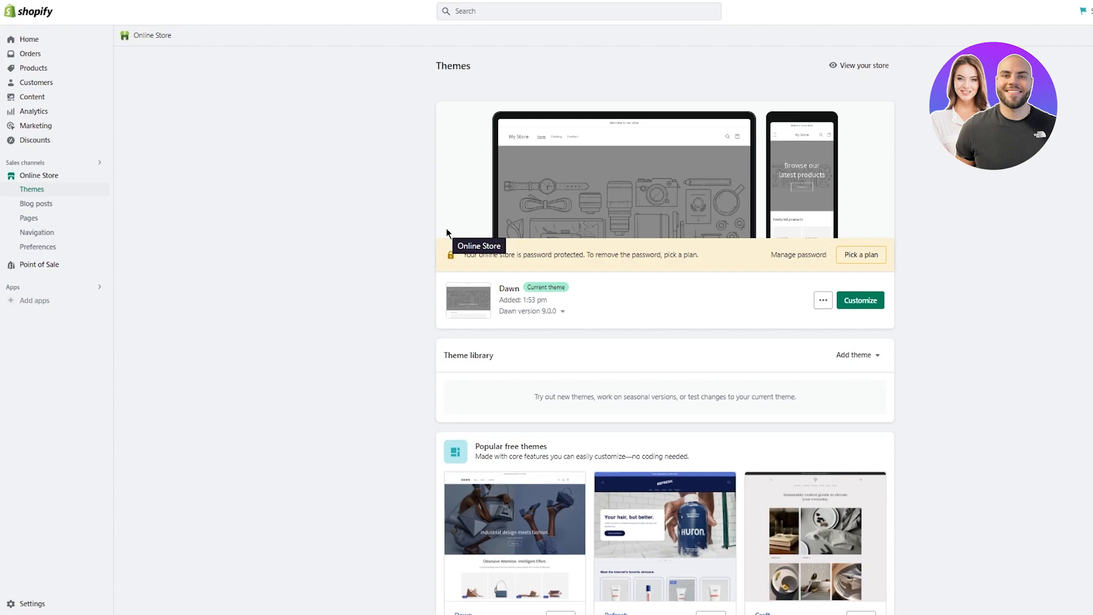
click(852, 355)
click(868, 387)
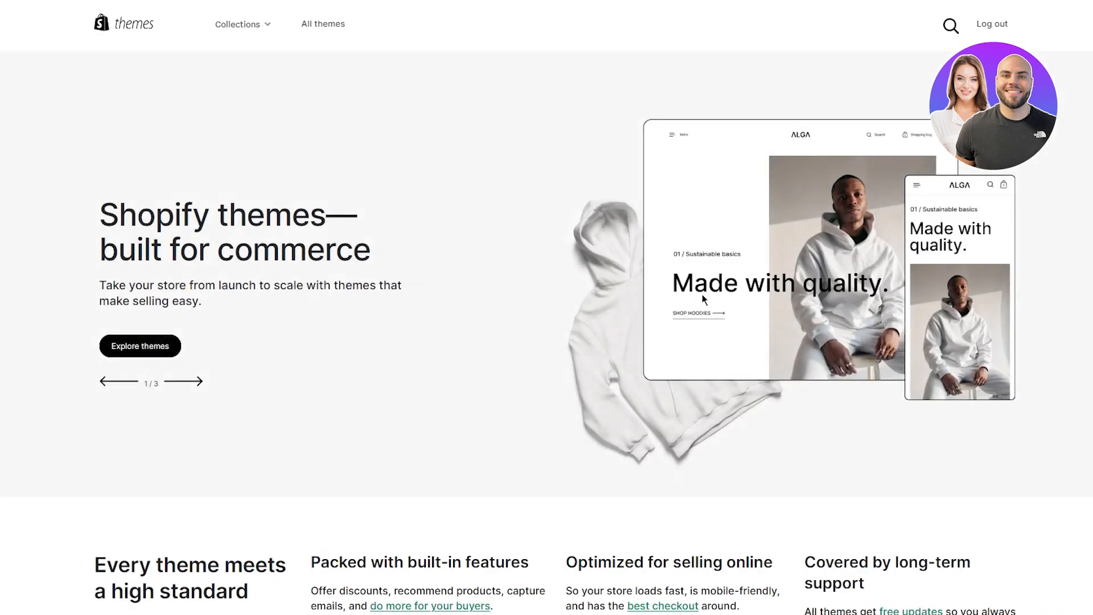
scroll(702, 295, down, 15)
scroll(574, 302, up, 10)
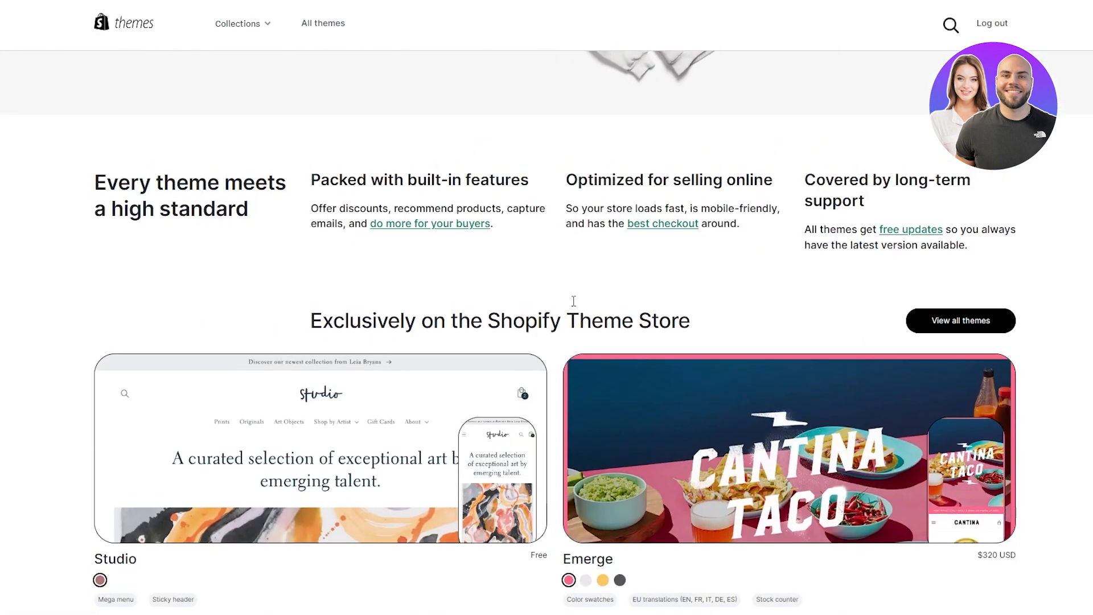
scroll(574, 301, up, 7)
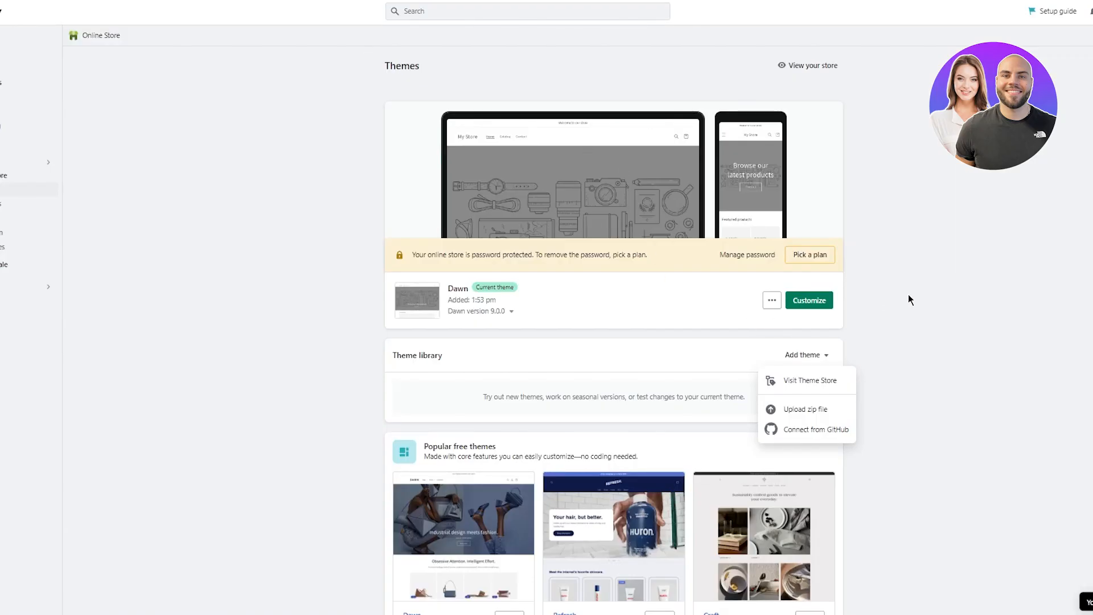
- Return to the store's themes, open the Dawn theme for customization and choose the desktop preview
click(908, 298)
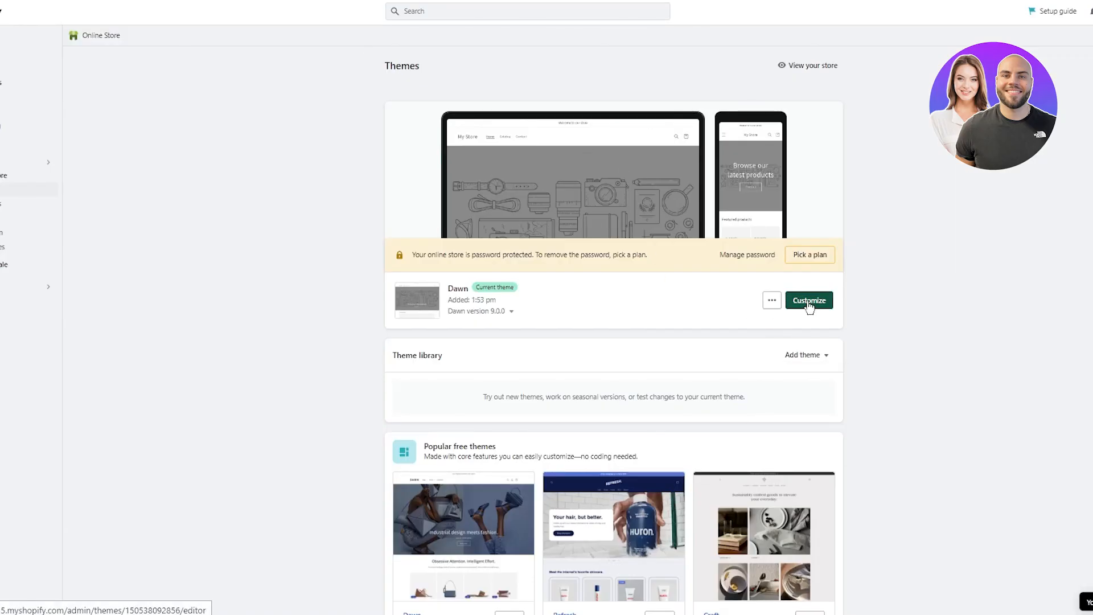
click(809, 302)
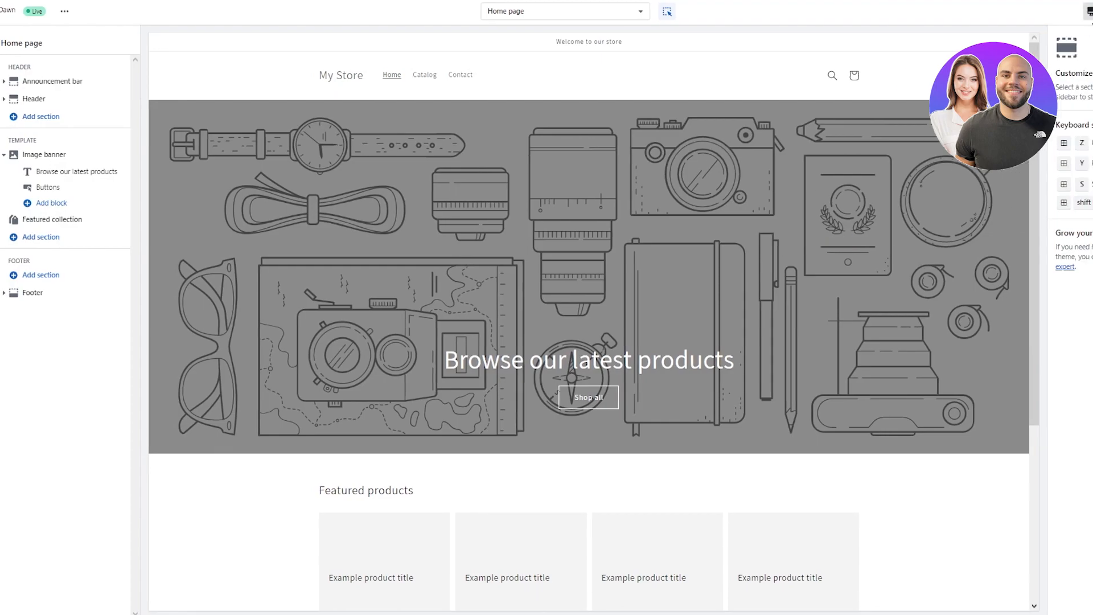
click(999, 14)
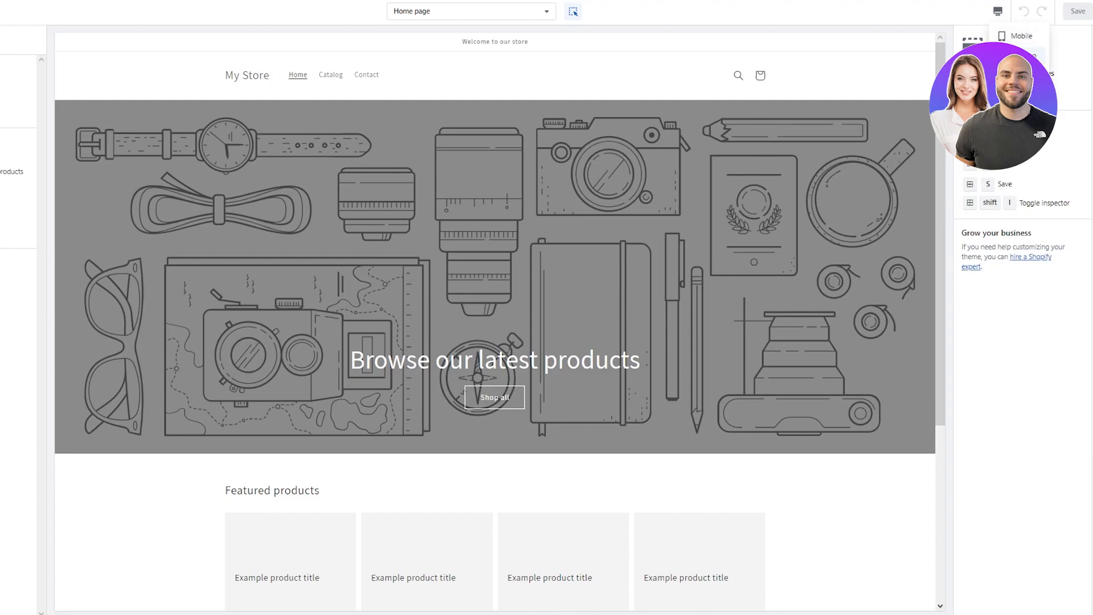
click(1021, 55)
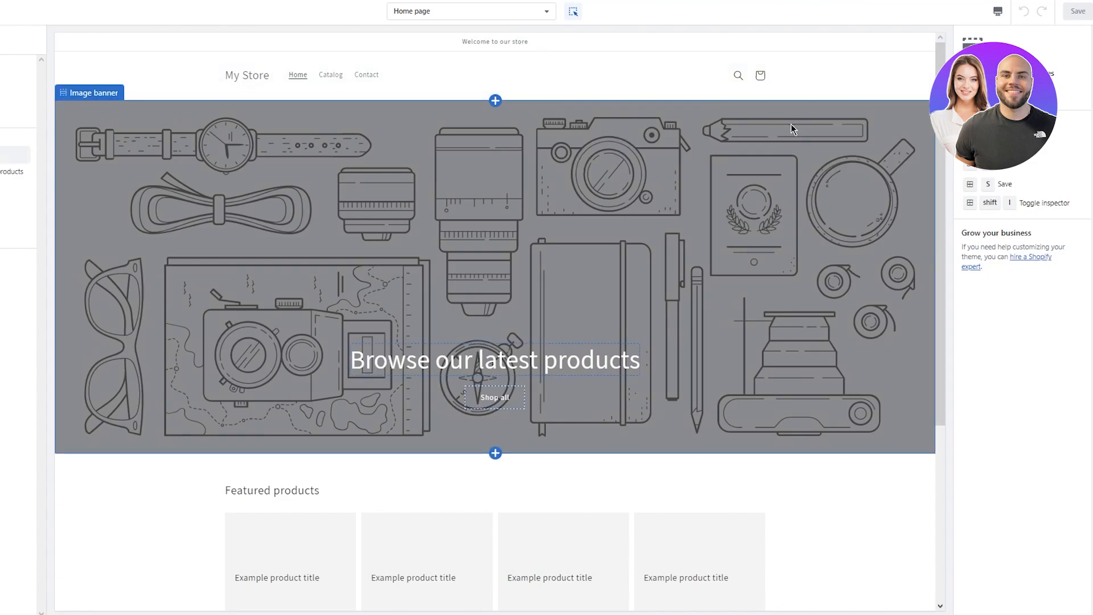
- Look over the home page preview down to the footer and check the product templates available for editing
right_click(668, 80)
key(Escape)
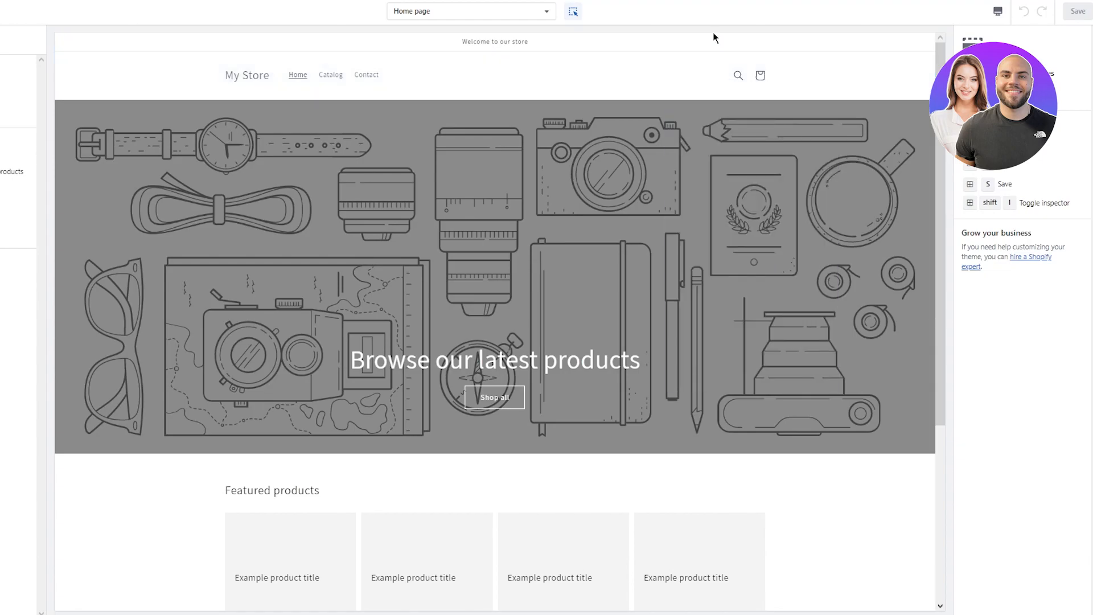
scroll(704, 62, down, 5)
scroll(227, 148, up, 5)
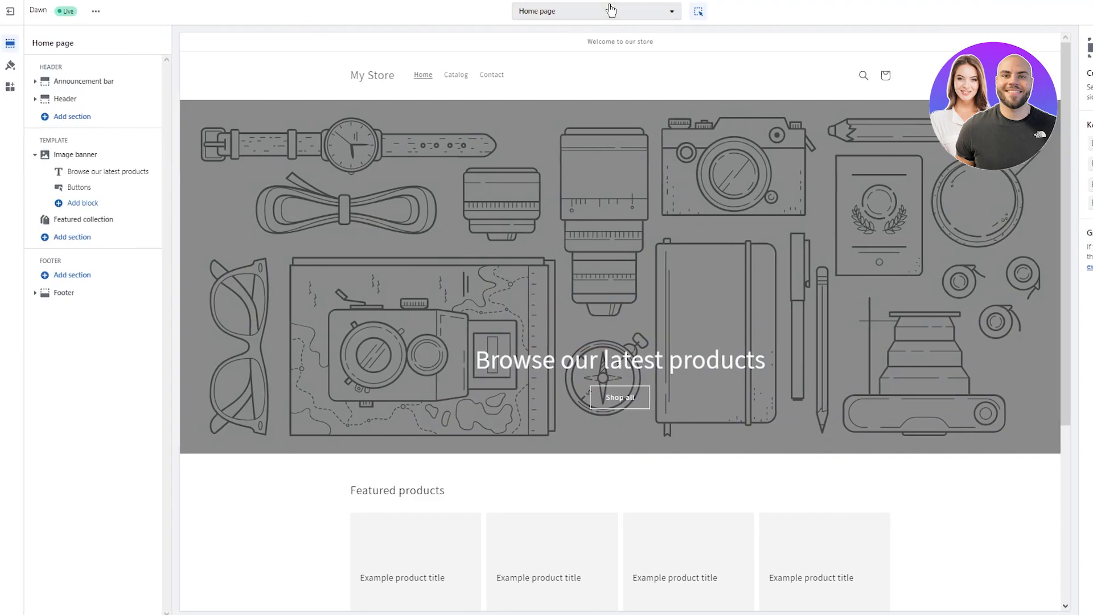
click(611, 9)
click(538, 86)
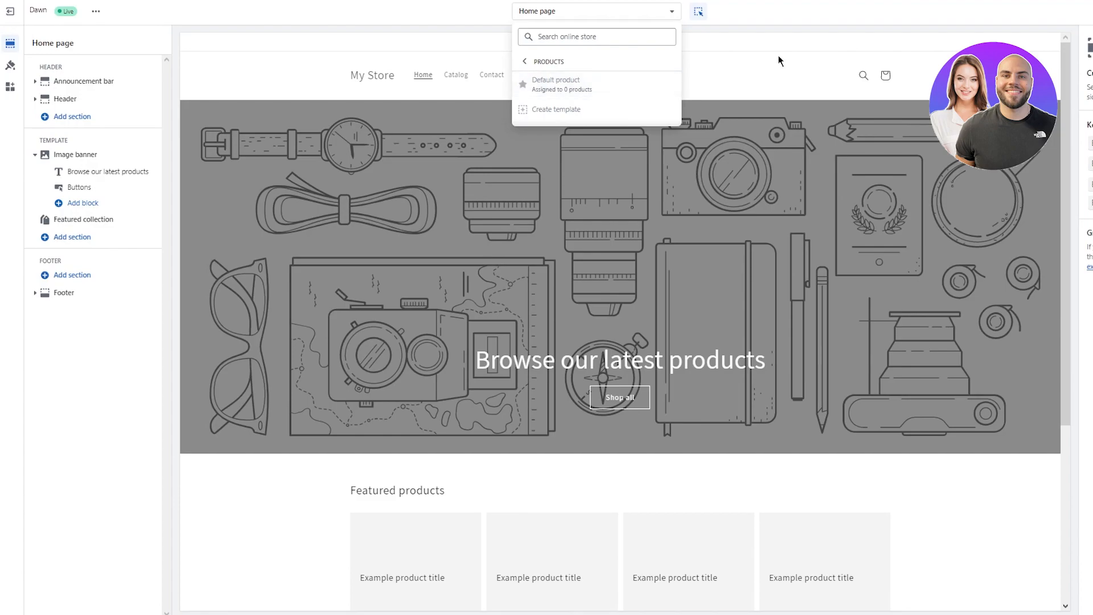
click(756, 58)
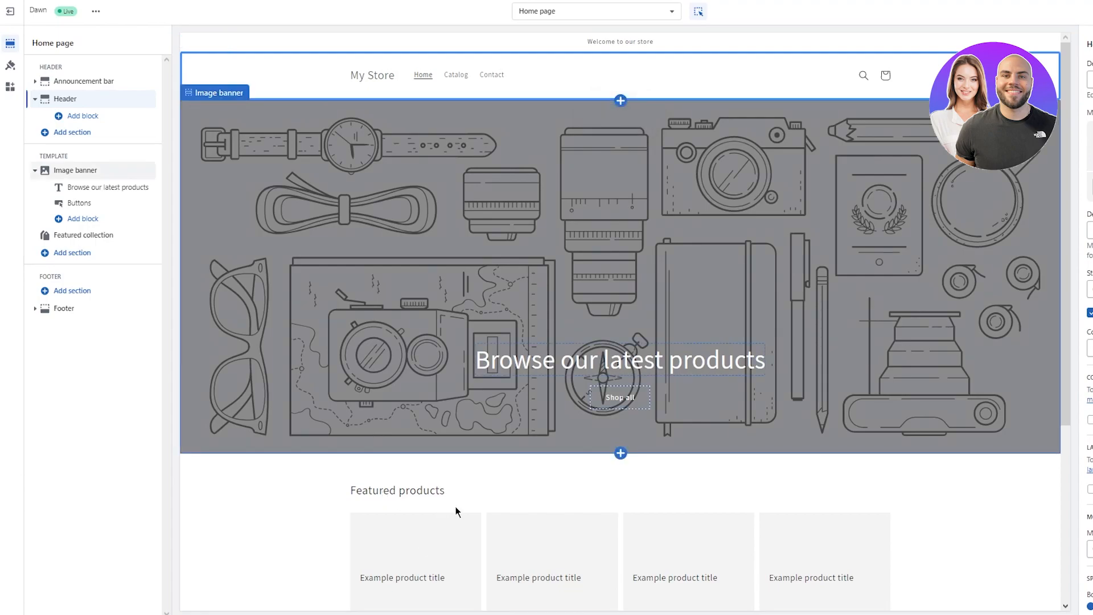
scroll(455, 510, down, 5)
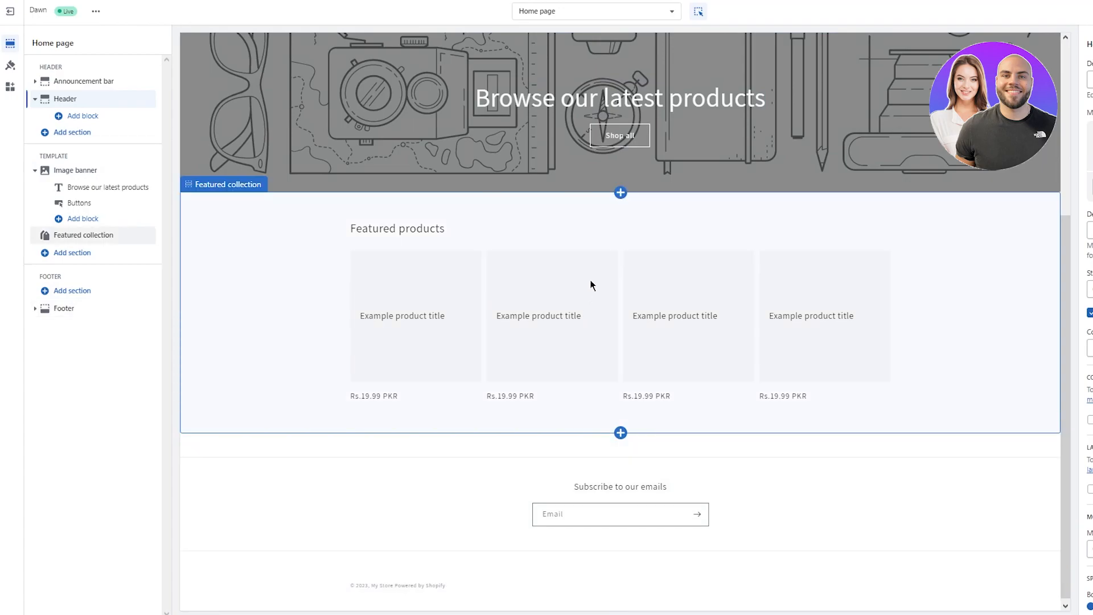
scroll(591, 273, up, 5)
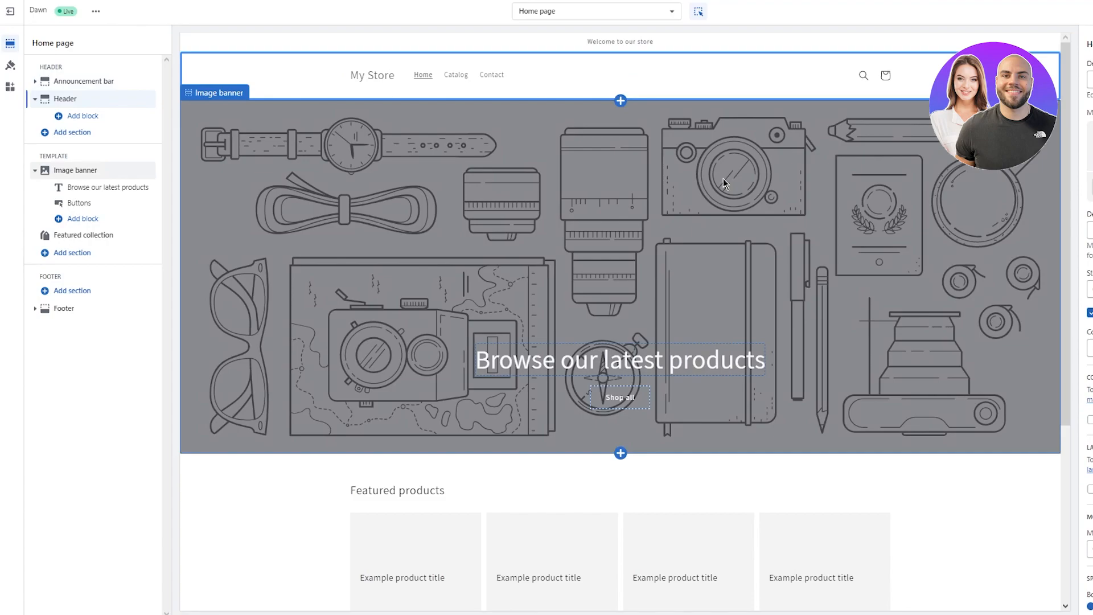
scroll(723, 179, down, 4)
scroll(723, 179, up, 4)
- Change the announcement bar text to "FREE Shipping over $100"
click(670, 45)
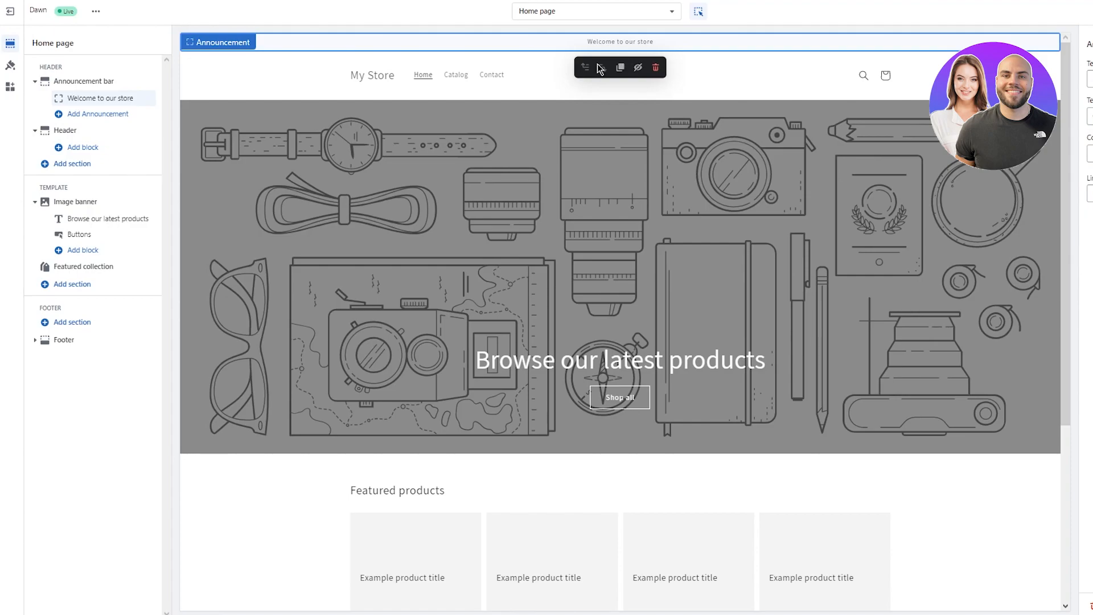
click(106, 98)
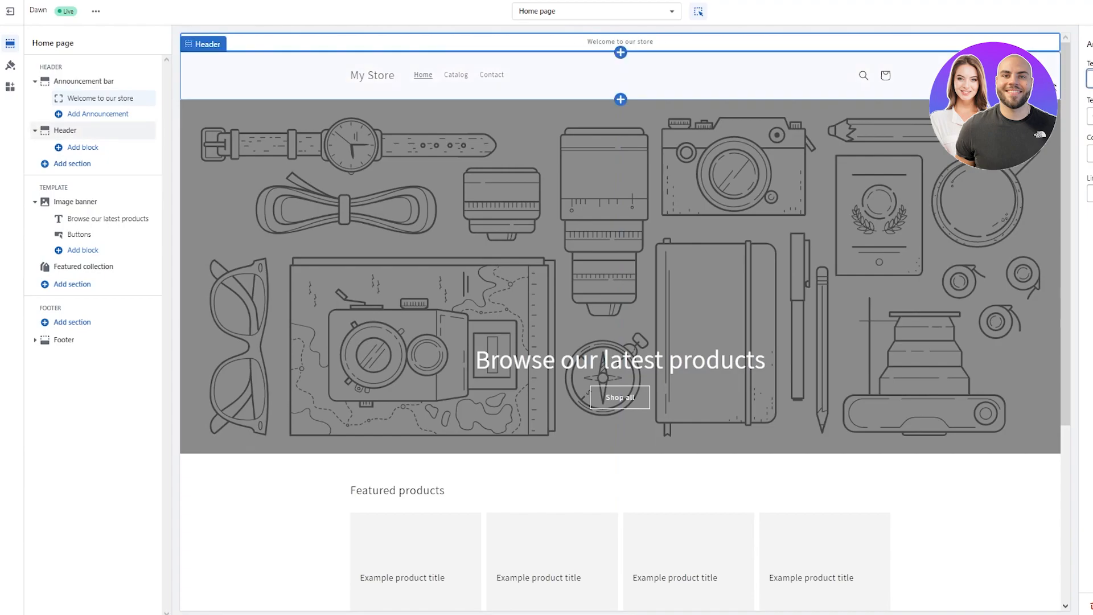
text(FREE Shipping over $100)
click(715, 46)
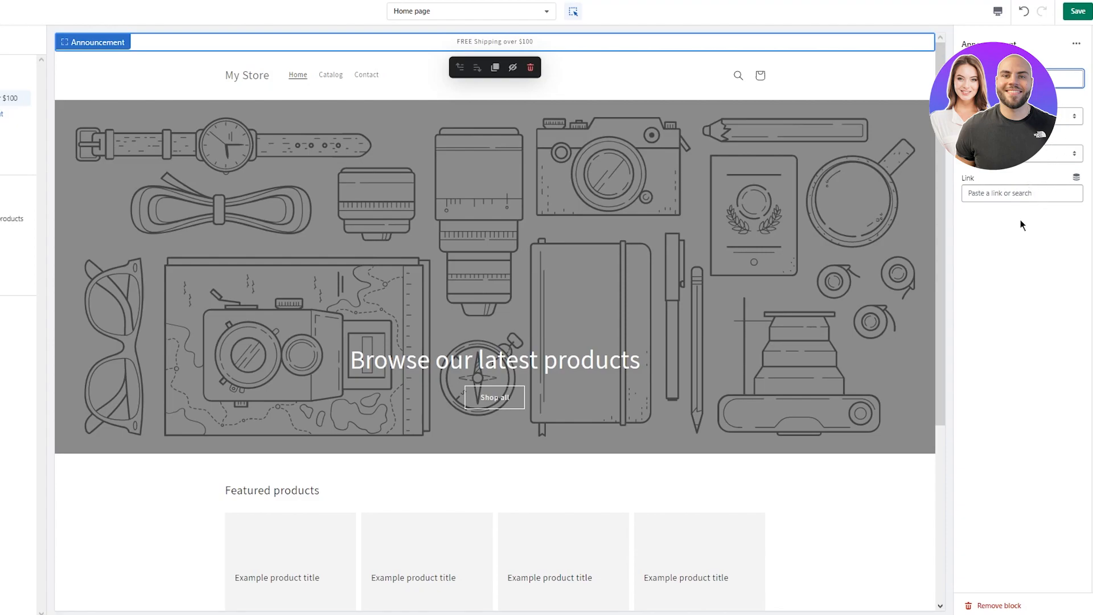
- Check the announcement's link options, try the Accent 2 color scheme and return it to Background 1
click(1024, 193)
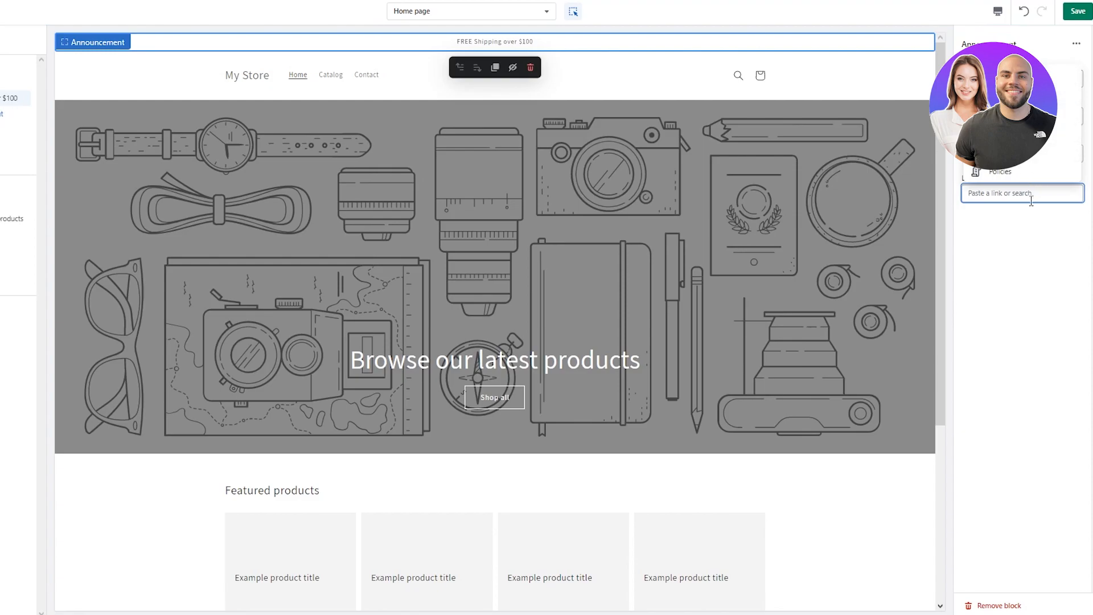
click(1032, 228)
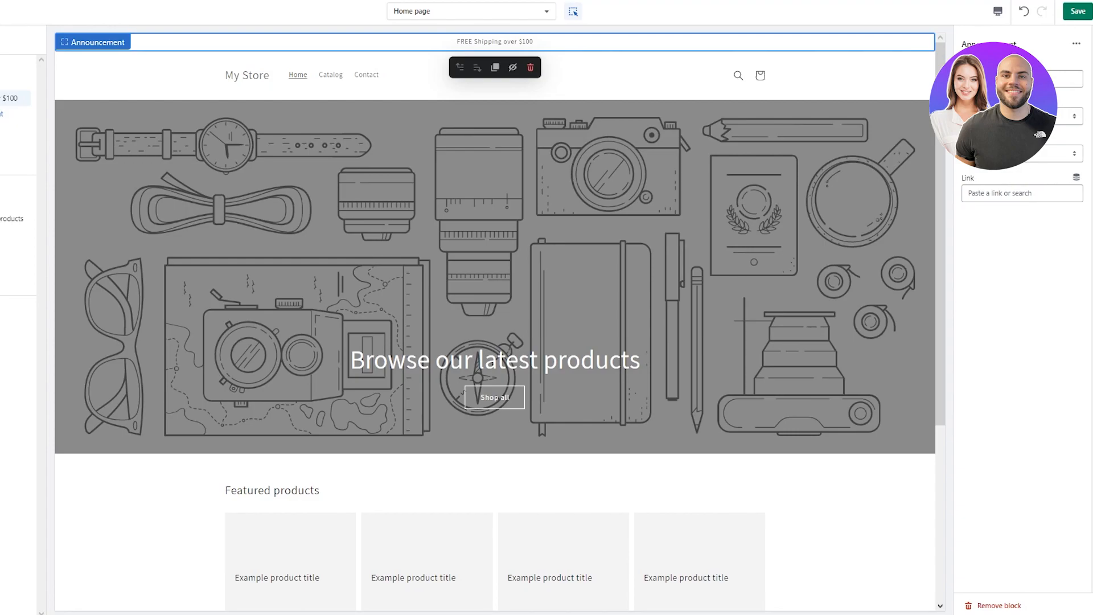
click(1031, 158)
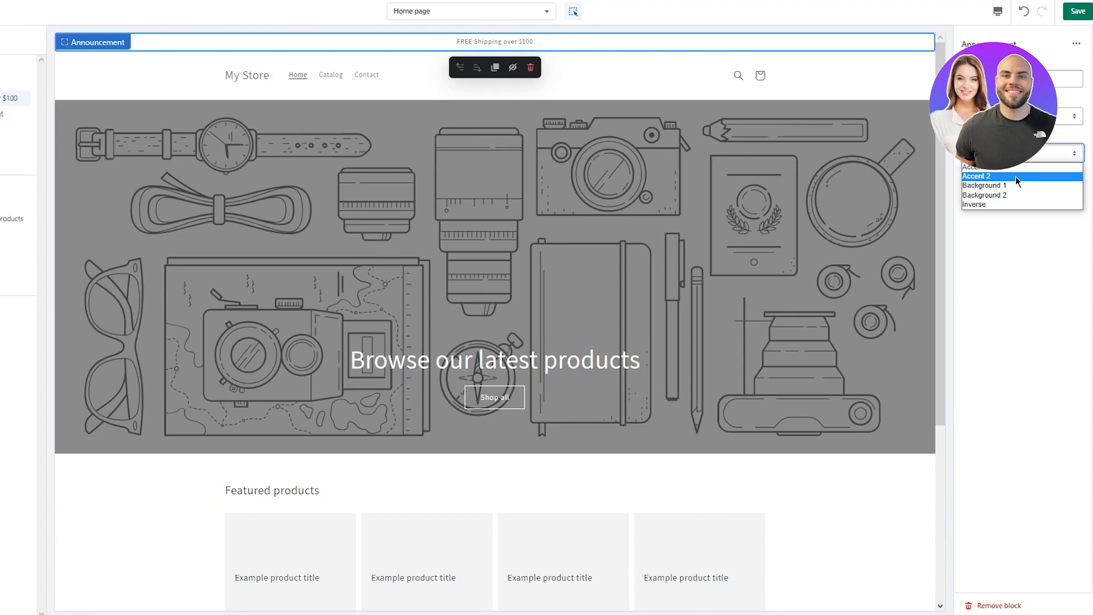
click(1016, 176)
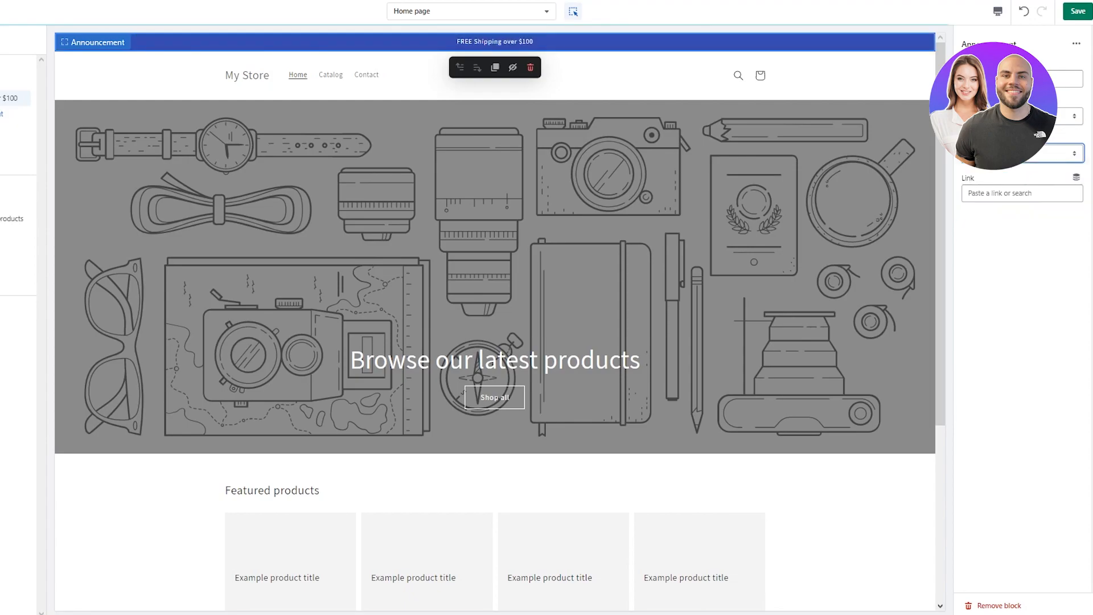
click(1031, 154)
click(983, 186)
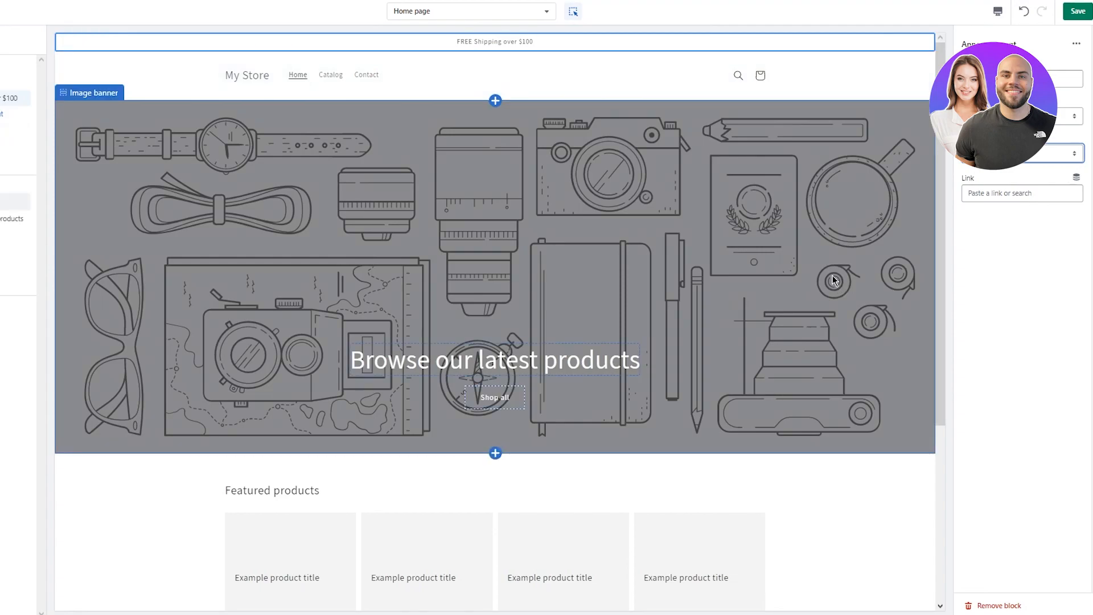
- Save the theme changes and review the home page from the image banner to the footer
scroll(837, 282, down, 5)
scroll(778, 220, up, 5)
scroll(732, 185, down, 5)
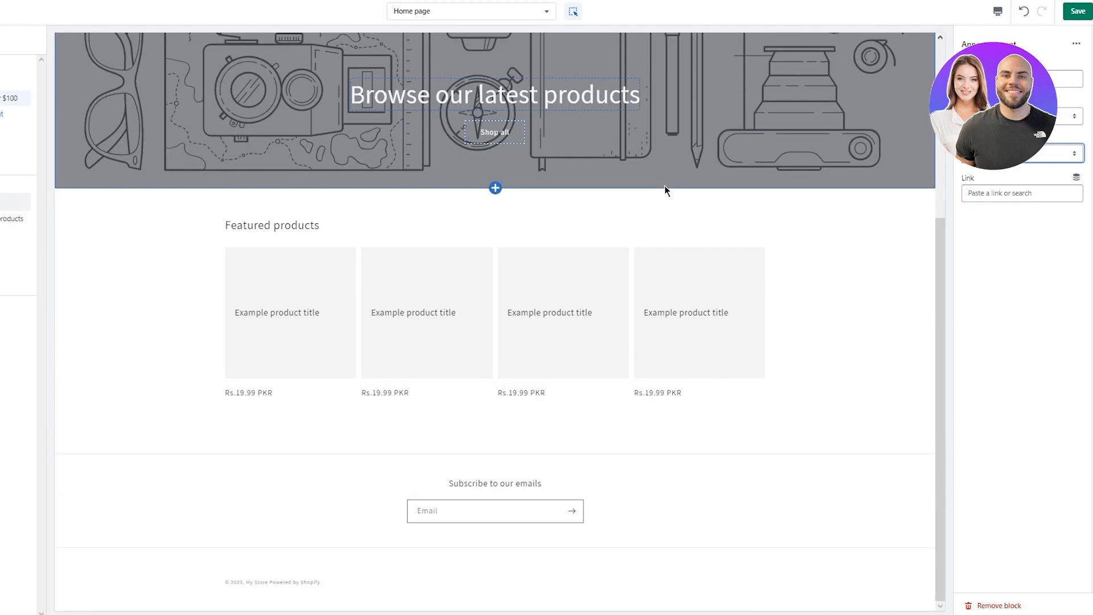
scroll(516, 107, up, 5)
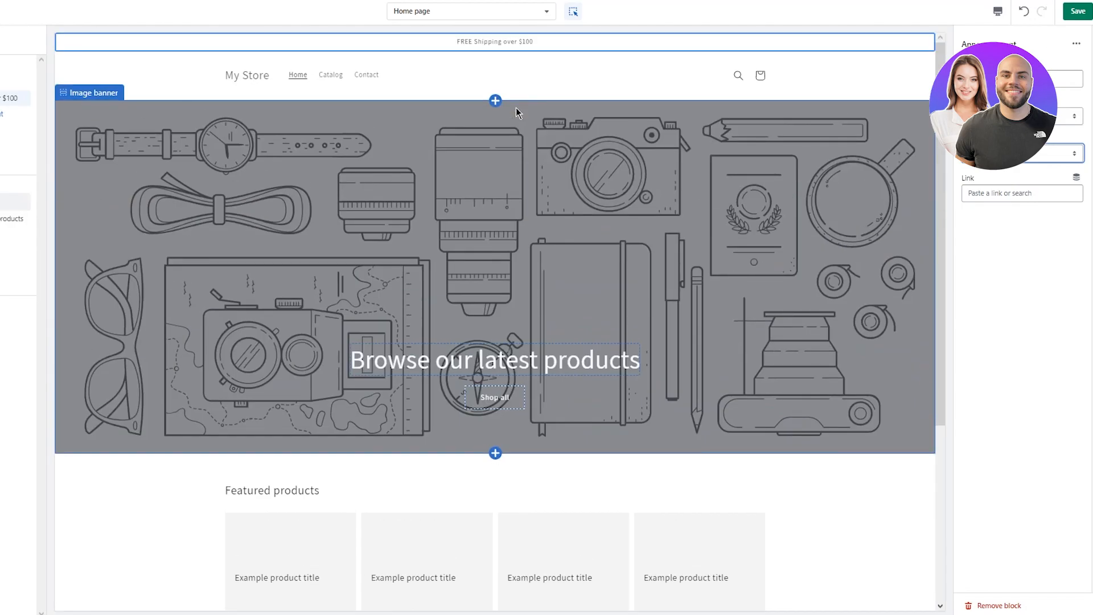
scroll(515, 108, down, 5)
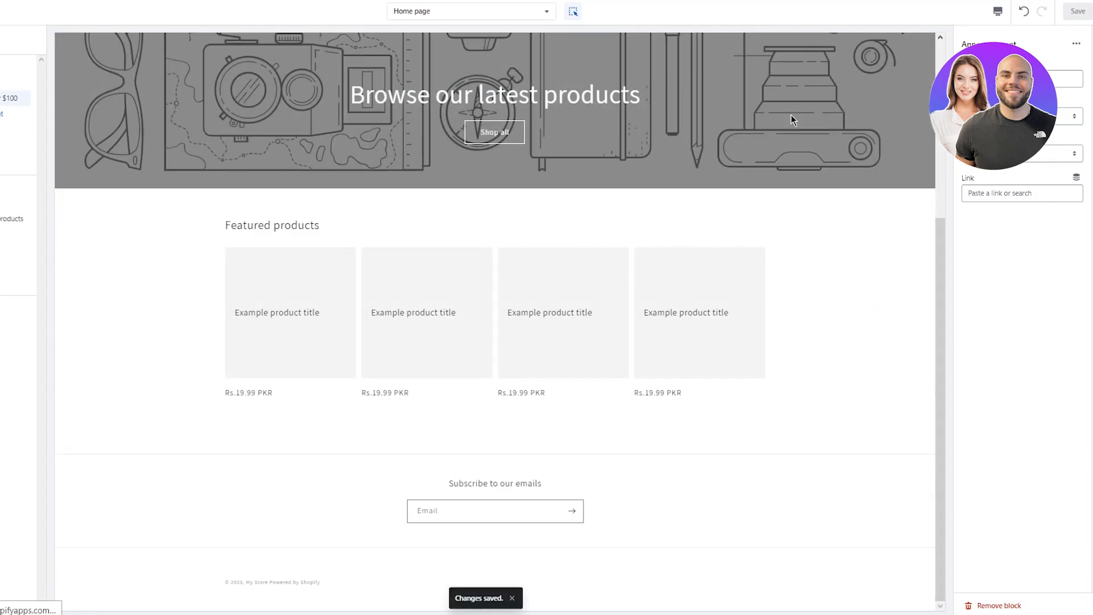
scroll(791, 135, up, 5)
scroll(791, 135, down, 5)
scroll(706, 153, up, 5)
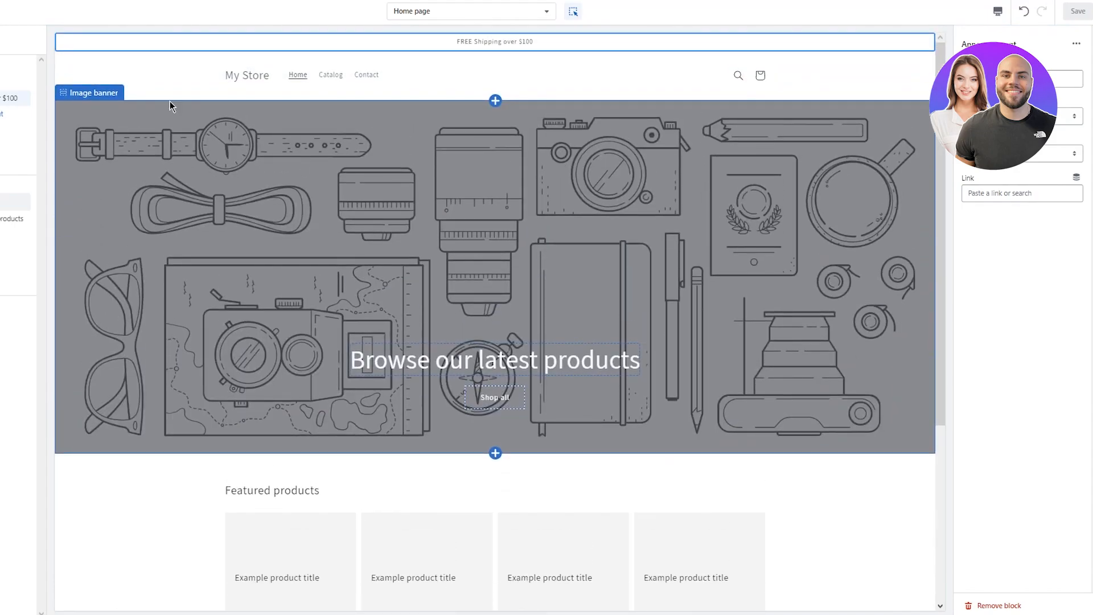
- Switch to Canva in the browser, search for logo templates and create a blank logo design
click(0, 65)
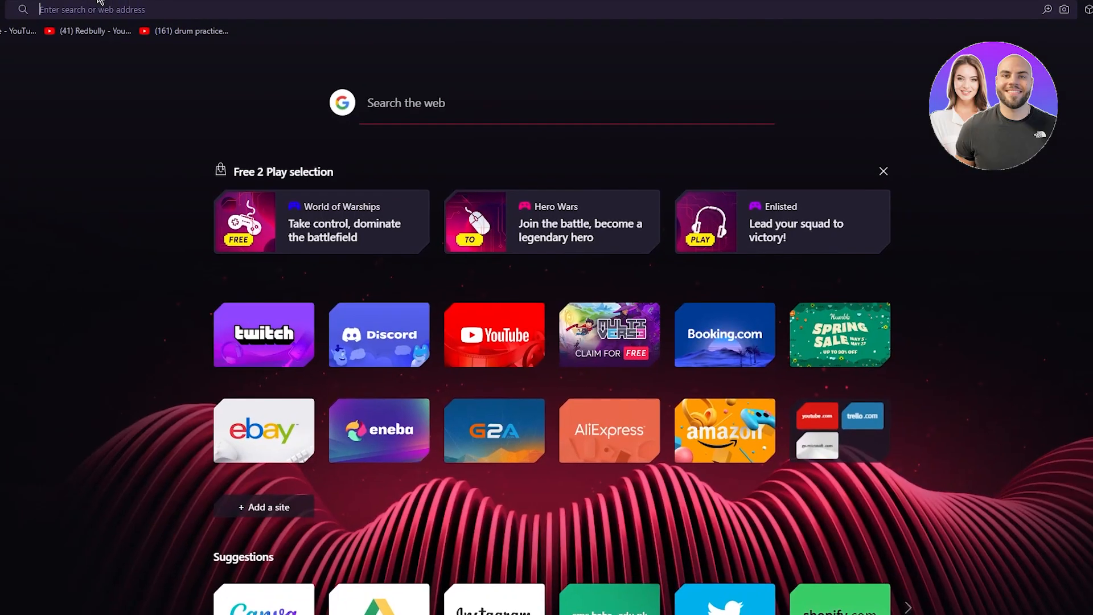
text(canv)
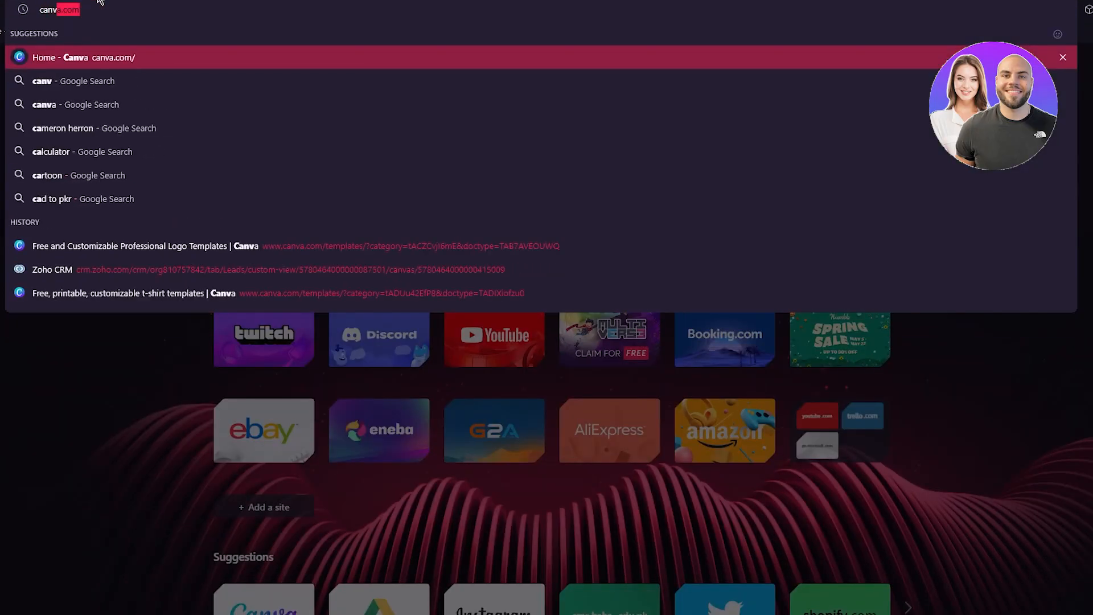
key(Return)
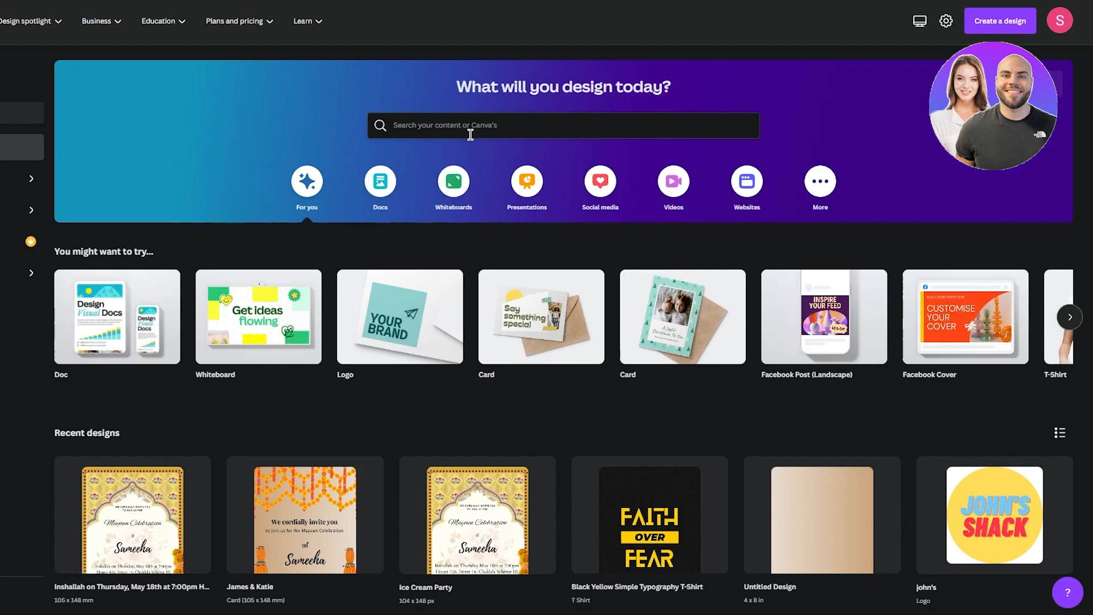
click(576, 123)
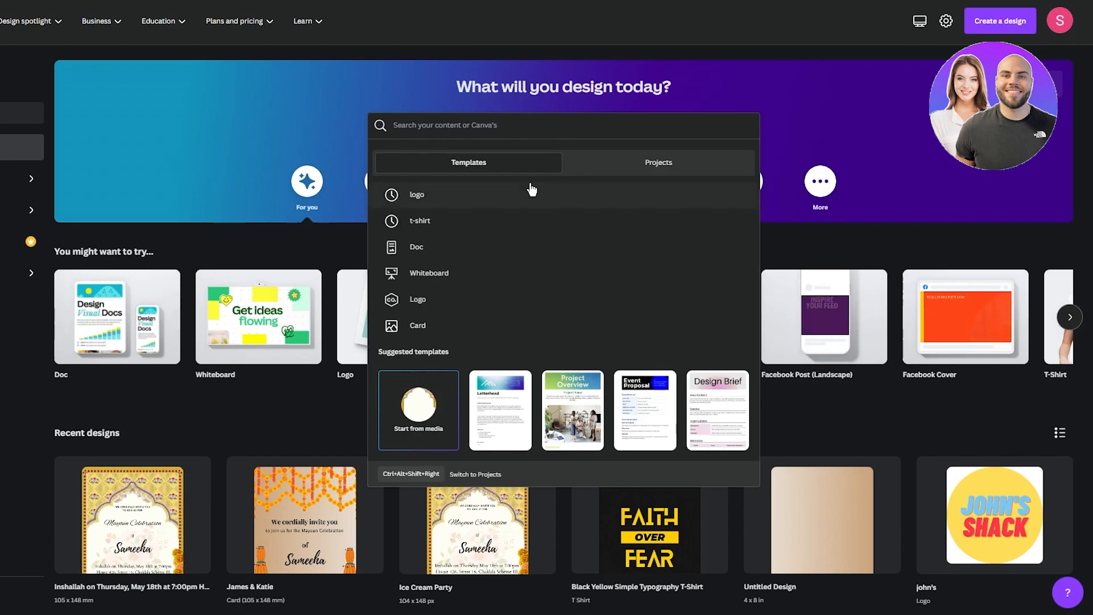
click(507, 195)
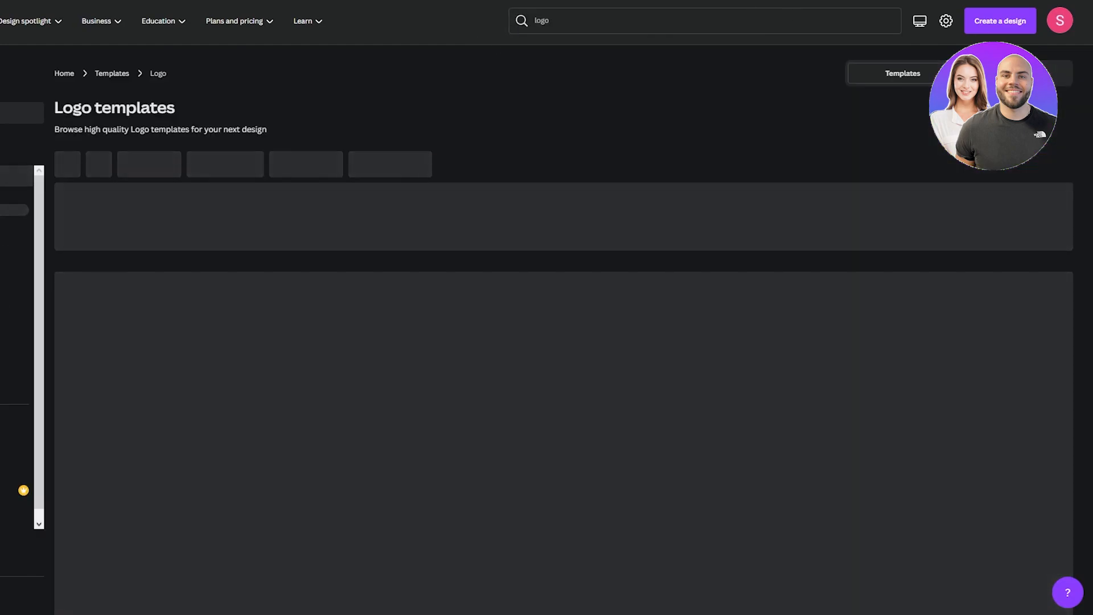
scroll(679, 114, down, 1)
scroll(679, 114, down, 1)
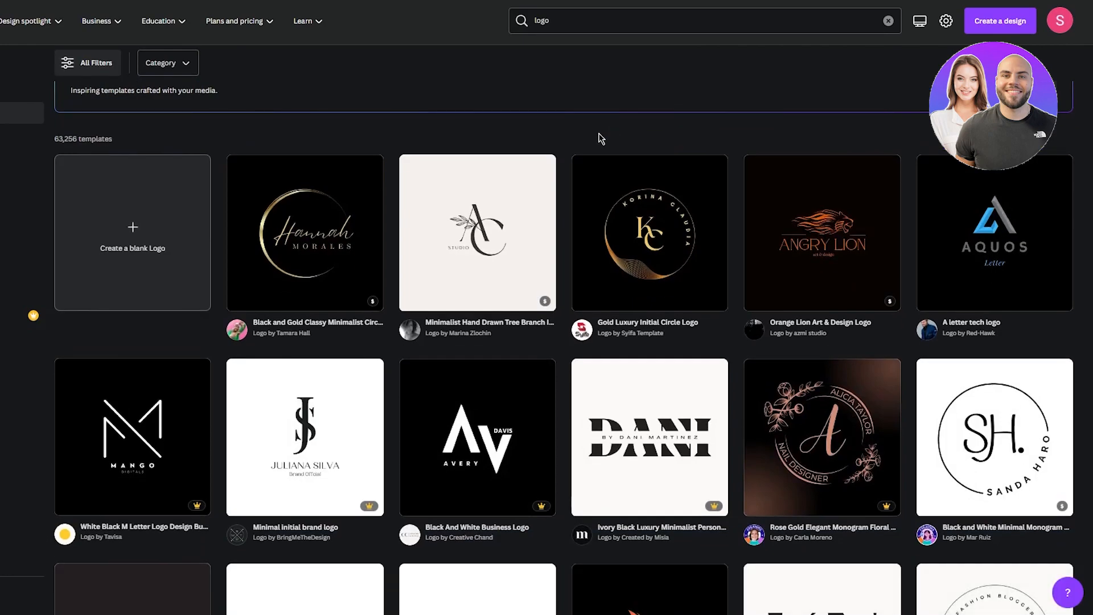
click(128, 234)
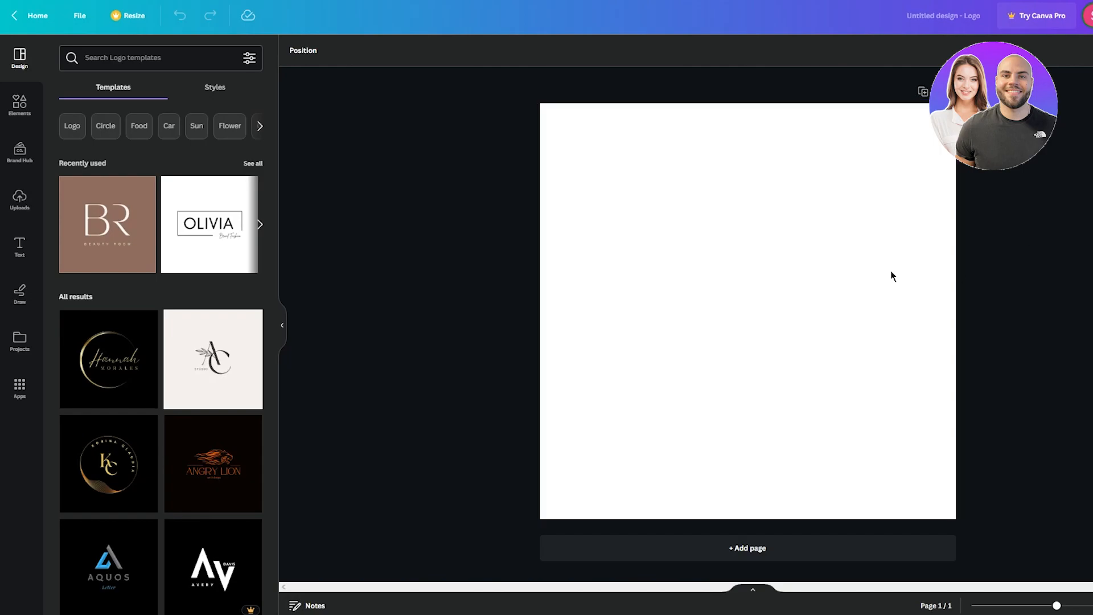
- Browse the default text styles and font combinations available for the blank logo
click(20, 248)
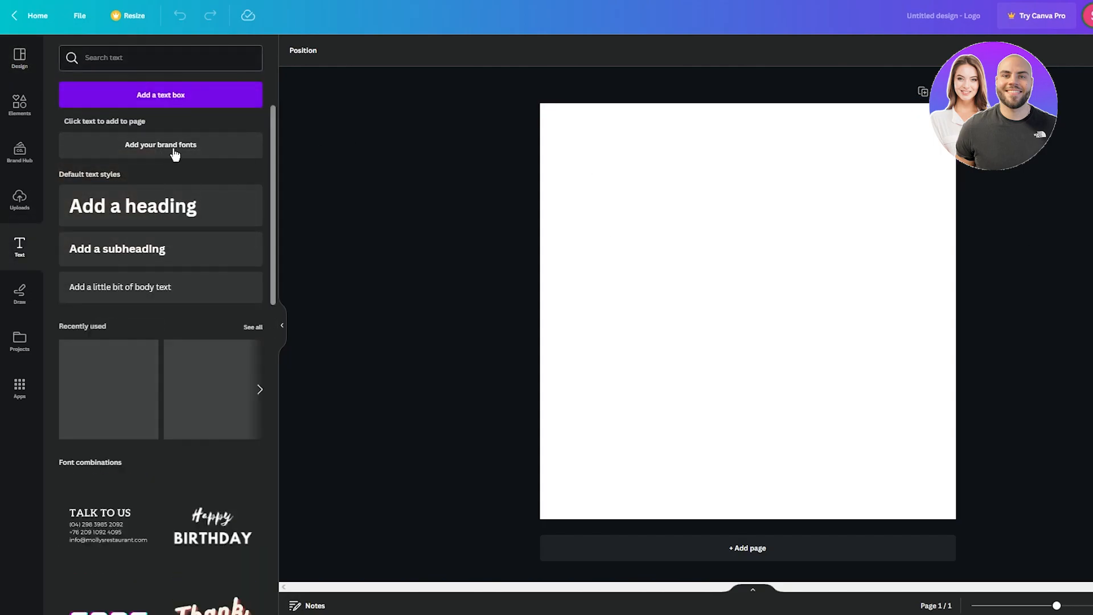
scroll(188, 282, down, 13)
scroll(184, 285, down, 2)
scroll(164, 246, down, 6)
scroll(163, 246, up, 20)
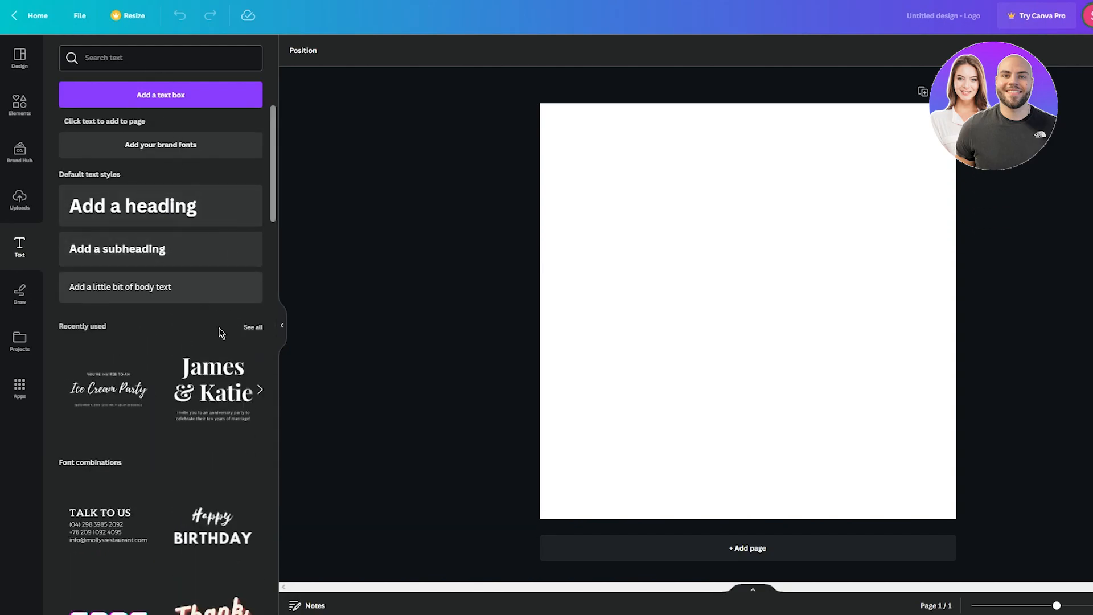
- Find the Authentic Leather / Blue Wood font combination, add it to the logo page and delete its Authentic Leather line
scroll(207, 266, down, 5)
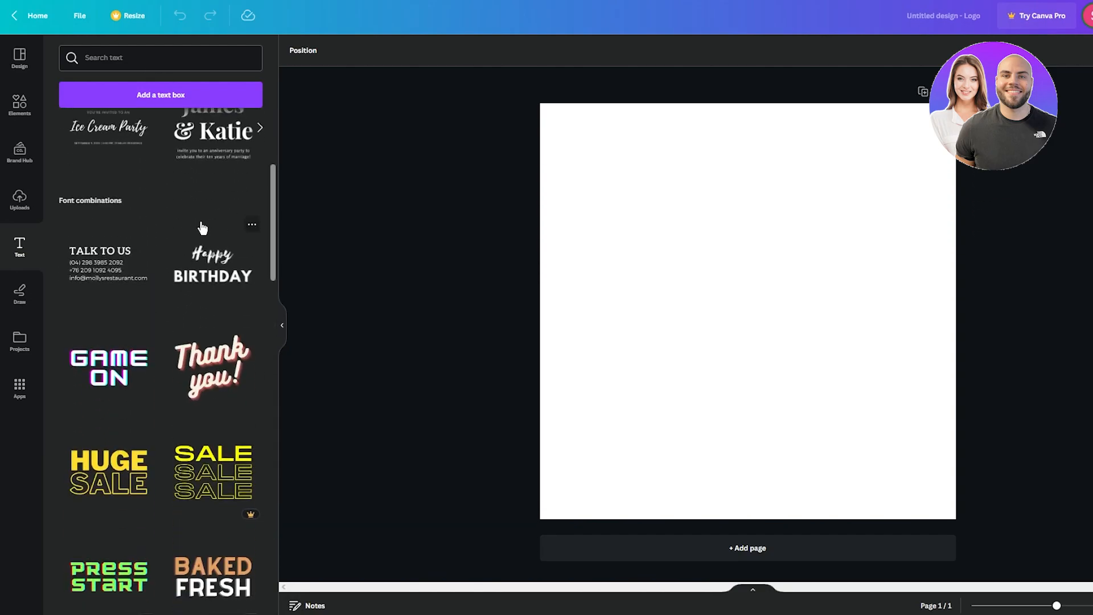
scroll(202, 228, down, 2)
scroll(202, 227, up, 4)
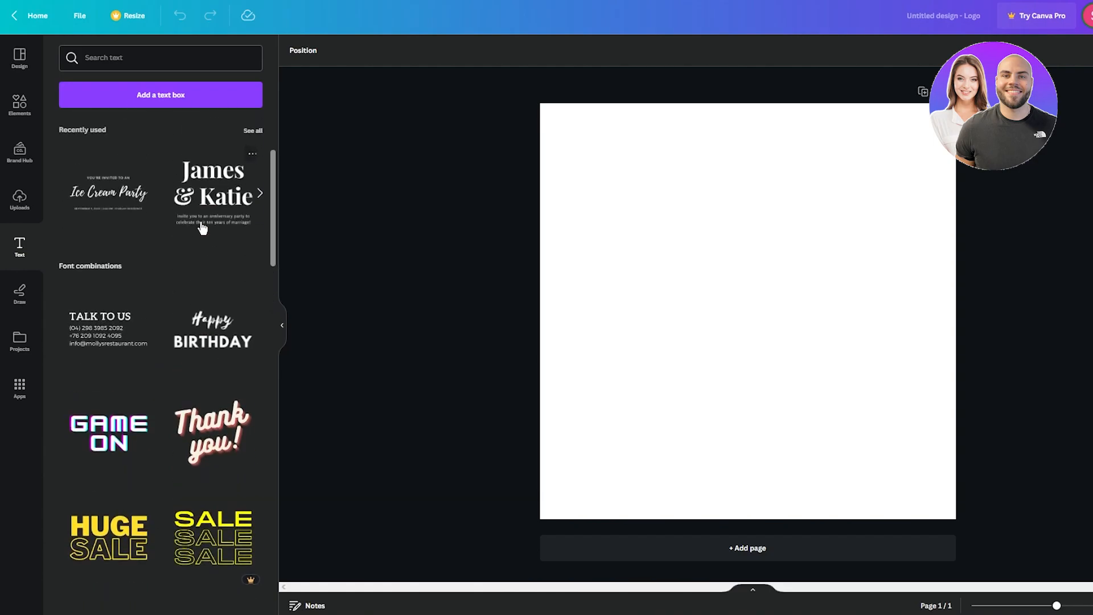
scroll(202, 228, up, 4)
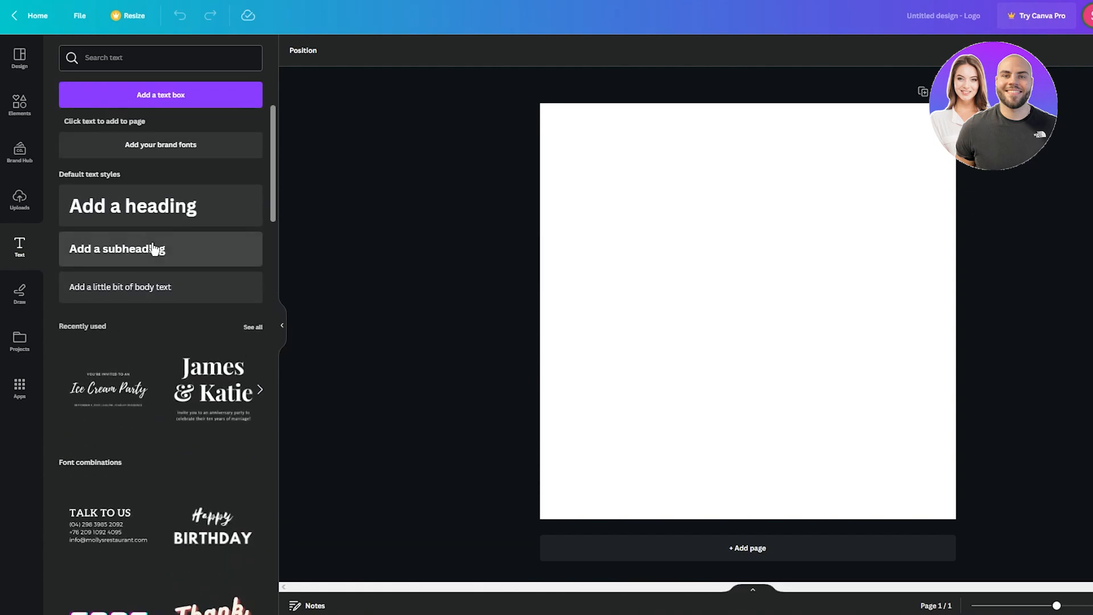
scroll(153, 250, down, 15)
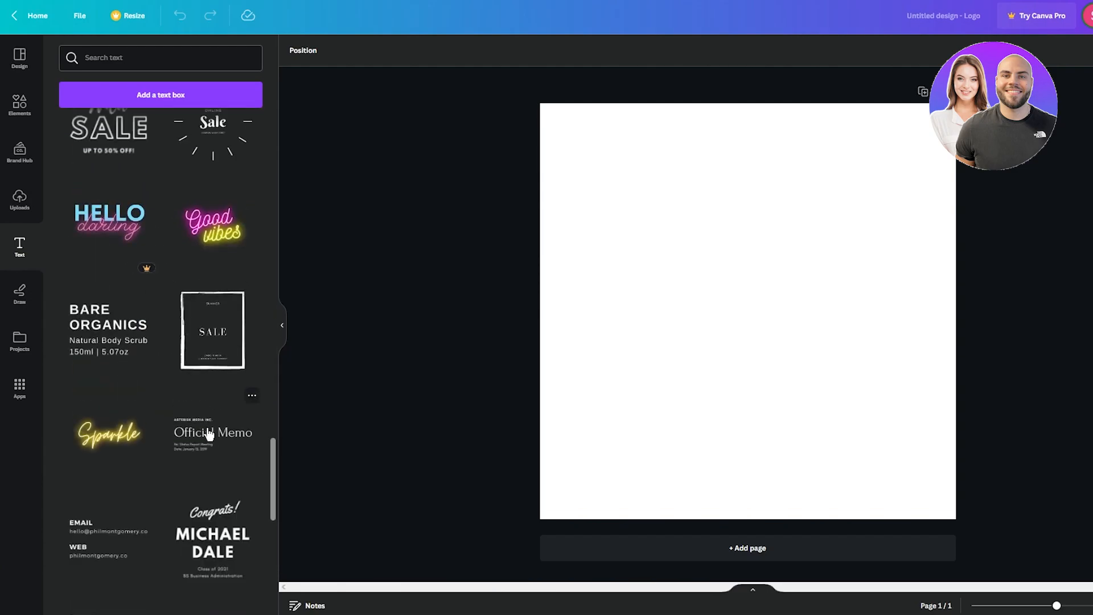
scroll(117, 344, down, 12)
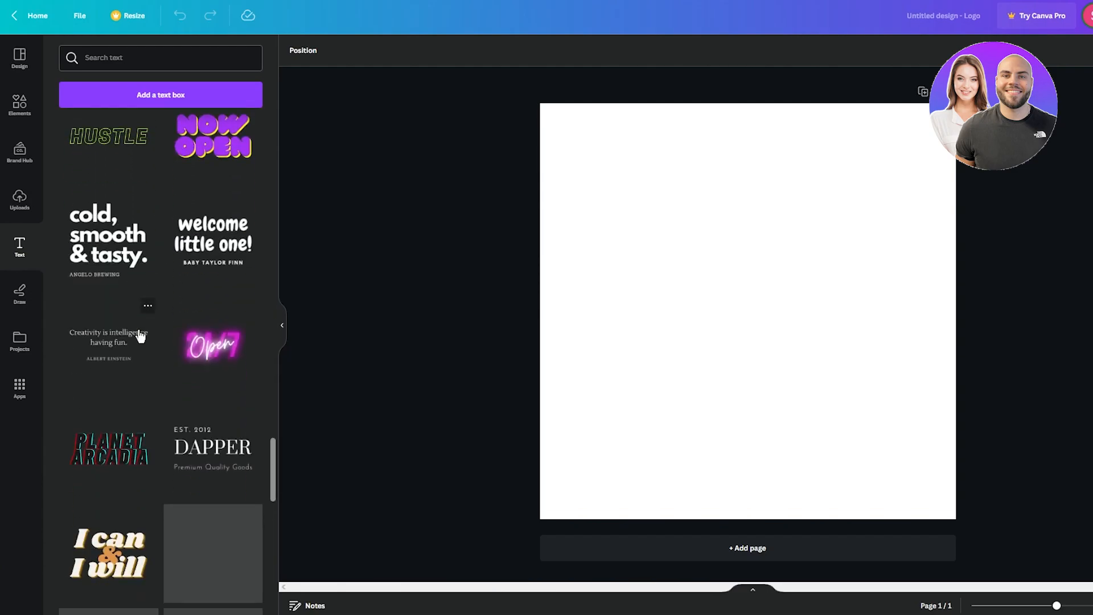
scroll(140, 347, down, 20)
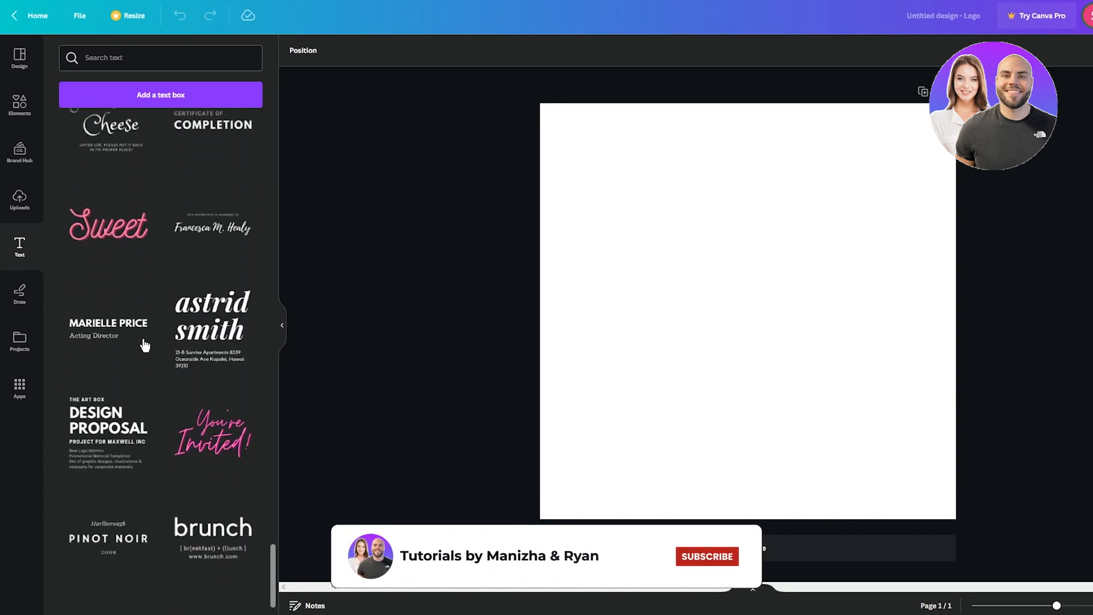
scroll(147, 345, up, 6)
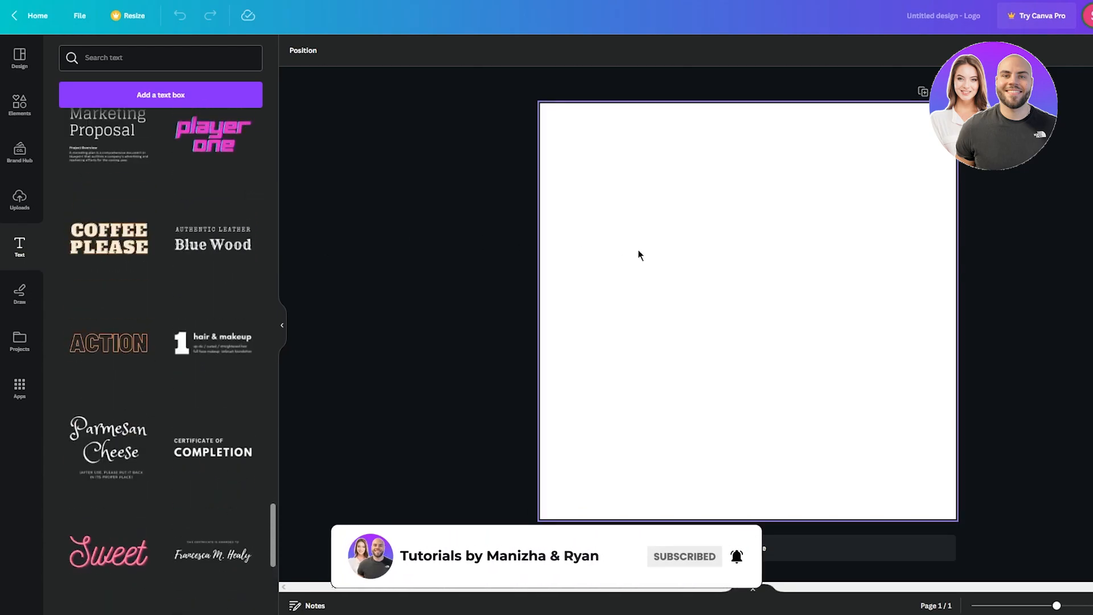
click(693, 274)
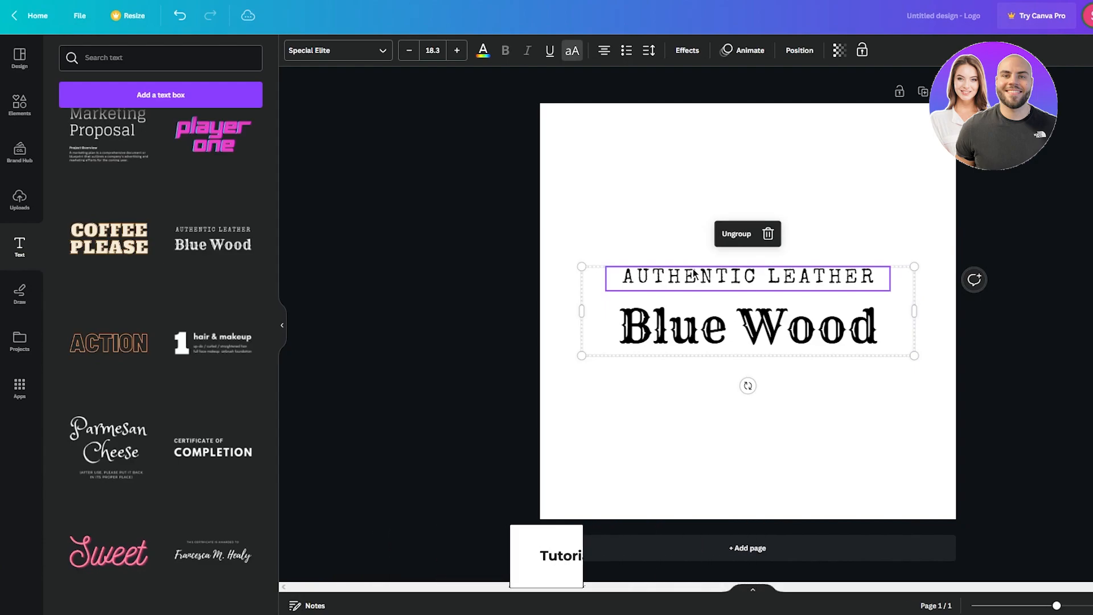
key(Delete)
- Replace the Blue Wood text with "John's Store" and move it up to the middle of the logo page
double_click(716, 322)
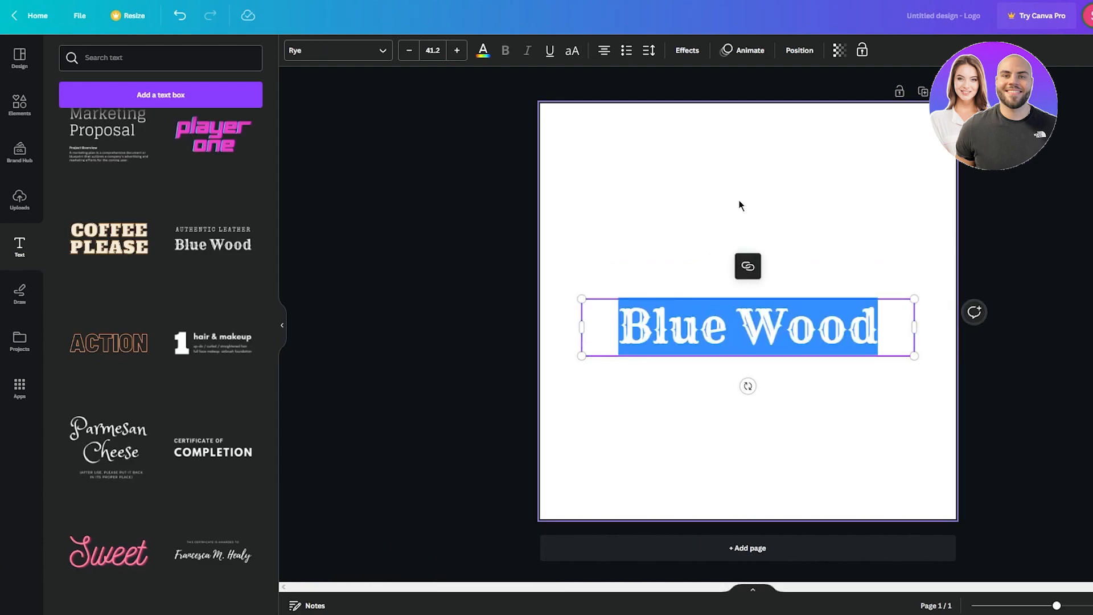
text(Jo)
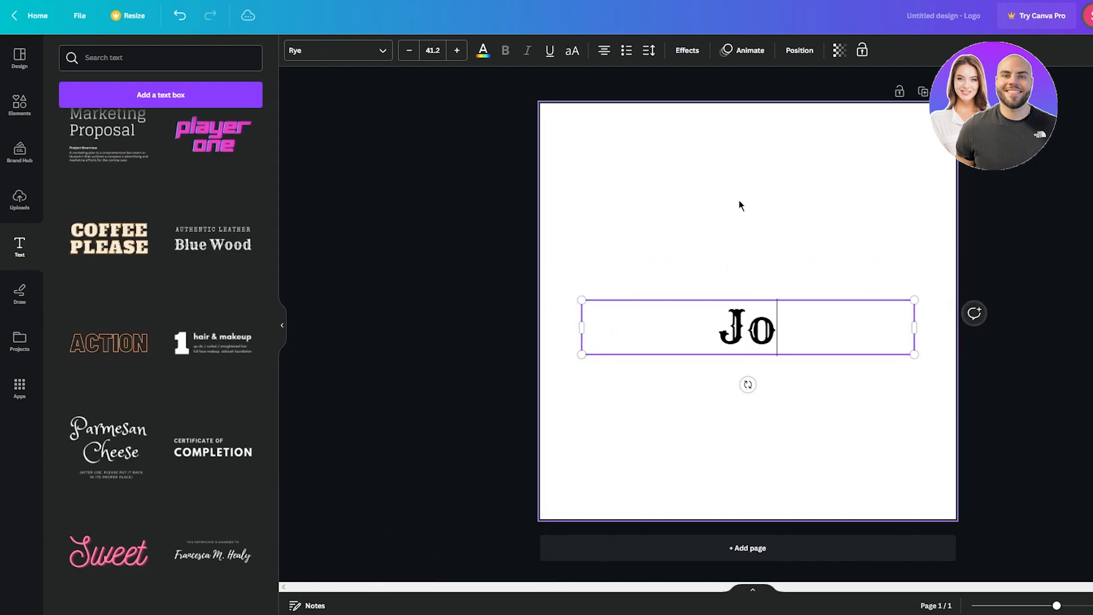
text(hn's Store)
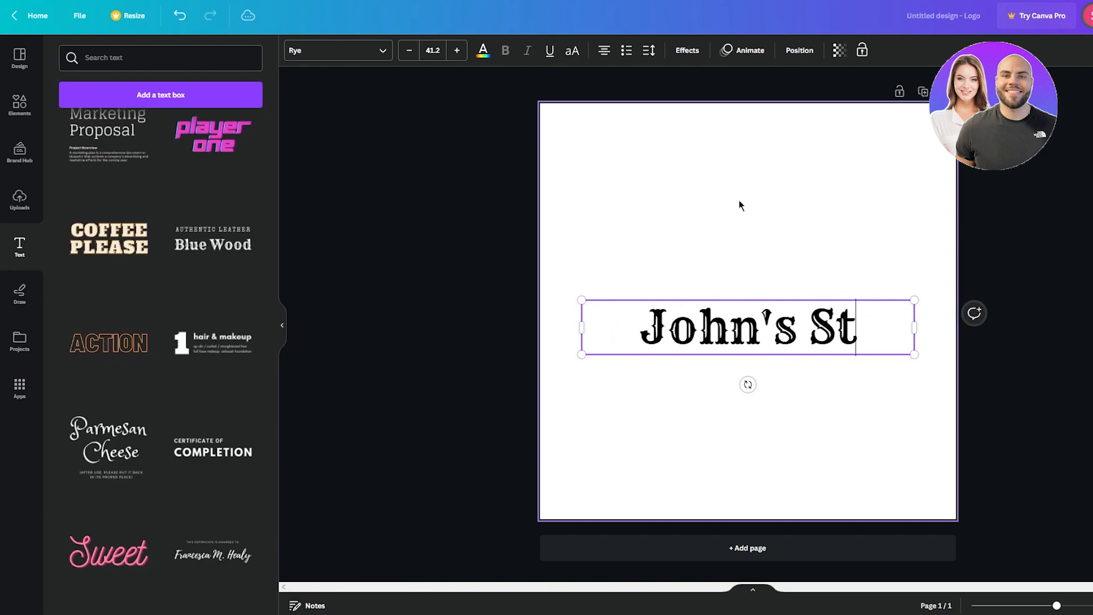
click(1043, 250)
drag(798, 344, 799, 327)
click(1026, 255)
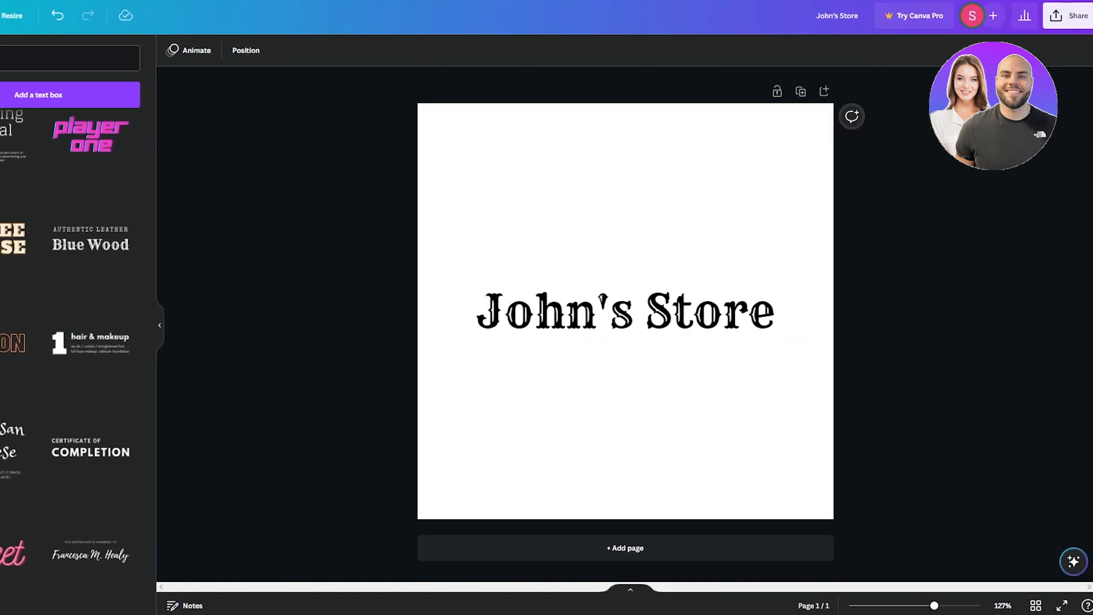
- Download the John's Store logo design as a PNG file
click(1073, 20)
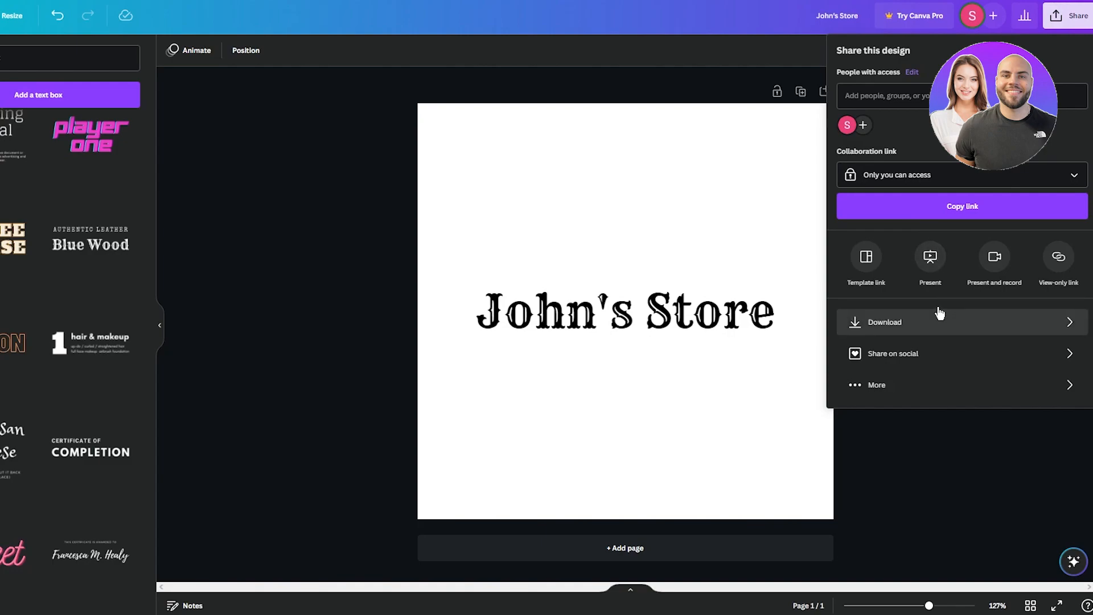
click(939, 314)
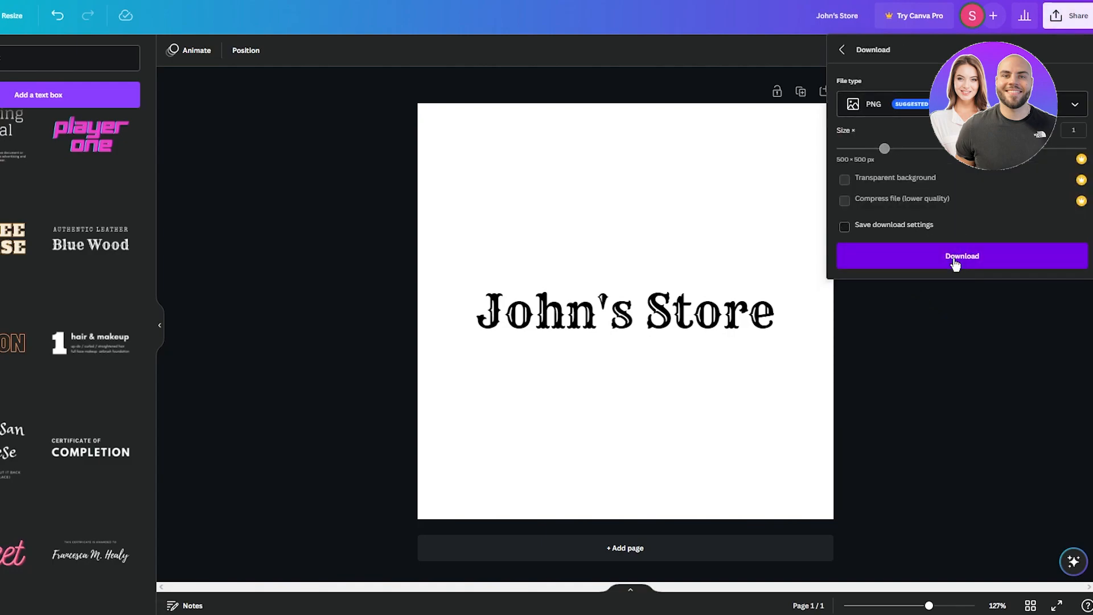
click(956, 264)
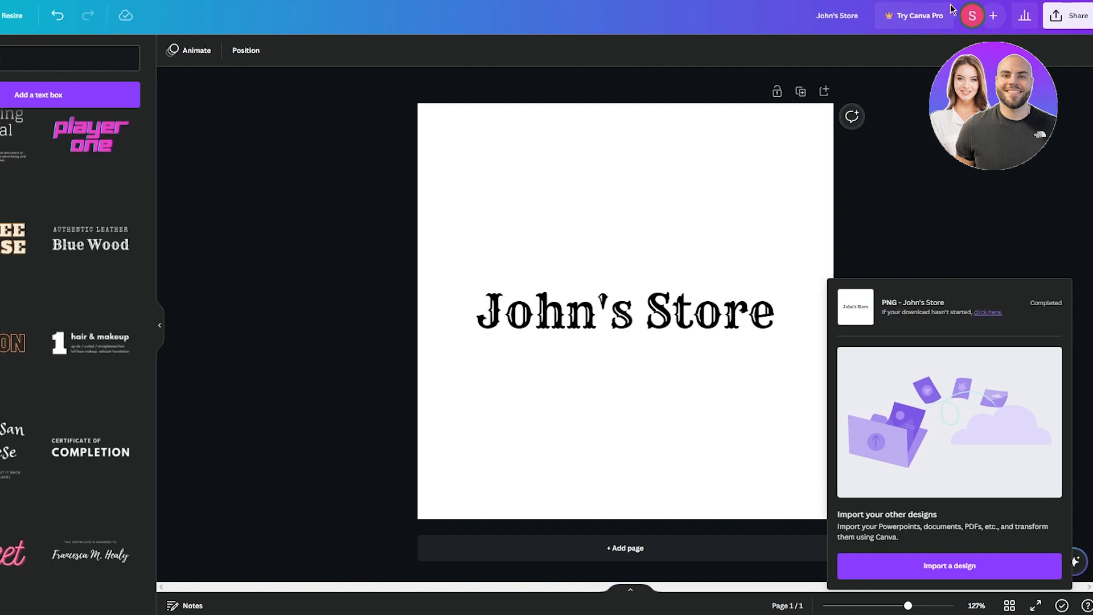
- Open the remove.bg website in a new browser tab
key(ctrl+t)
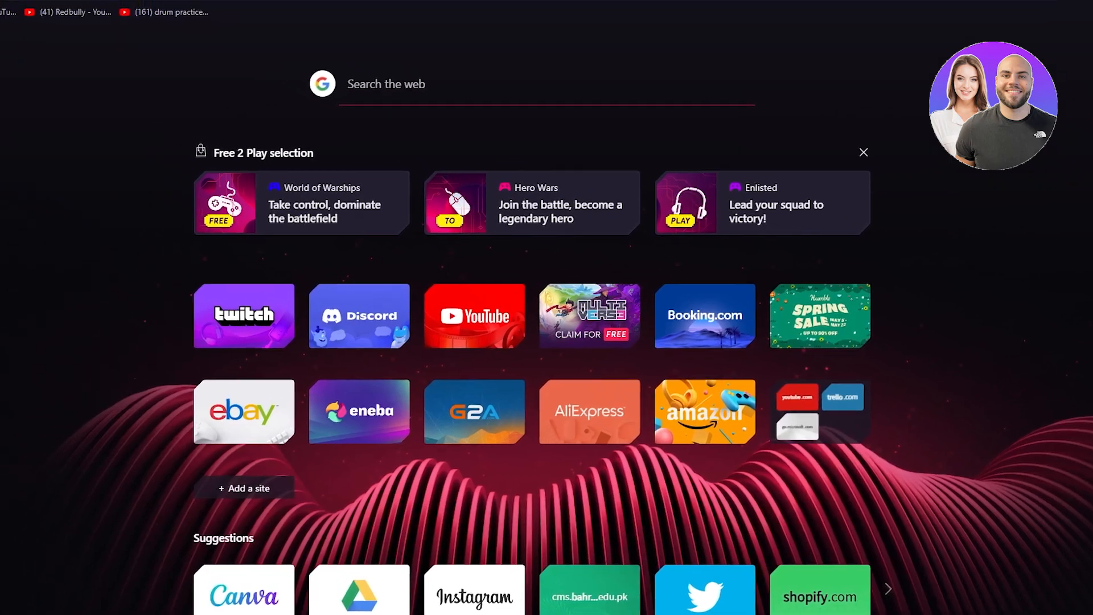
text(remove.b)
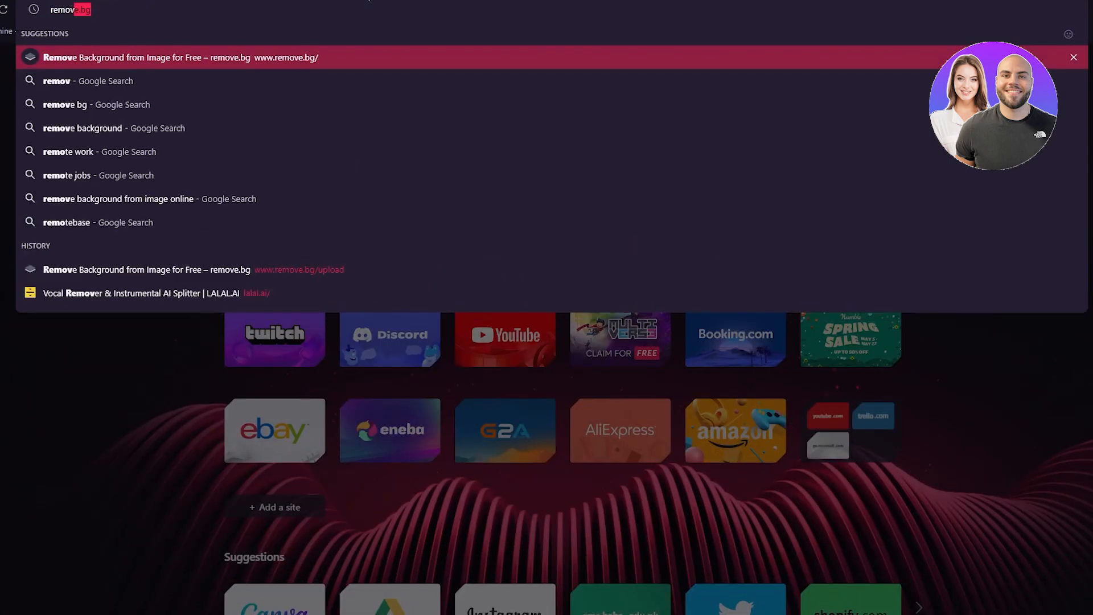
text(g)
key(Return)
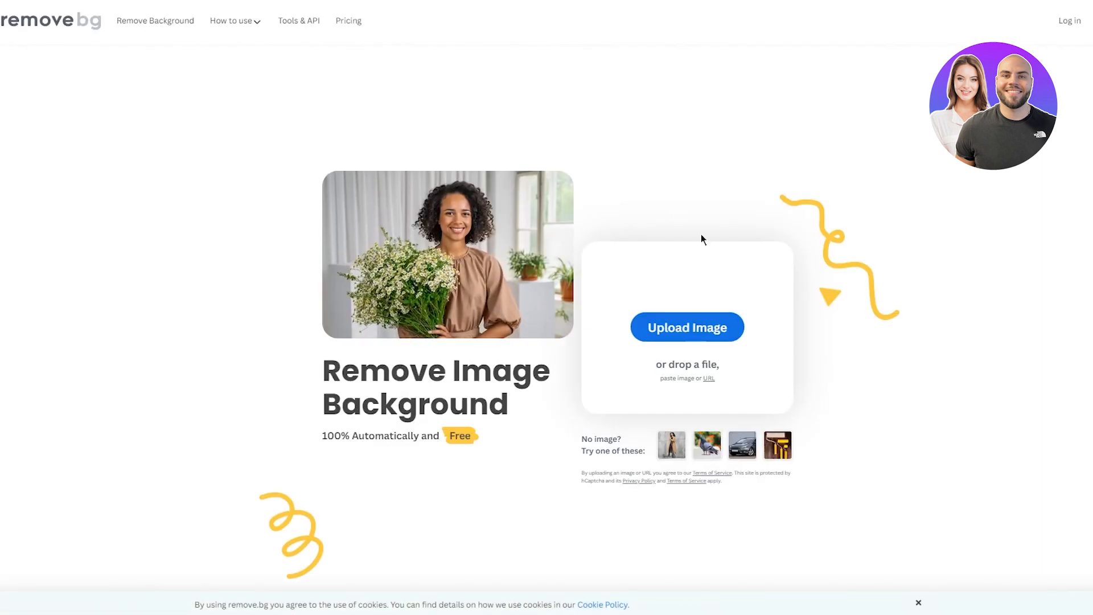
- Upload the John's Store logo PNG to strip its background and download the transparent preview image
click(678, 336)
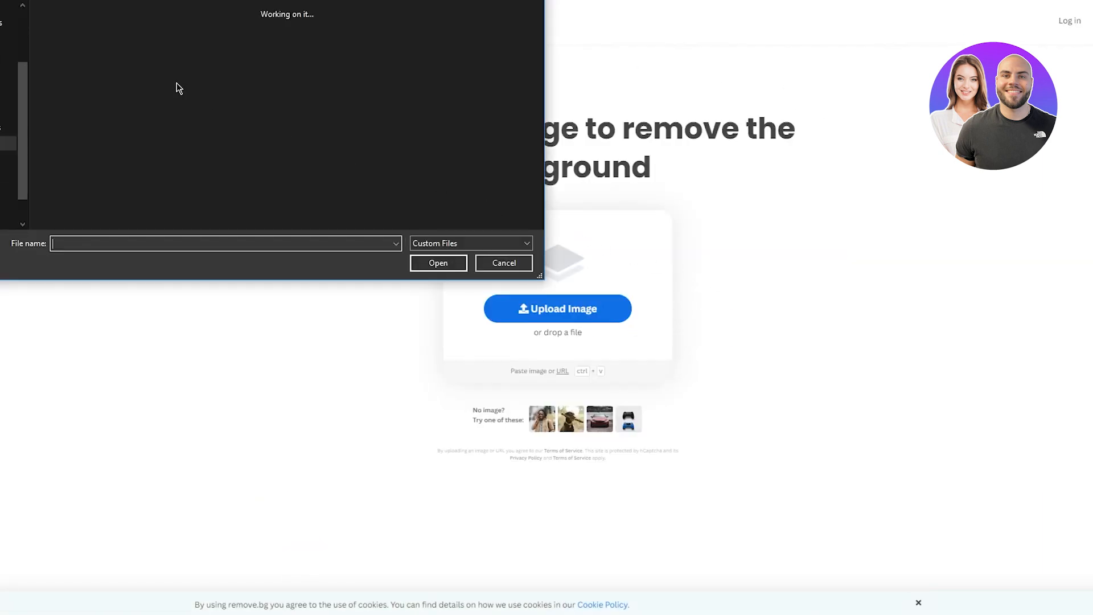
click(73, 36)
double_click(74, 36)
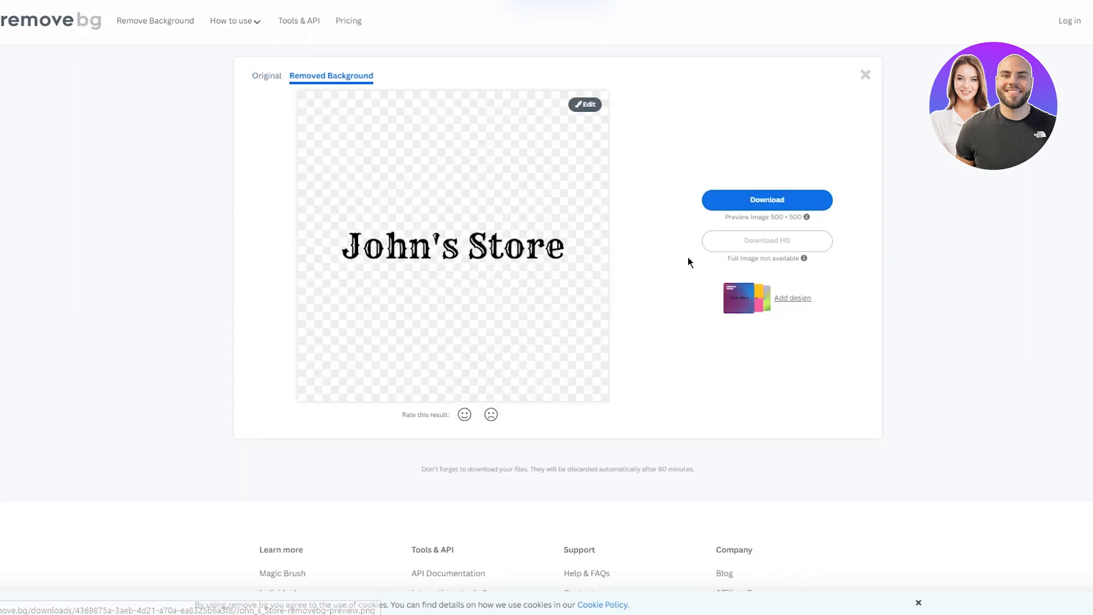
click(739, 205)
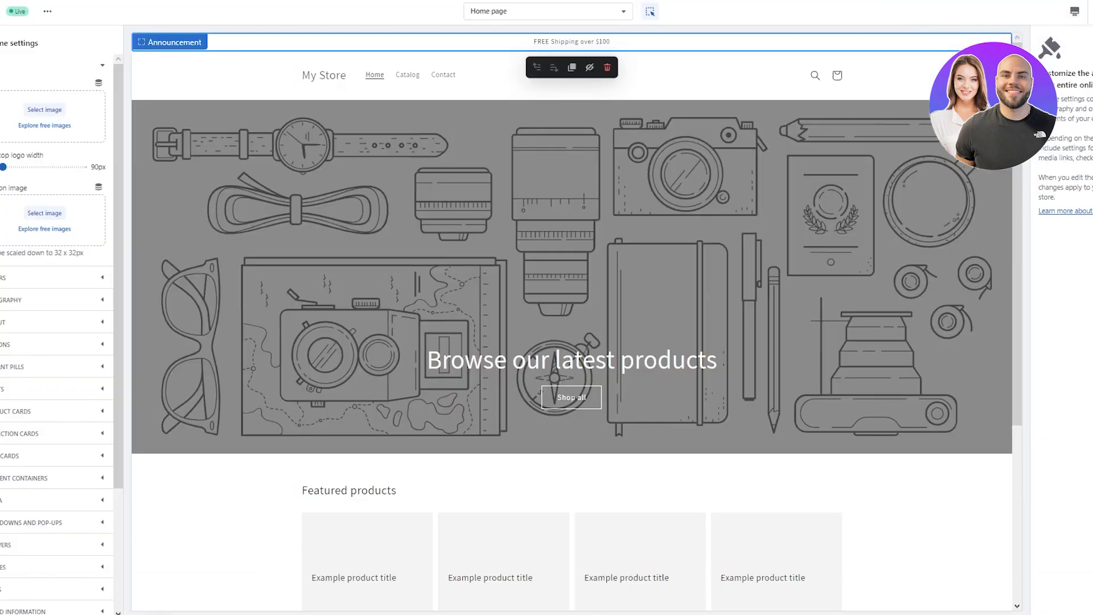
- Upload John_s_Store-removebg-preview in the Shopify theme settings and set it as the store logo
click(45, 109)
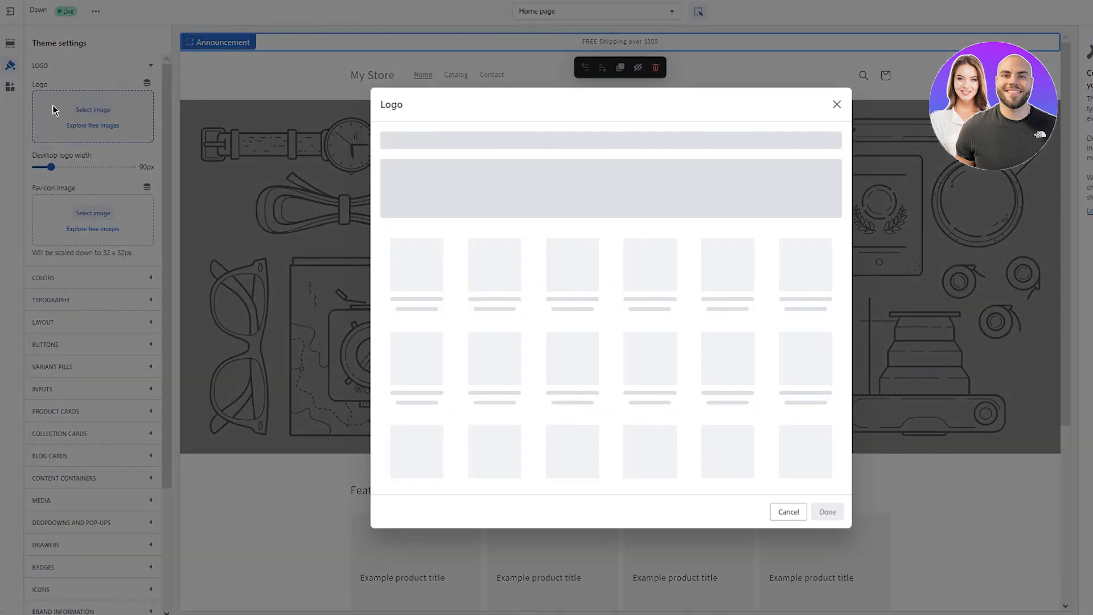
click(604, 397)
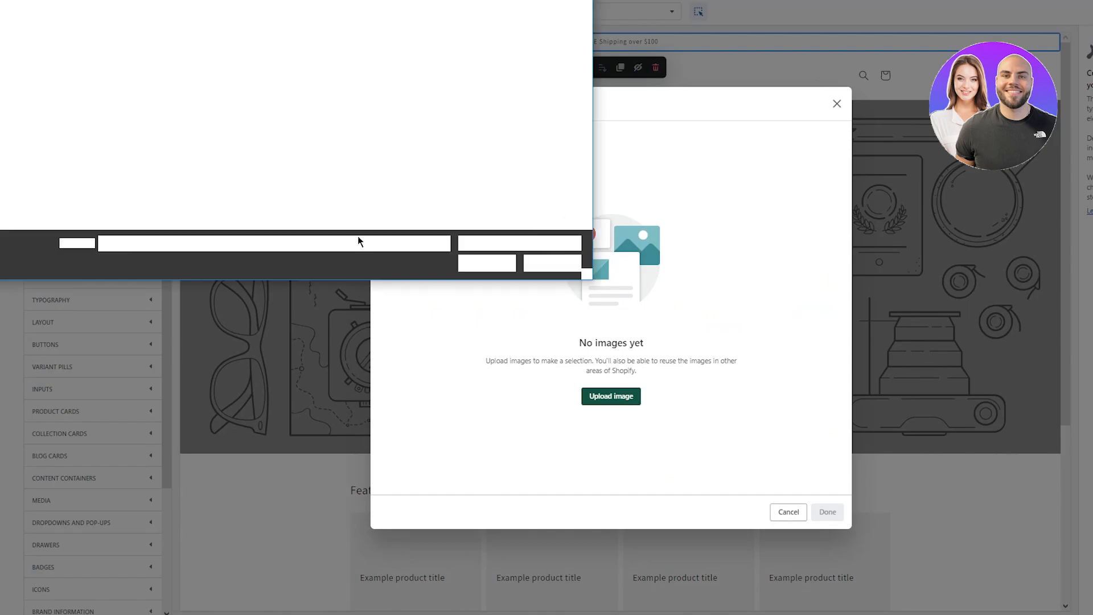
double_click(129, 54)
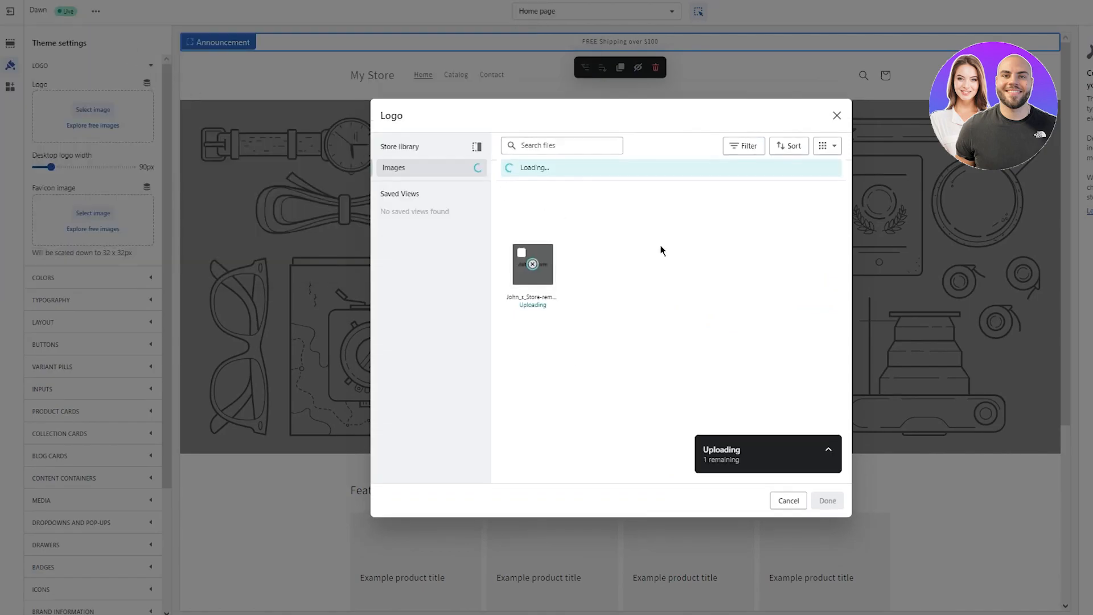
click(521, 257)
click(519, 257)
click(828, 502)
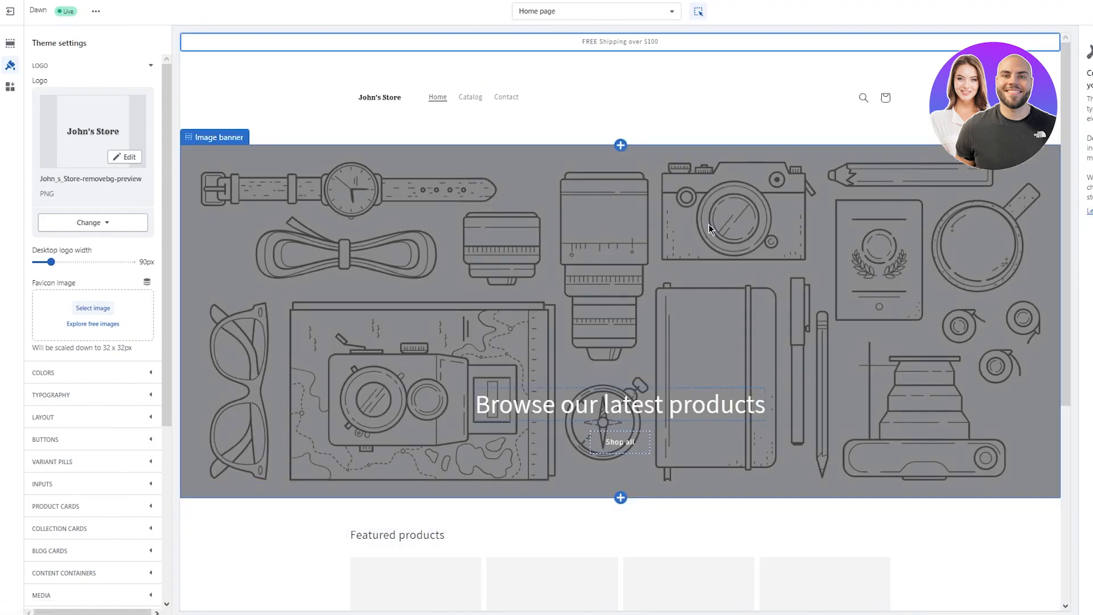
- Open the theme's logo image for editing, set its focal point on the John's Store lettering and save
click(381, 101)
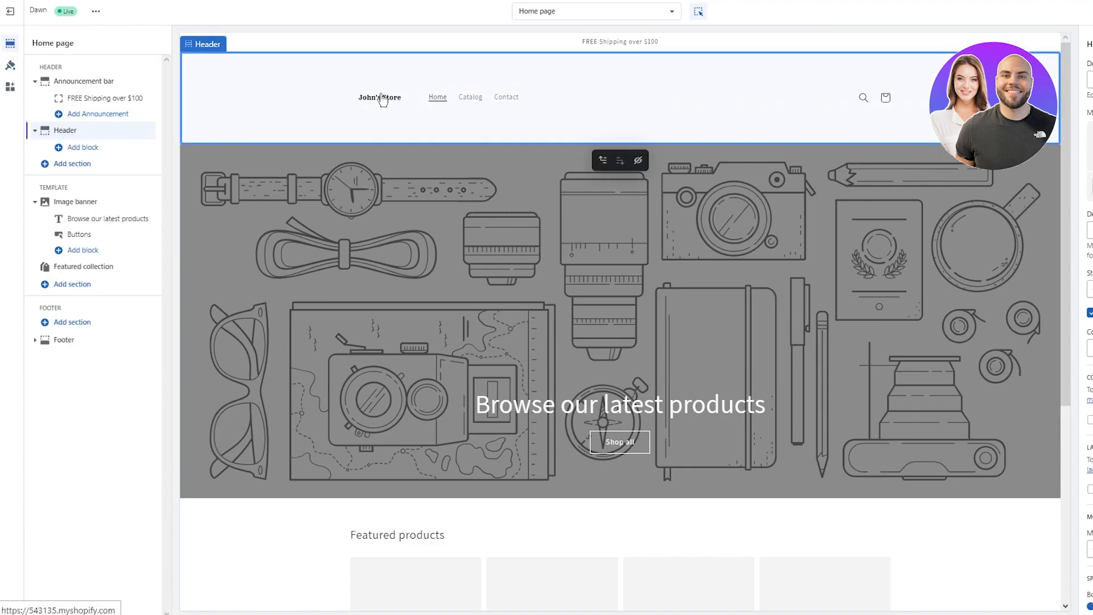
click(382, 100)
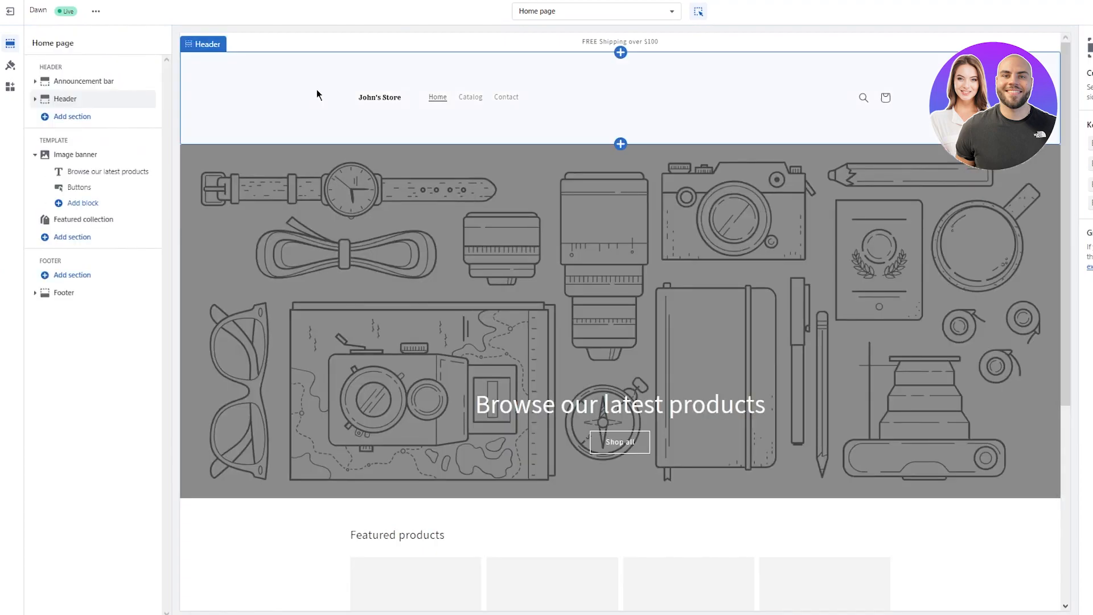
click(10, 65)
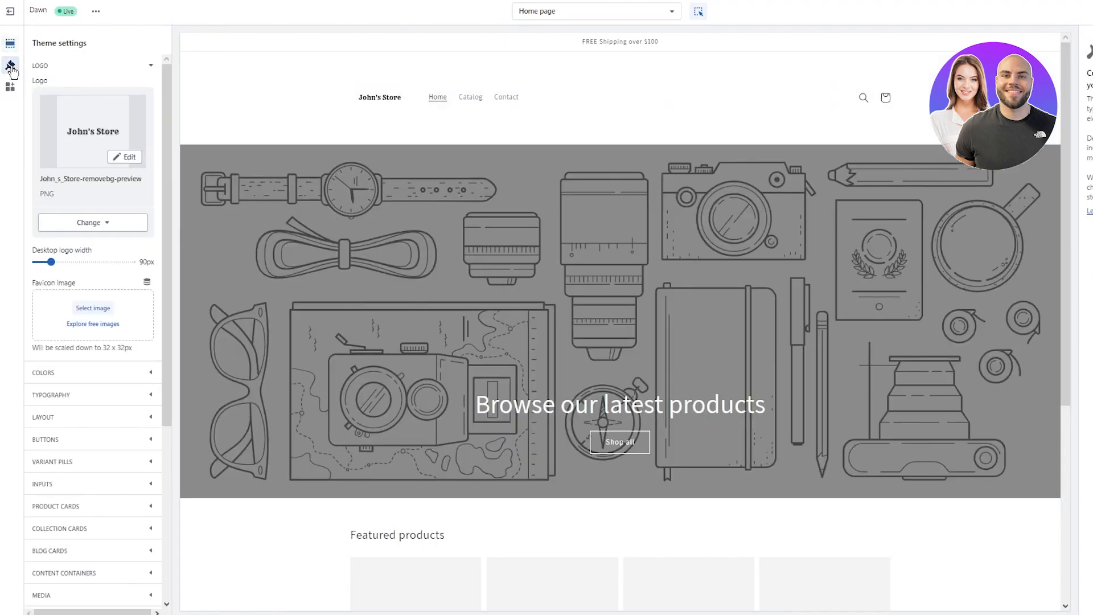
click(125, 157)
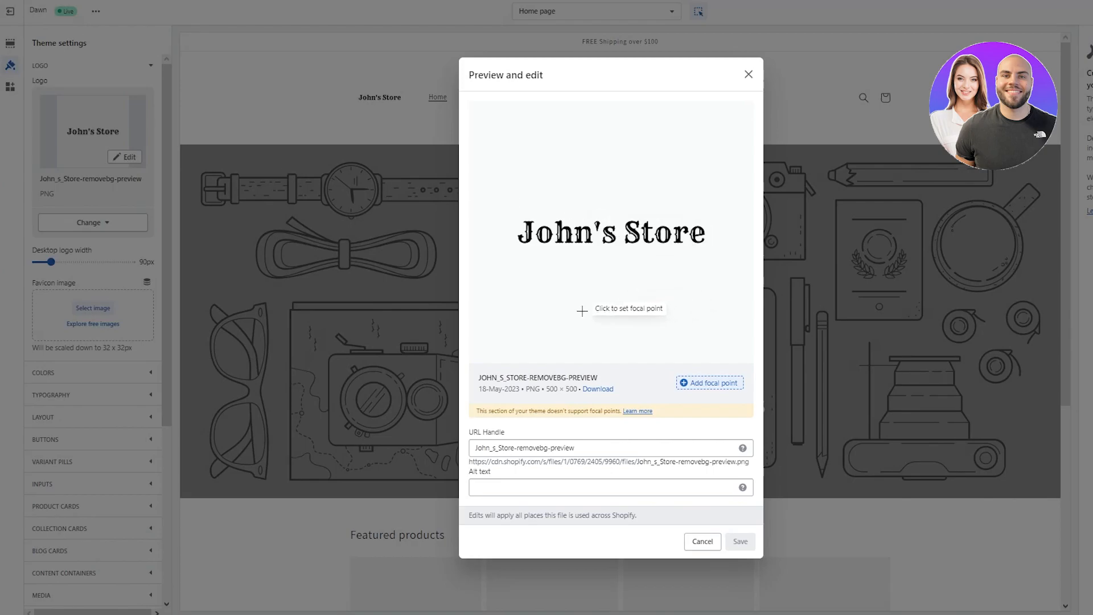
click(507, 214)
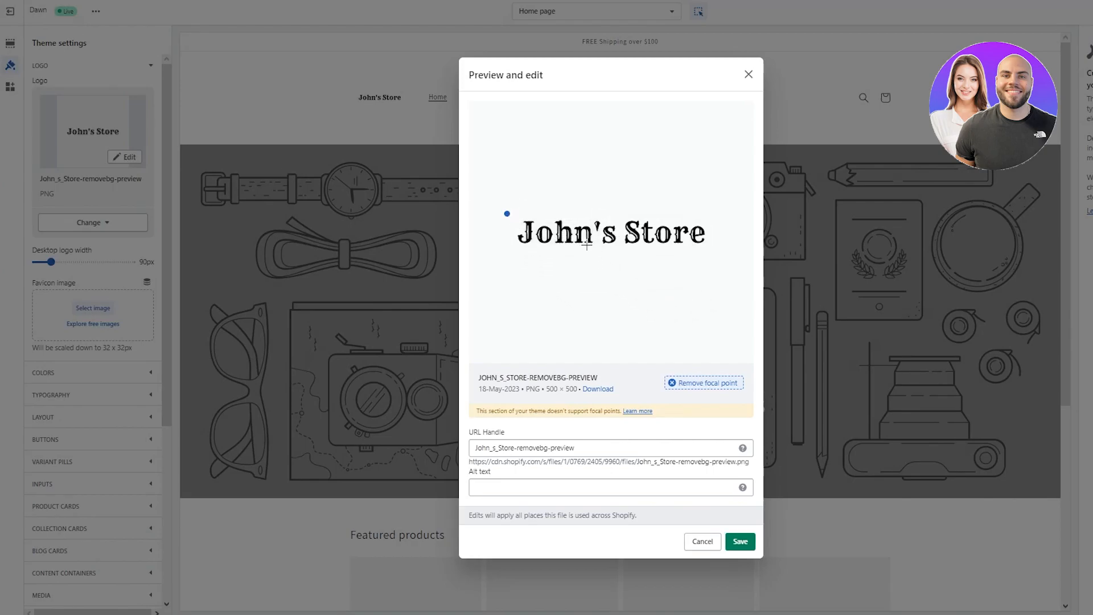
click(711, 382)
click(609, 232)
click(743, 541)
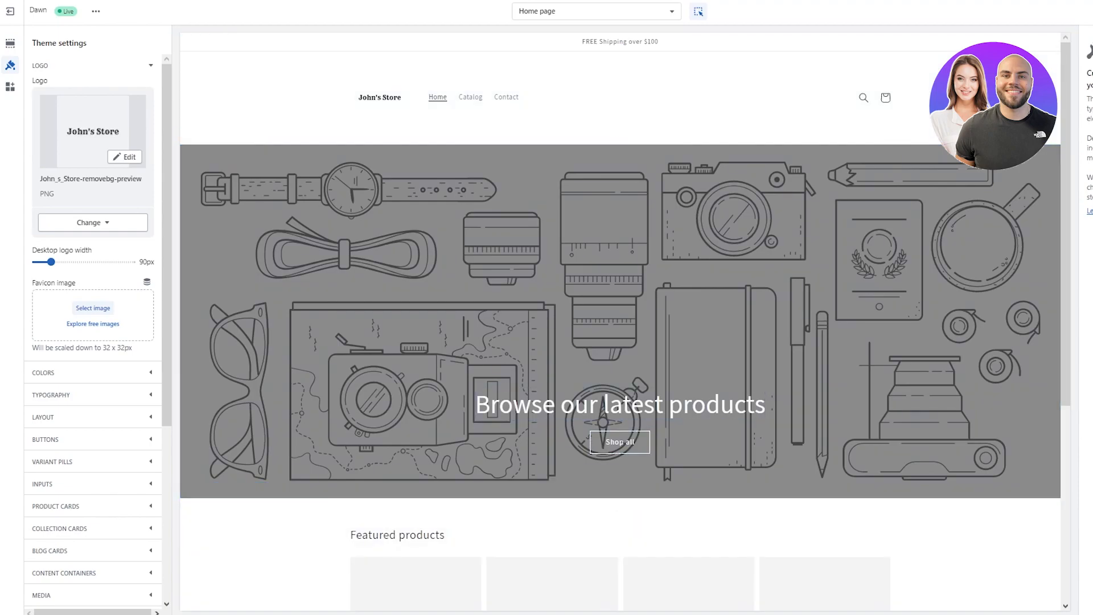
- Switch to the photo editor and crop the background-removed logo tightly around the John's Store lettering
click(1087, 2)
click(1070, 50)
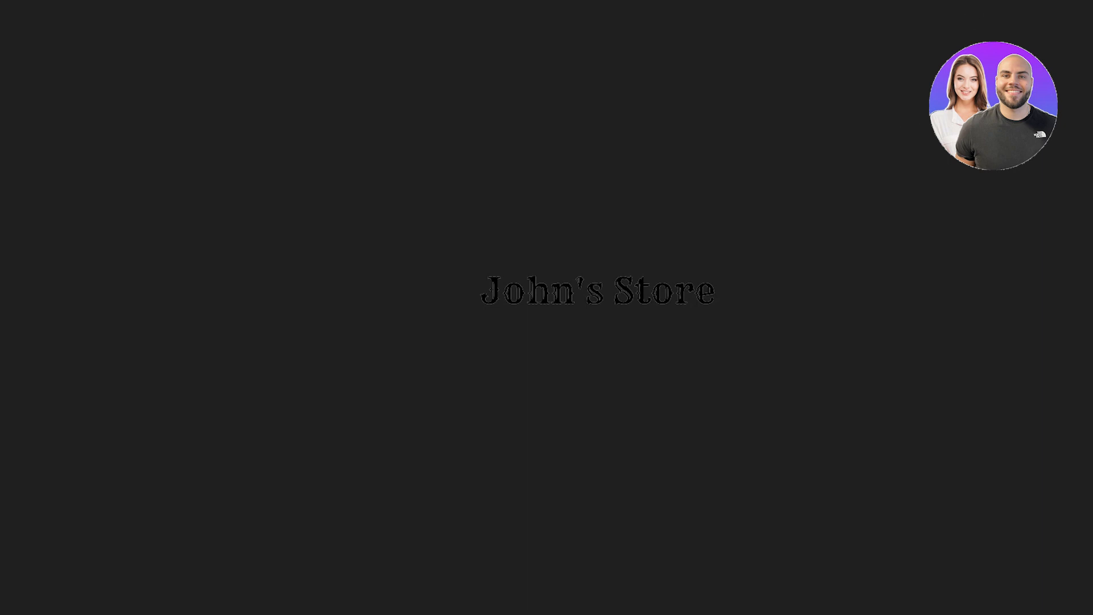
drag(216, 21, 280, 275)
drag(948, 593, 814, 133)
drag(12, 239, 11, 242)
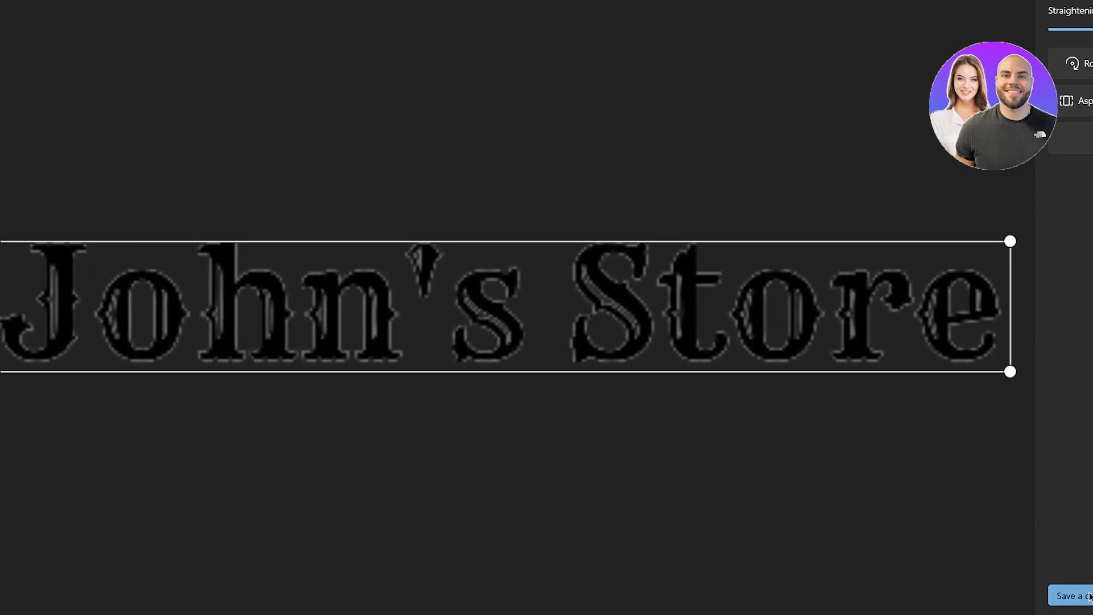
- Save the cropped logo as a PNG named John_s_Store-removebg-preview in the Downloads folder, replacing the existing file
click(1071, 596)
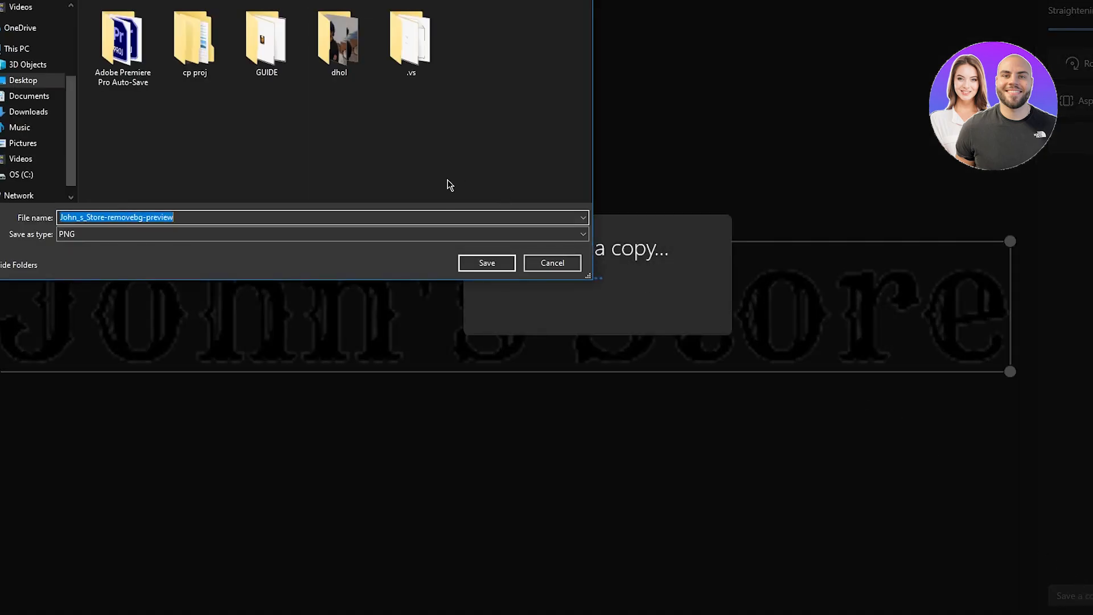
click(44, 111)
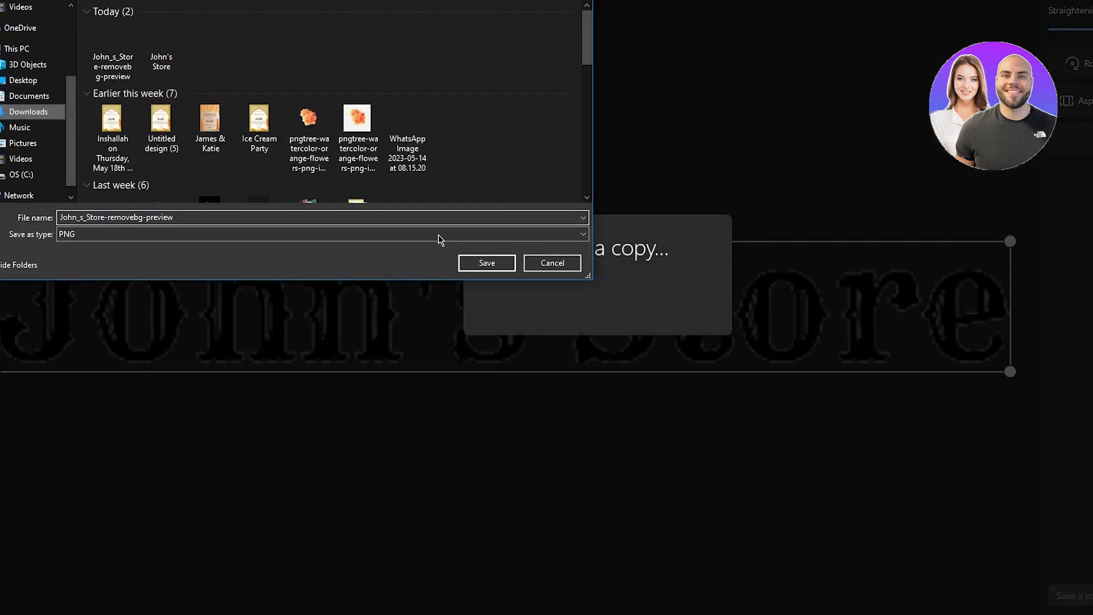
click(489, 265)
click(624, 282)
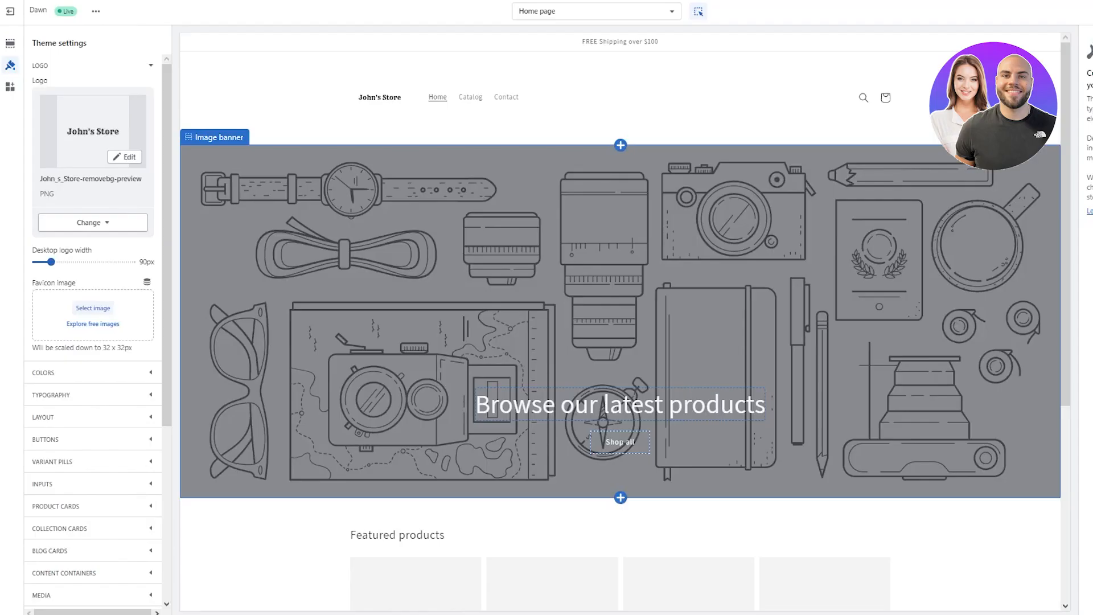
click(114, 222)
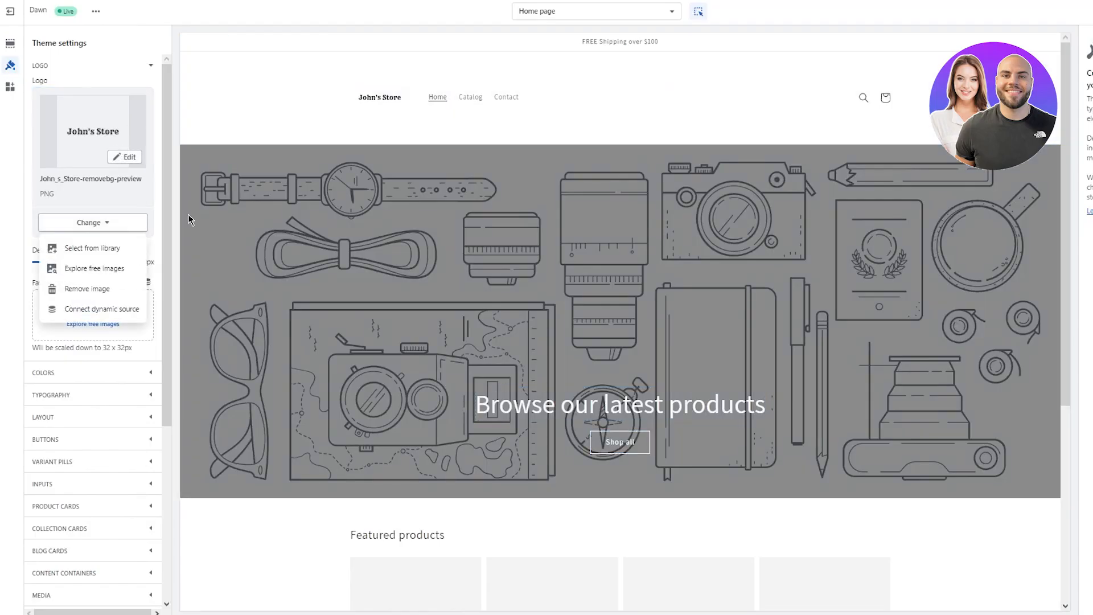
click(91, 248)
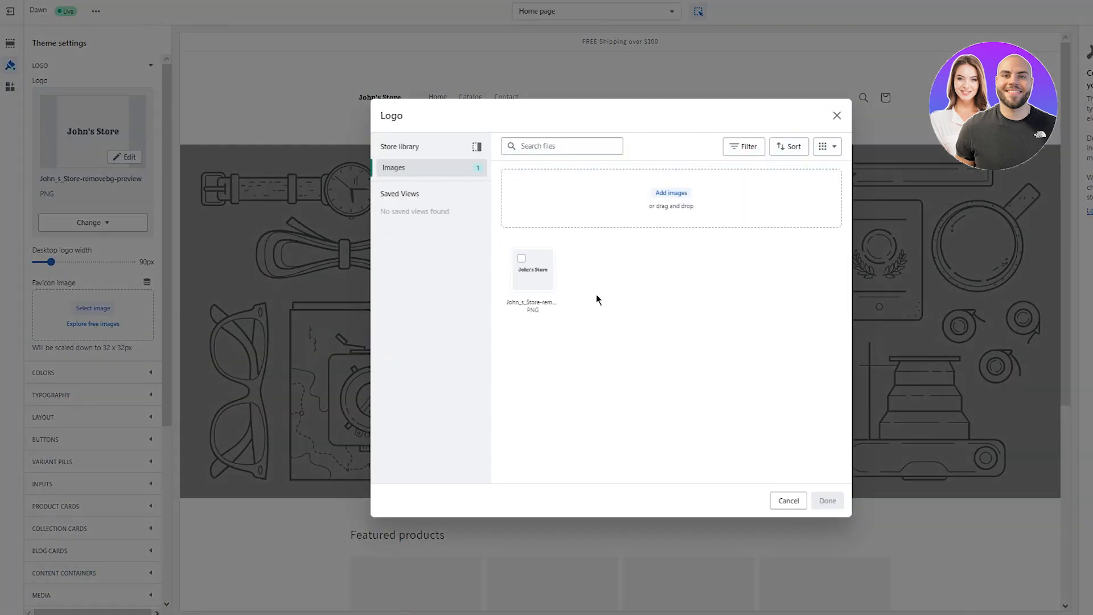
click(787, 497)
- Remove the current logo image and upload the cropped John_s_Store-removebg-preview from Downloads as the store logo
click(113, 223)
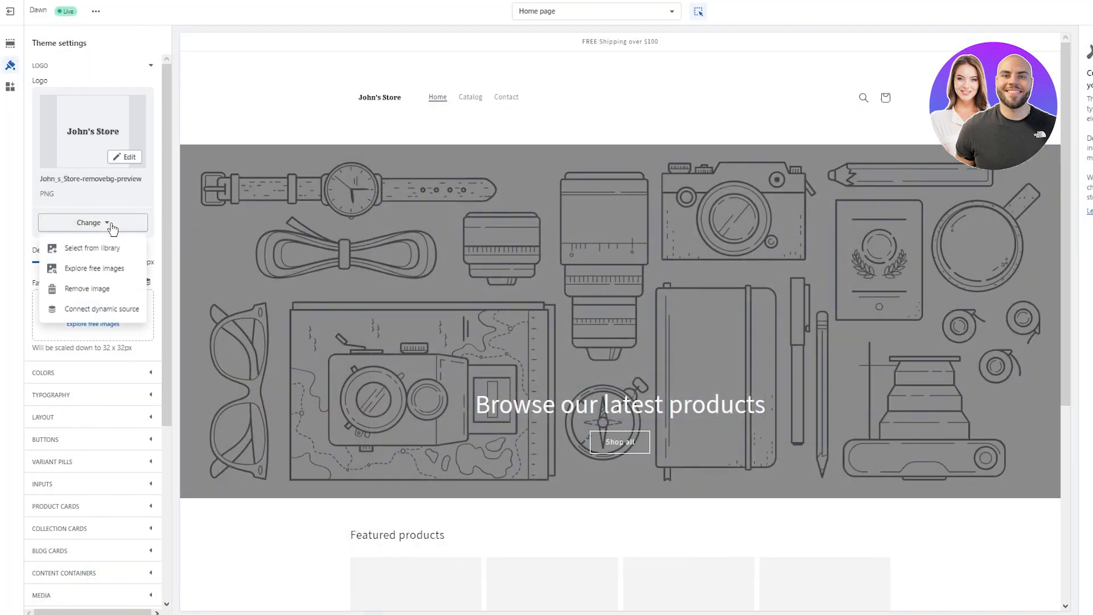
click(74, 289)
click(91, 109)
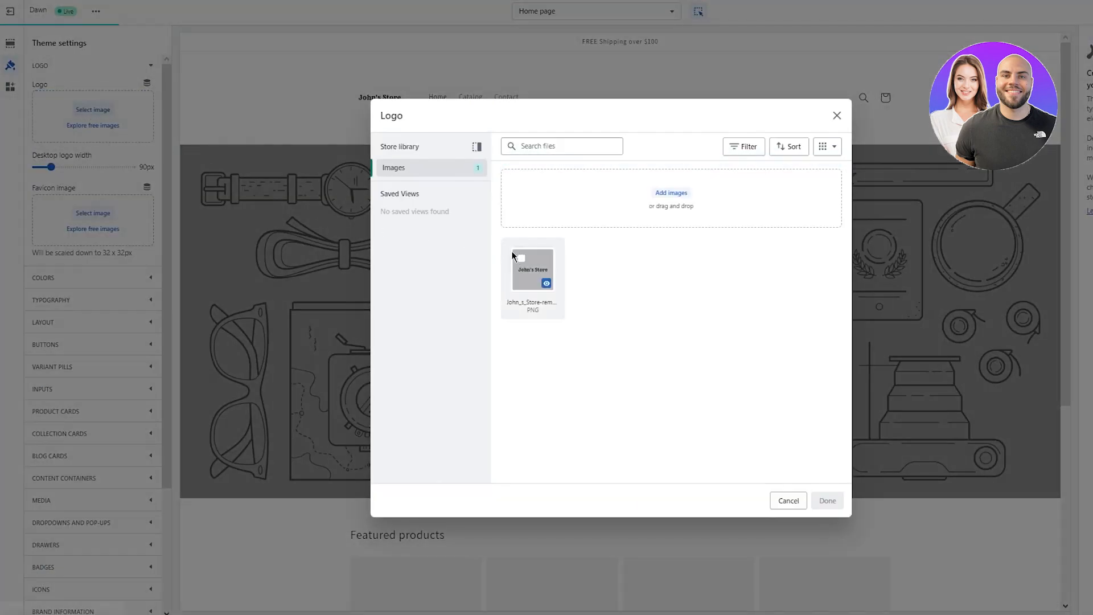
click(665, 194)
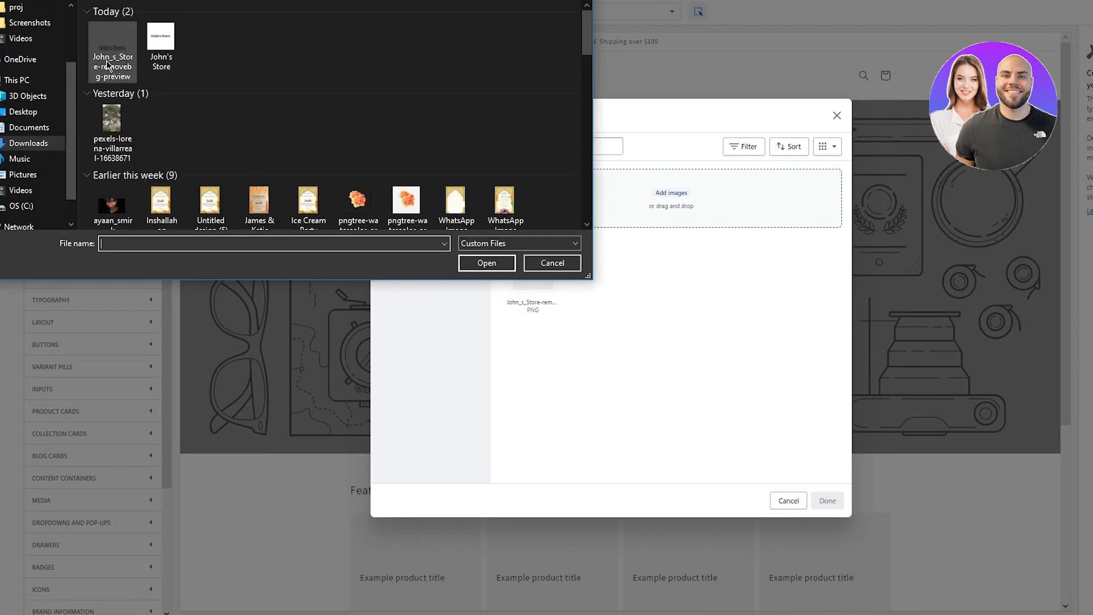
double_click(109, 64)
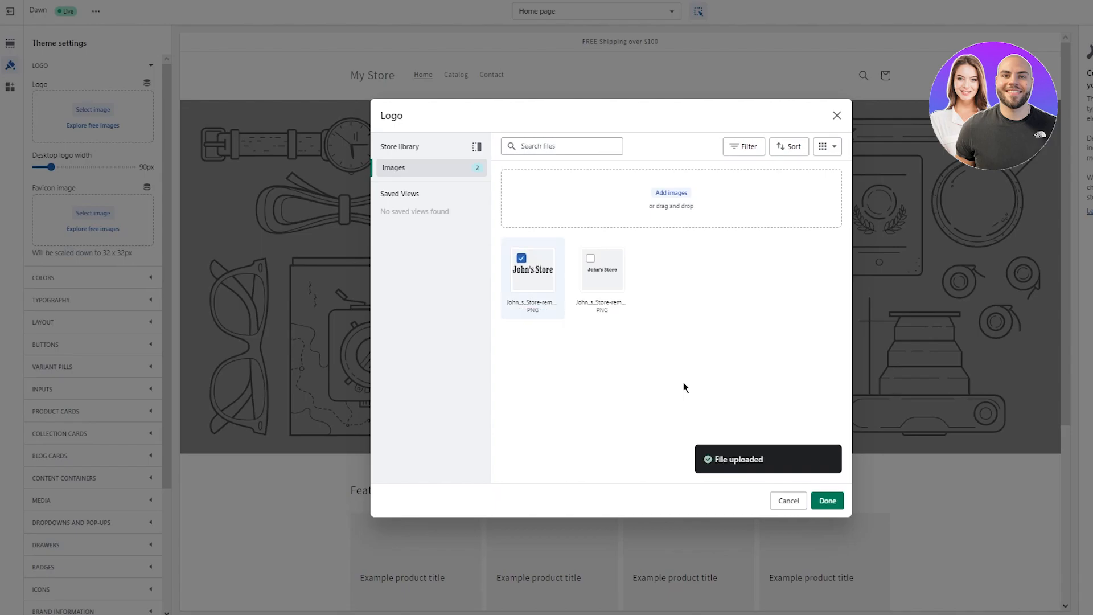
click(824, 503)
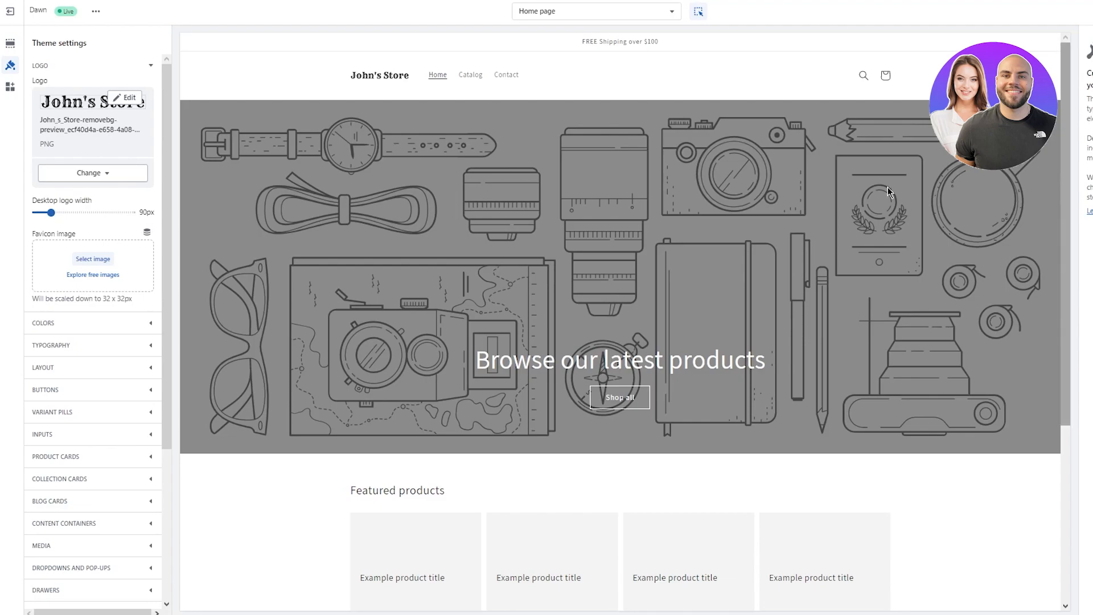
- Set the desktop logo width to 180px and check the logo in the mobile and desktop previews
drag(53, 212, 103, 213)
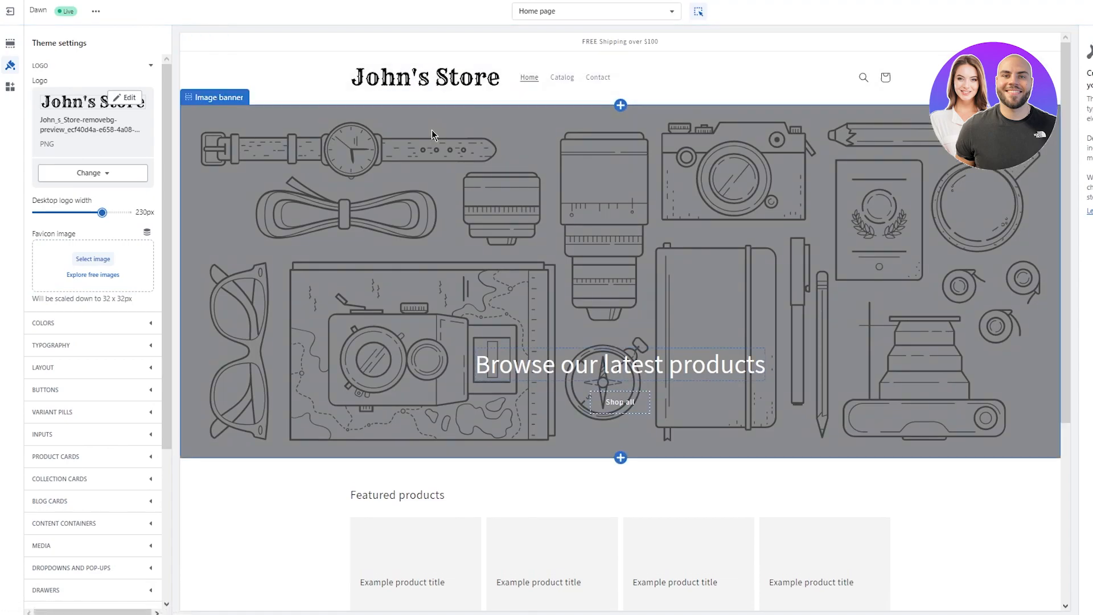
drag(102, 211, 84, 212)
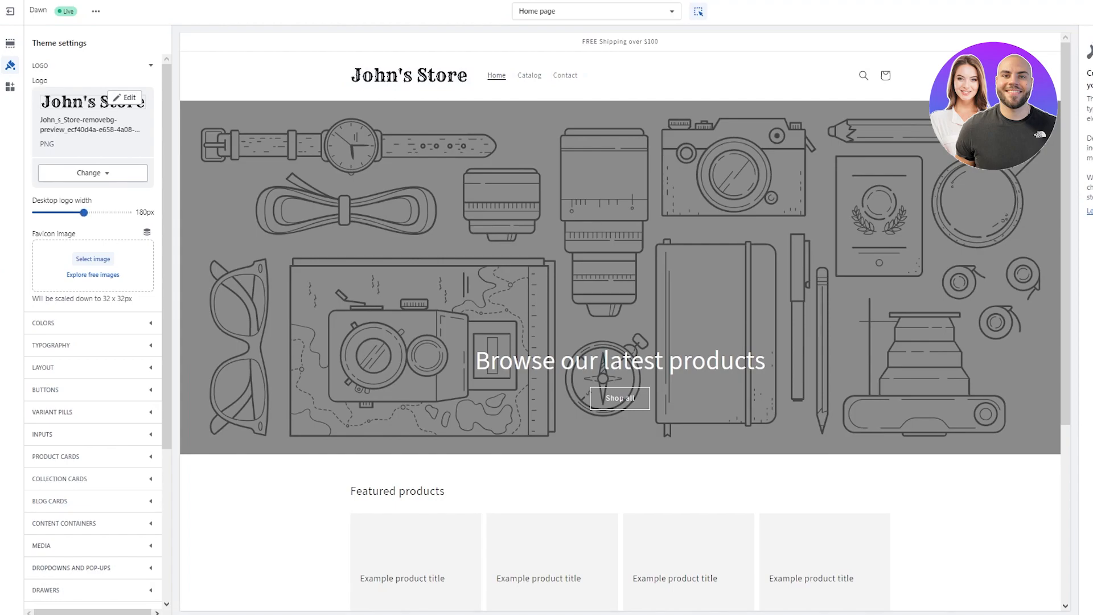
click(1092, 11)
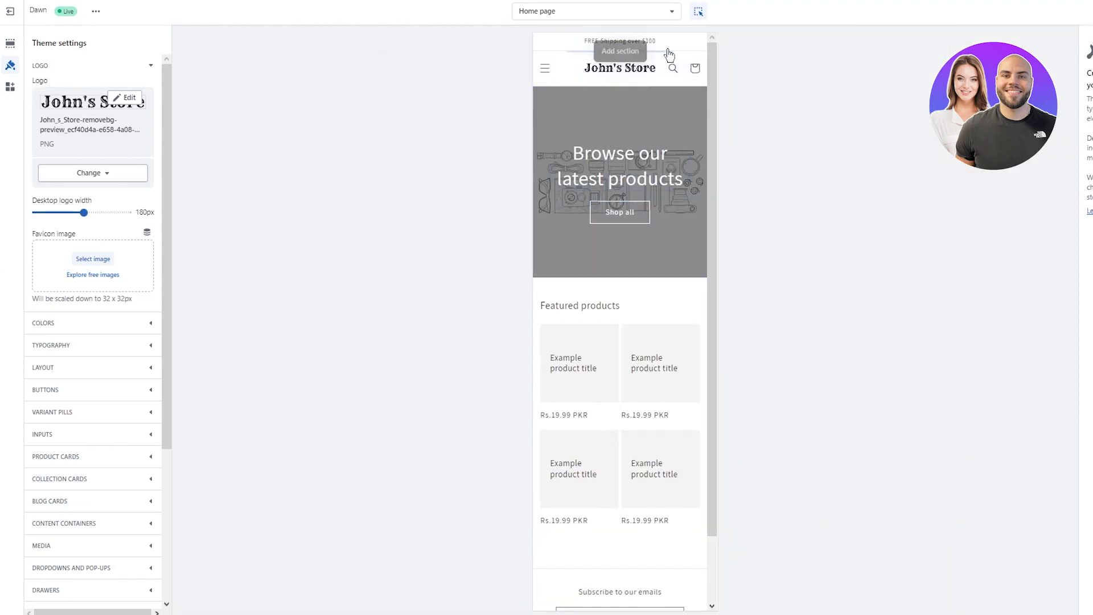
click(1092, 11)
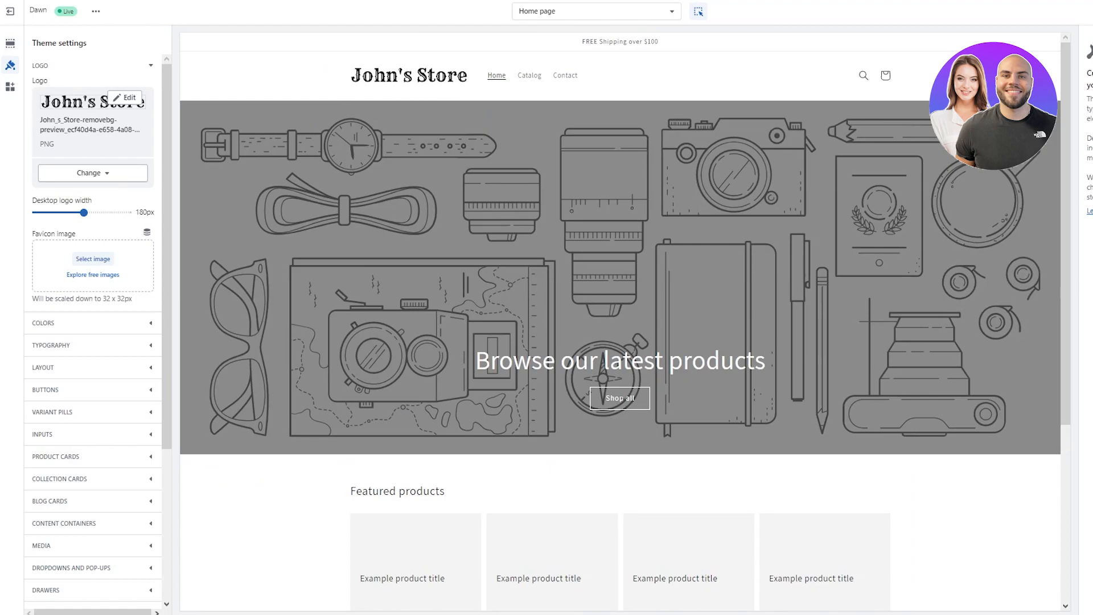
scroll(679, 234, down, 5)
scroll(678, 234, up, 5)
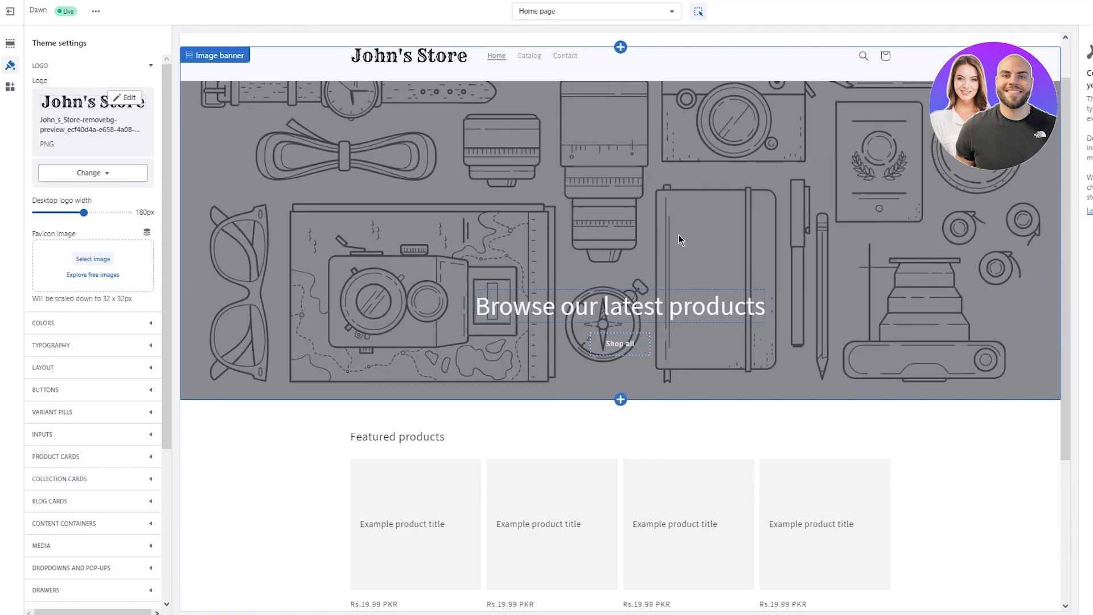
- Review the theme's primary and secondary color settings alongside the home page preview
click(149, 67)
click(108, 96)
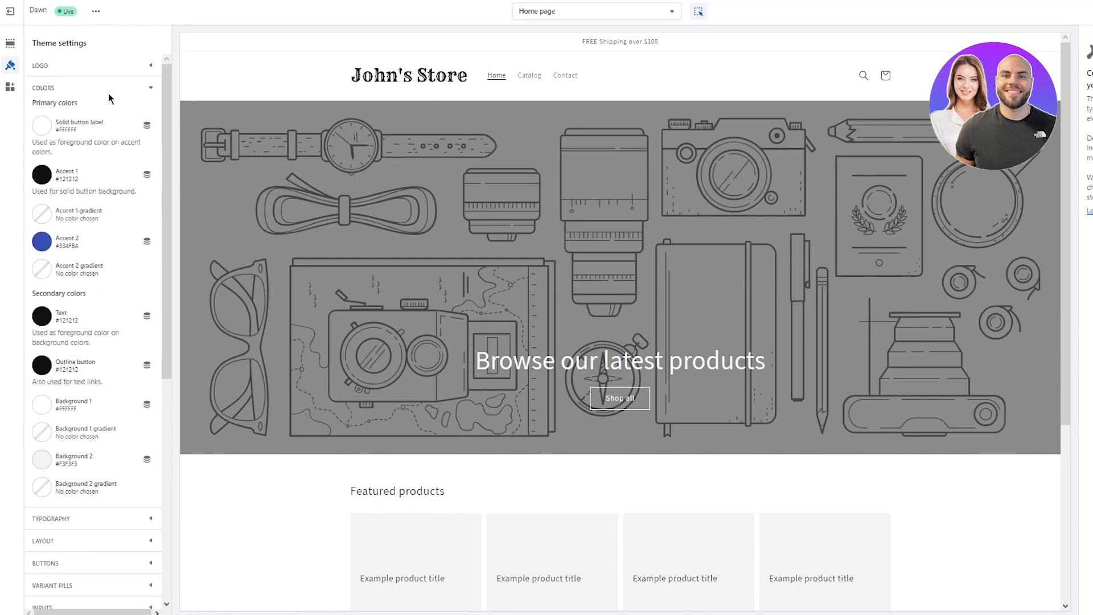
scroll(598, 324, down, 5)
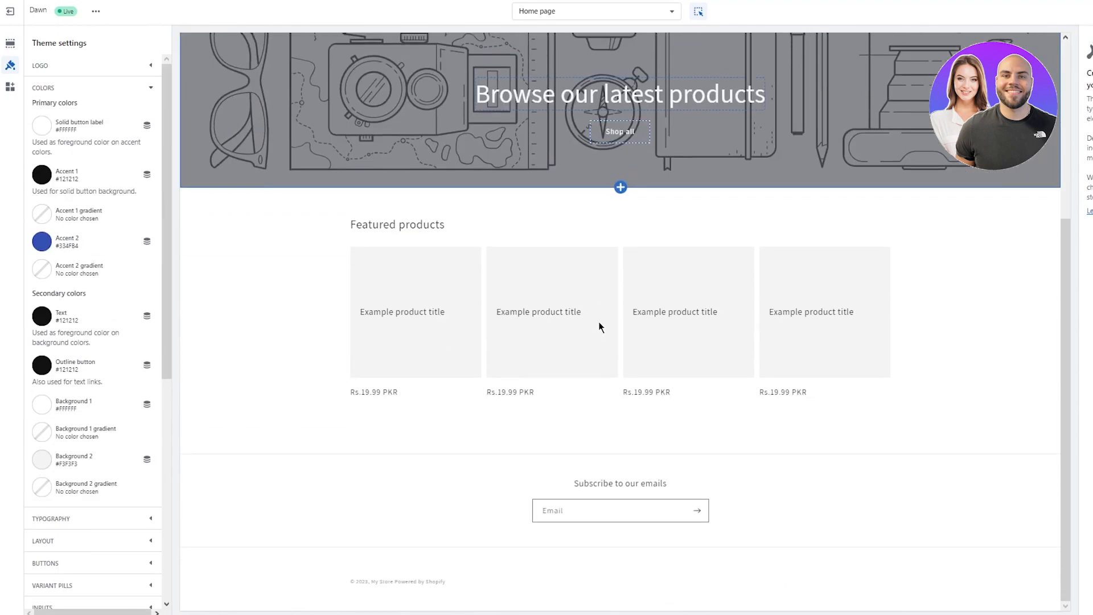
scroll(605, 323, up, 5)
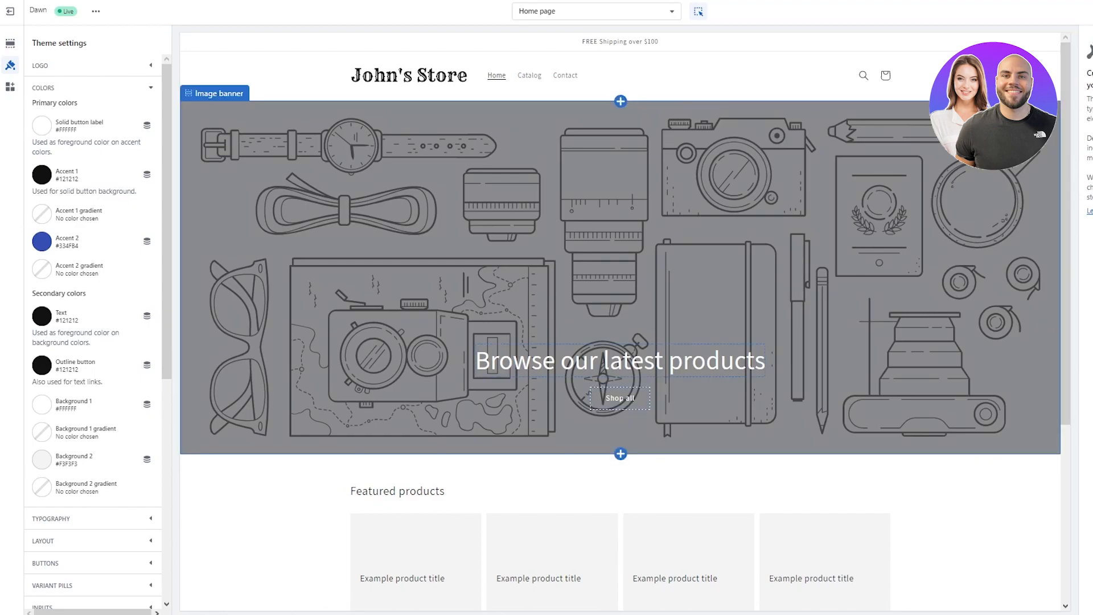
scroll(65, 307, down, 1)
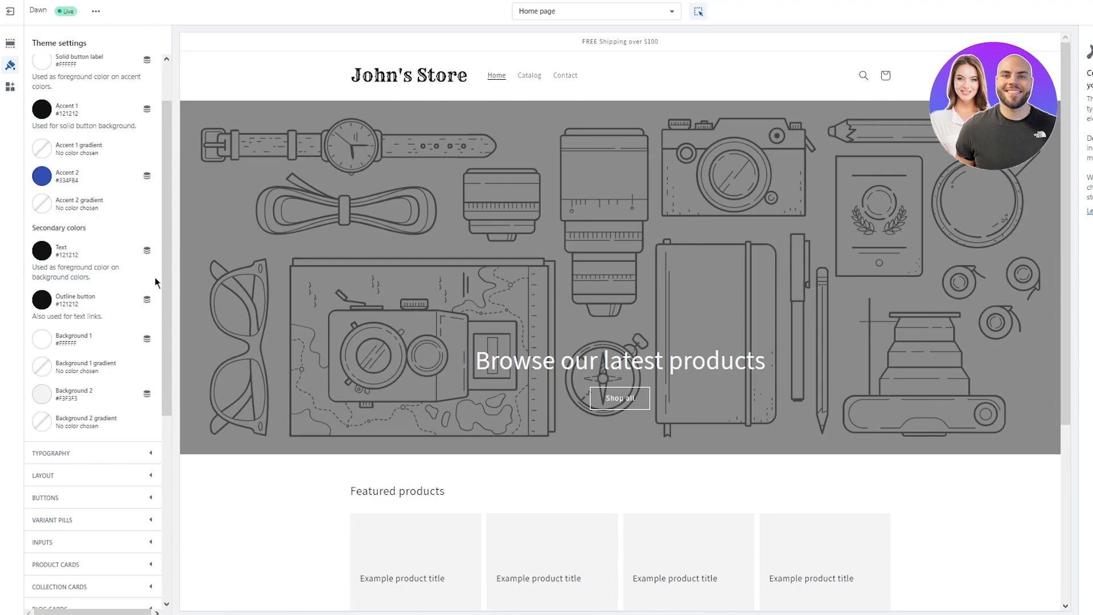
scroll(162, 273, down, 3)
scroll(204, 265, down, 3)
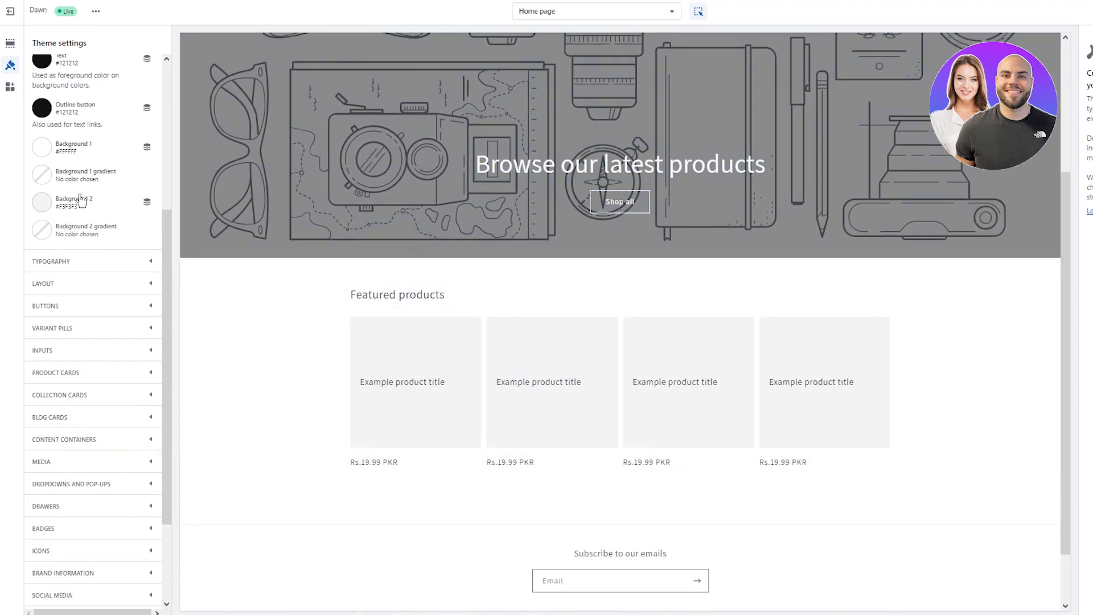
scroll(80, 202, up, 3)
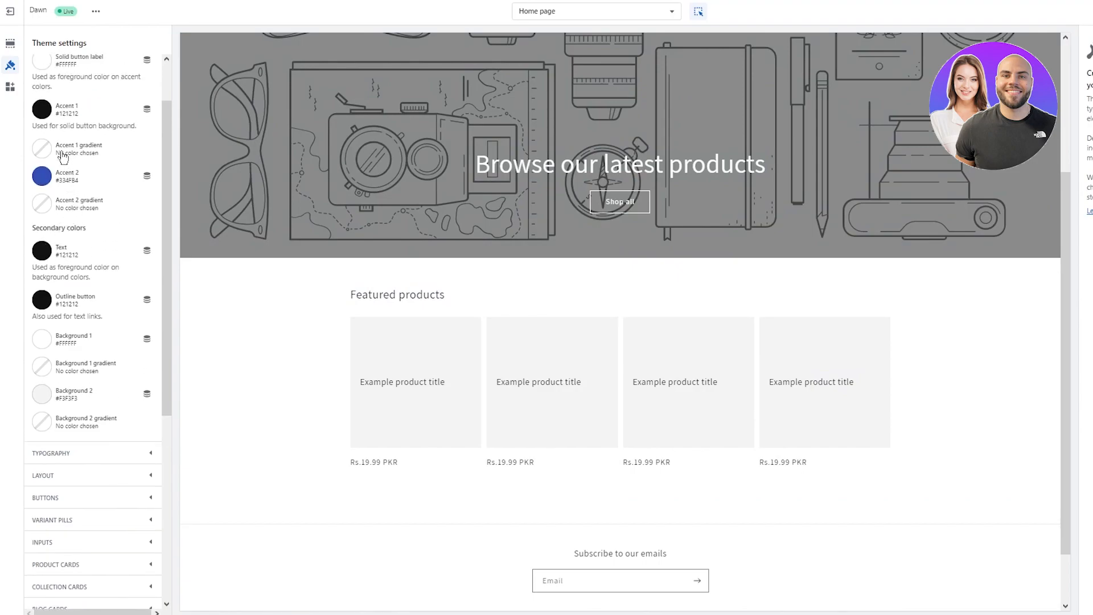
scroll(69, 137, up, 1)
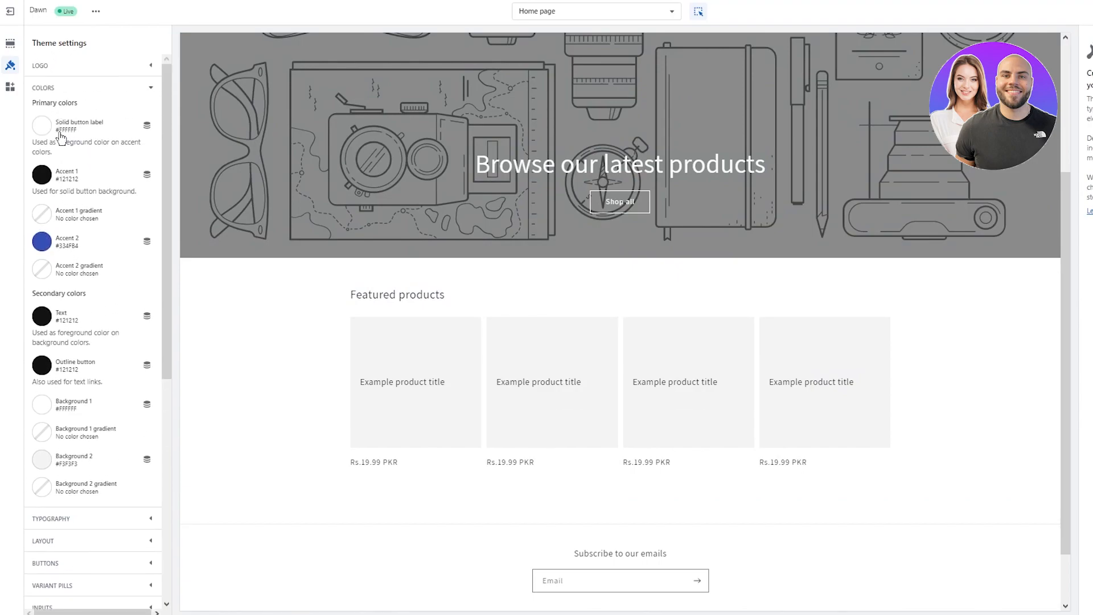
- Try out the color picker for the solid button label and collapse the color settings
click(41, 125)
drag(83, 179, 16, 135)
click(46, 127)
click(121, 109)
click(151, 90)
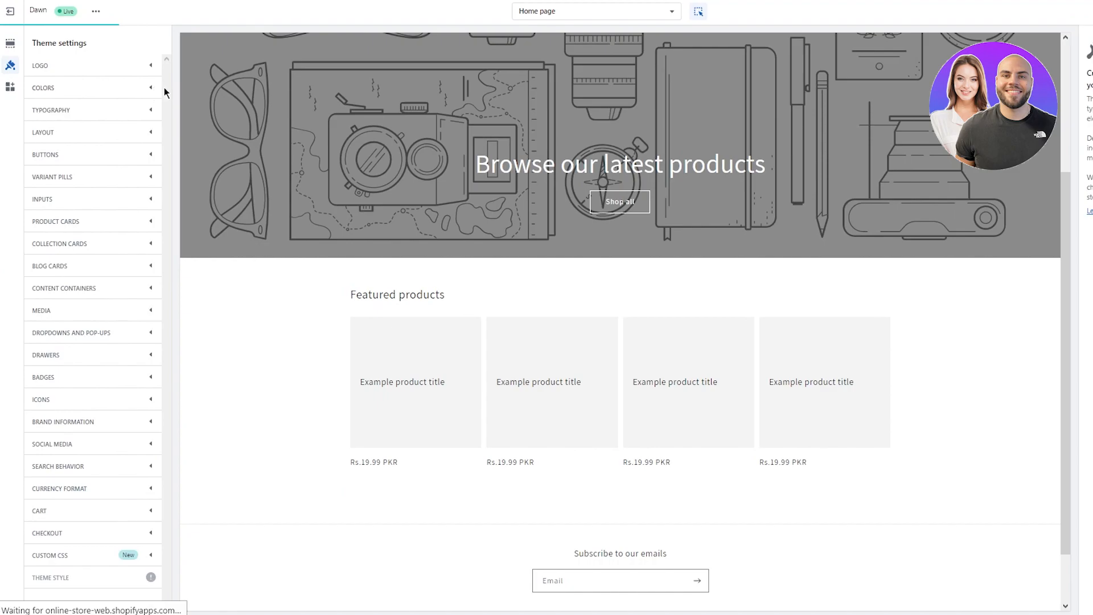
- Try Serif and Abril Fatface as the headings font in the typography settings, and cancel the font selection
click(152, 108)
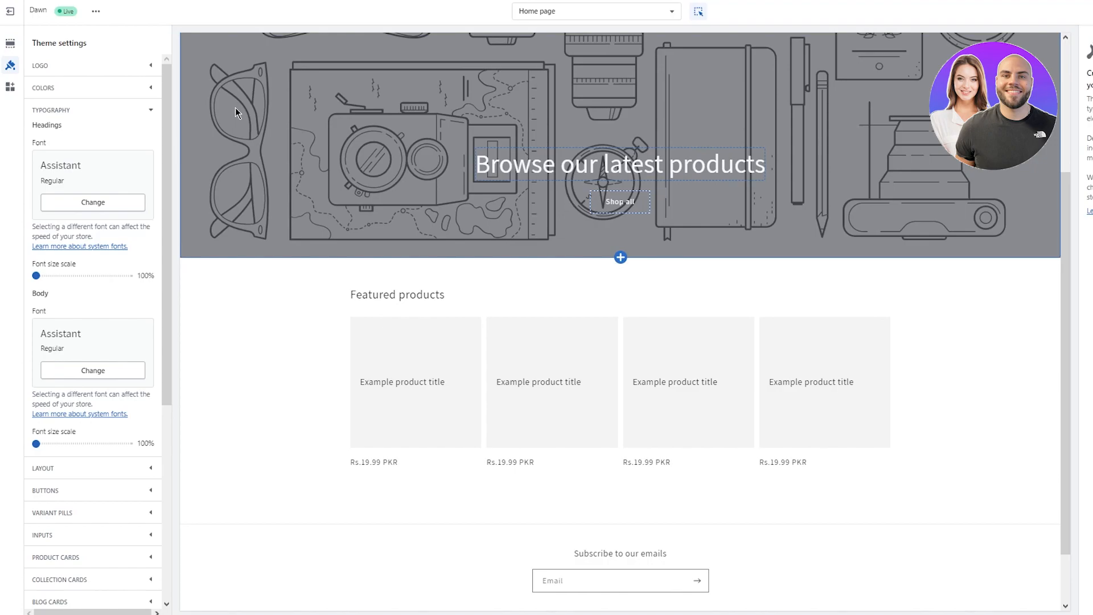
click(68, 202)
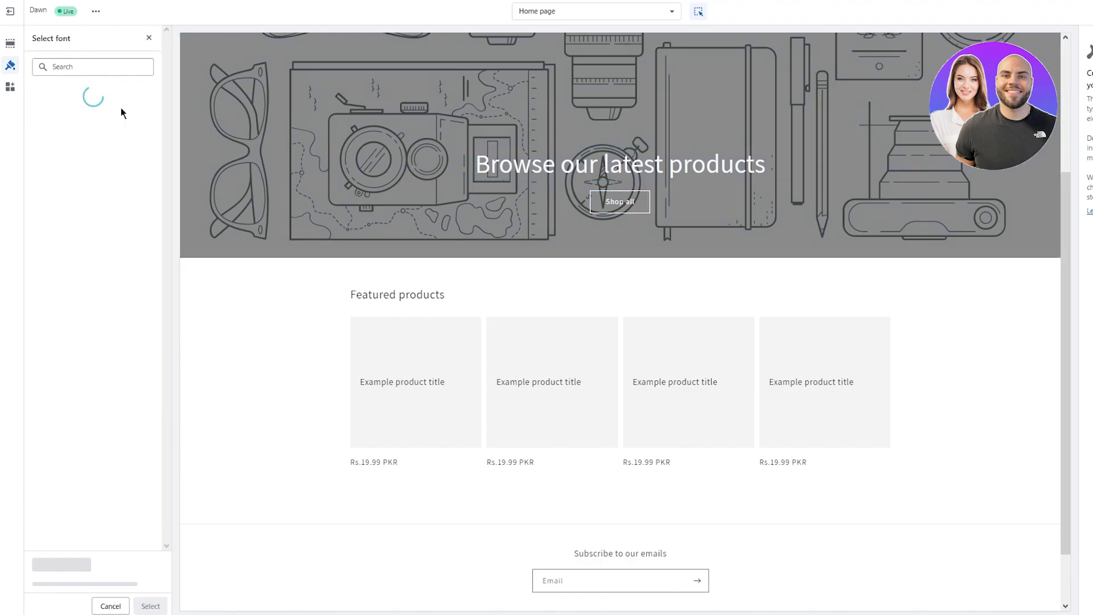
click(106, 169)
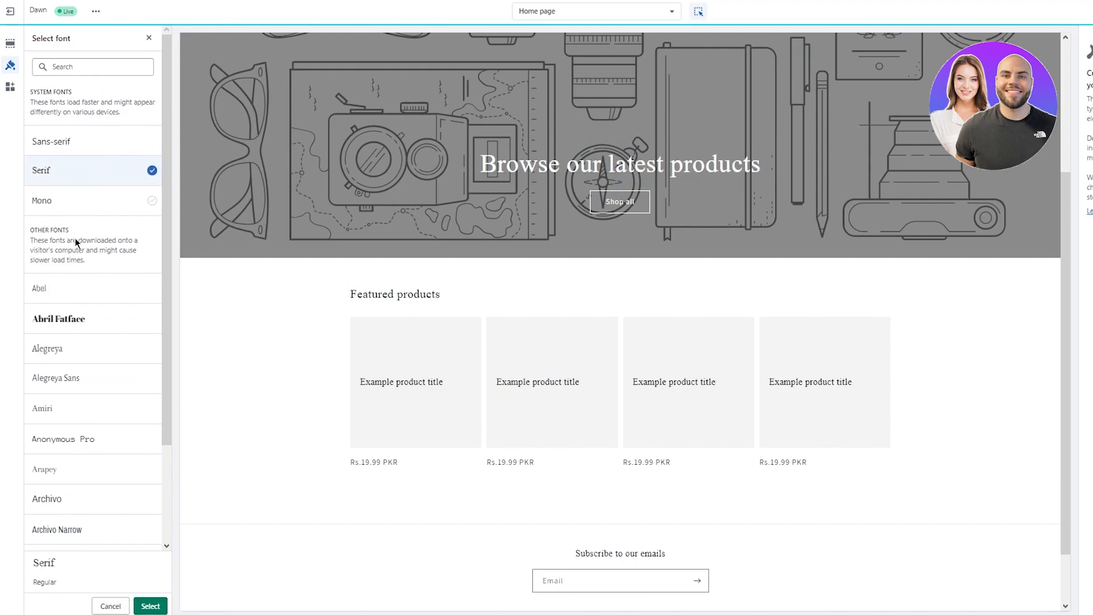
click(80, 326)
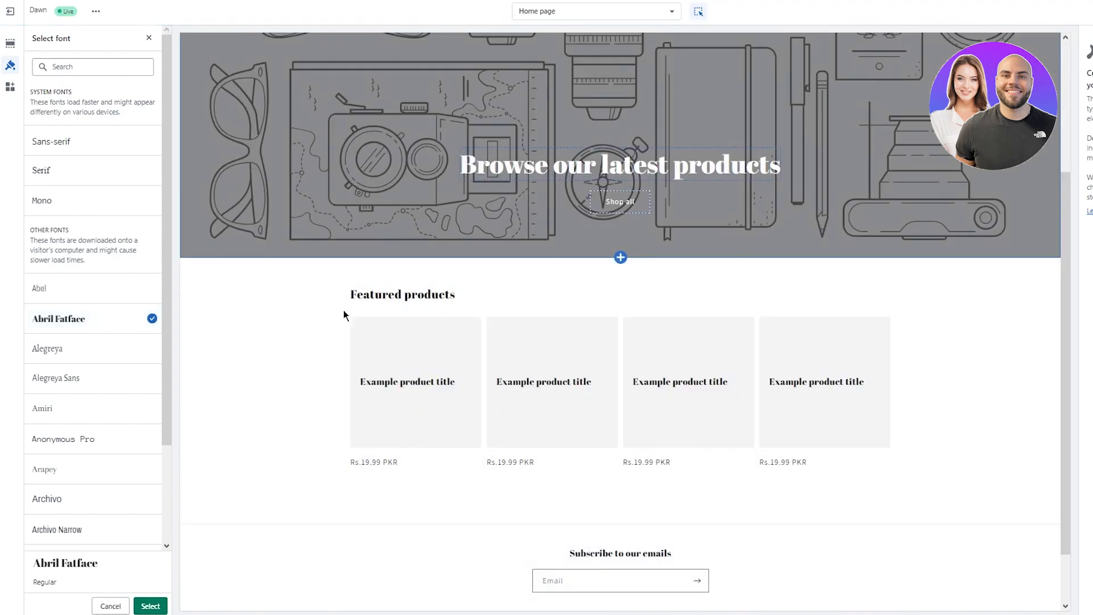
key(Escape)
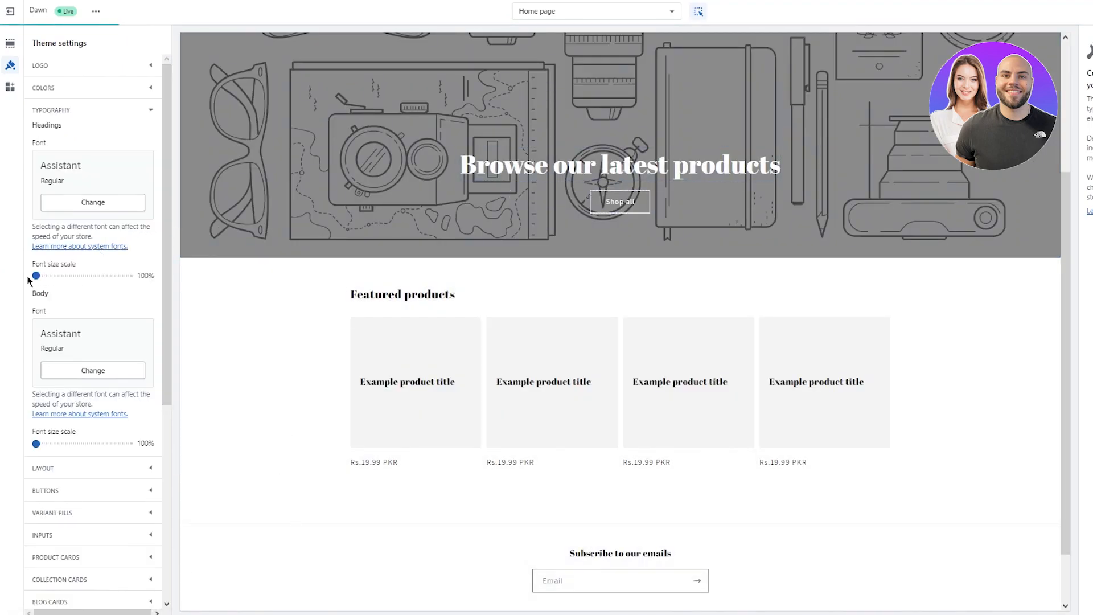
- Try a headings font size scale of 125%, return it to 100% and look at the heading font choices again
drag(35, 275, 82, 275)
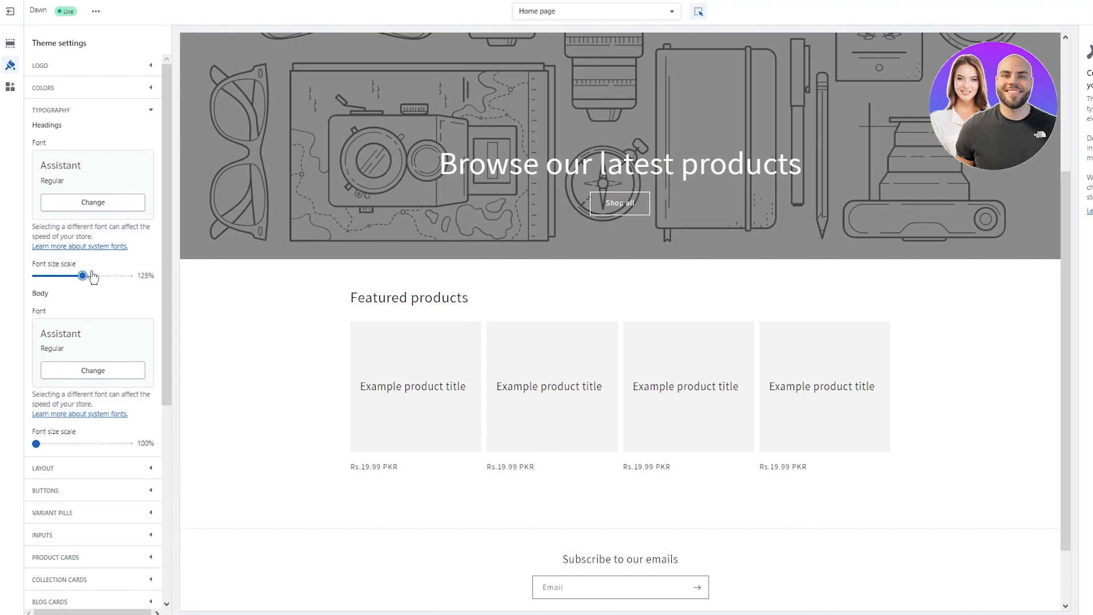
drag(84, 276, 33, 275)
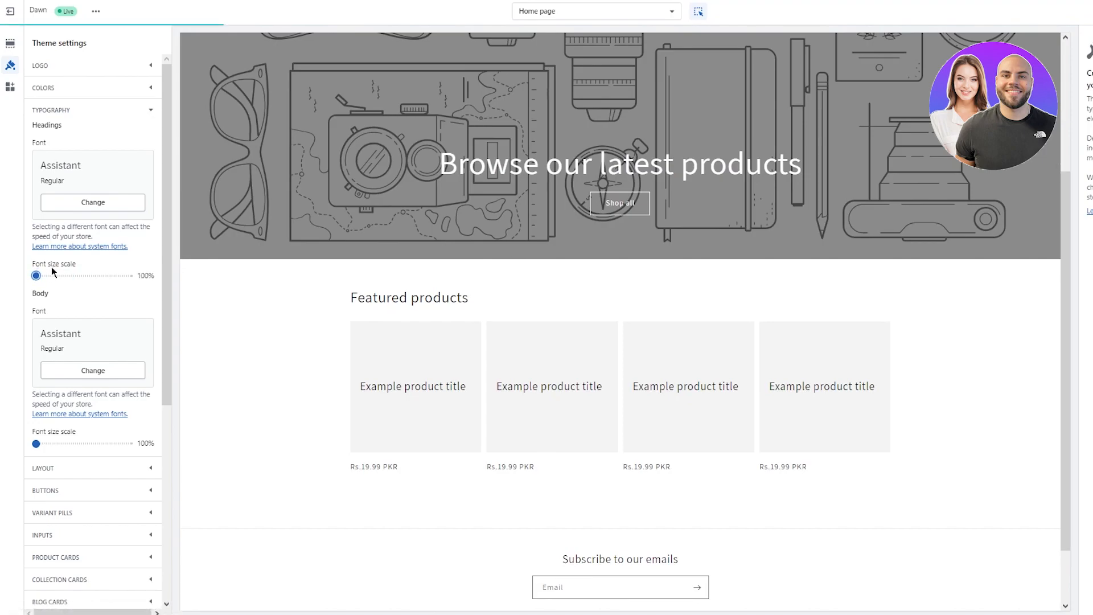
click(94, 203)
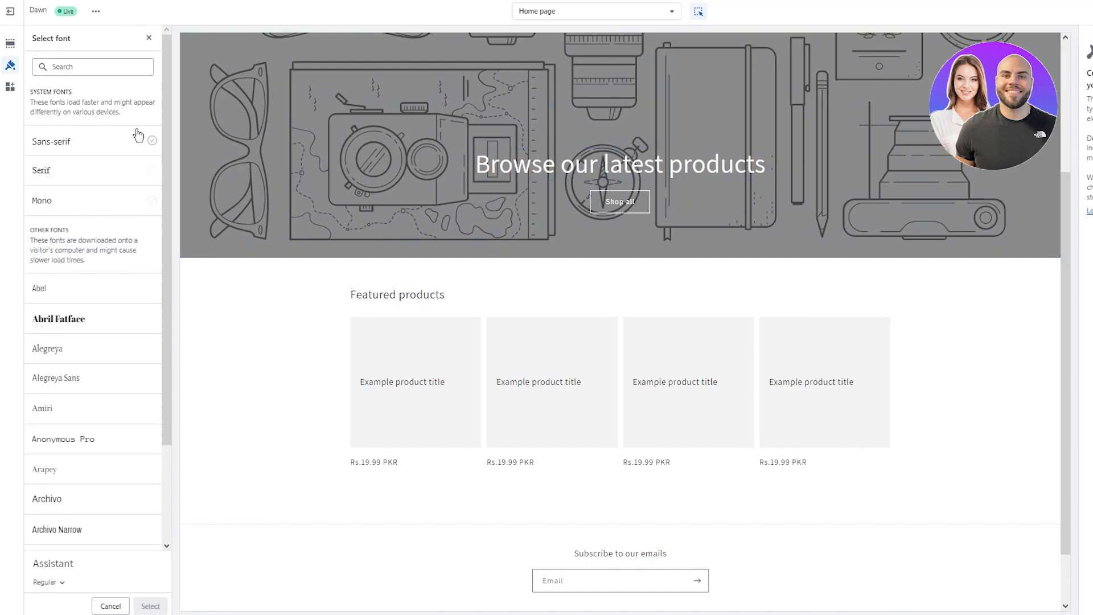
click(149, 38)
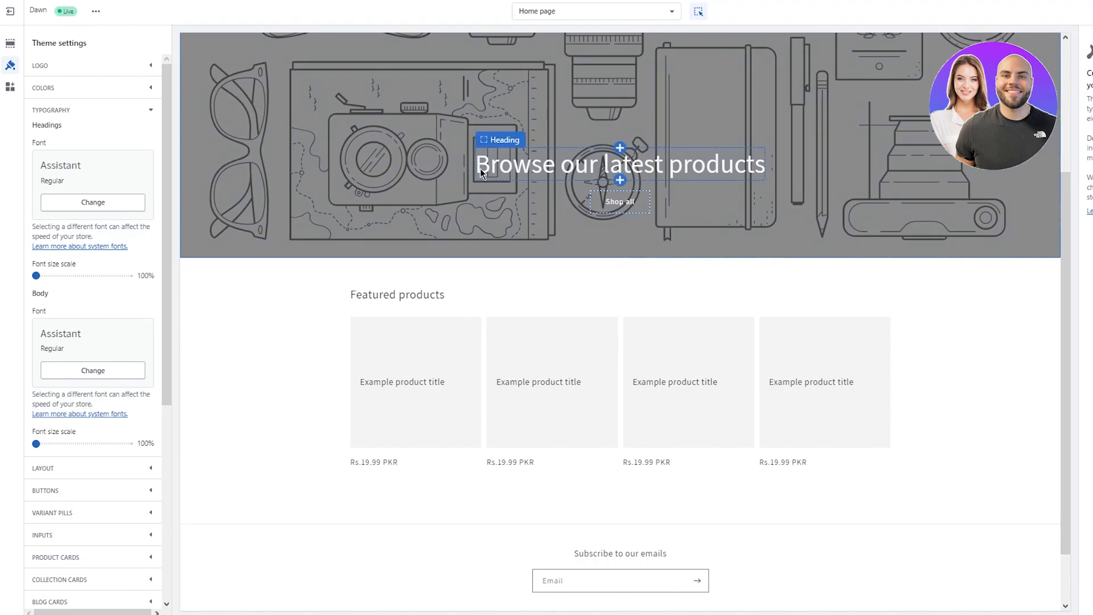
- Look over the body typography settings and open the theme's layout settings
scroll(100, 267, down, 2)
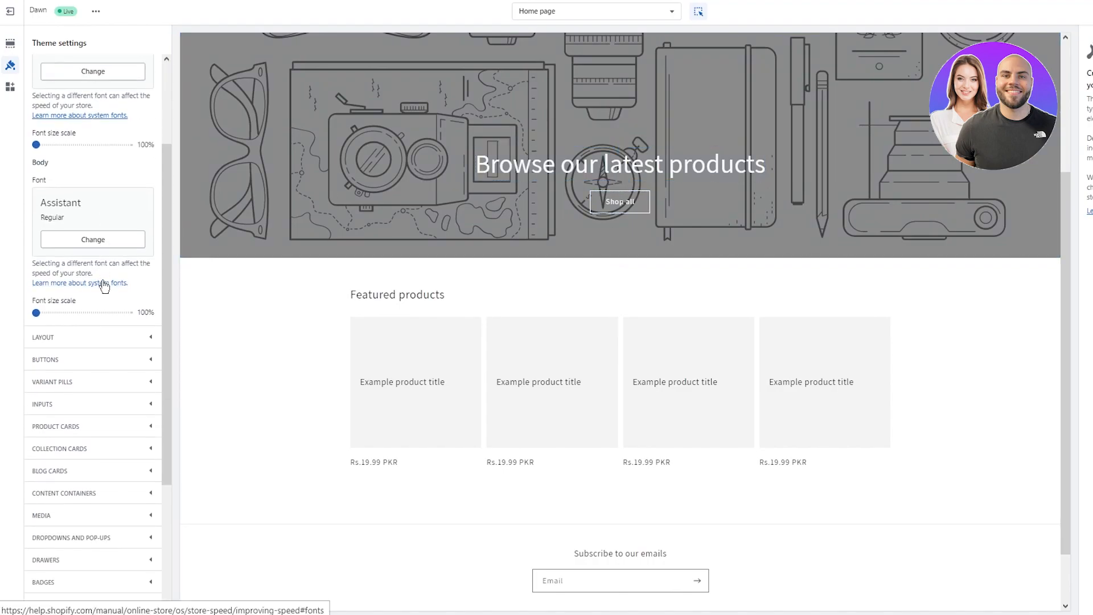
scroll(95, 142, up, 2)
click(154, 112)
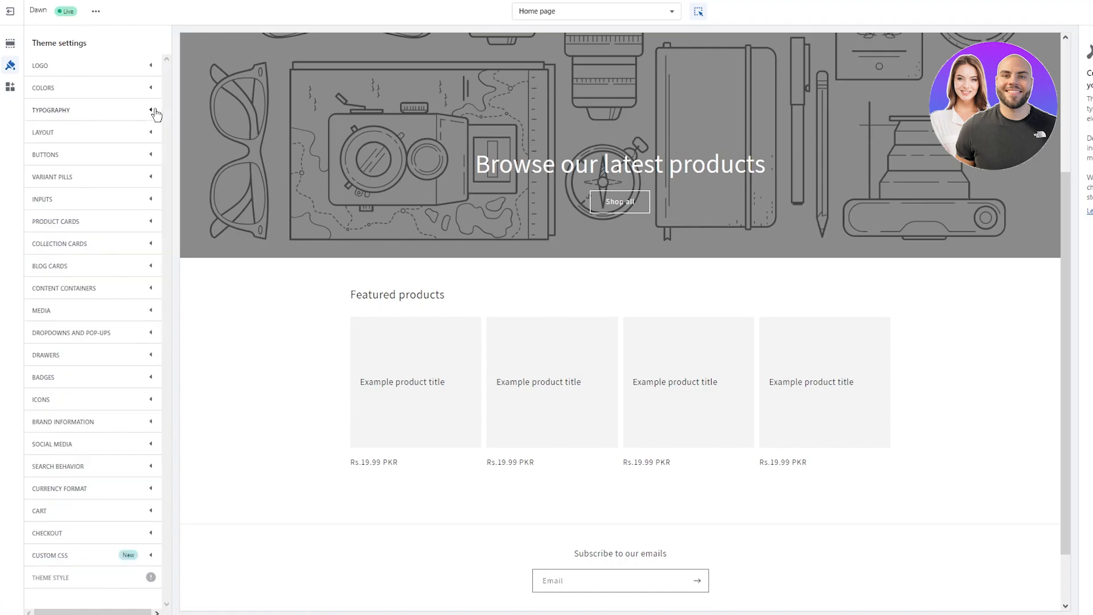
click(146, 136)
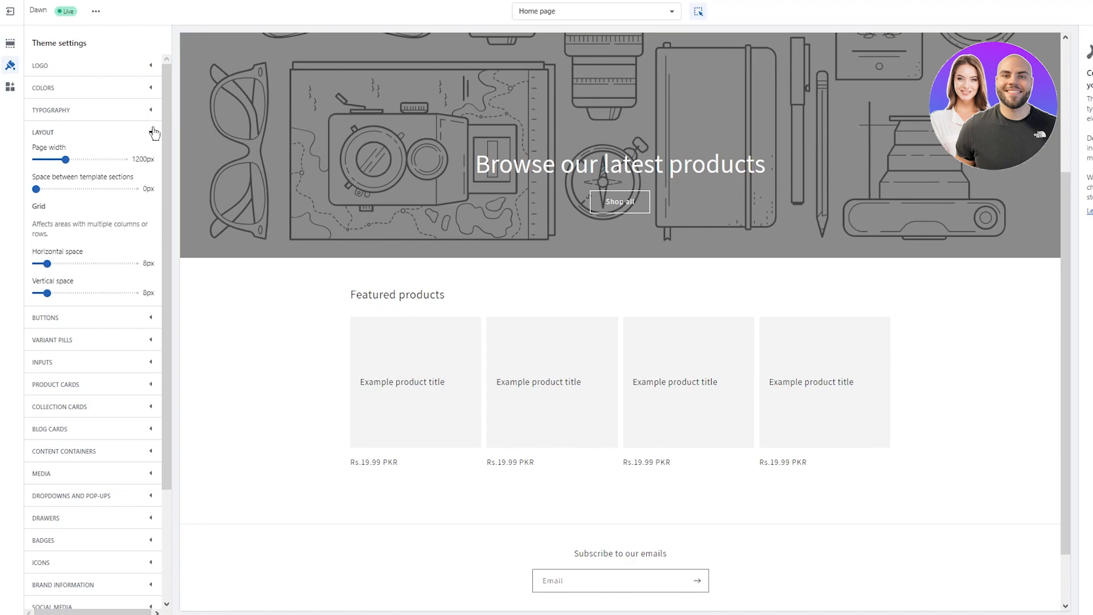
- Collapse the layout settings and save the changes to the Dawn theme
click(151, 132)
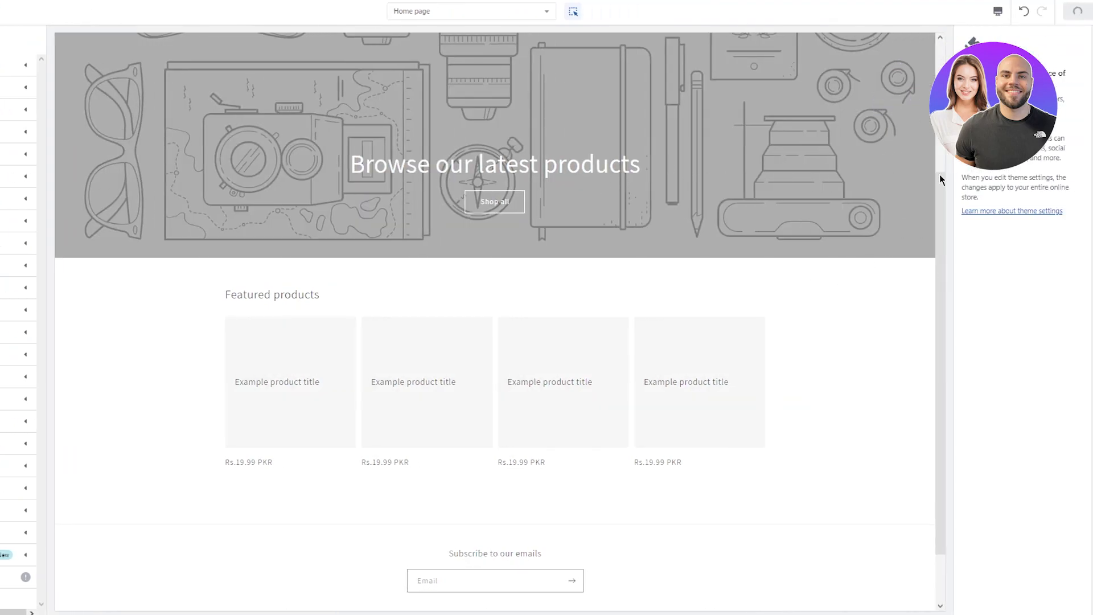
scroll(231, 257, up, 4)
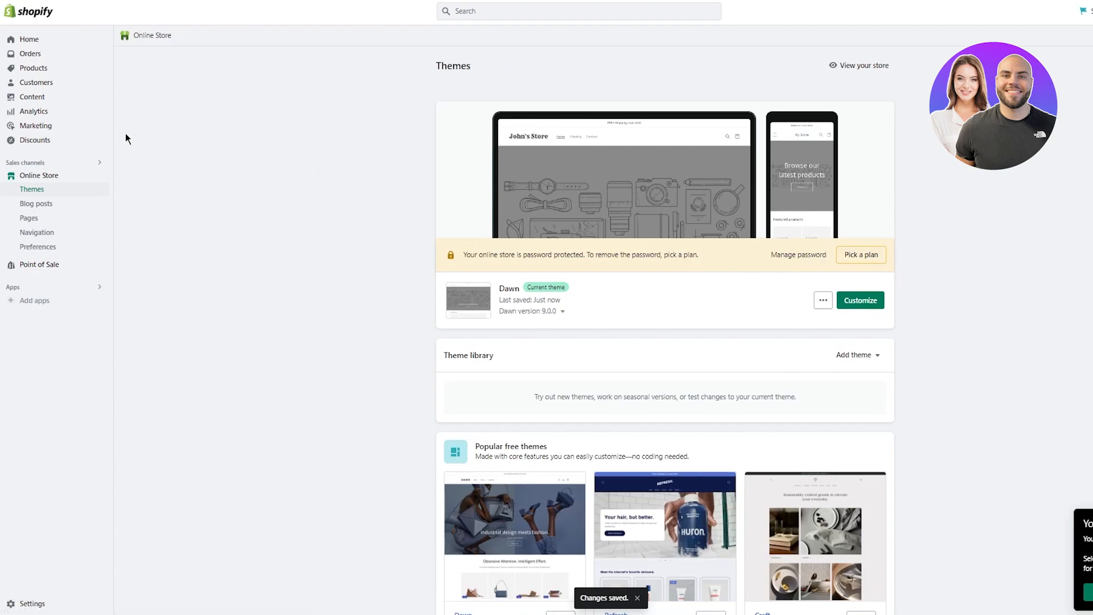
- Start adding a new product to the store and title it T Shirt
click(56, 72)
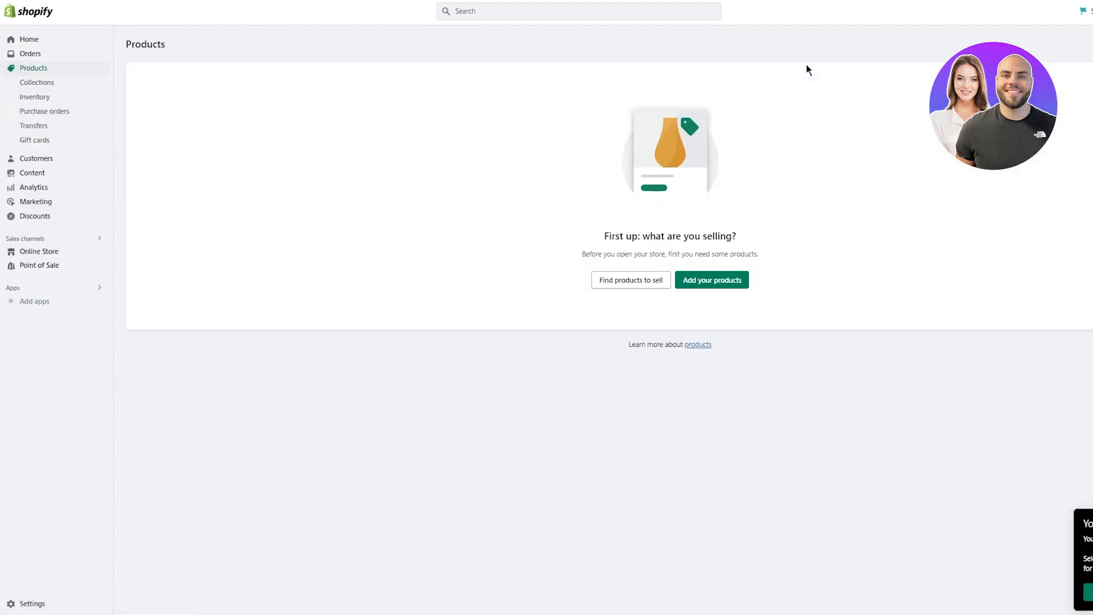
click(696, 279)
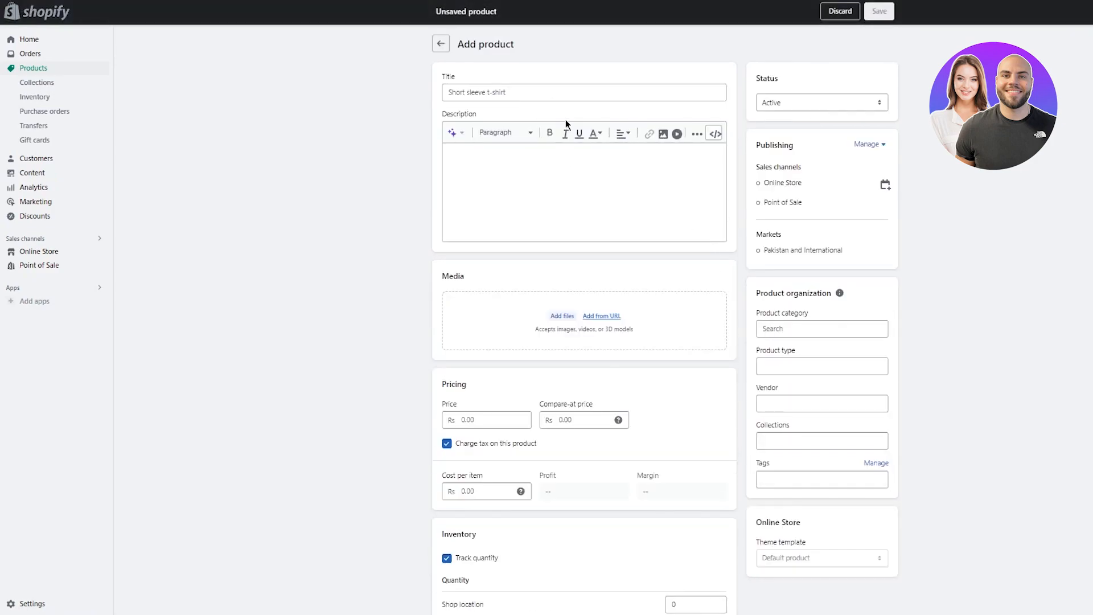
click(598, 87)
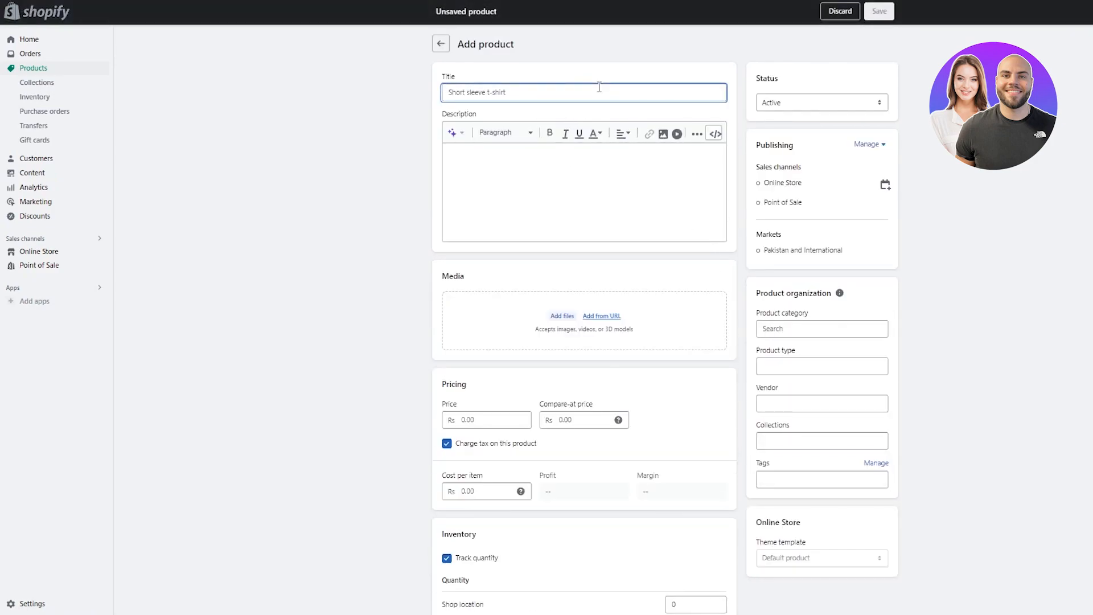
text(T Shirt)
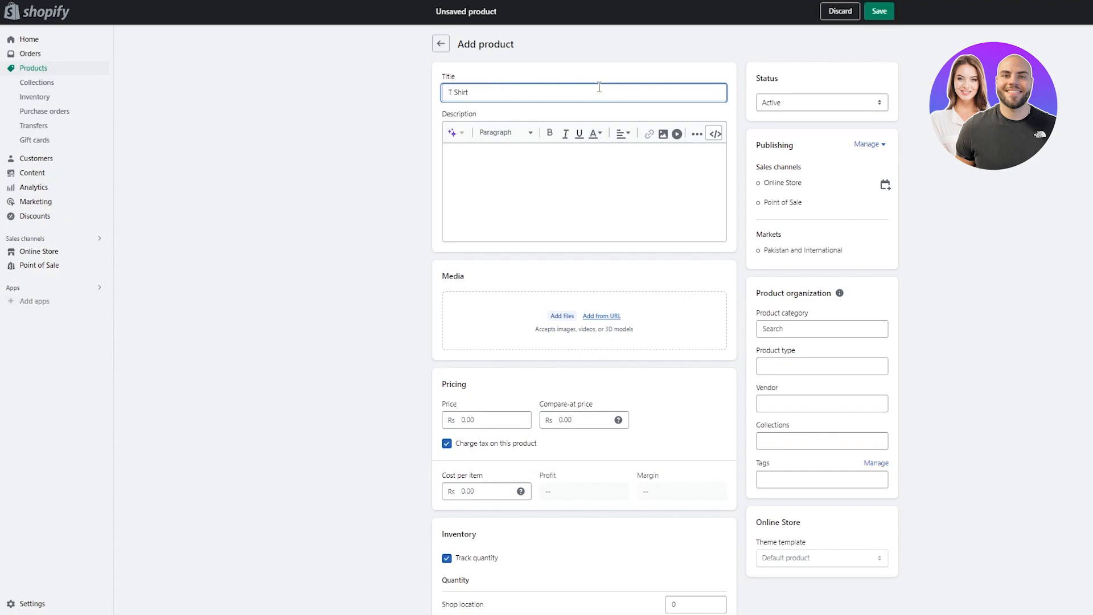
- Upload the photo of the man in a pink T-shirt from the Downloads folder as the product's media
click(596, 173)
click(539, 321)
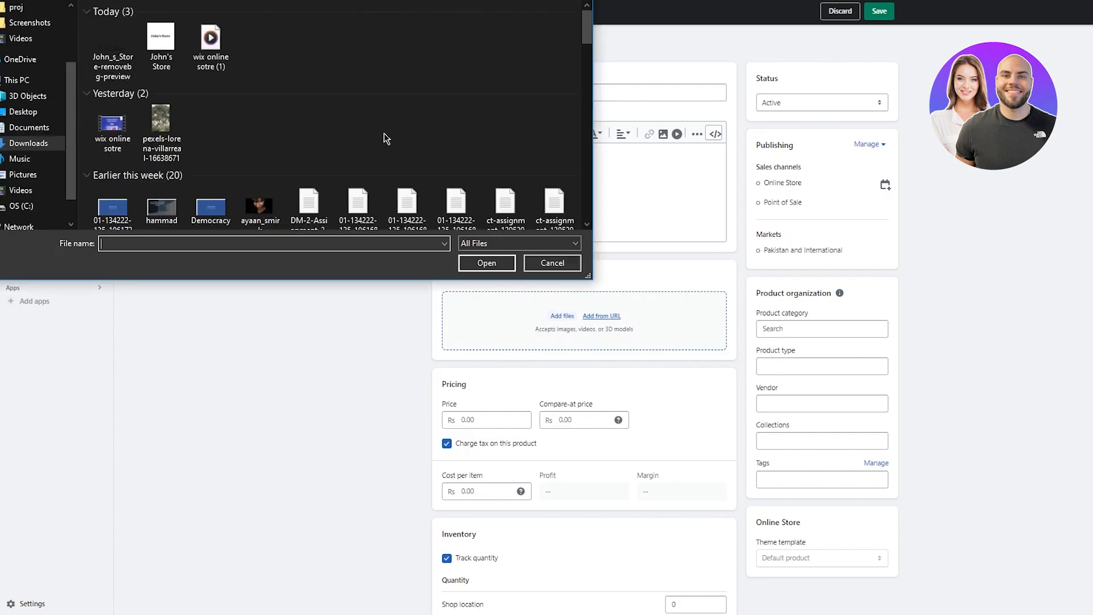
scroll(384, 139, down, 5)
scroll(165, 125, up, 4)
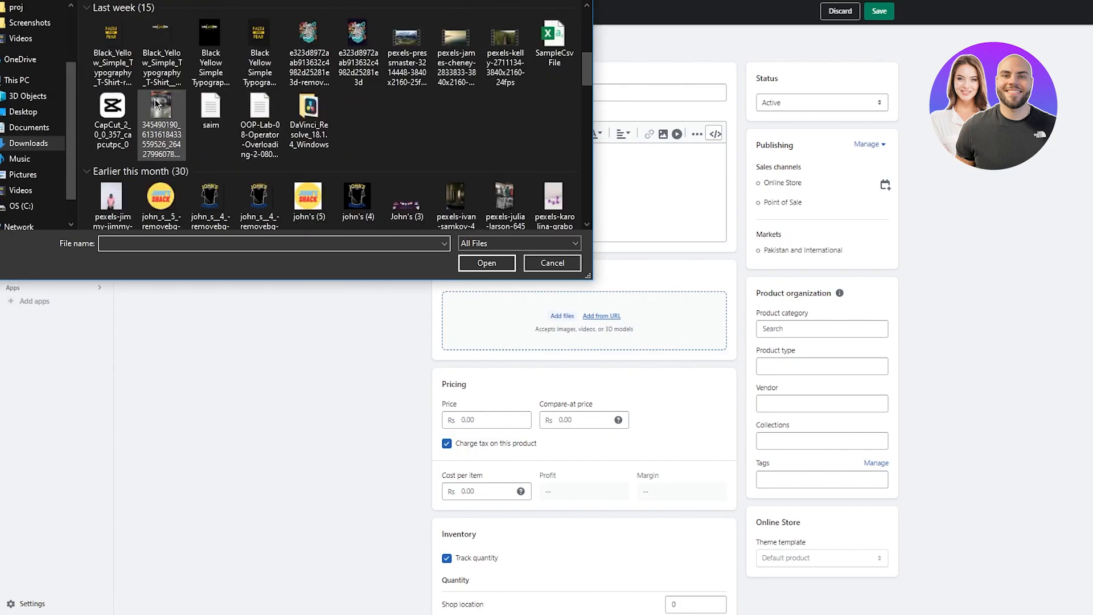
double_click(118, 196)
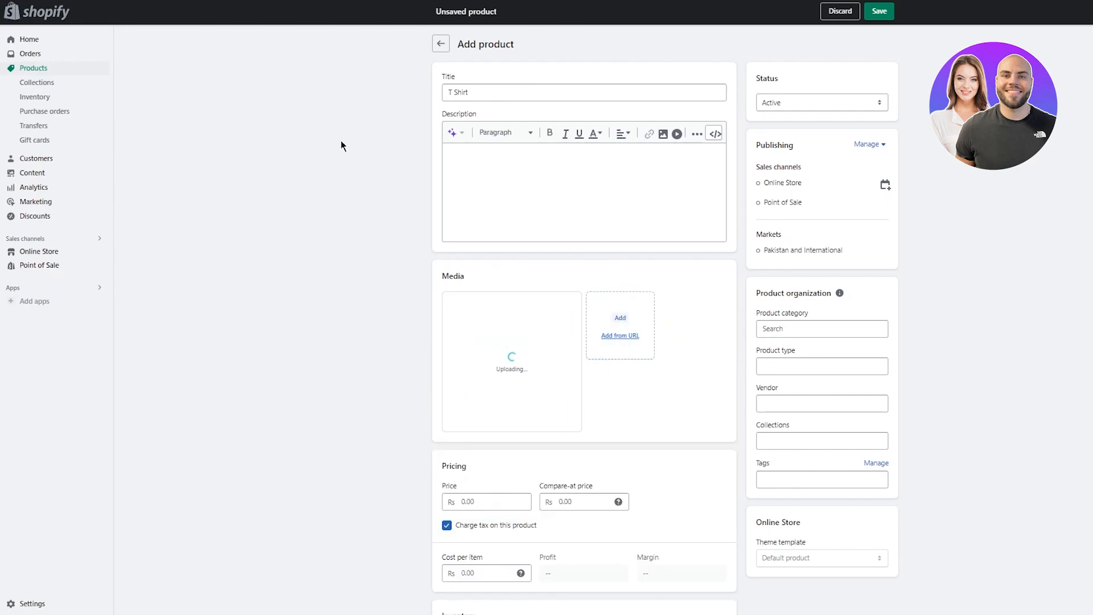
- Set the product's price to Rs 9,000 and its compare-at price to Rs 80,000
scroll(270, 172, down, 6)
scroll(270, 174, up, 2)
scroll(312, 188, down, 2)
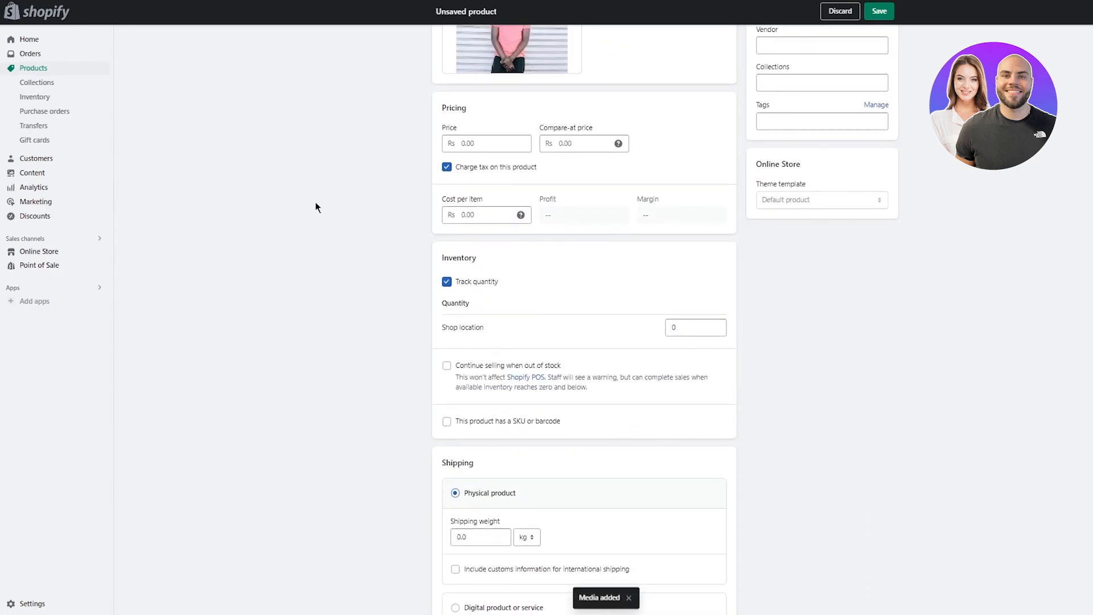
scroll(315, 207, up, 1)
click(492, 209)
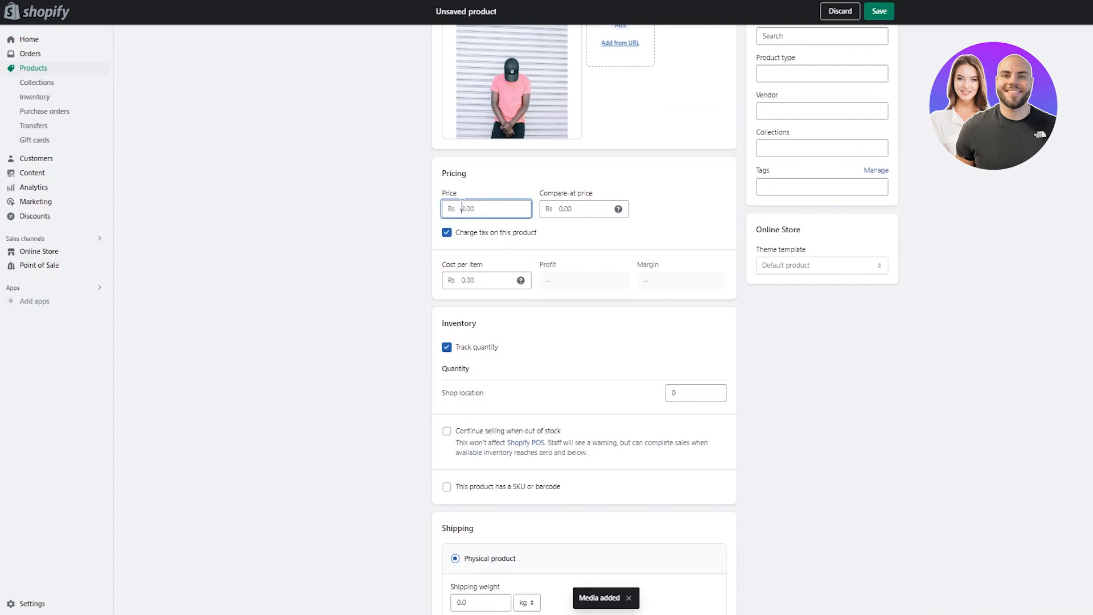
text(2000)
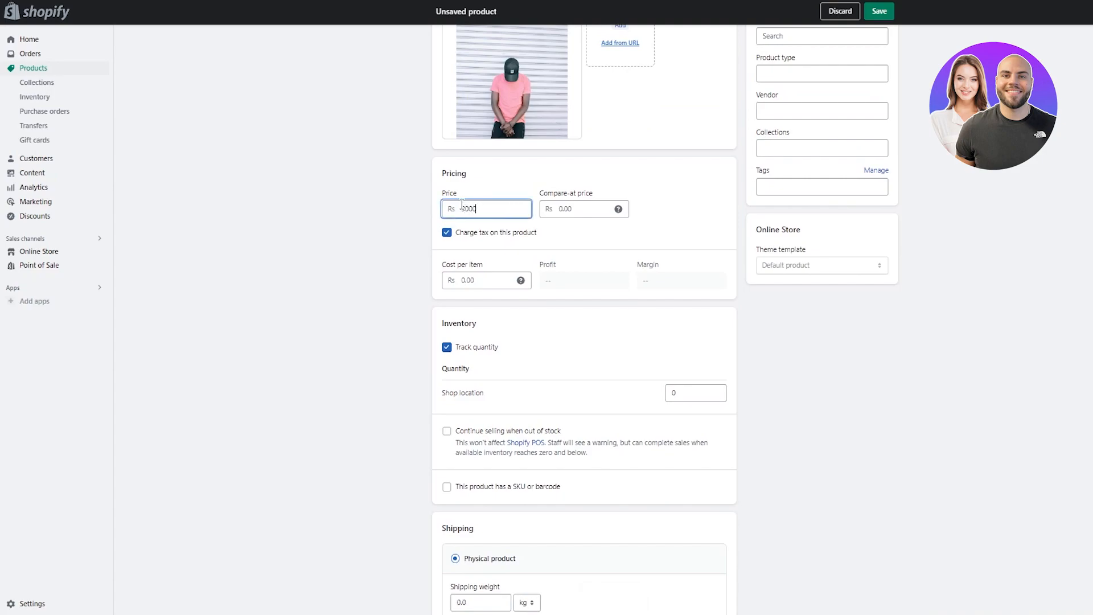
click(551, 209)
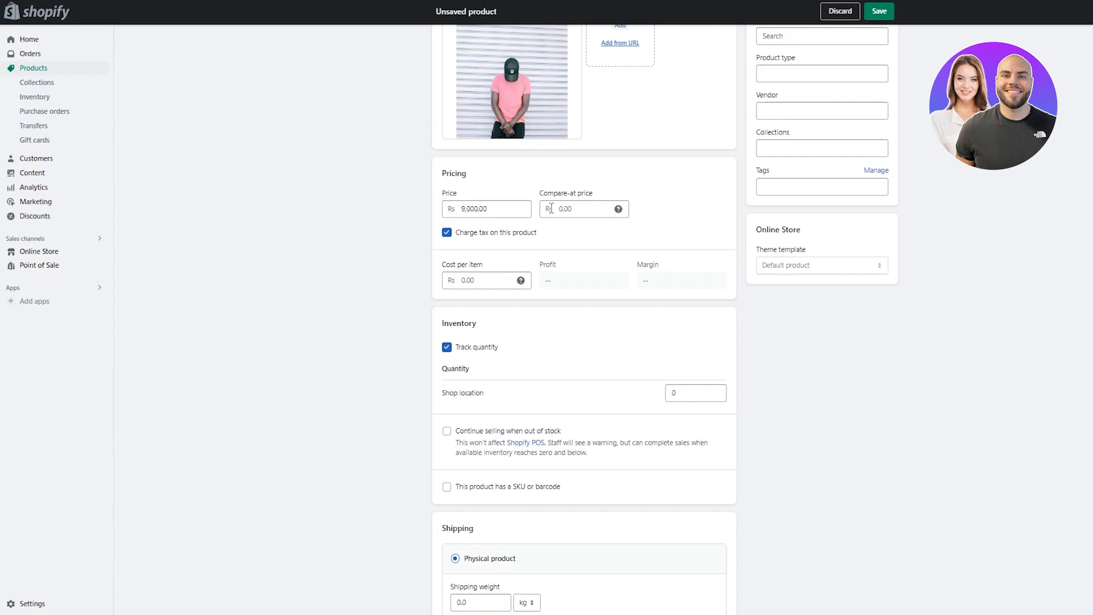
click(576, 210)
text(80000)
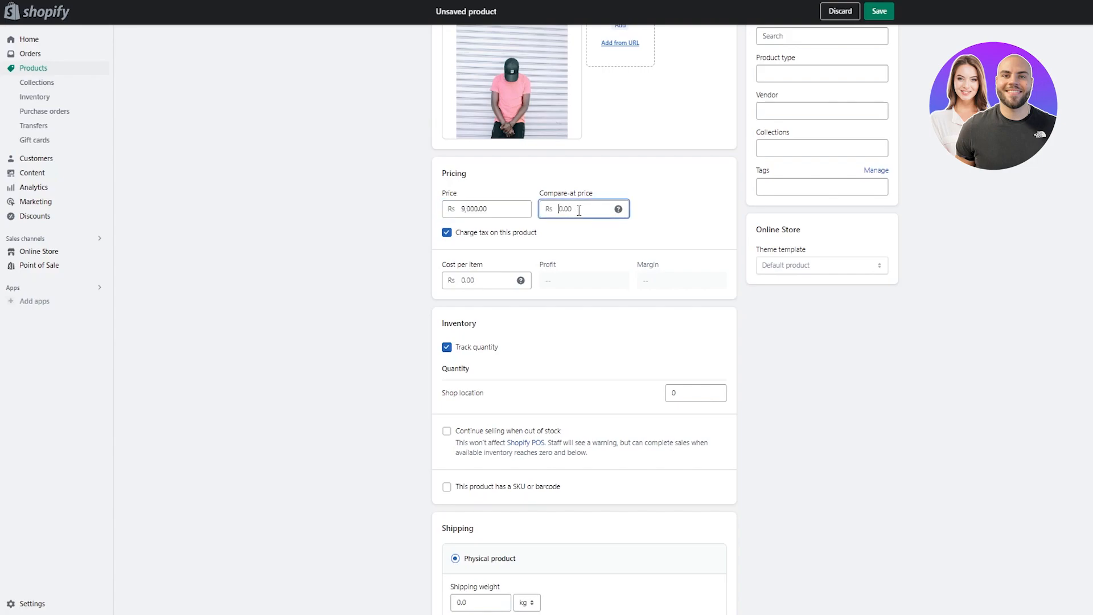
click(378, 289)
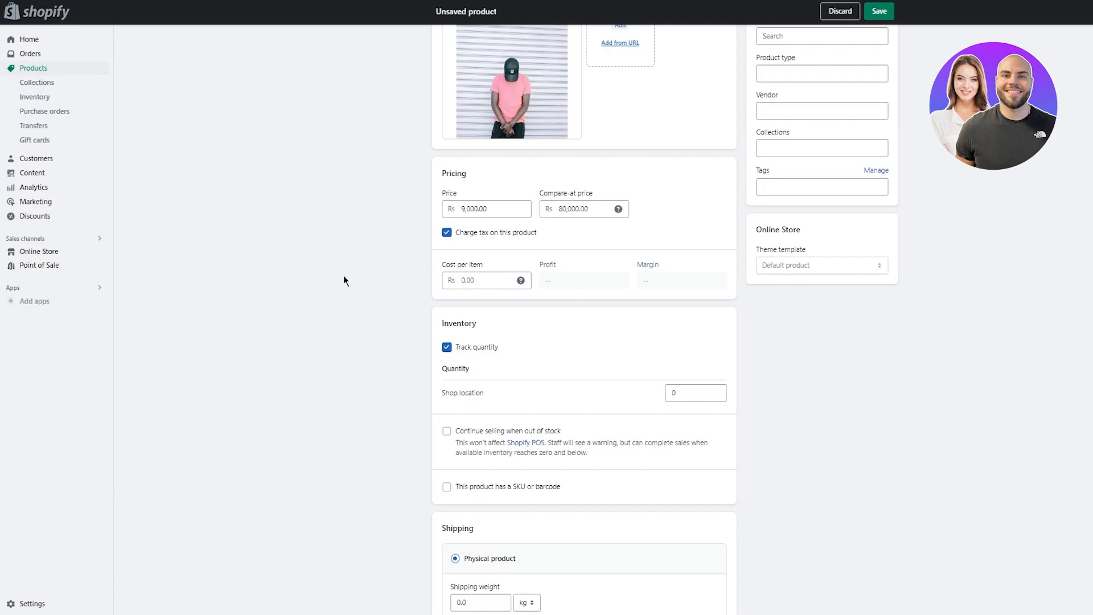
- Save the T Shirt product and return to the product list
scroll(357, 289, down, 4)
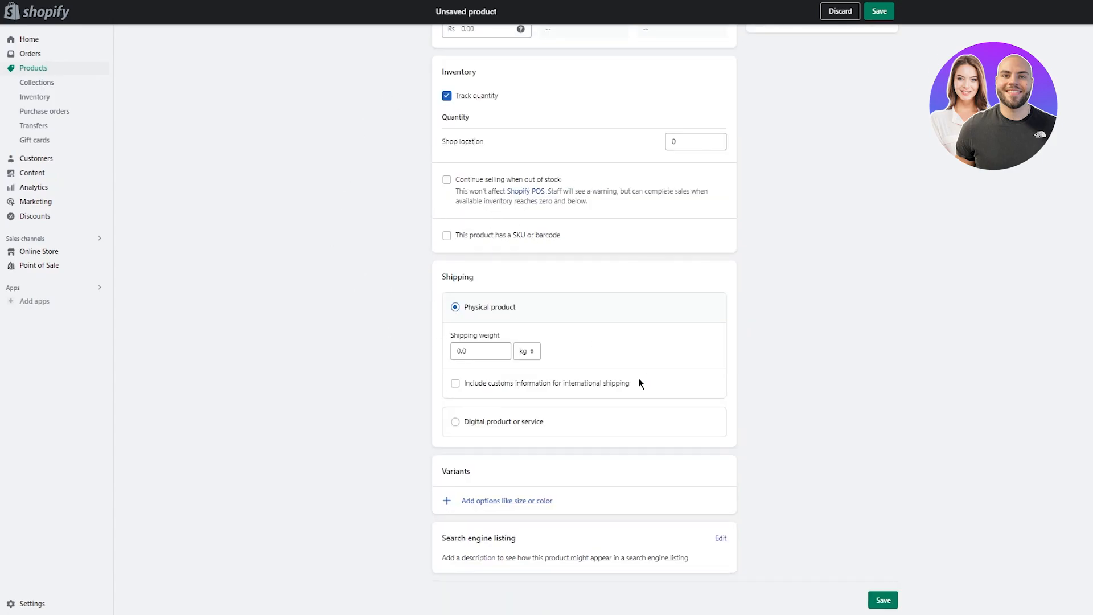
click(883, 601)
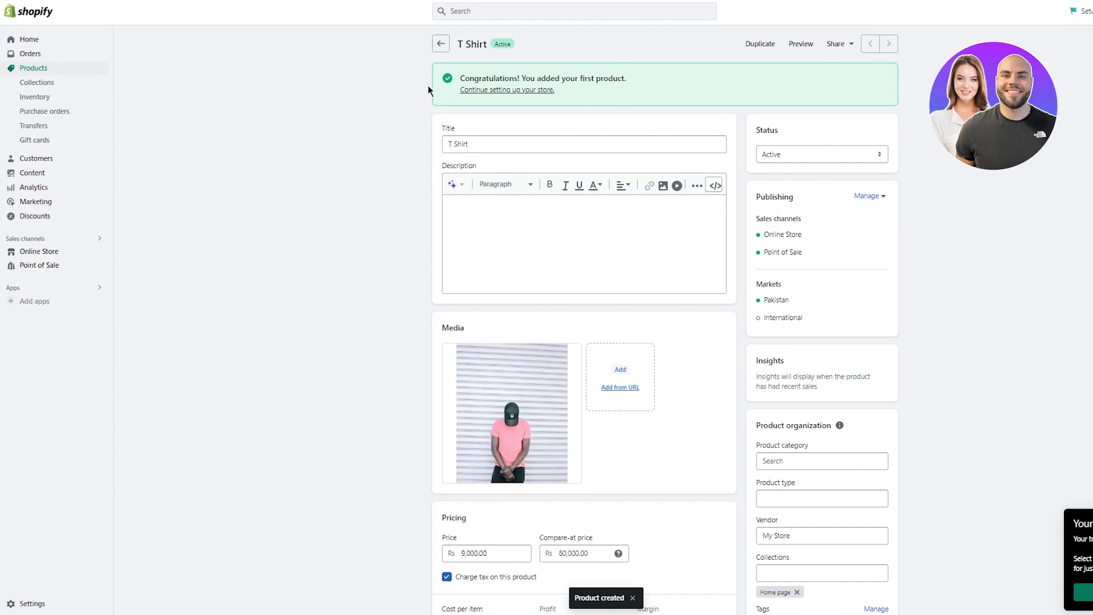
click(441, 44)
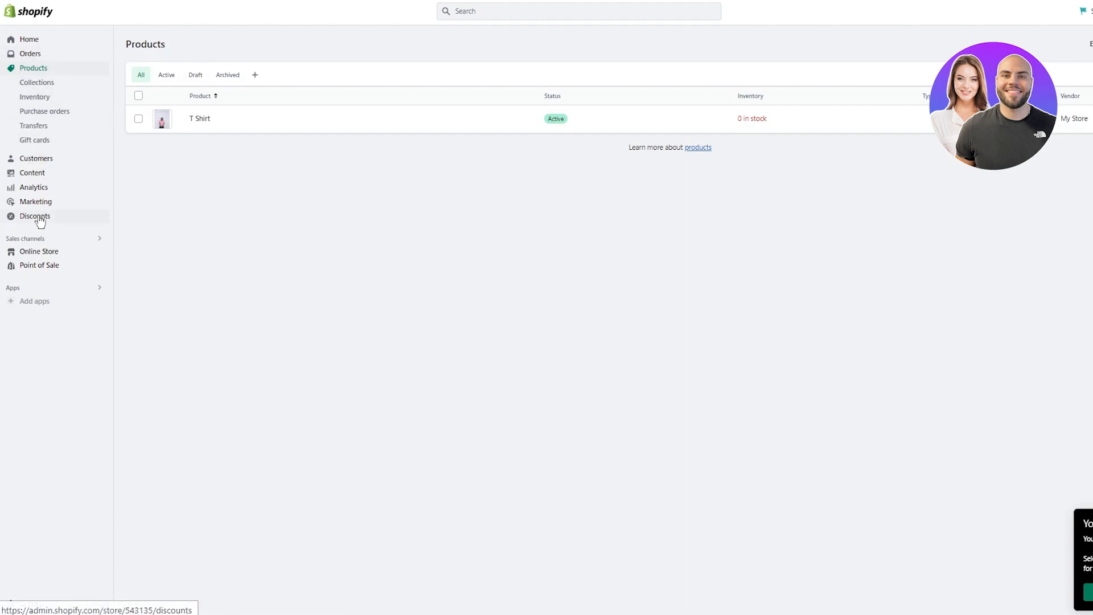
- Open the Dawn theme for customizing and look over the featured products on the home page
click(48, 254)
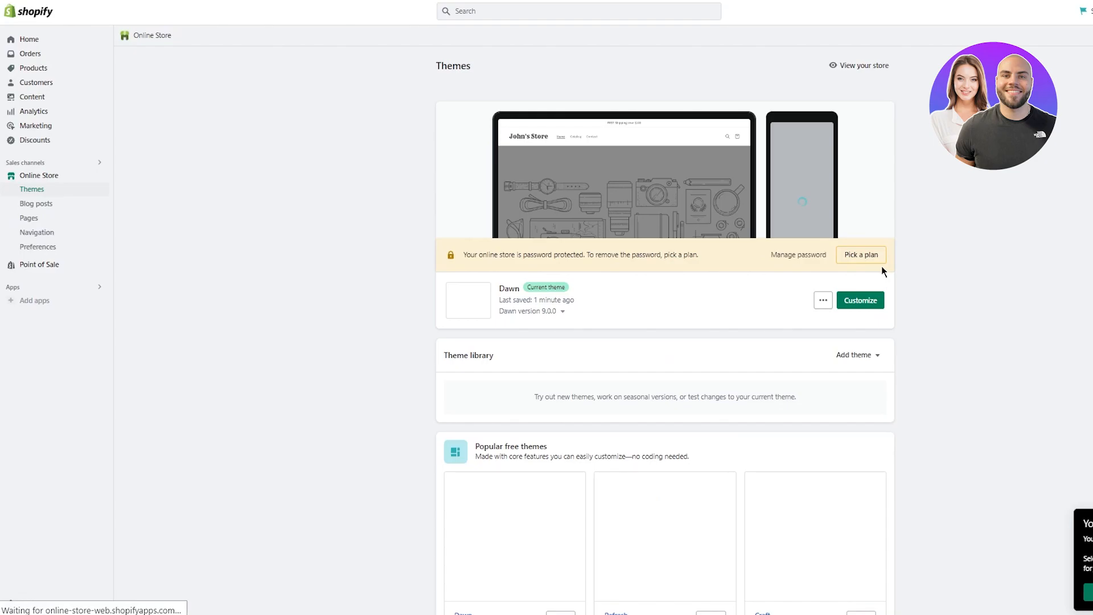
click(847, 302)
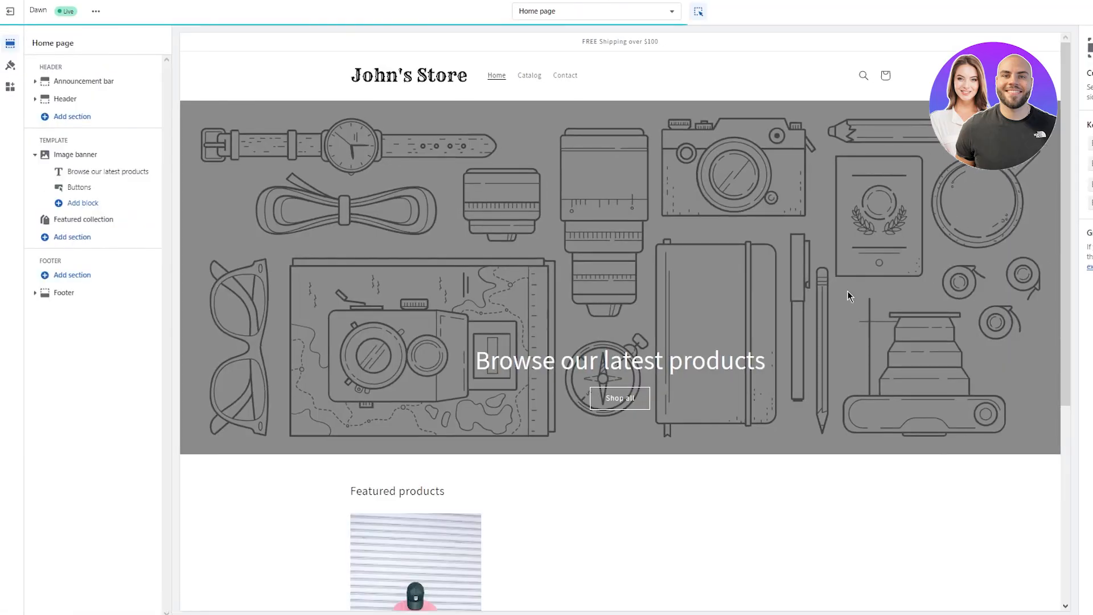
scroll(710, 257, down, 5)
scroll(455, 171, up, 5)
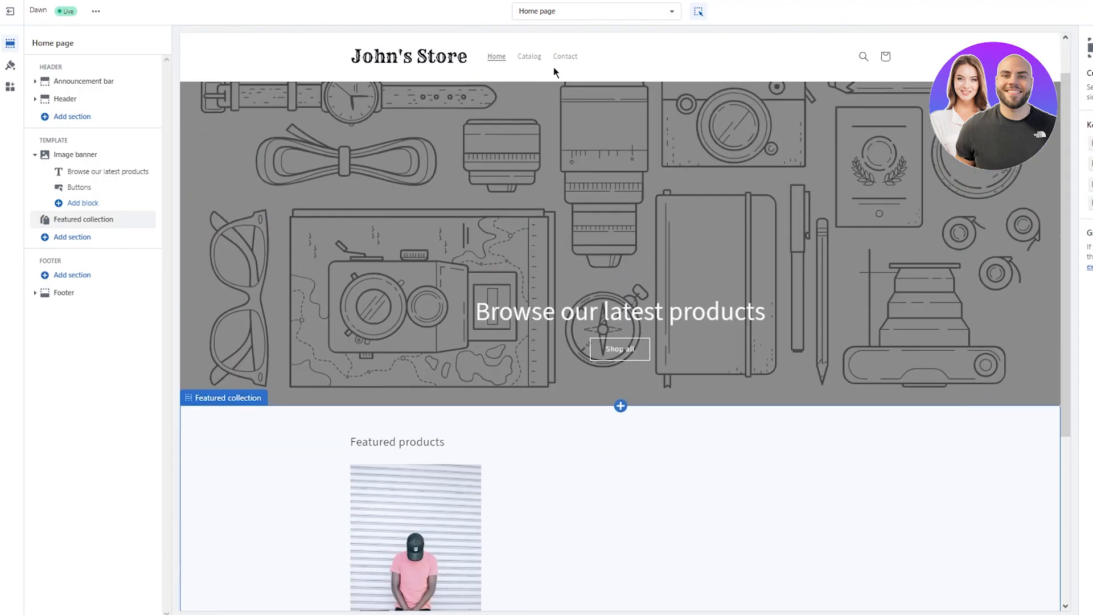
- Switch the theme editor to the default product template and look over the T Shirt page
click(586, 13)
click(561, 81)
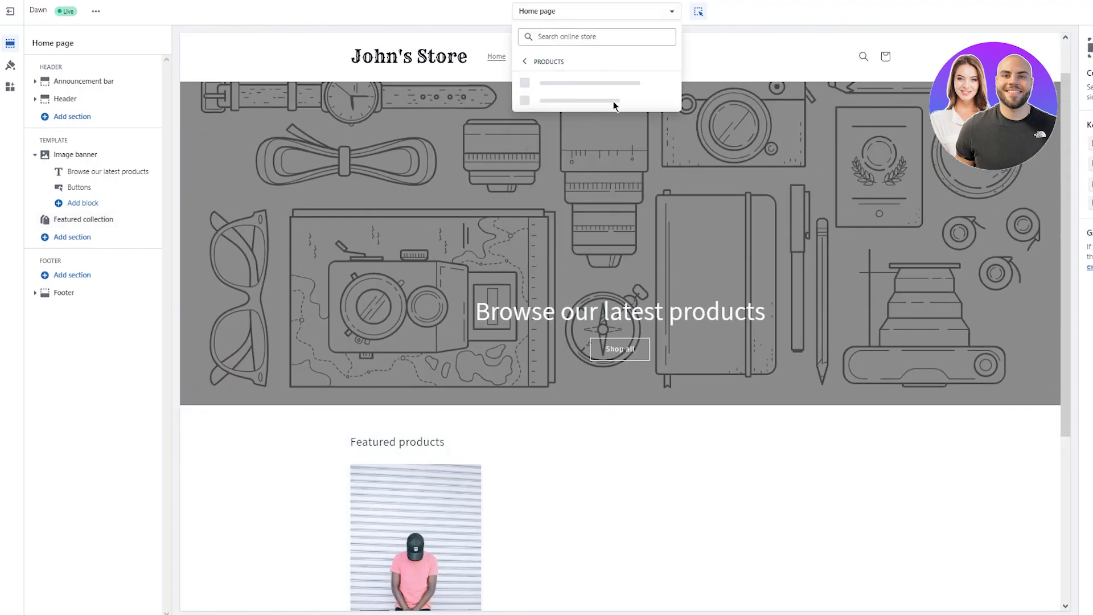
click(602, 86)
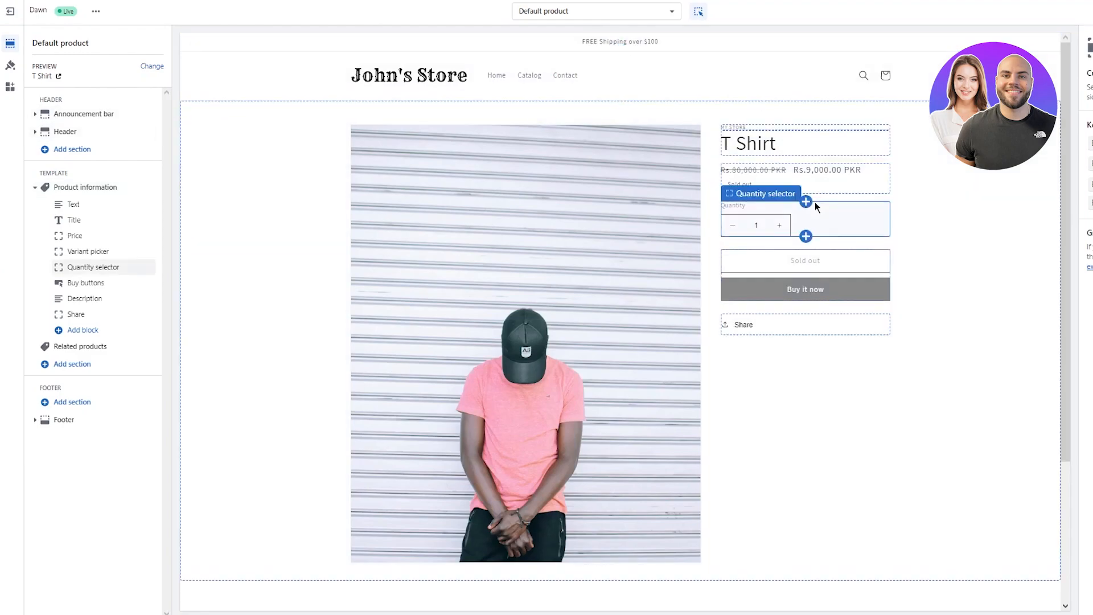
scroll(888, 256, down, 2)
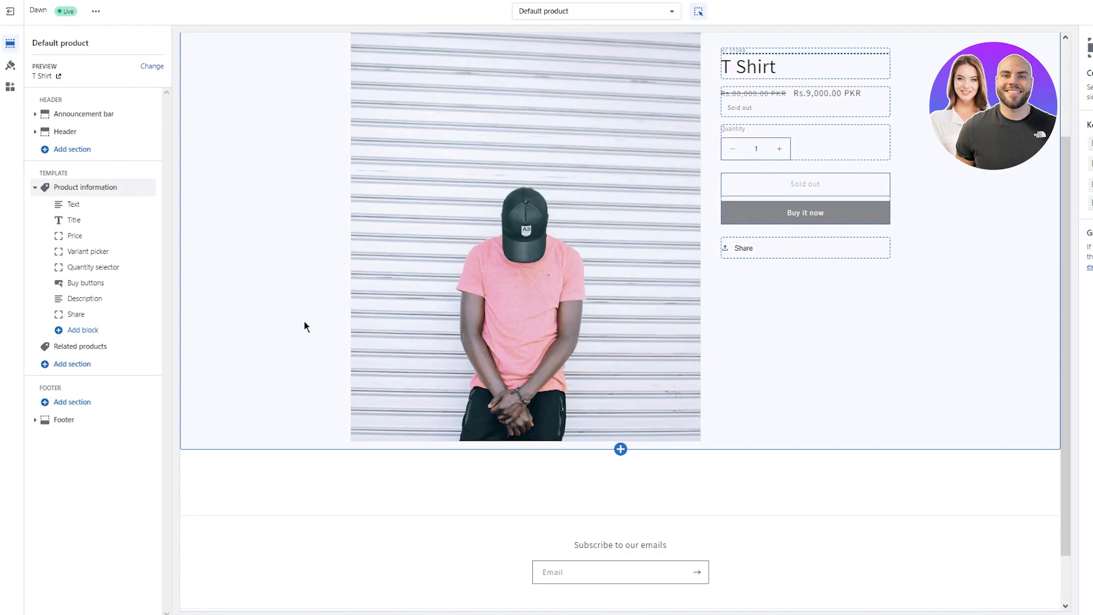
- Change the Background 2 color to the greyish pink #B1A2A2 in the theme's color settings
click(11, 65)
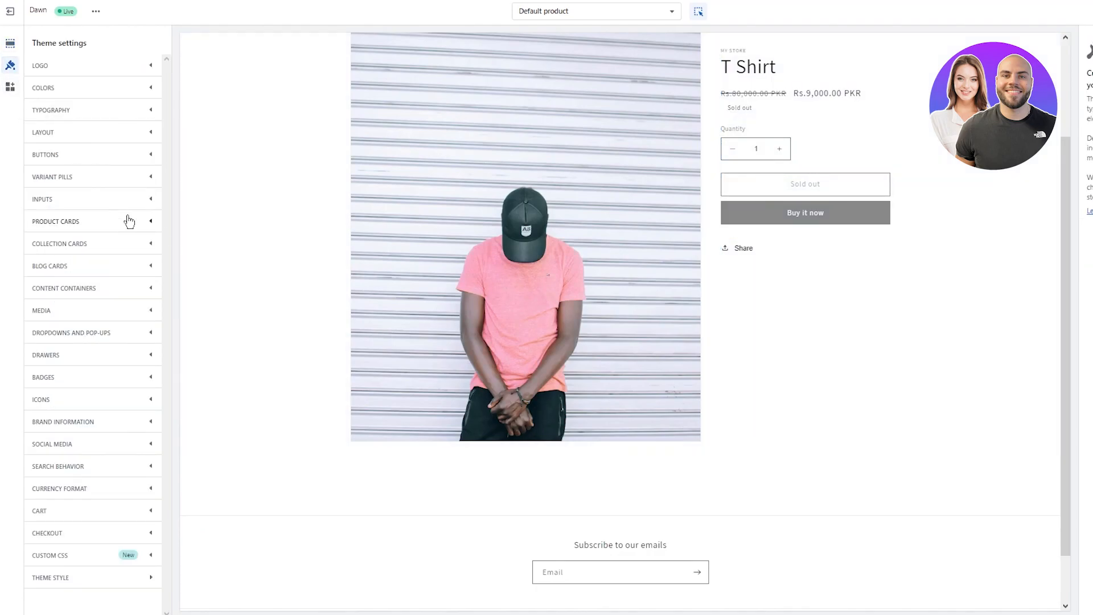
click(135, 92)
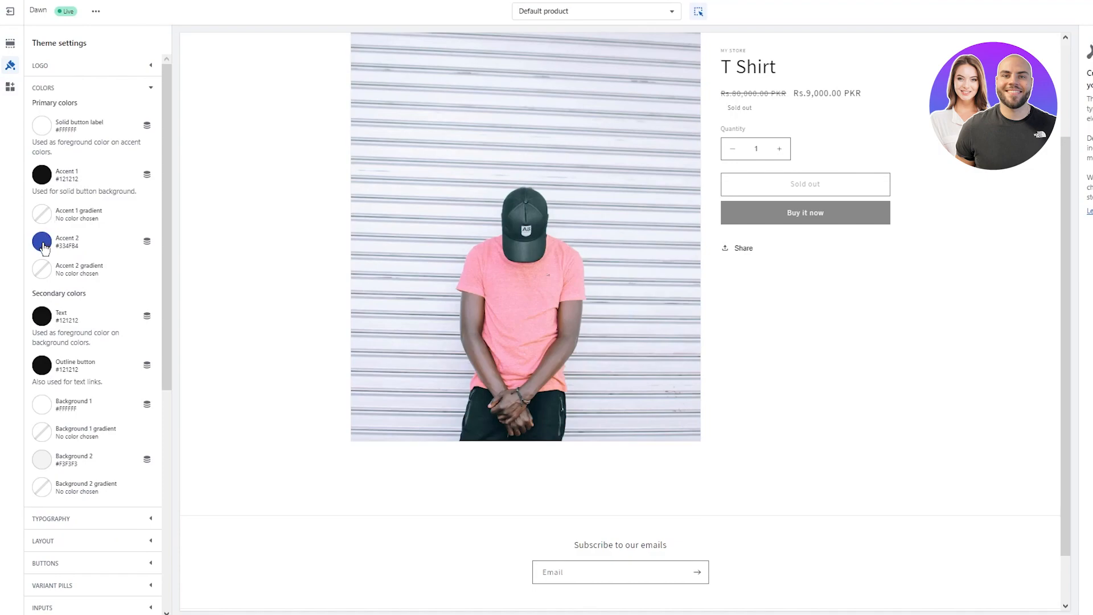
click(38, 461)
click(96, 336)
click(102, 307)
drag(102, 306, 42, 318)
click(116, 267)
click(117, 328)
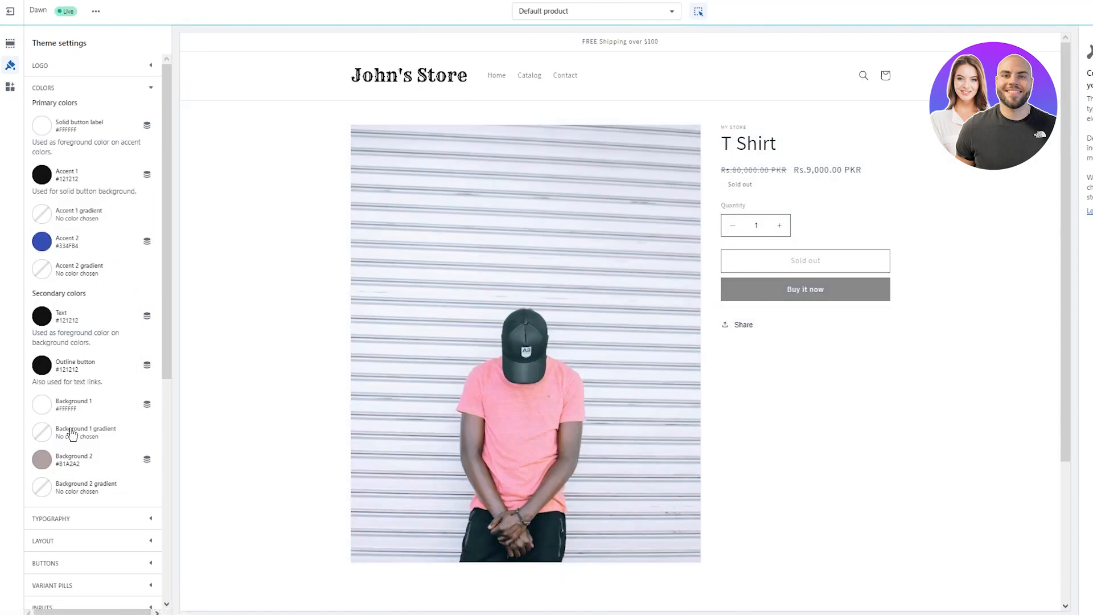
scroll(72, 433, down, 5)
scroll(71, 431, up, 5)
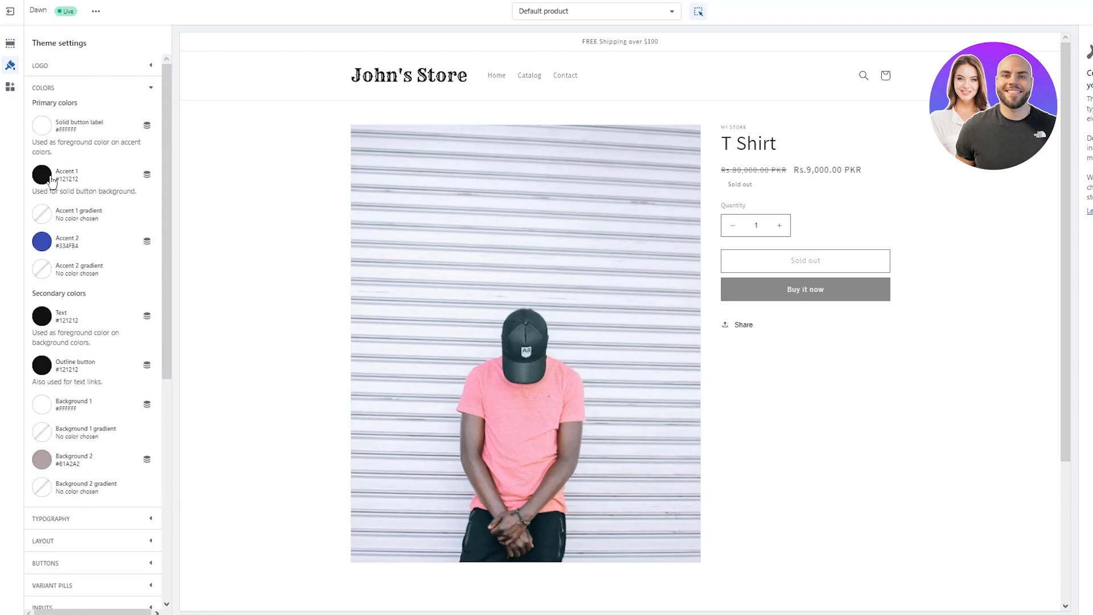
- Set the Accent 1 color to red #DC2323, inspect the product page's buy buttons and return to the color settings
click(42, 174)
click(102, 202)
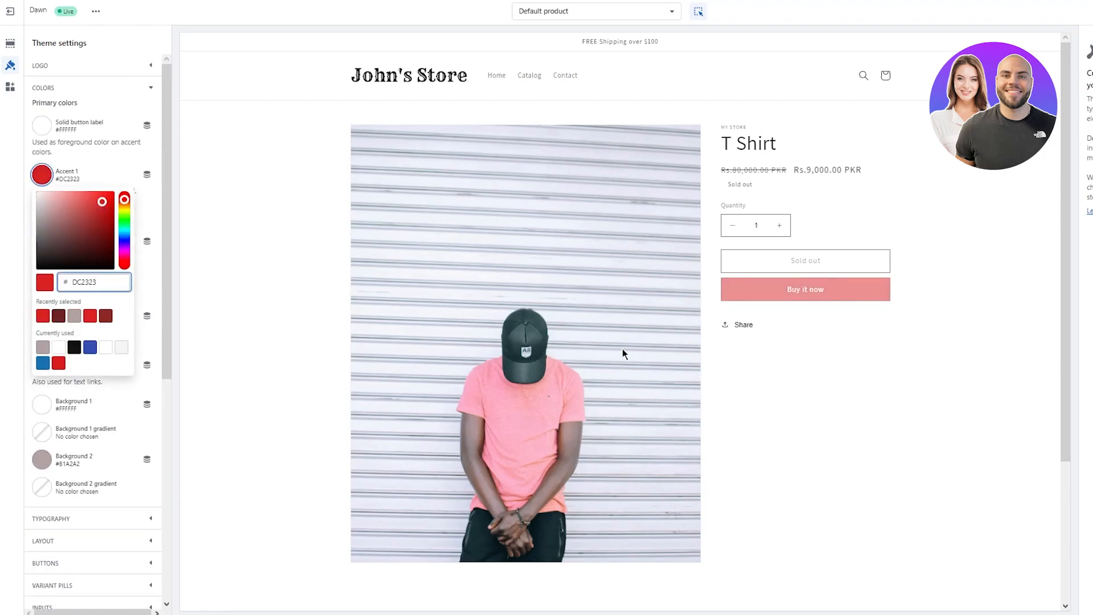
click(808, 293)
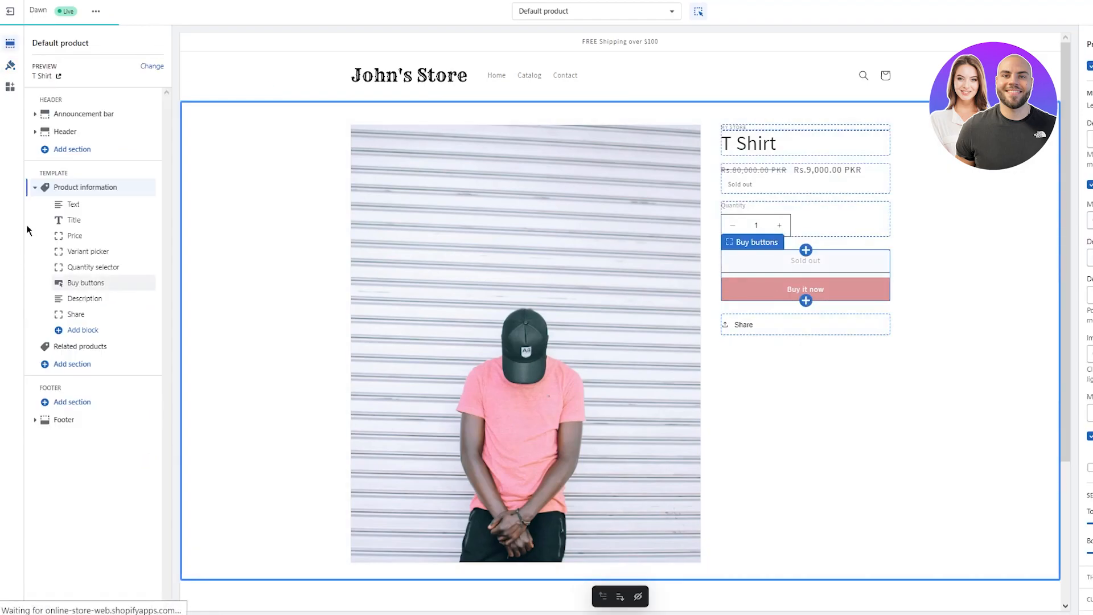
click(86, 188)
click(10, 65)
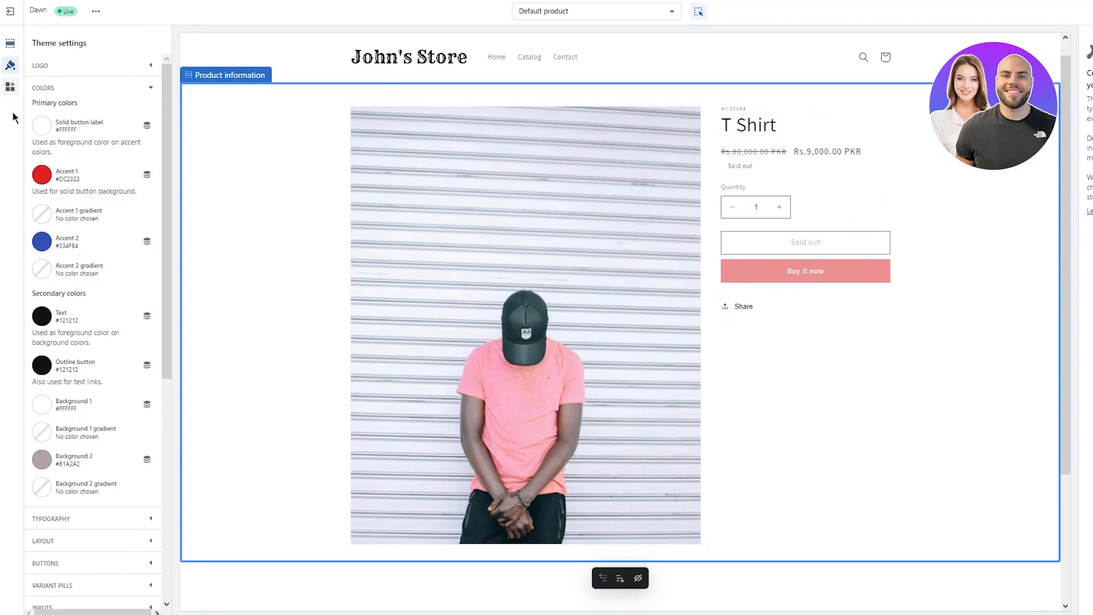
- Add a pink linear gradient at 180° as the Accent 1 gradient
click(42, 214)
click(98, 151)
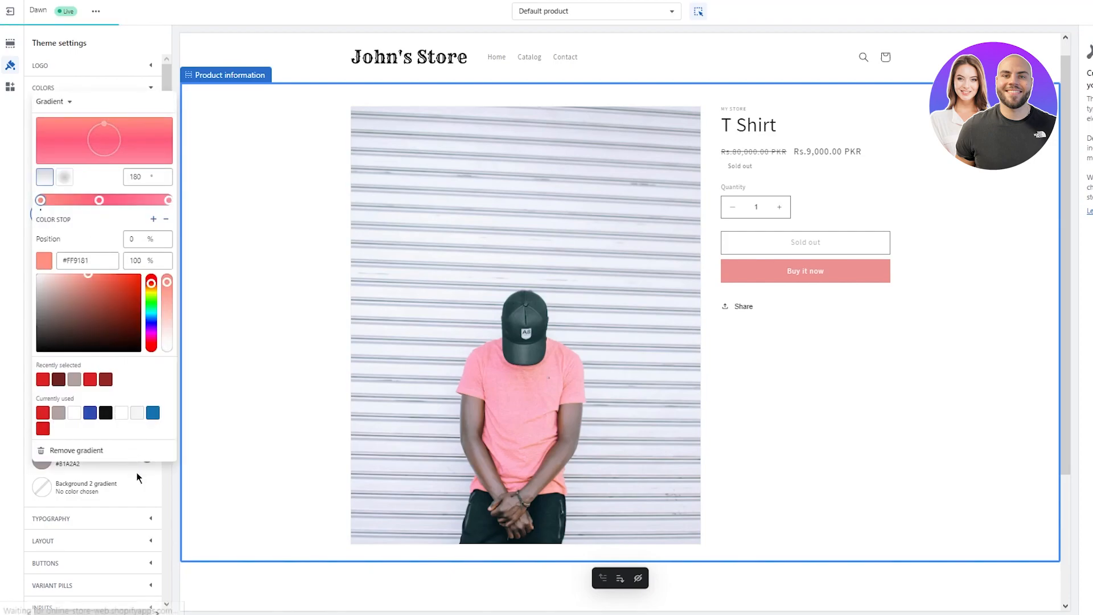
click(152, 466)
- Set the Accent 2 color to light blue #8CA1EC and open the theme's logo settings
click(42, 241)
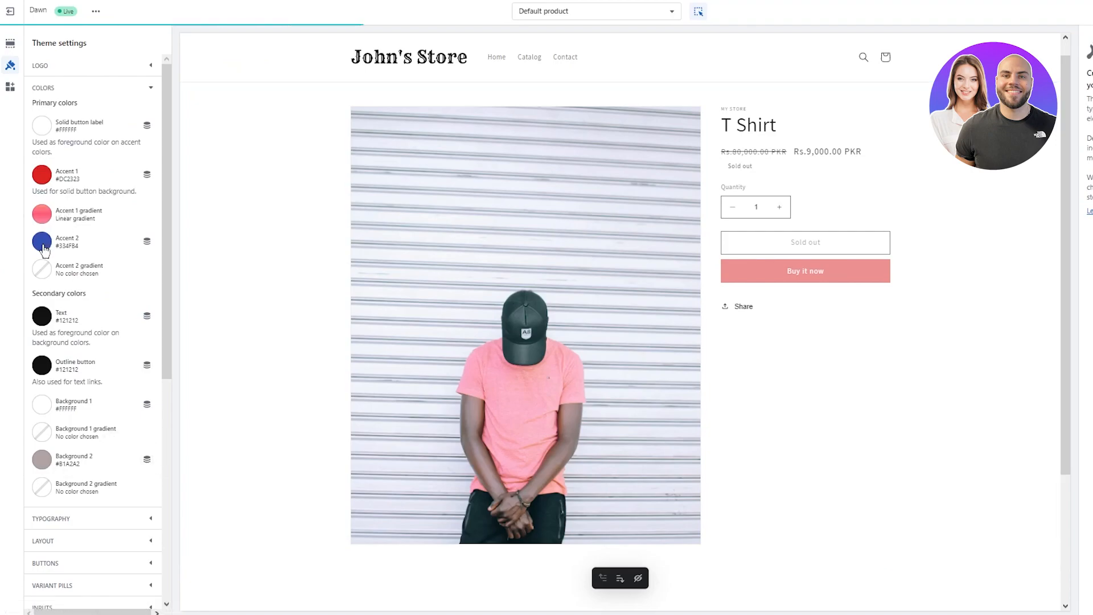
drag(79, 111, 68, 51)
click(143, 286)
scroll(779, 286, down, 1)
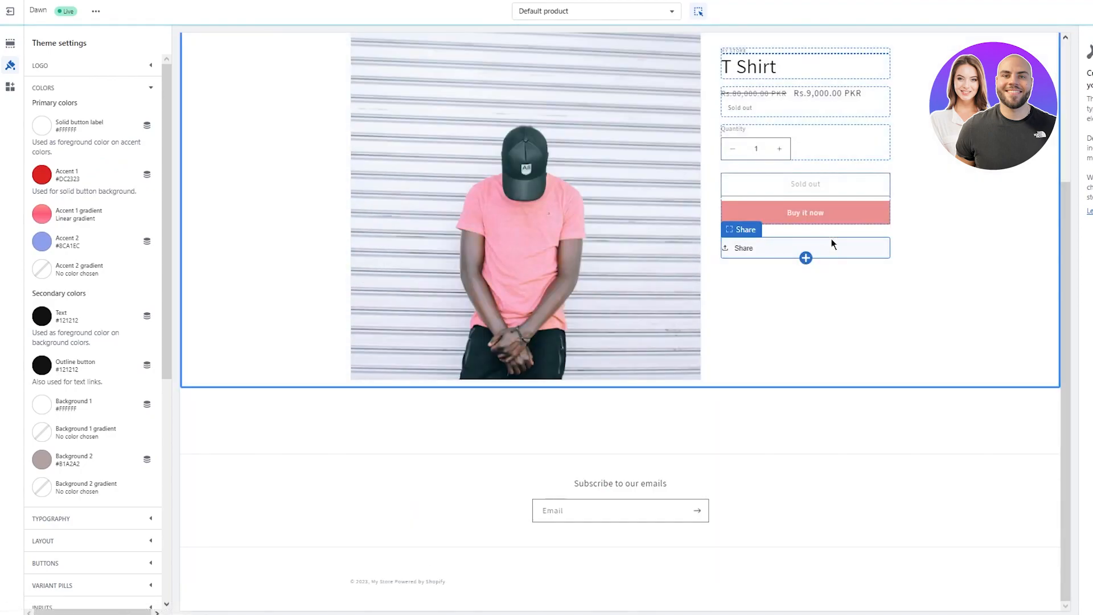
click(121, 67)
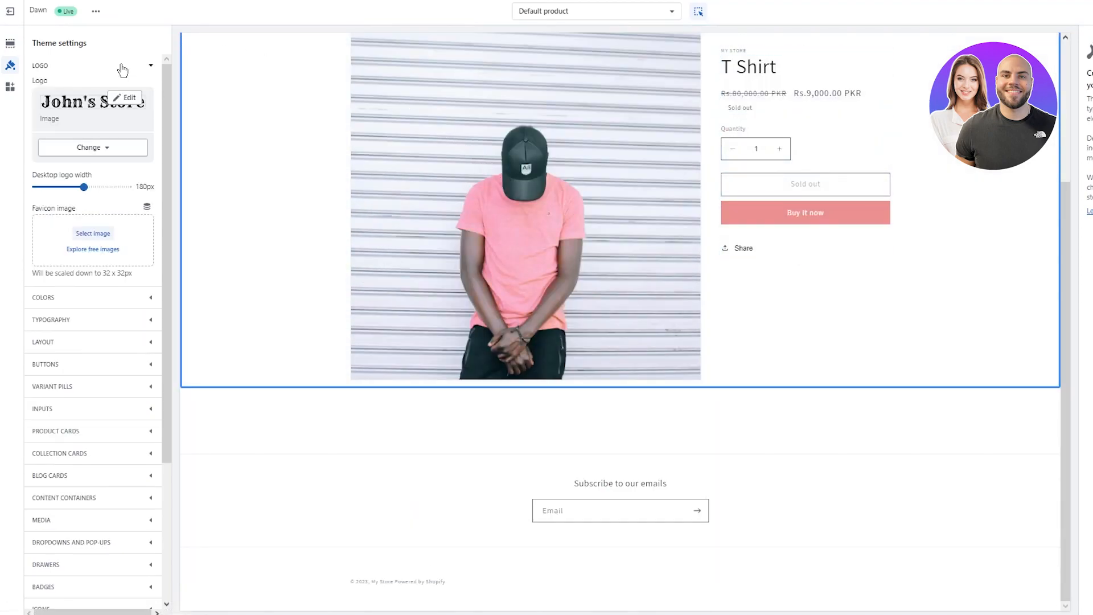
- Review the cart type options in the theme's cart settings, keeping Popup notification, and inspect the product page's buy buttons
click(150, 66)
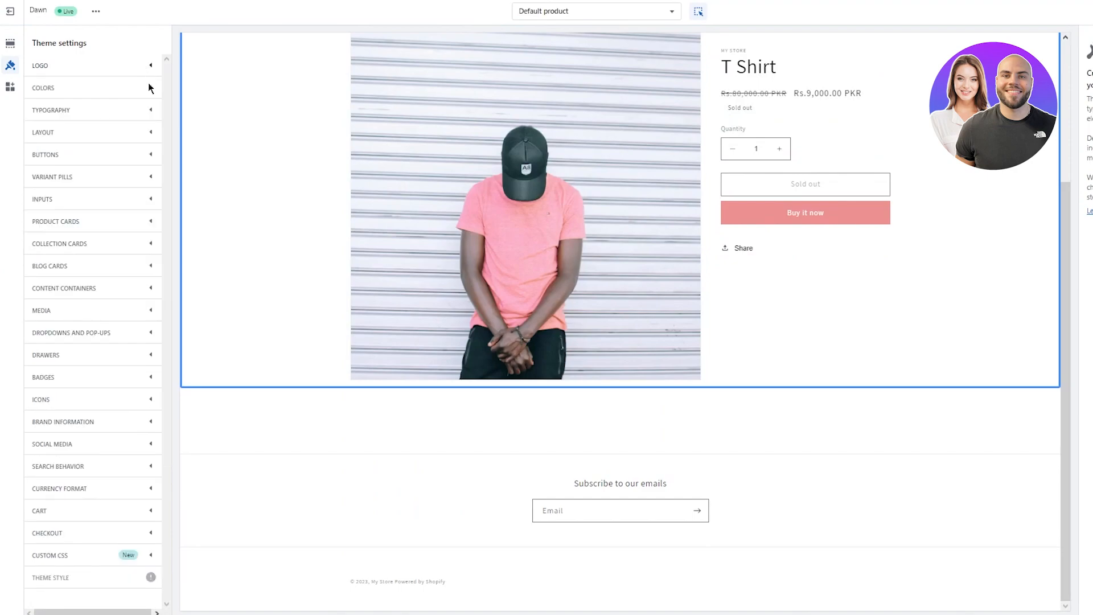
click(102, 520)
scroll(102, 495, down, 2)
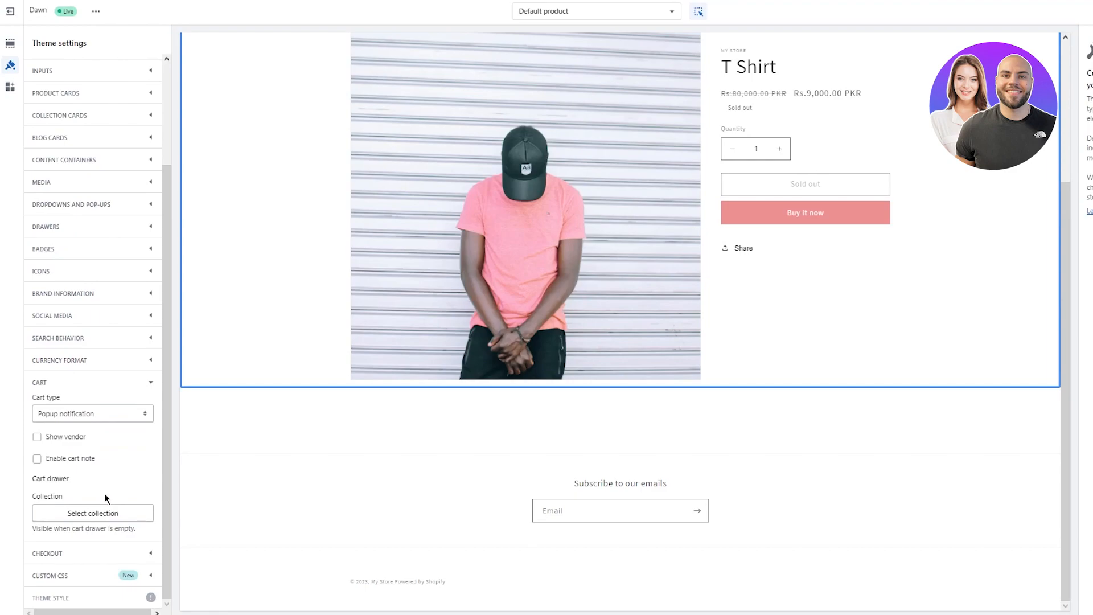
click(139, 418)
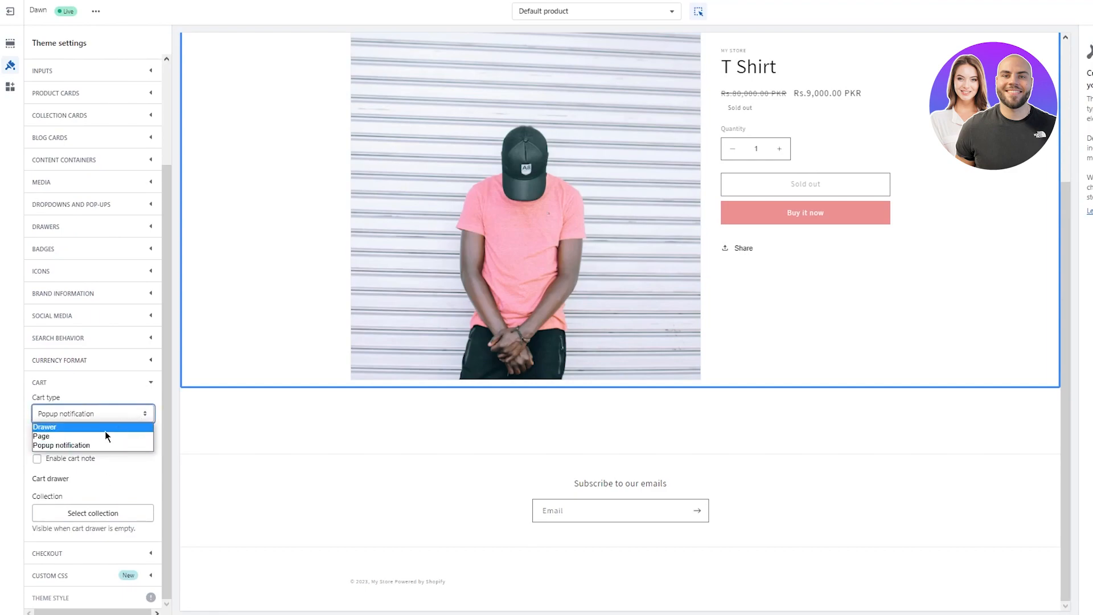
click(89, 444)
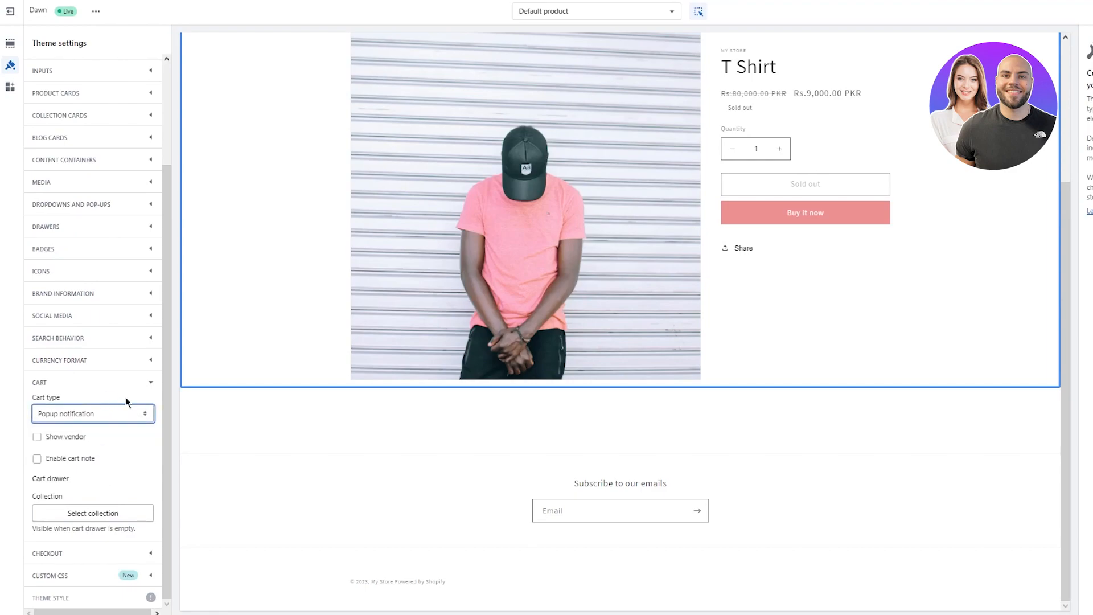
click(765, 217)
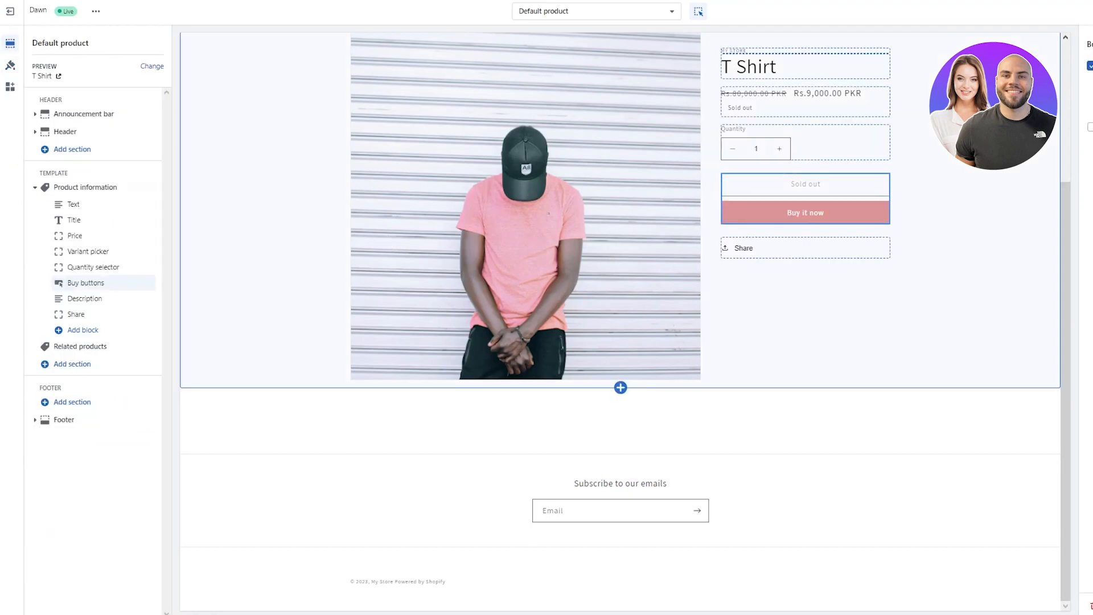
click(11, 63)
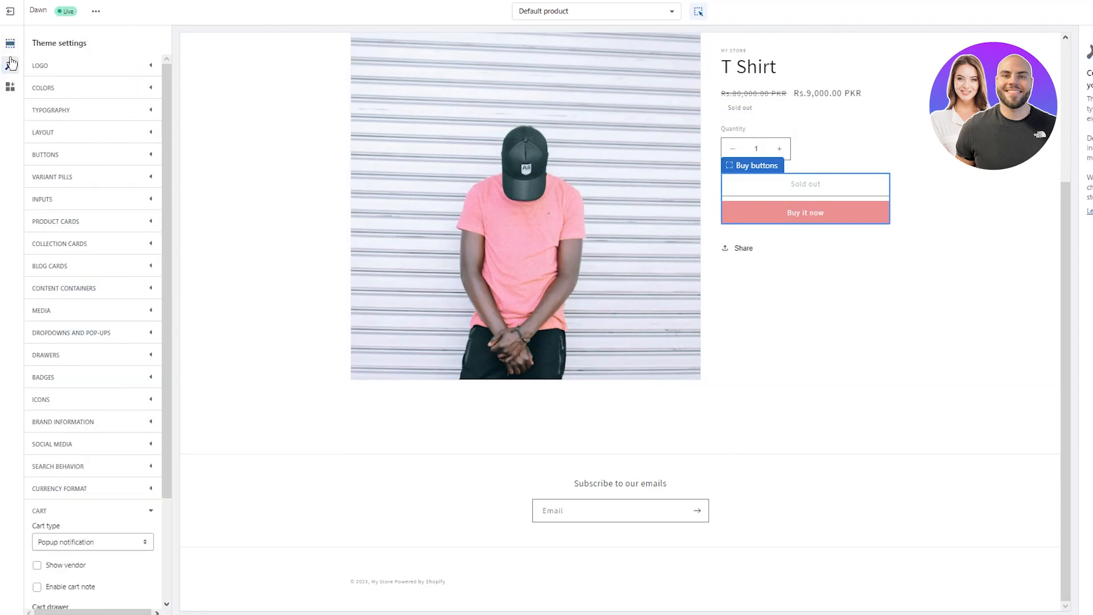
- Examine the cart type options again and the collections available for the cart drawer, leaving the collection unselected
click(564, 189)
scroll(127, 505, down, 2)
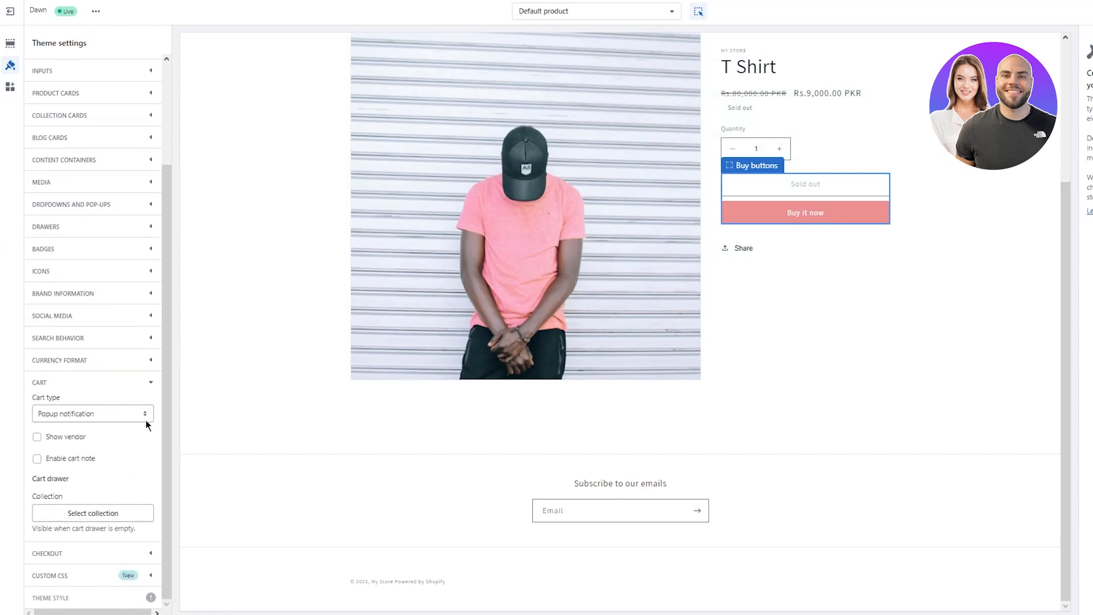
click(139, 417)
click(139, 418)
click(73, 514)
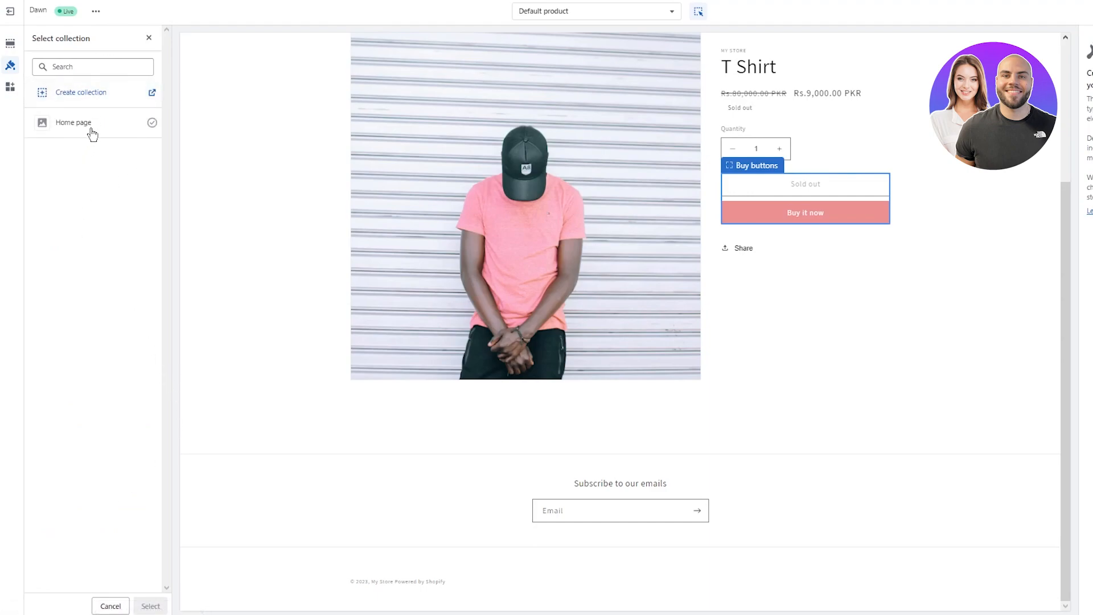
click(148, 37)
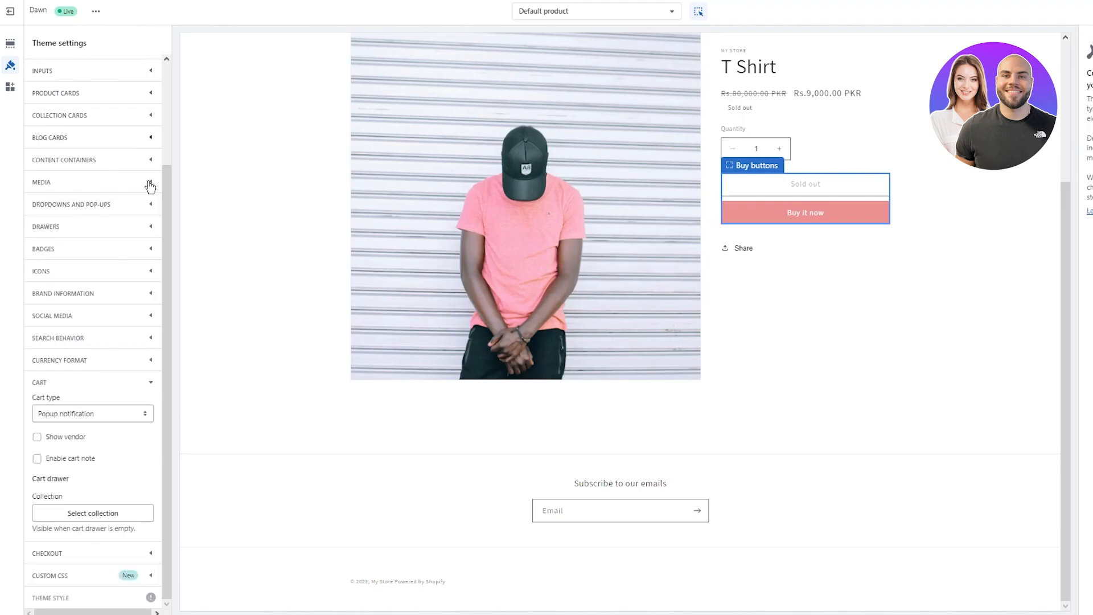
- Open the theme's checkout settings and review the logo position and logo size options
click(152, 552)
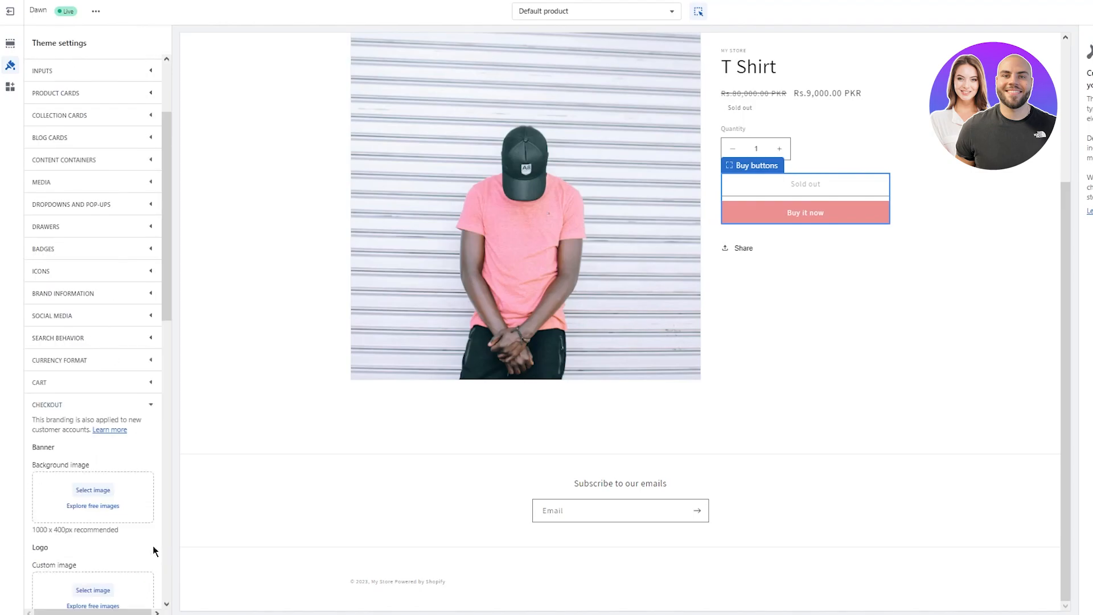
scroll(46, 406, down, 5)
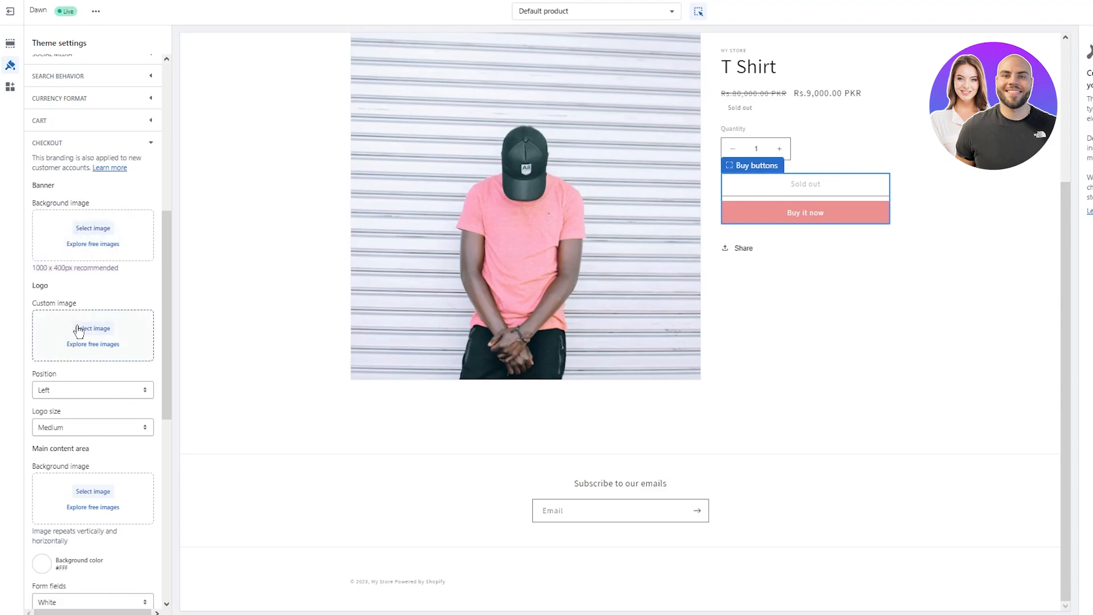
scroll(76, 342, down, 5)
click(131, 132)
click(130, 132)
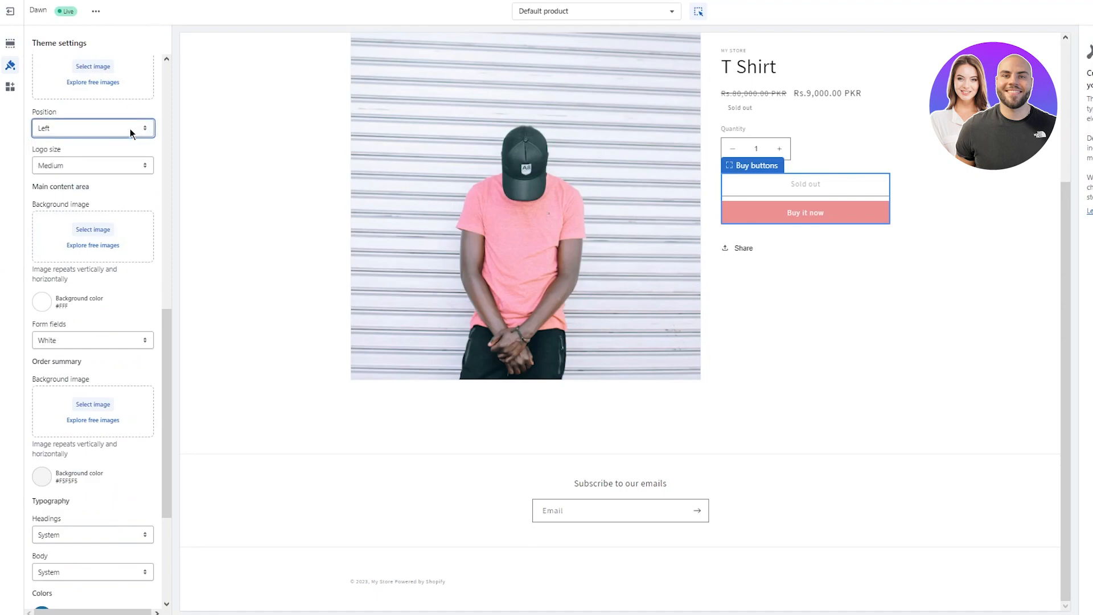
click(108, 166)
click(112, 165)
click(111, 165)
click(112, 165)
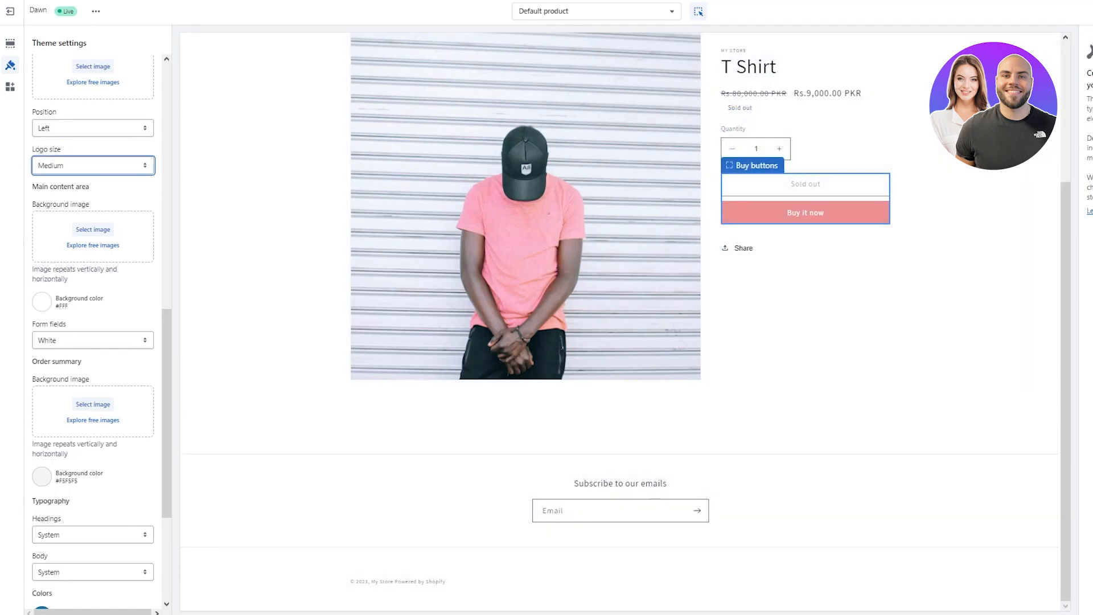
- Set the checkout main content area's background color to red #BE1818, review the remaining checkout options and collapse the checkout settings
click(42, 302)
click(88, 136)
click(112, 126)
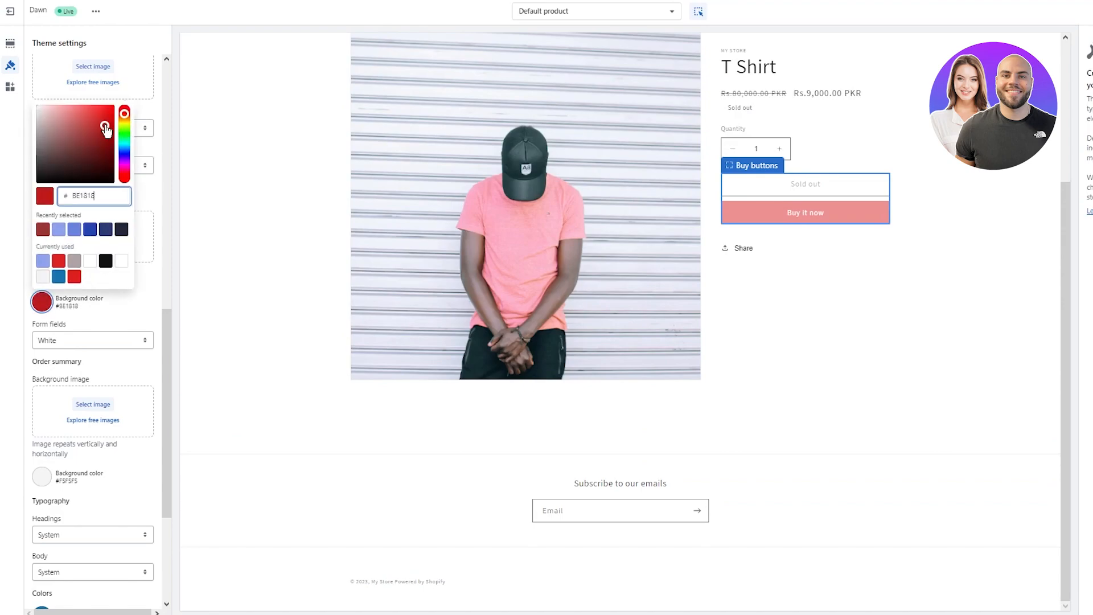
click(151, 322)
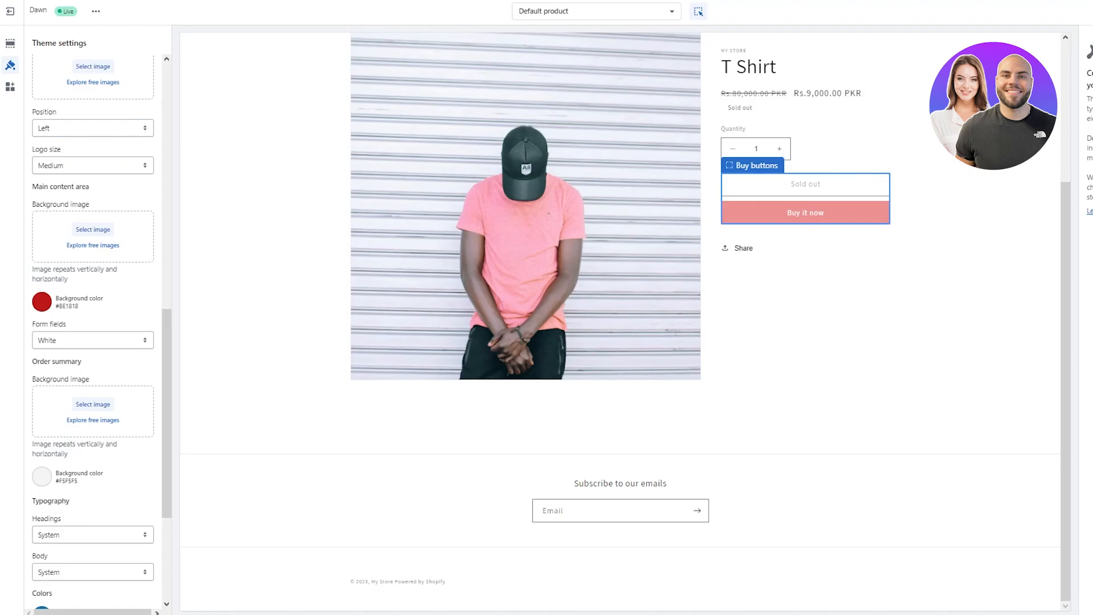
scroll(122, 303, down, 4)
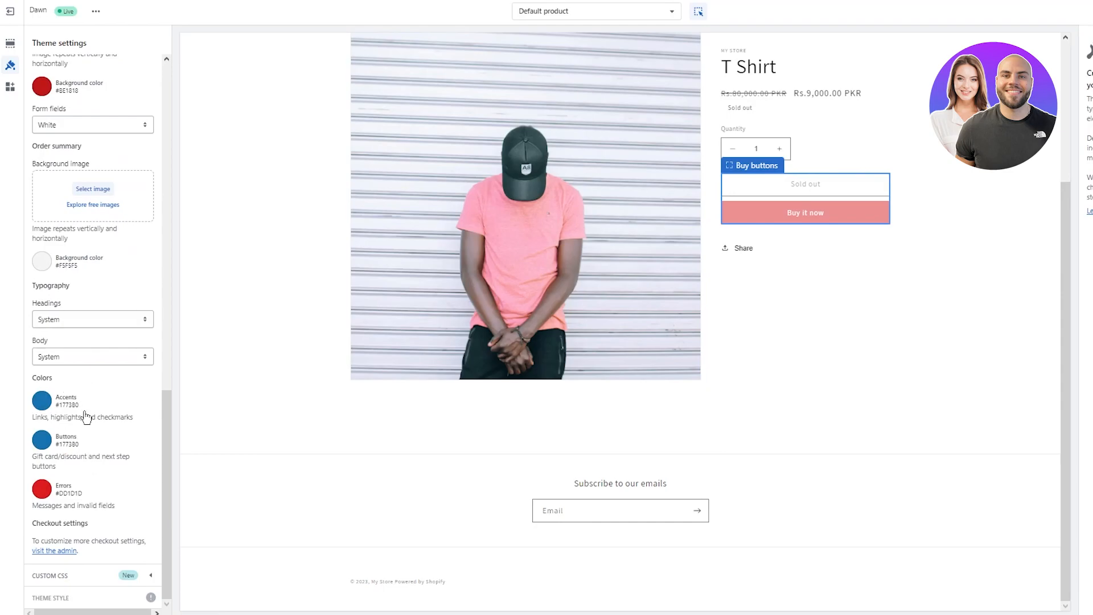
scroll(110, 519, up, 13)
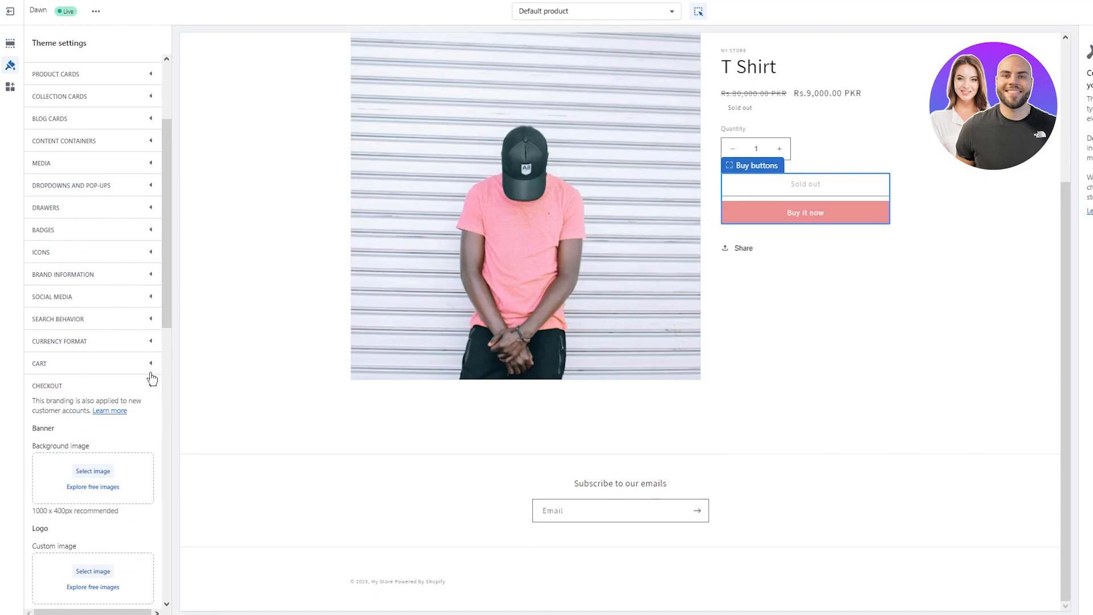
click(149, 371)
click(149, 383)
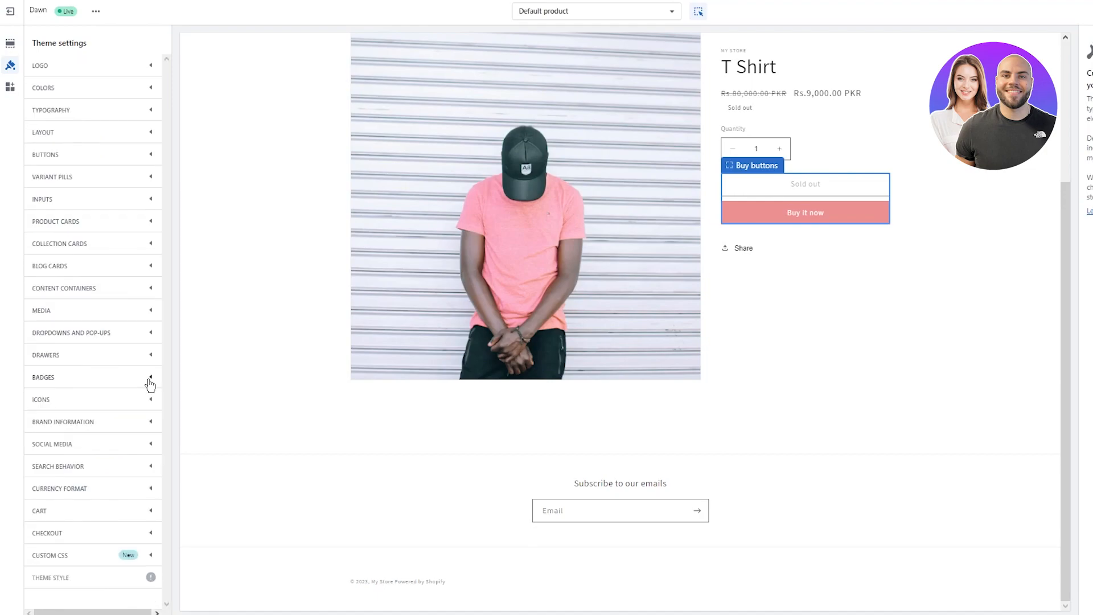
- Set the theme's icon color to Outline button and collapse the icon settings
click(134, 405)
scroll(134, 407, down, 1)
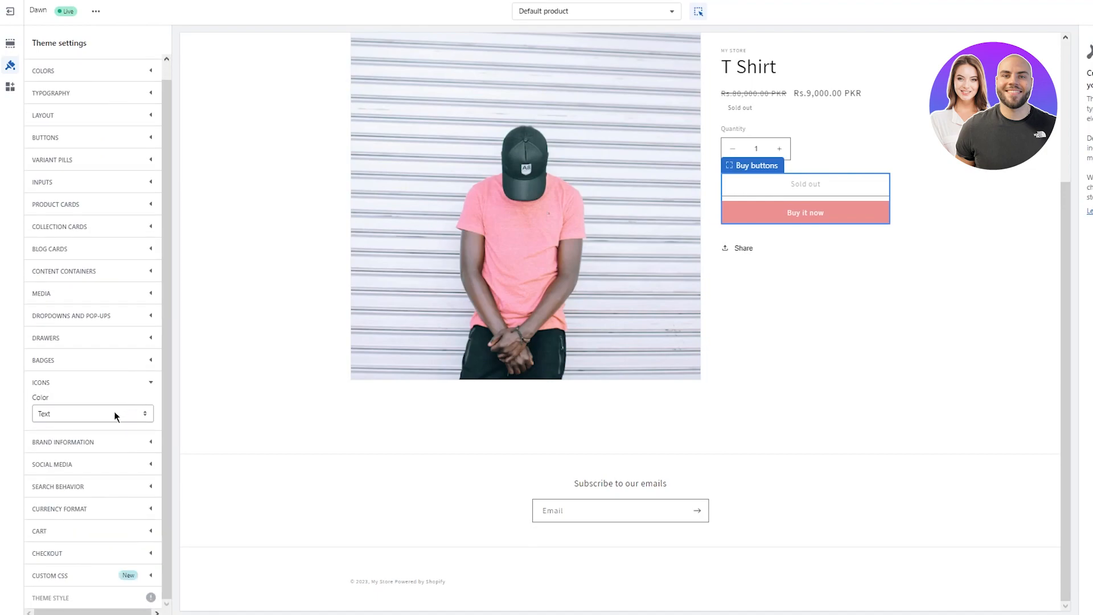
click(105, 412)
click(80, 435)
click(104, 411)
click(66, 445)
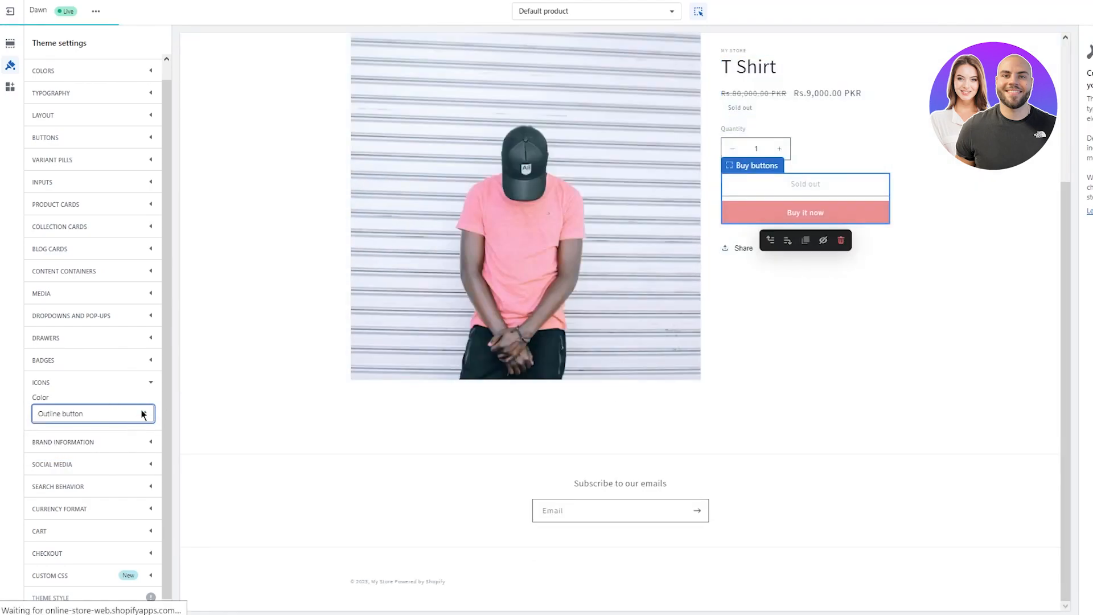
click(149, 380)
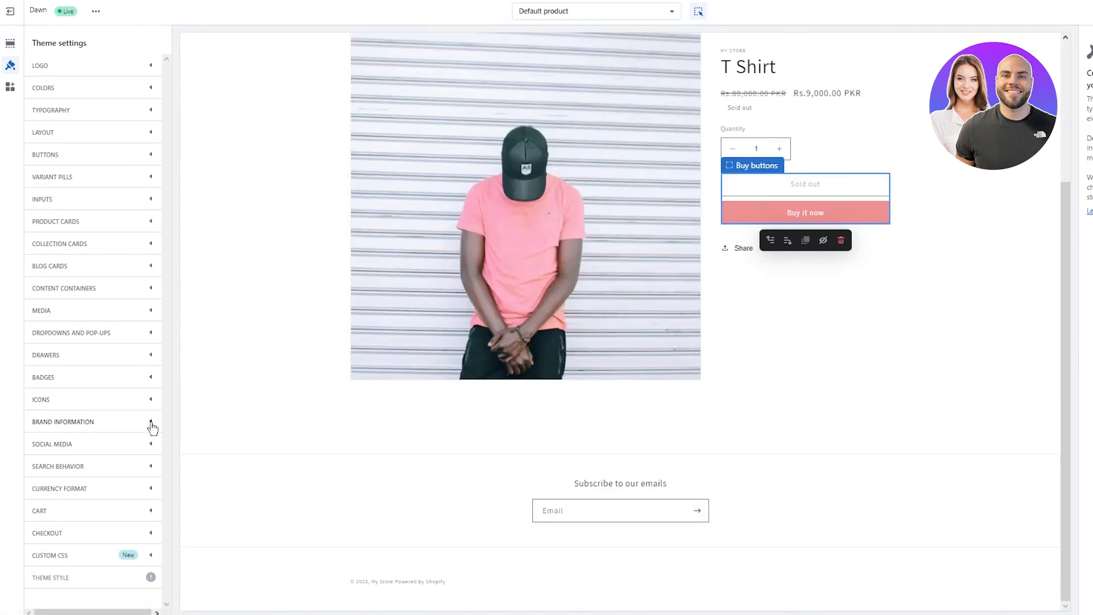
- Examine the theme's brand information settings and return to the product template's sections
click(151, 424)
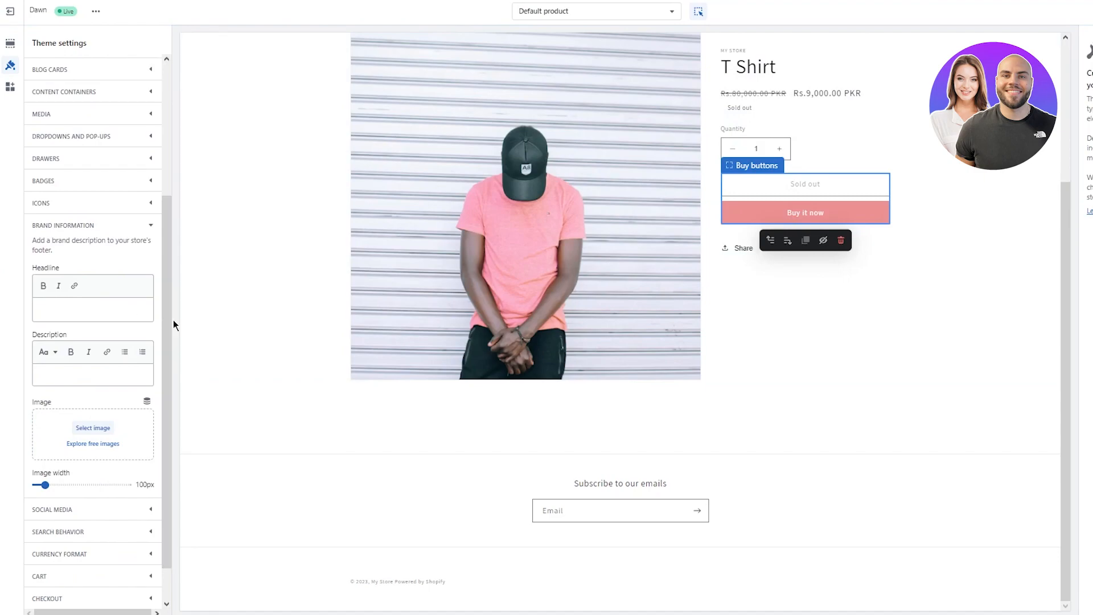
click(158, 227)
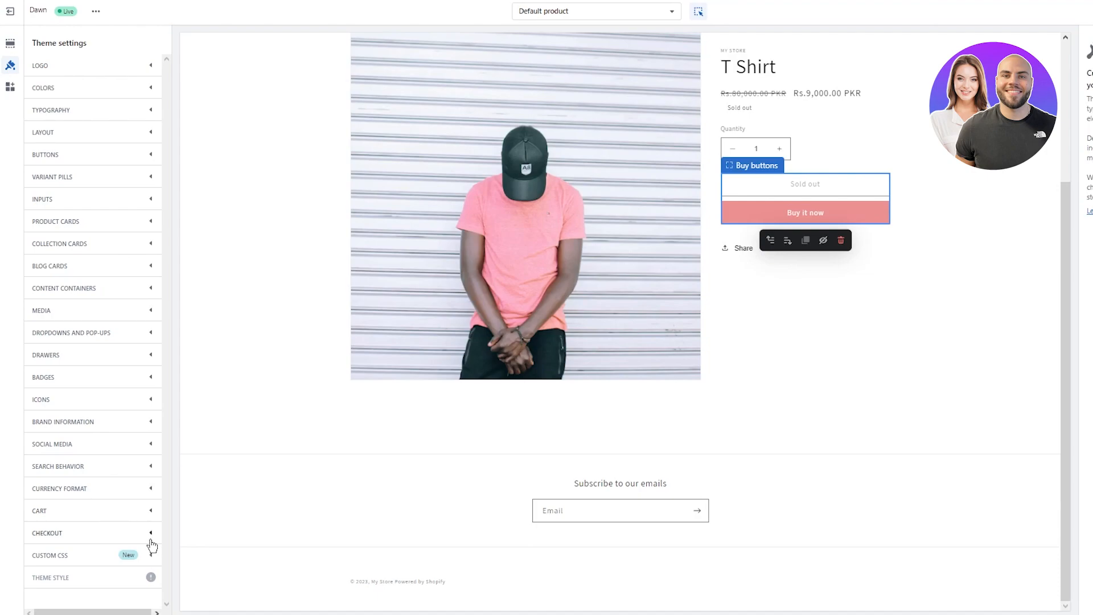
click(11, 45)
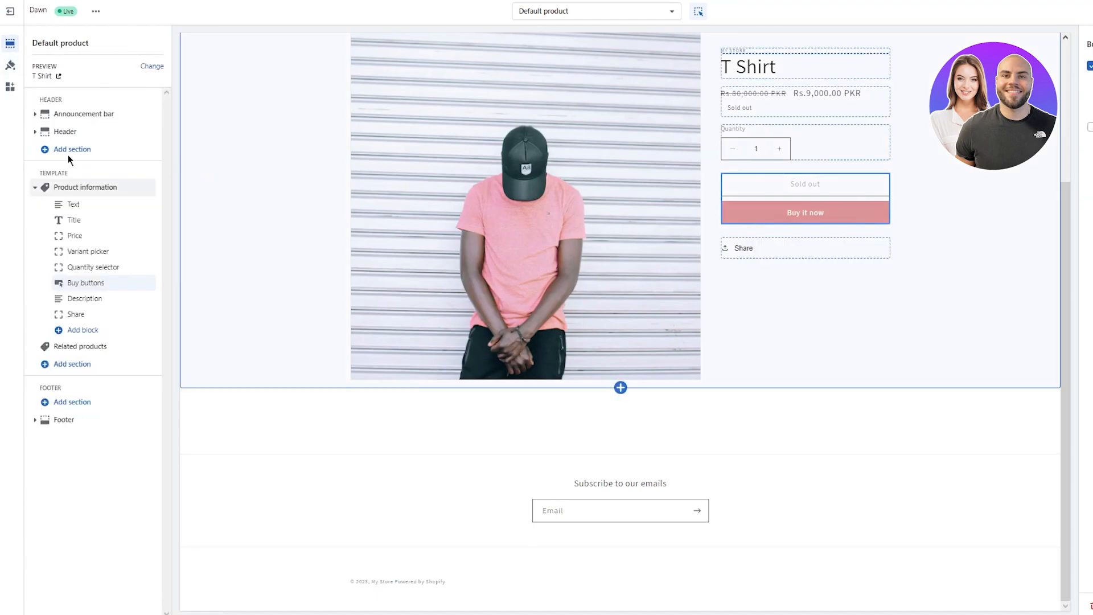
click(91, 206)
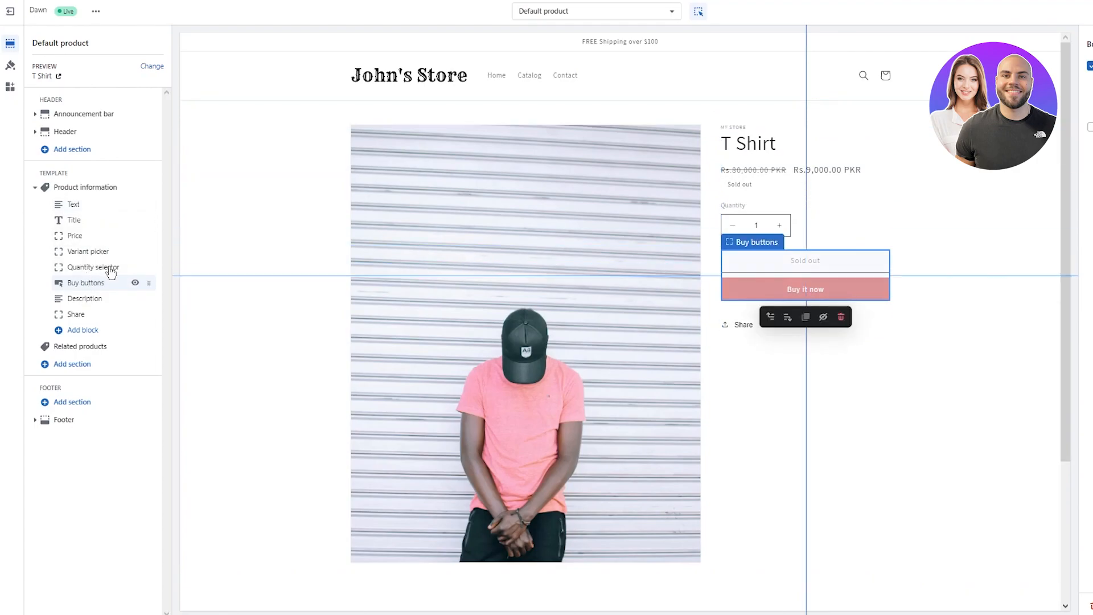
- Add an Image banner section to the product template below Related products
click(128, 374)
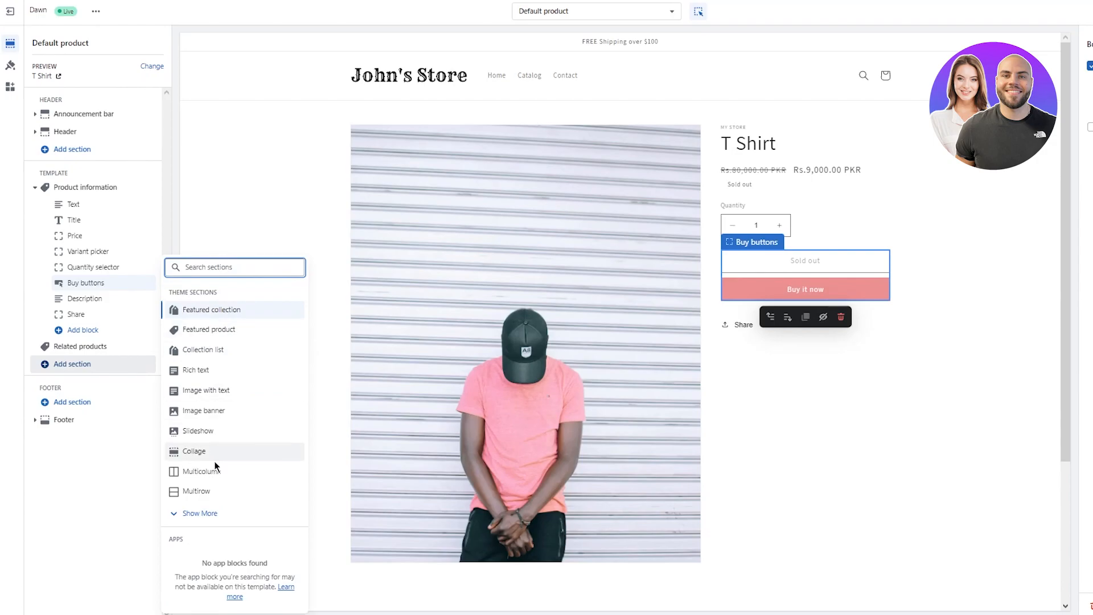
click(200, 512)
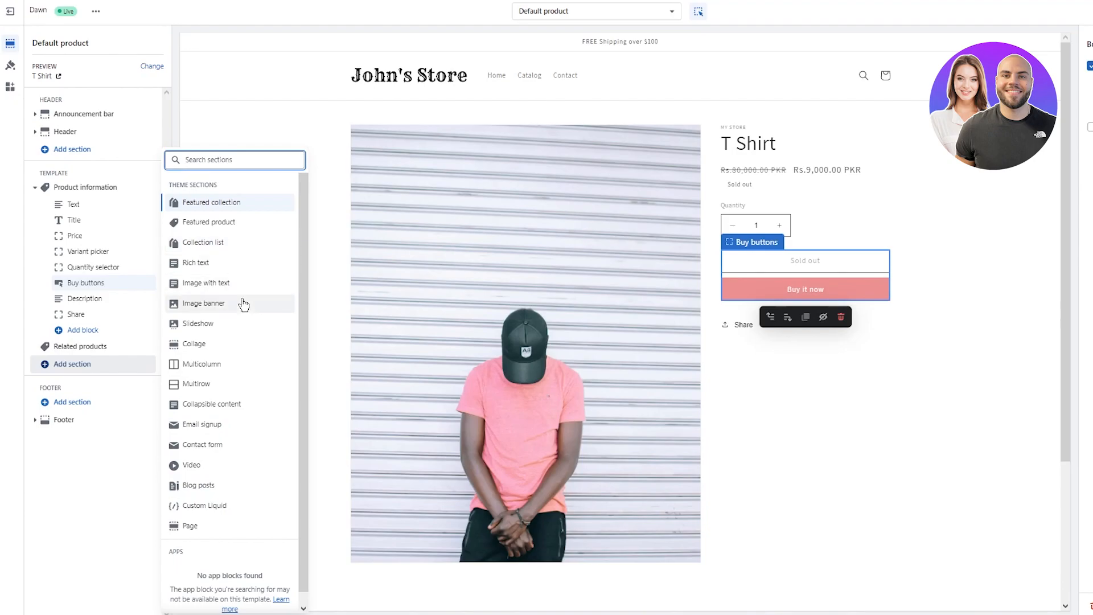
click(233, 313)
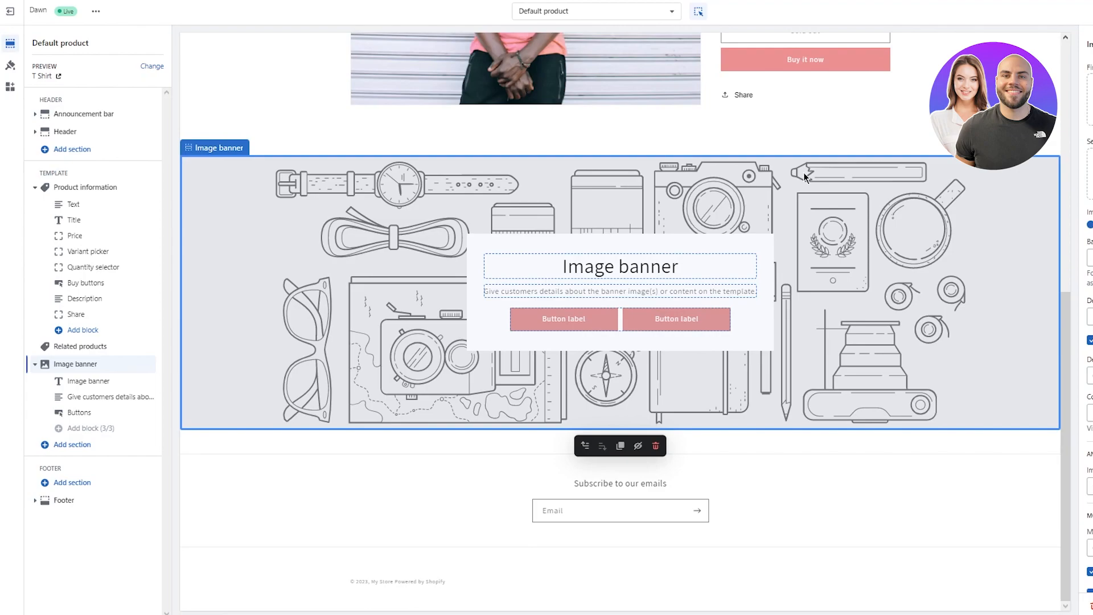
- Add a Custom Liquid section below the image banner and open its code field for editing
click(80, 445)
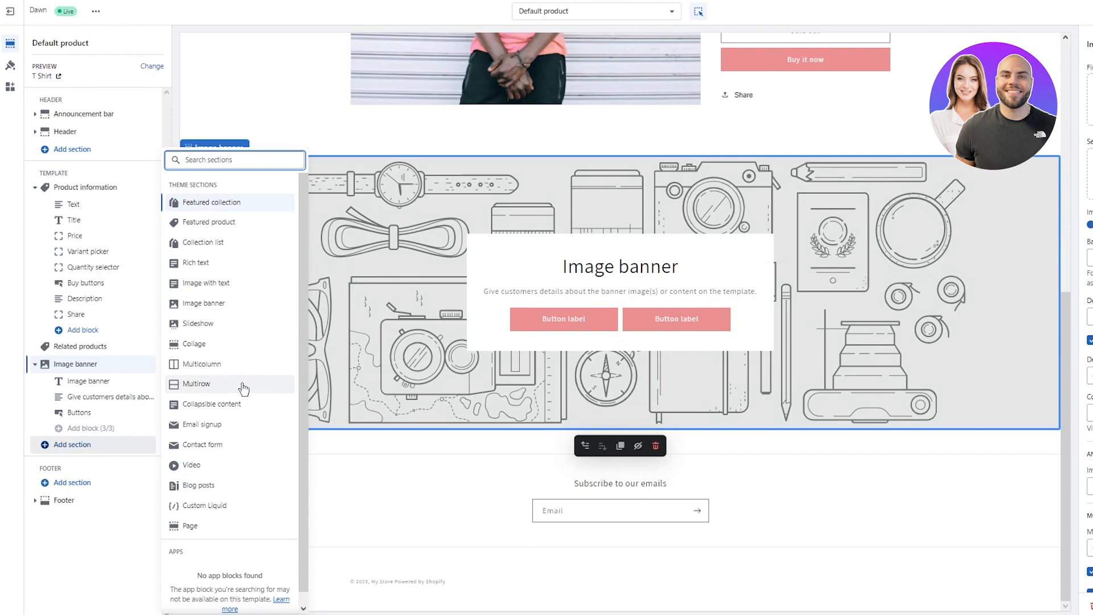
click(226, 515)
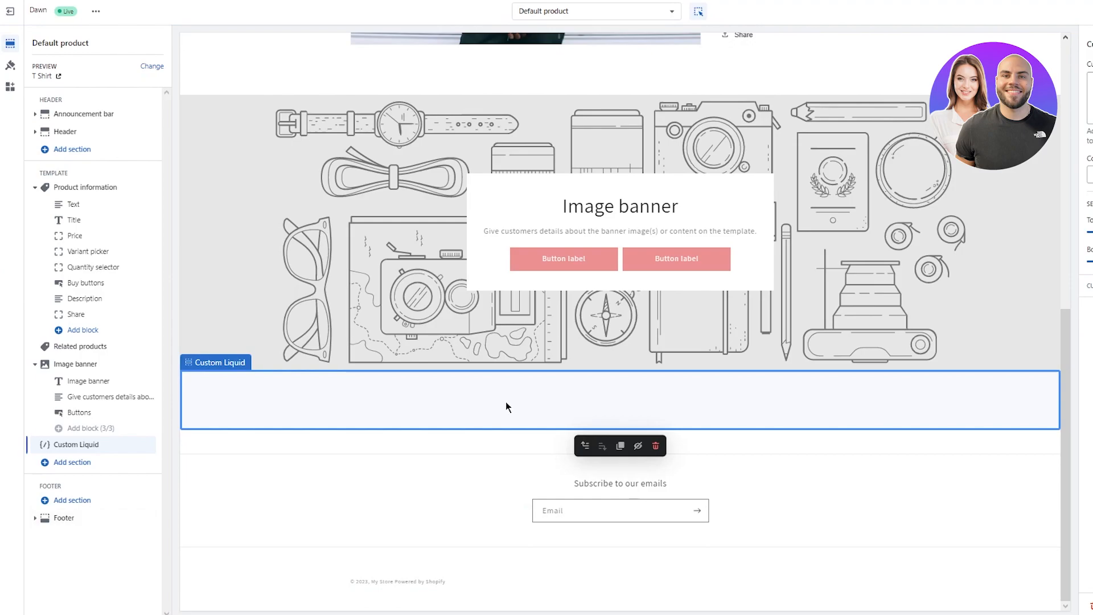
click(1090, 98)
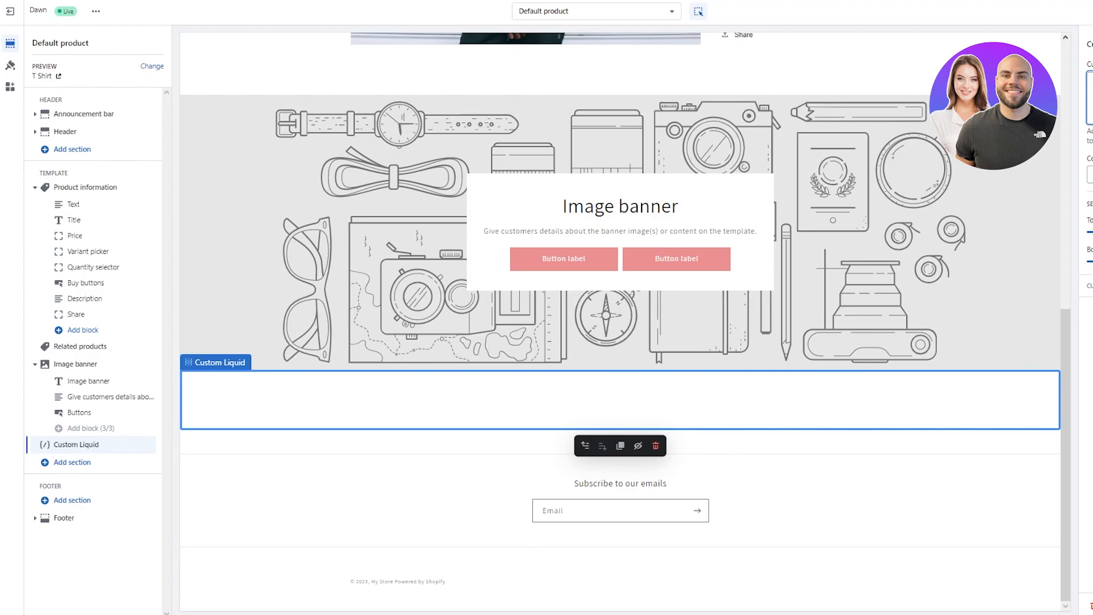
- Search the web for "shopify liquid code" in a new browser tab
key(ctrl+t)
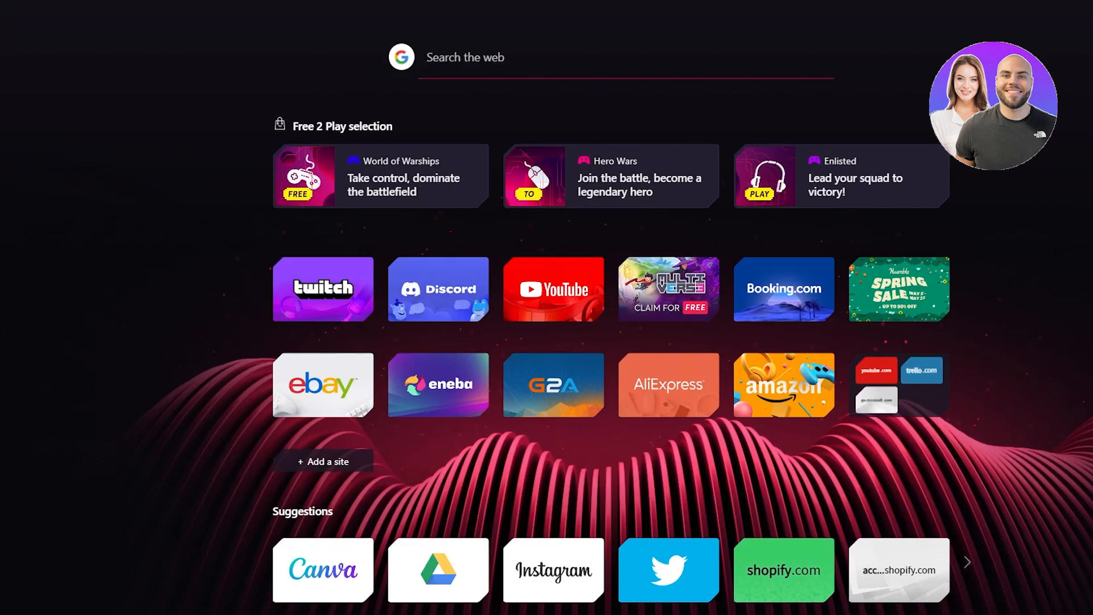
text(shopify liqui)
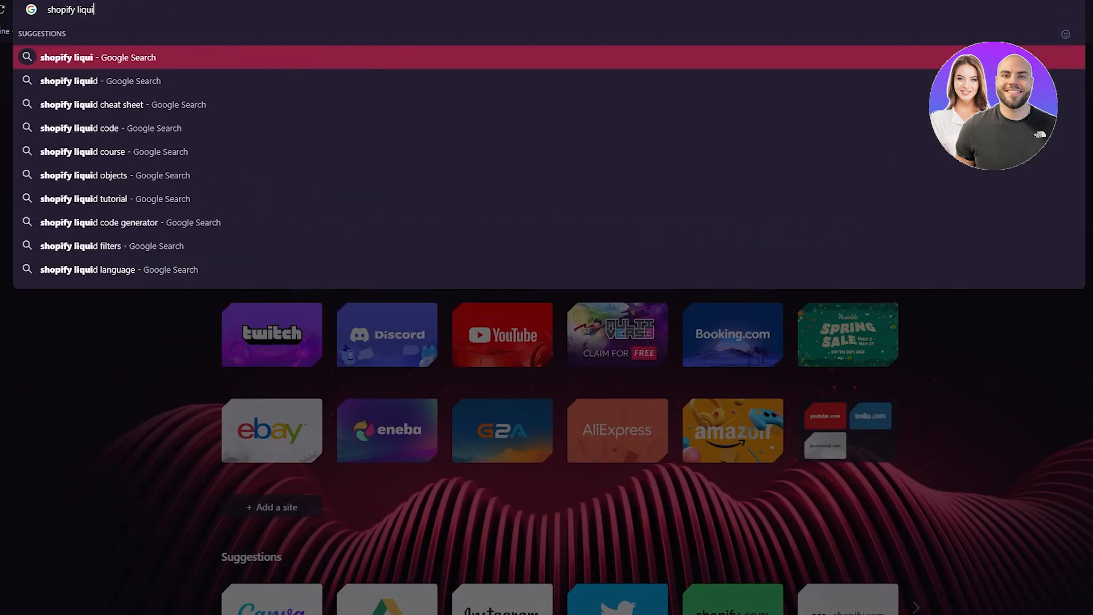
key(Down)
key(Down)
key(Down)
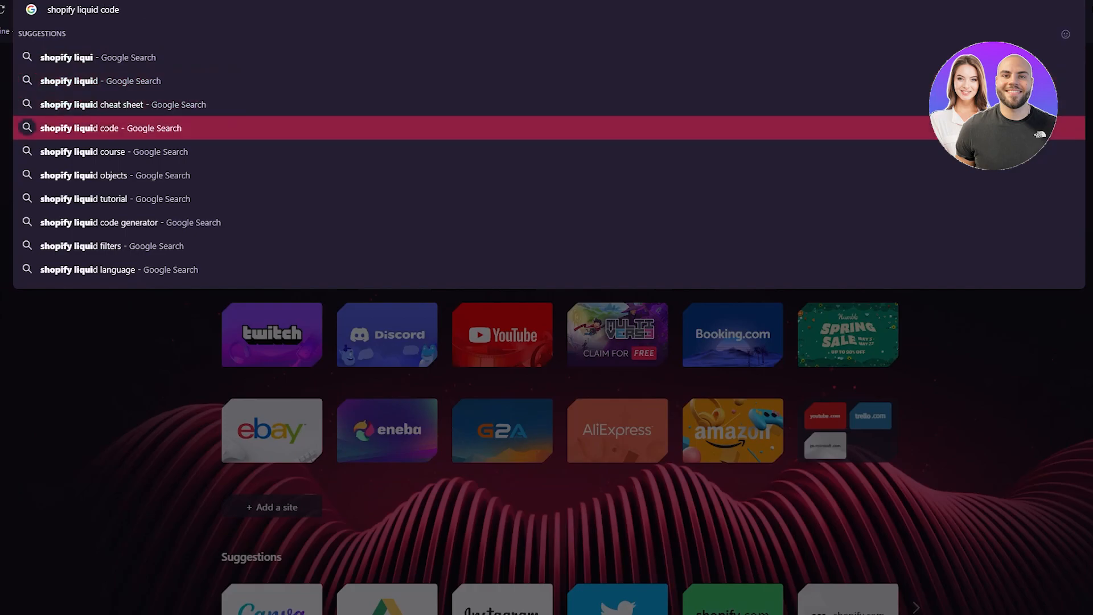
key(Return)
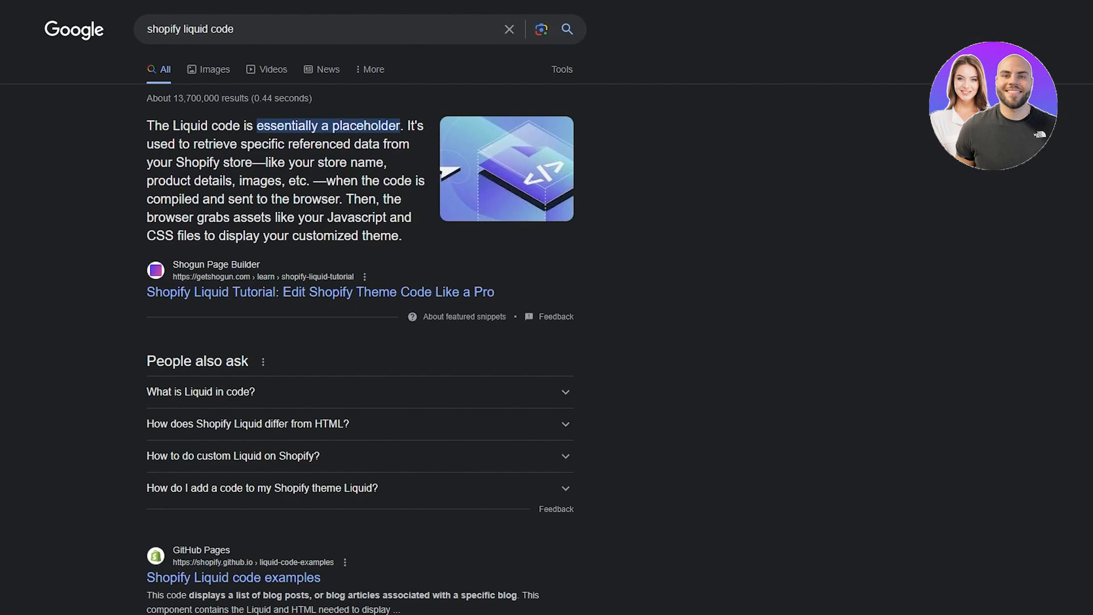
- Open the Shopify Liquid code examples page from the search results and browse its list of examples
scroll(322, 339, down, 2)
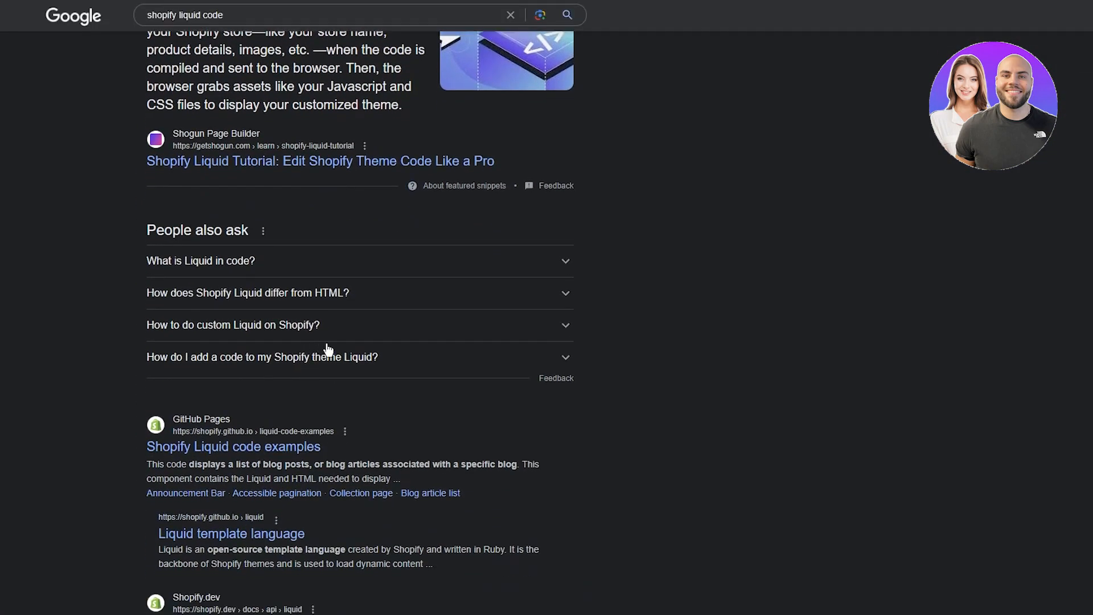
click(279, 448)
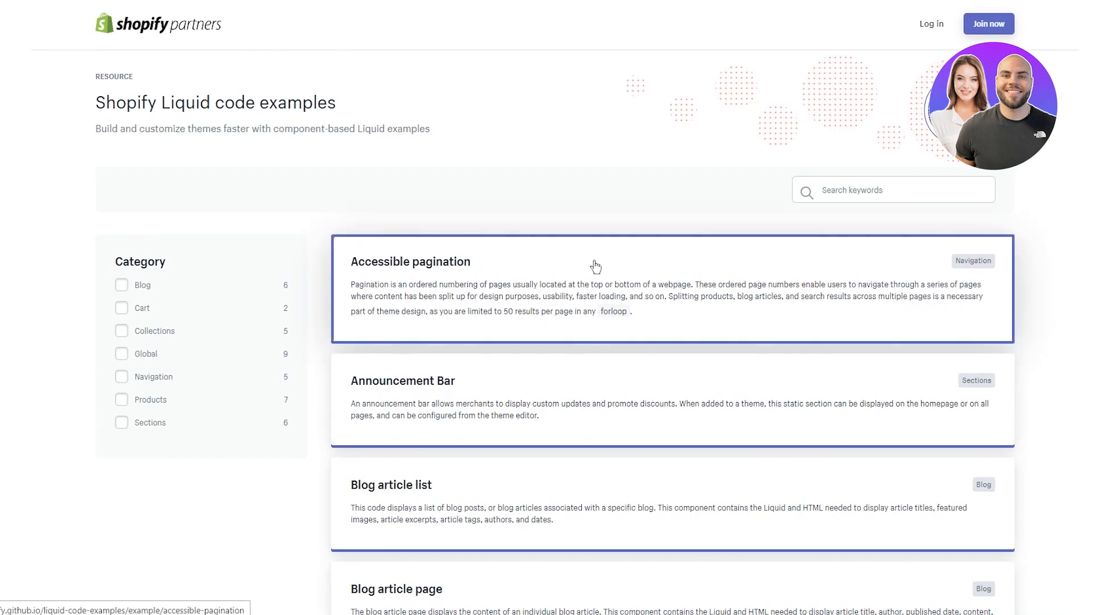
scroll(597, 264, down, 1)
scroll(597, 264, down, 10)
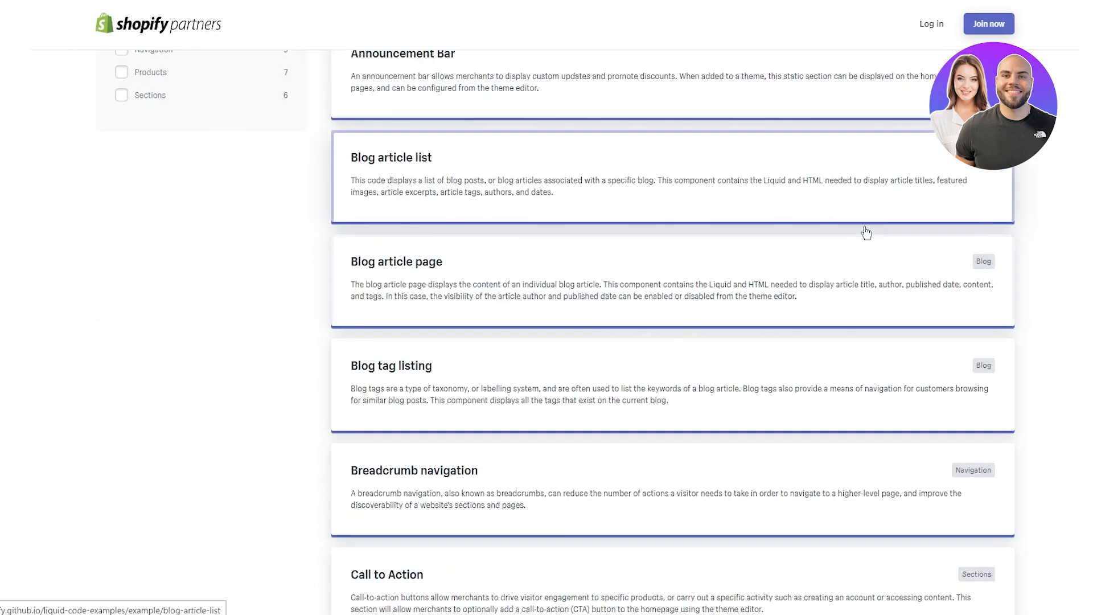
scroll(807, 144, up, 2)
scroll(811, 159, down, 11)
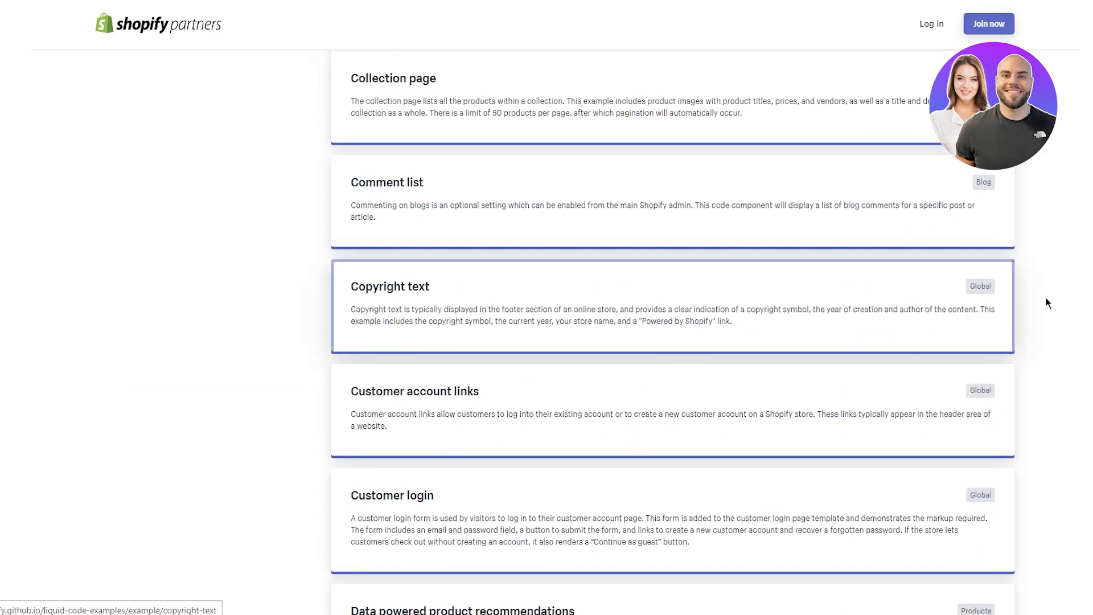
- Copy the Copyright text example's code and paste it into the Custom Liquid section's code field in the theme editor
click(495, 307)
click(759, 349)
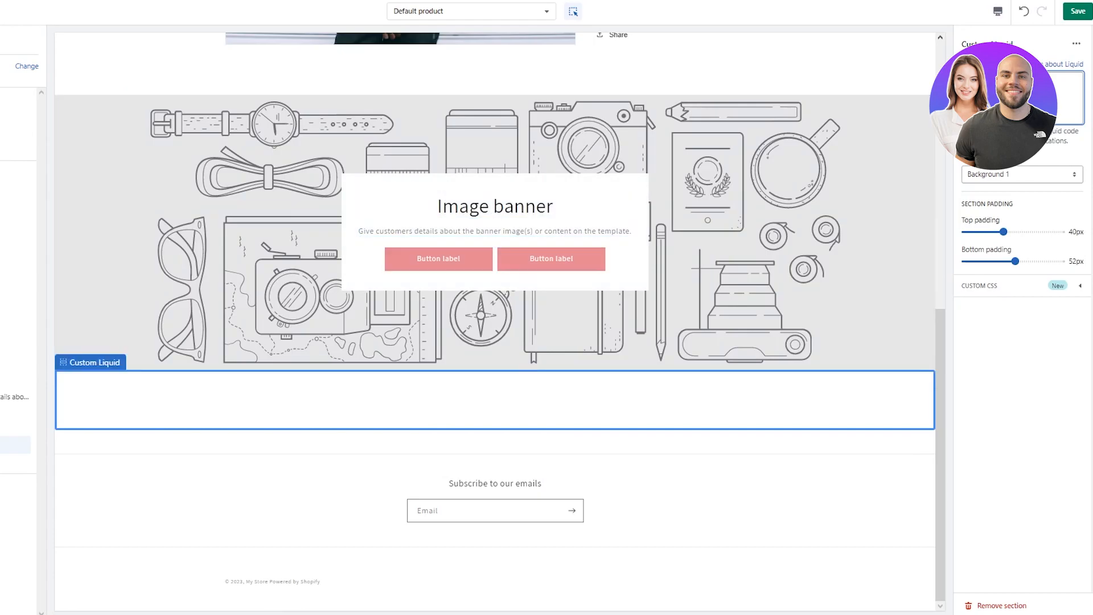
right_click(997, 91)
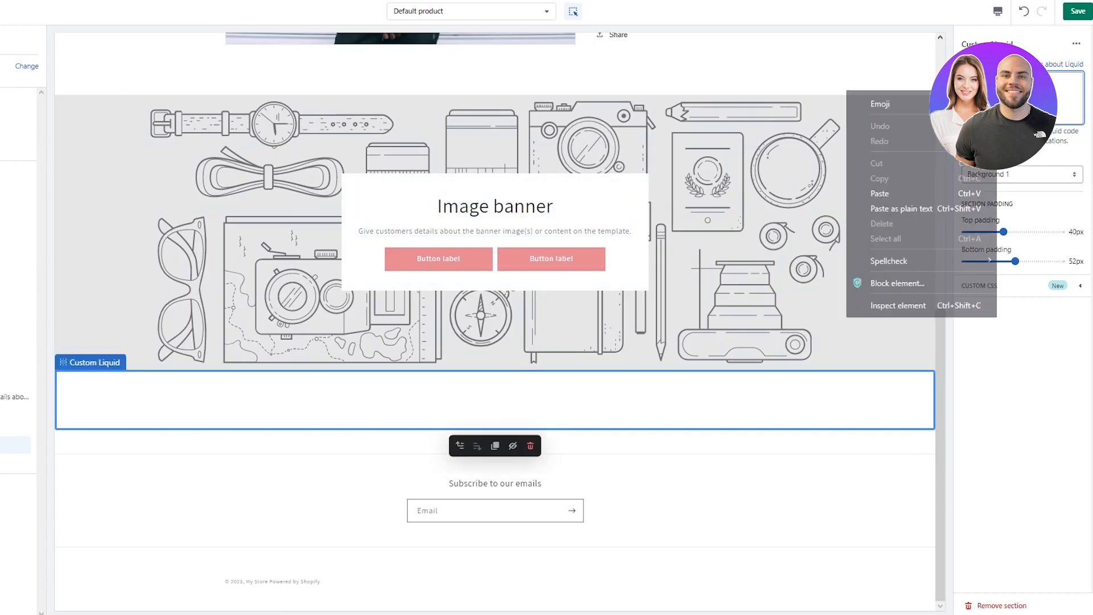
click(910, 193)
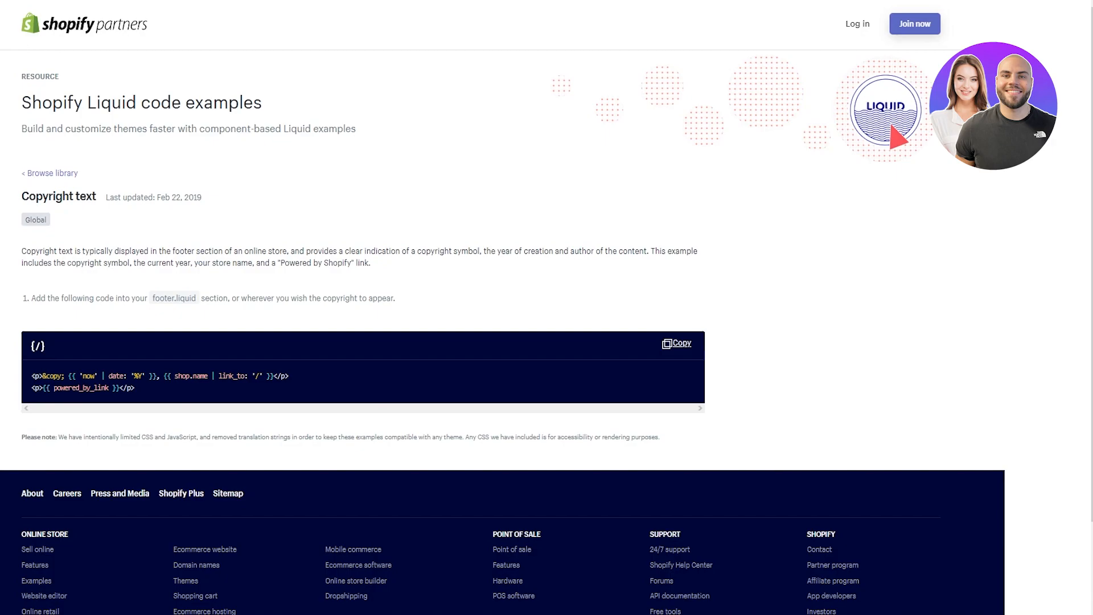
- Return to the Liquid code examples library, open the Customer login example and copy its code
key(alt+Left)
scroll(424, 310, down, 5)
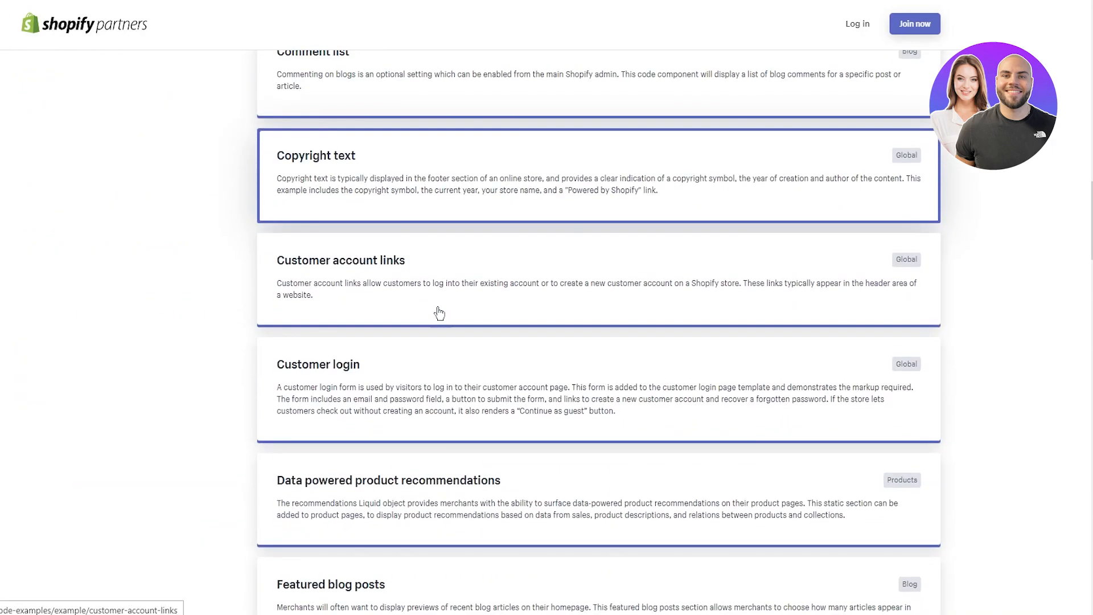
scroll(441, 312, down, 1)
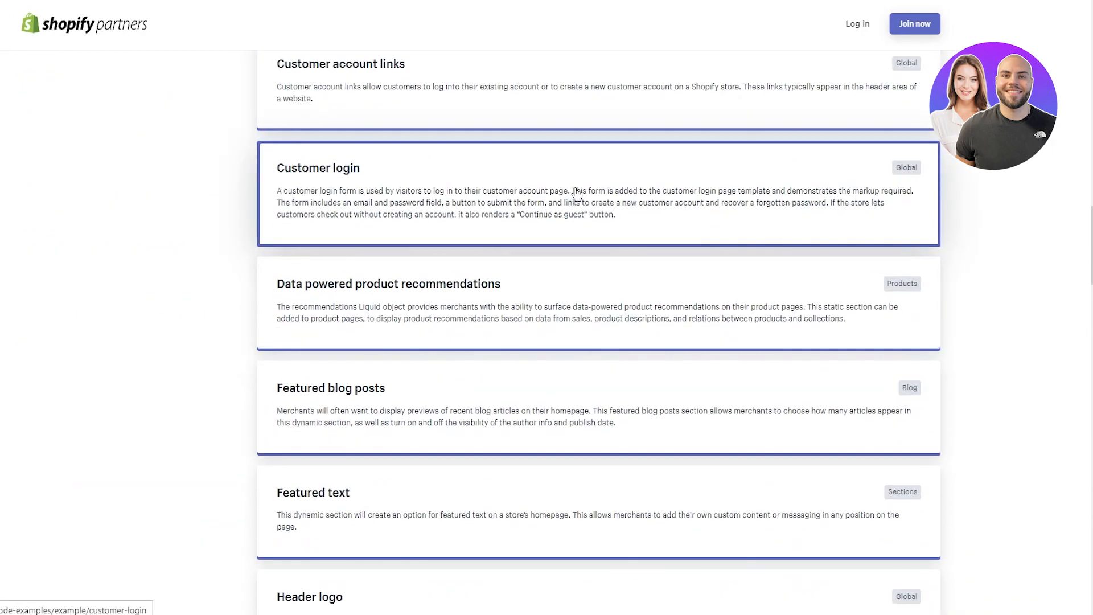
click(577, 194)
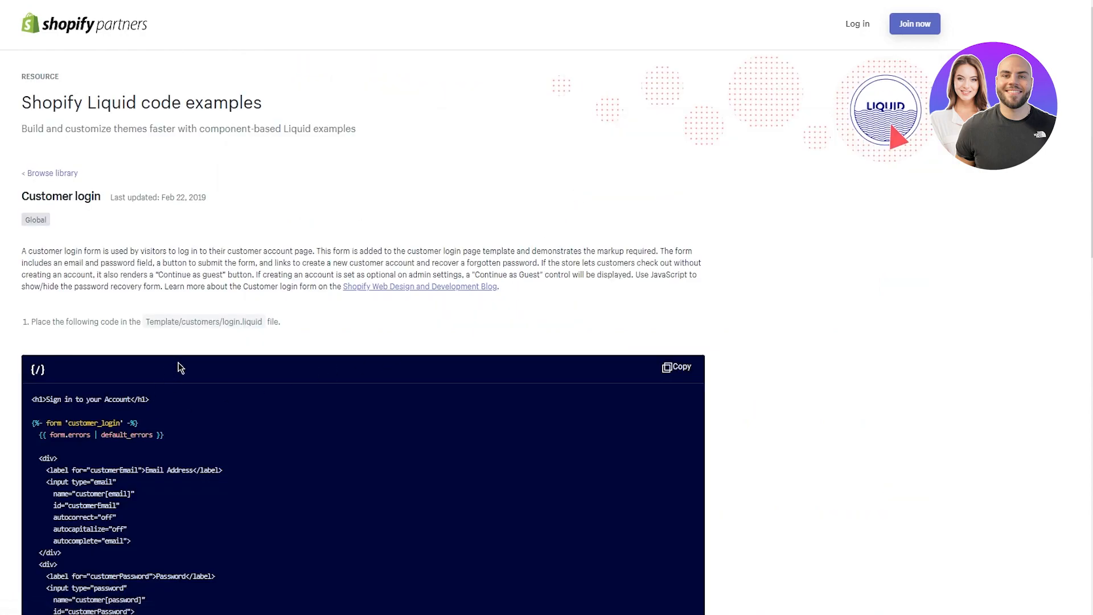
scroll(172, 369, down, 3)
click(671, 236)
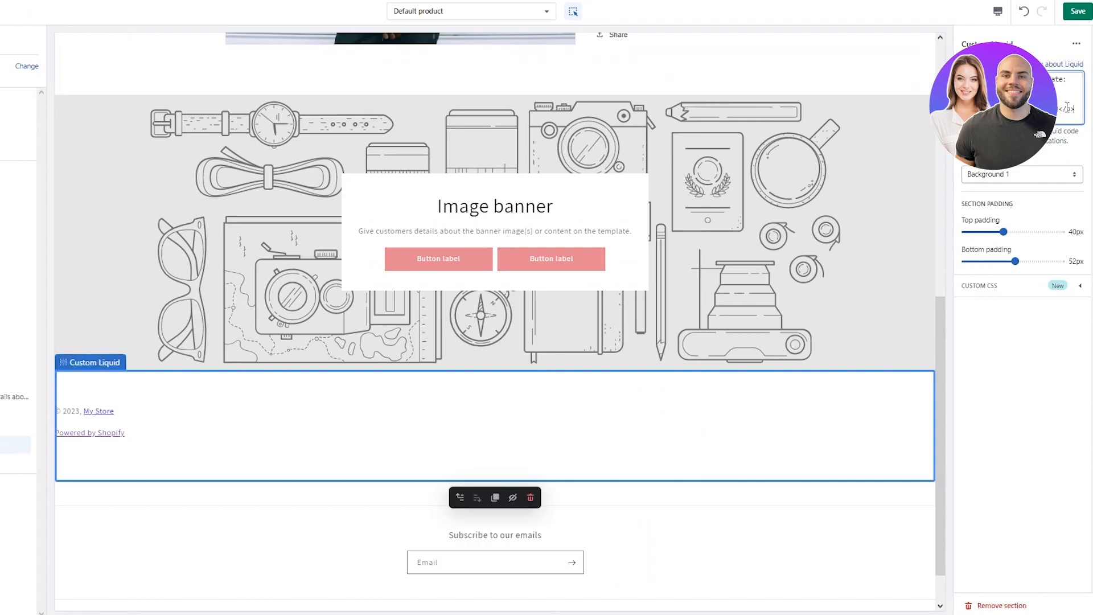
- Paste the customer login code below the copyright code in the Custom Liquid section and save the template
key(Return)
key(Return)
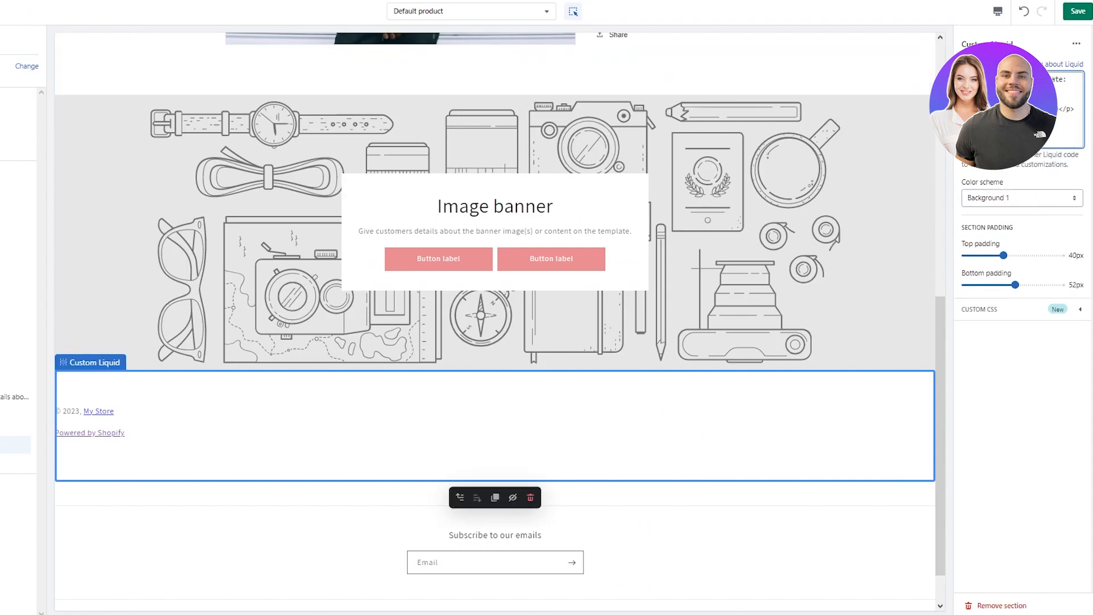
right_click(993, 138)
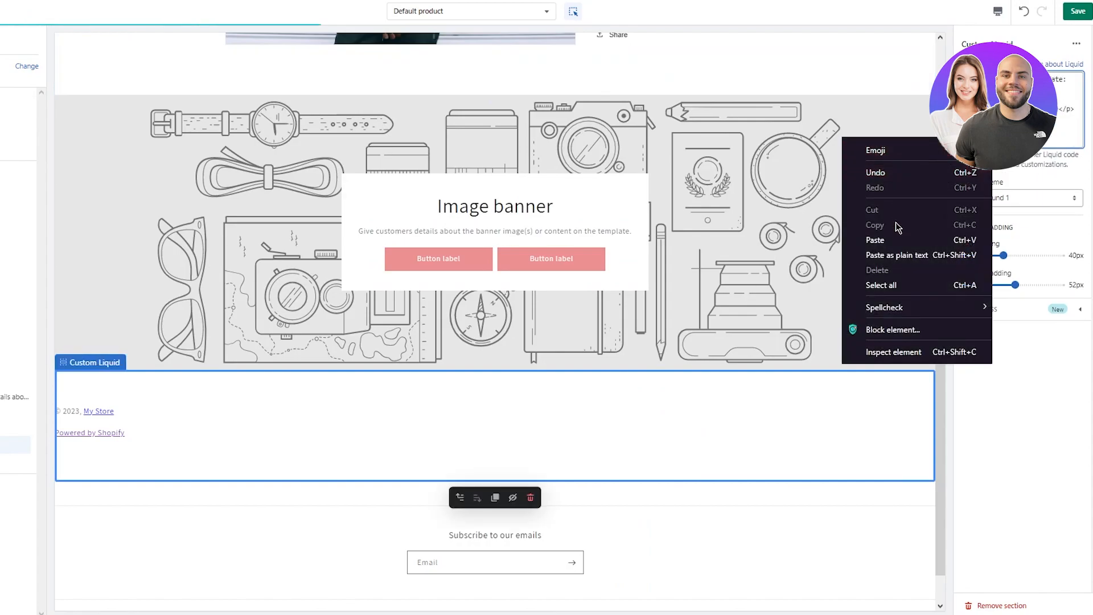
click(894, 241)
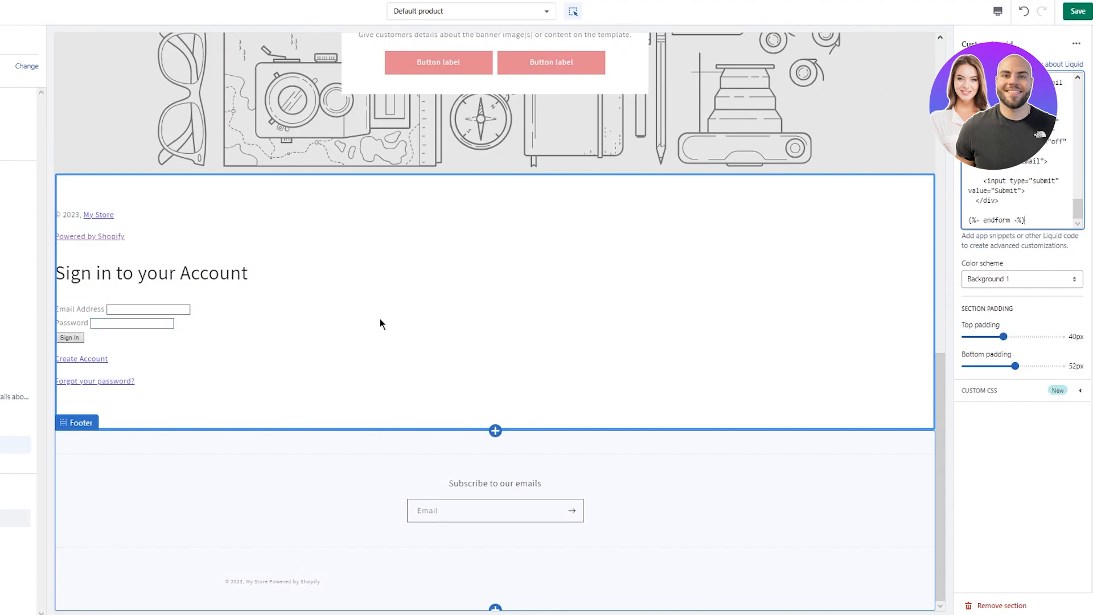
click(1077, 11)
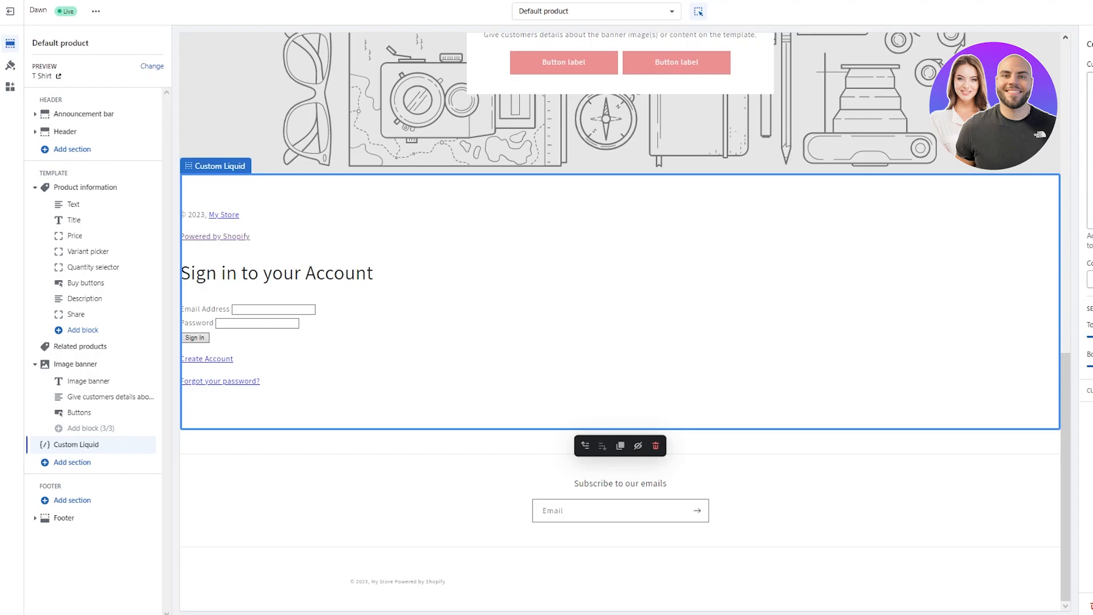
- Add a Collage section and a Multicolumn section to the product template below Custom Liquid
click(77, 461)
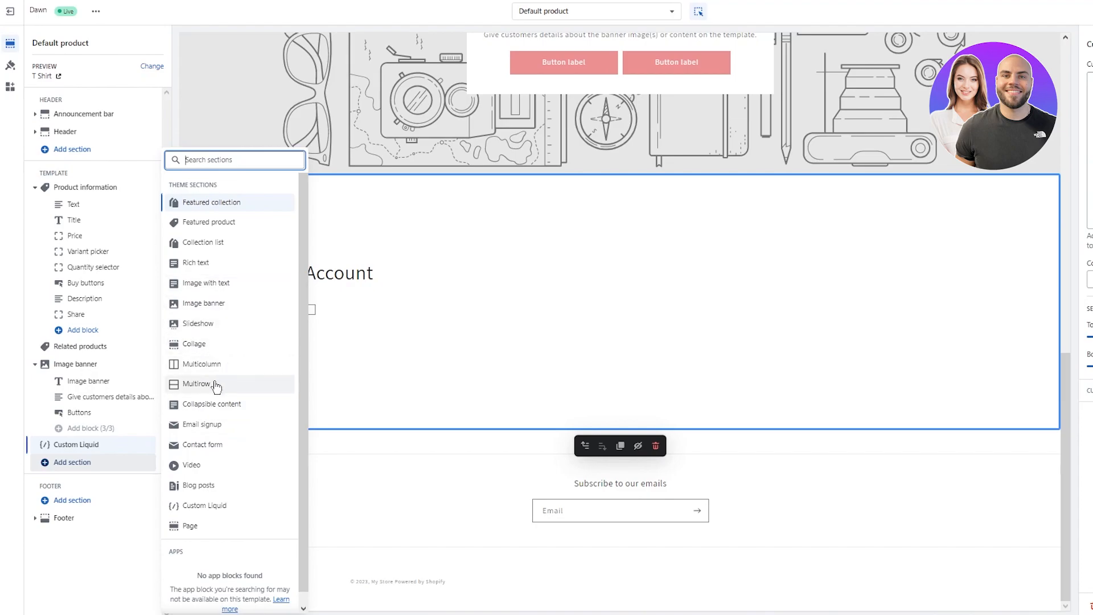
click(246, 352)
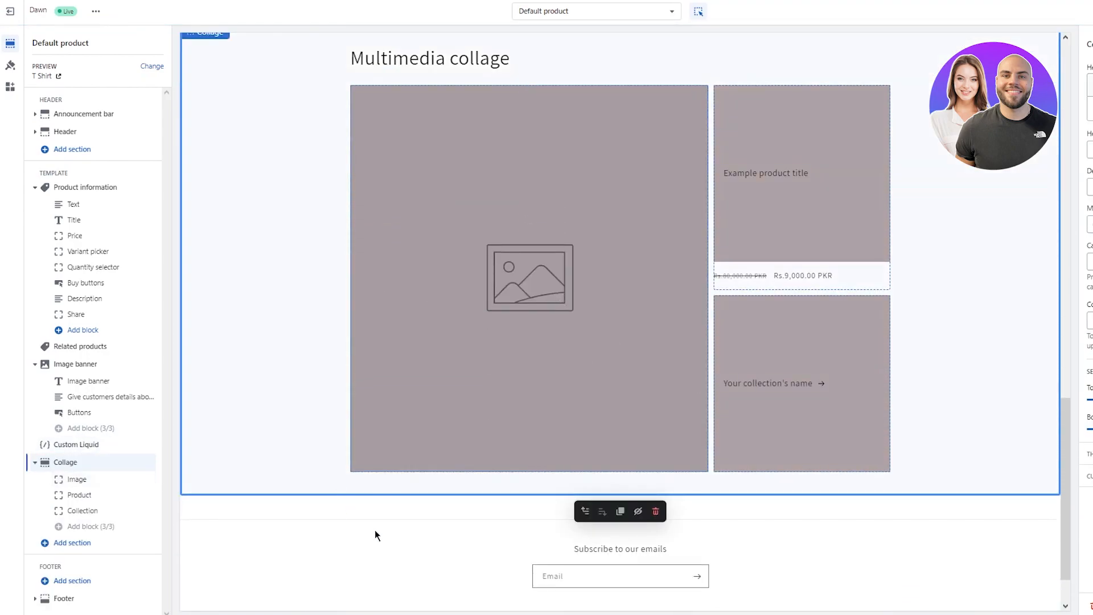
click(375, 532)
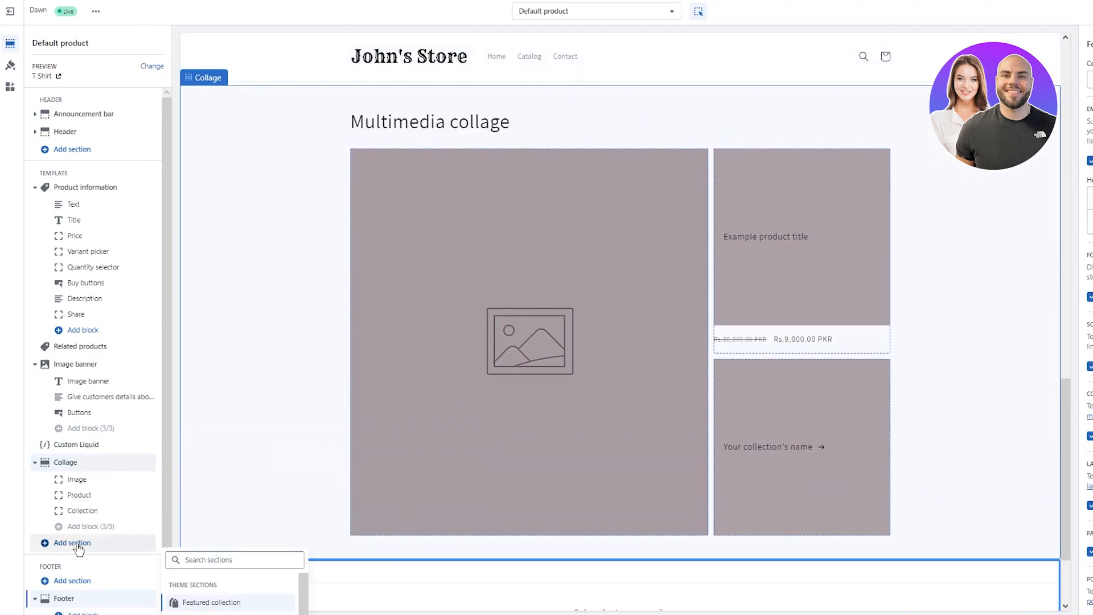
click(79, 548)
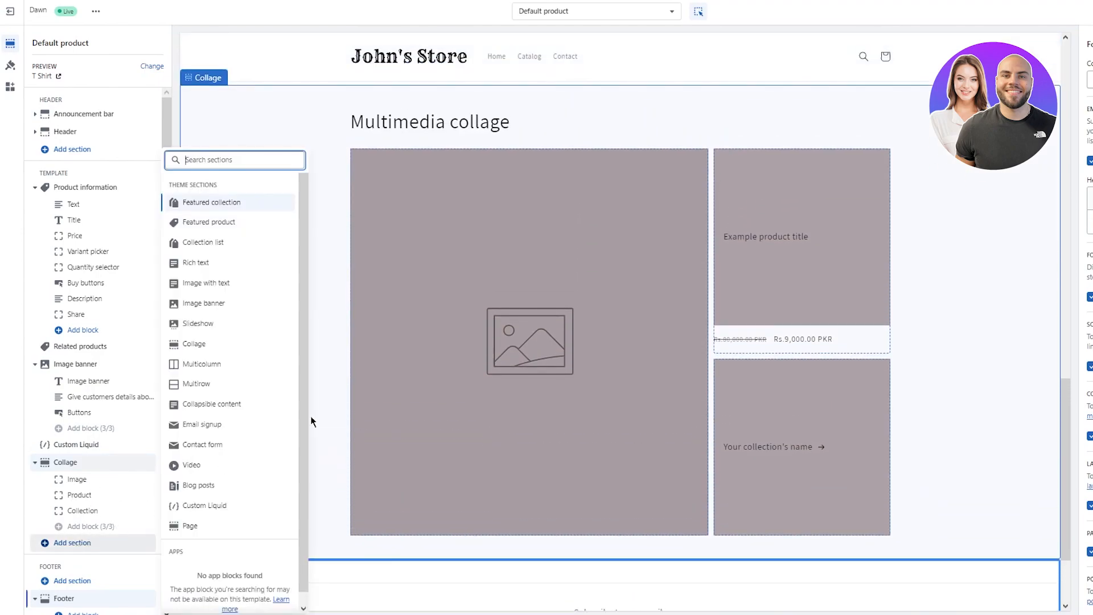
click(214, 369)
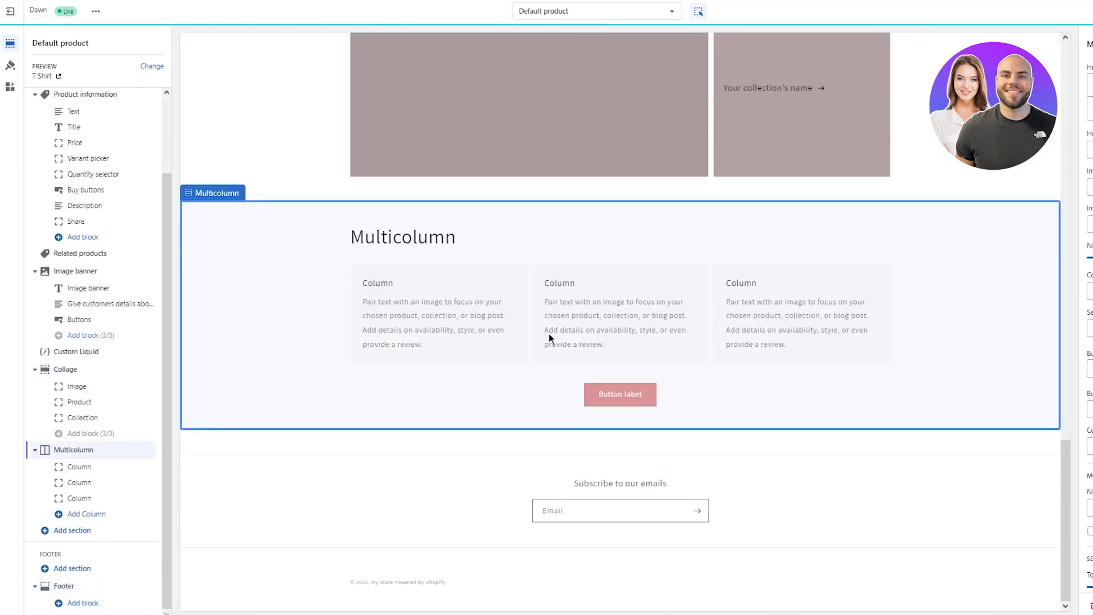
- Upload the image pexels-jimmy-jimmy-1484807 to the store library for the first column of the Multicolumn section
click(466, 333)
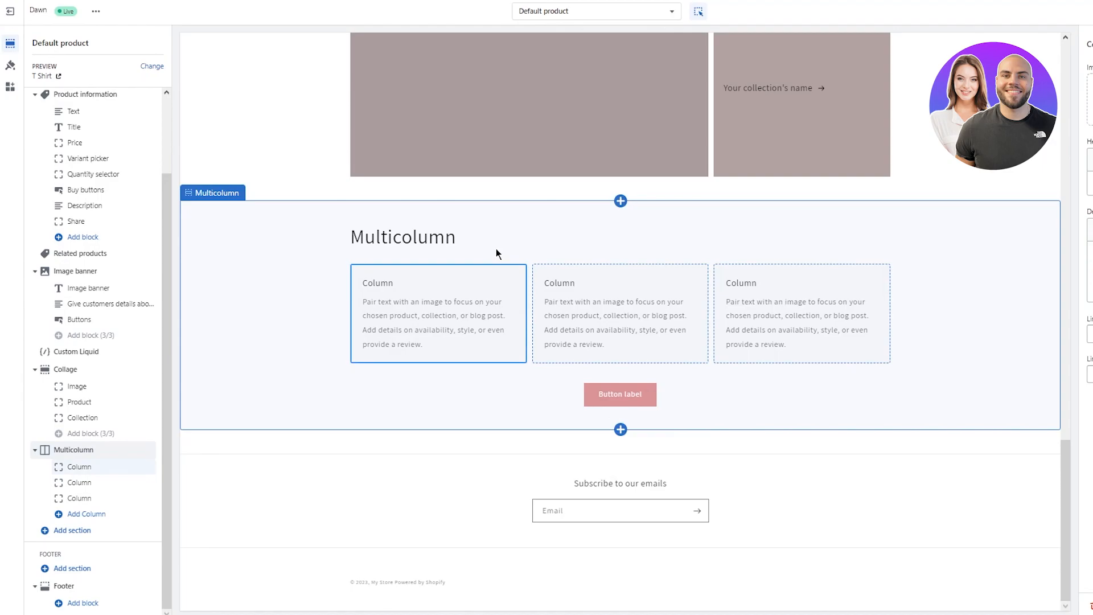
click(1012, 92)
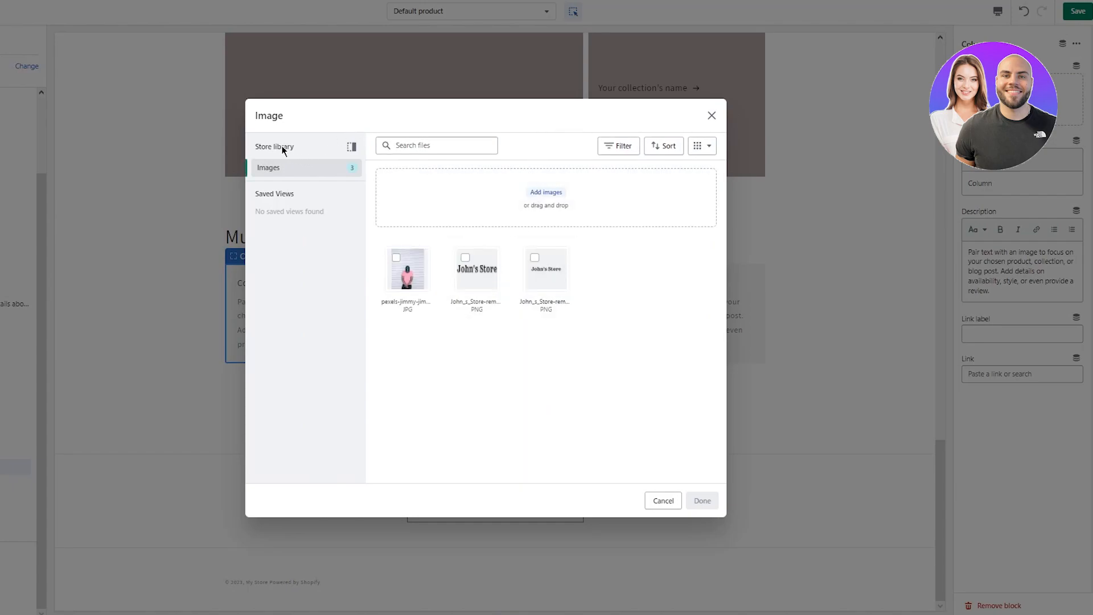
click(549, 203)
scroll(276, 166, down, 10)
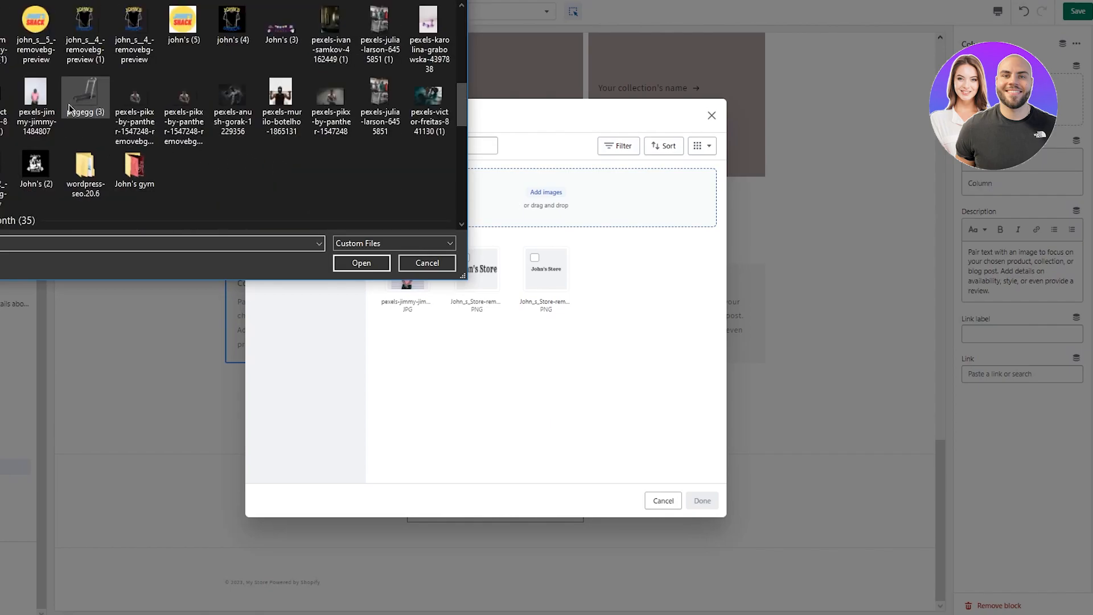
double_click(29, 92)
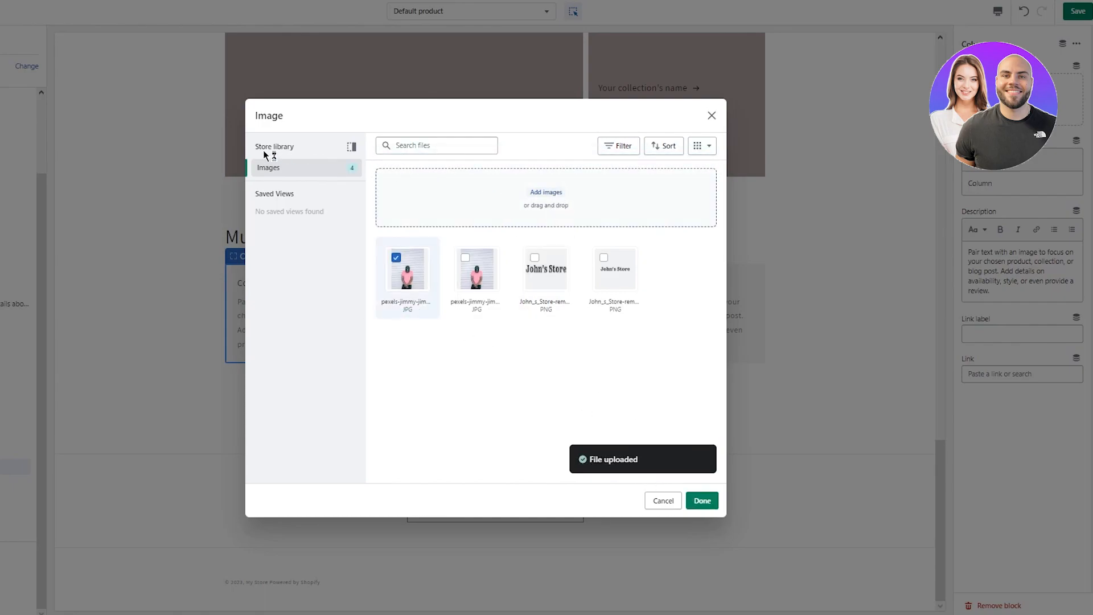
- Upload the Black Yellow Simple Typography design and the john_s__4_-removebg-preview image to the store library
scroll(76, 146, down, 5)
scroll(78, 149, up, 5)
scroll(154, 151, down, 5)
scroll(141, 96, up, 2)
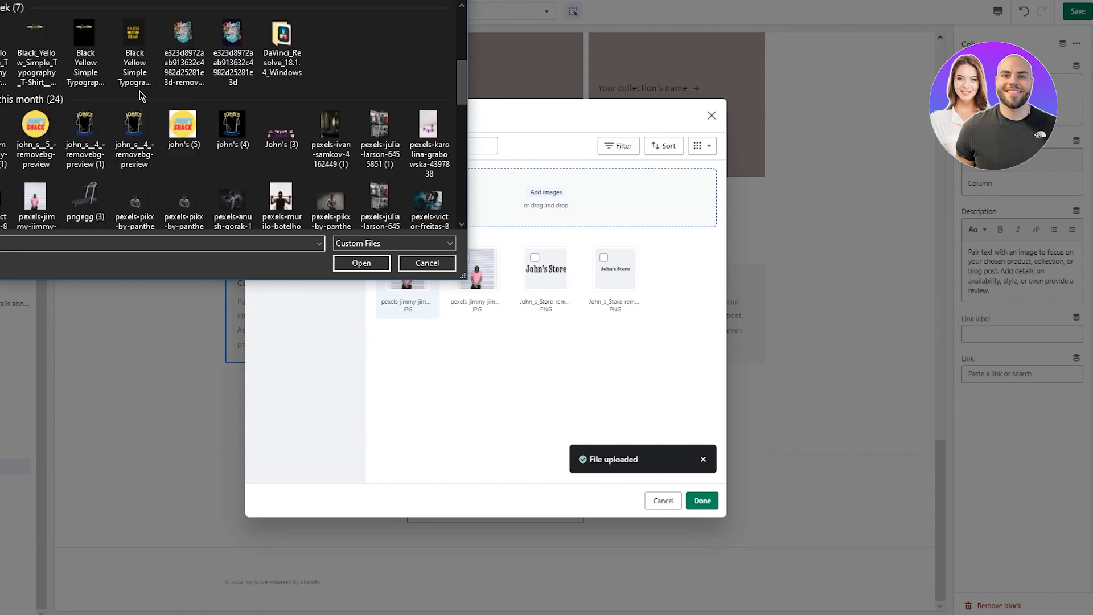
double_click(126, 73)
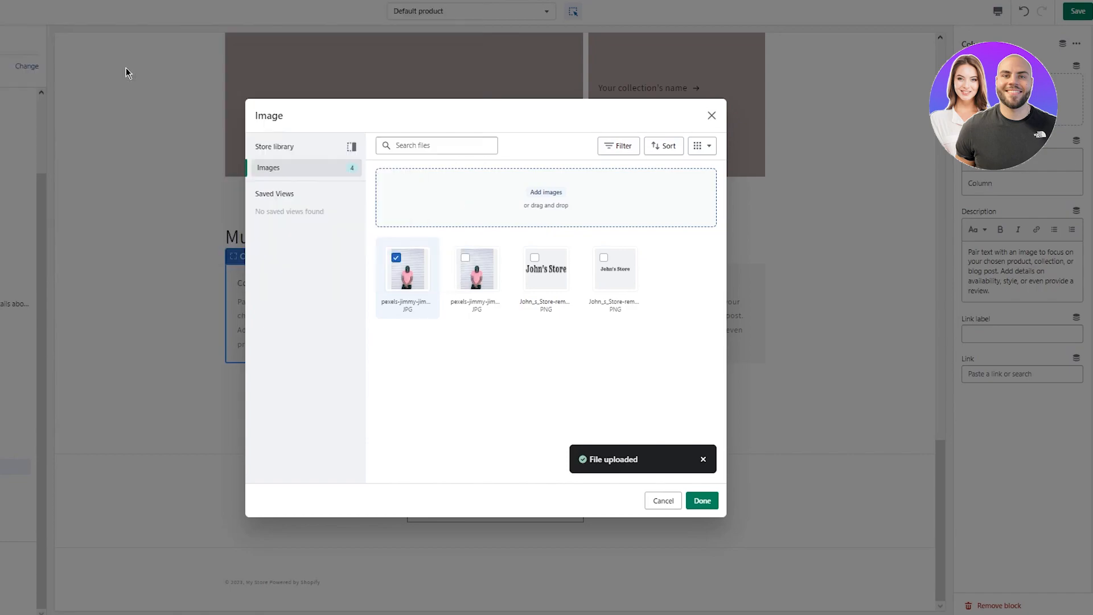
click(571, 189)
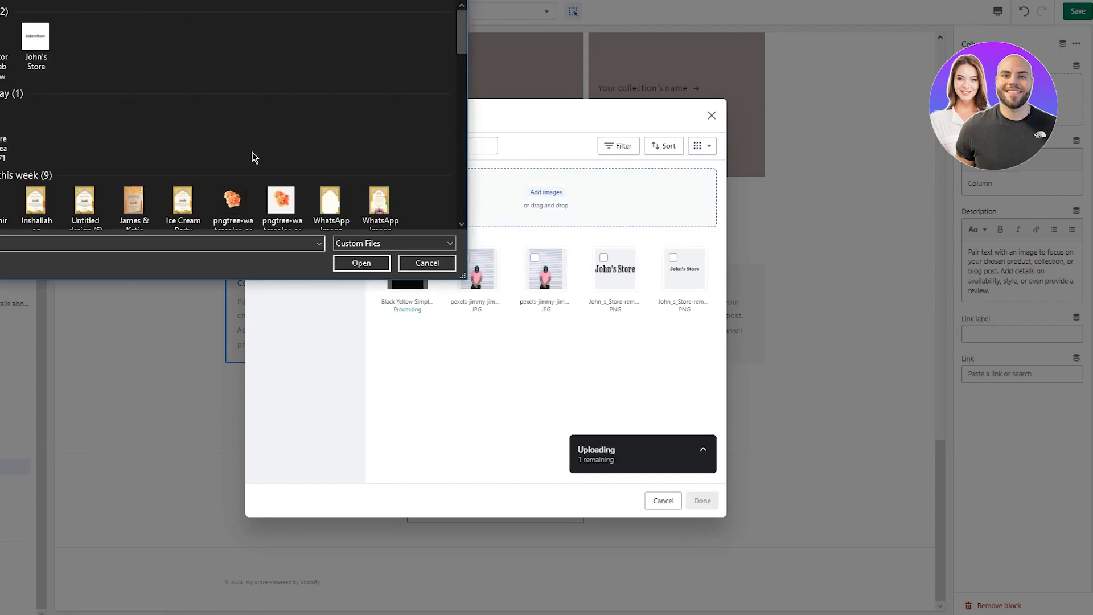
scroll(161, 136, down, 5)
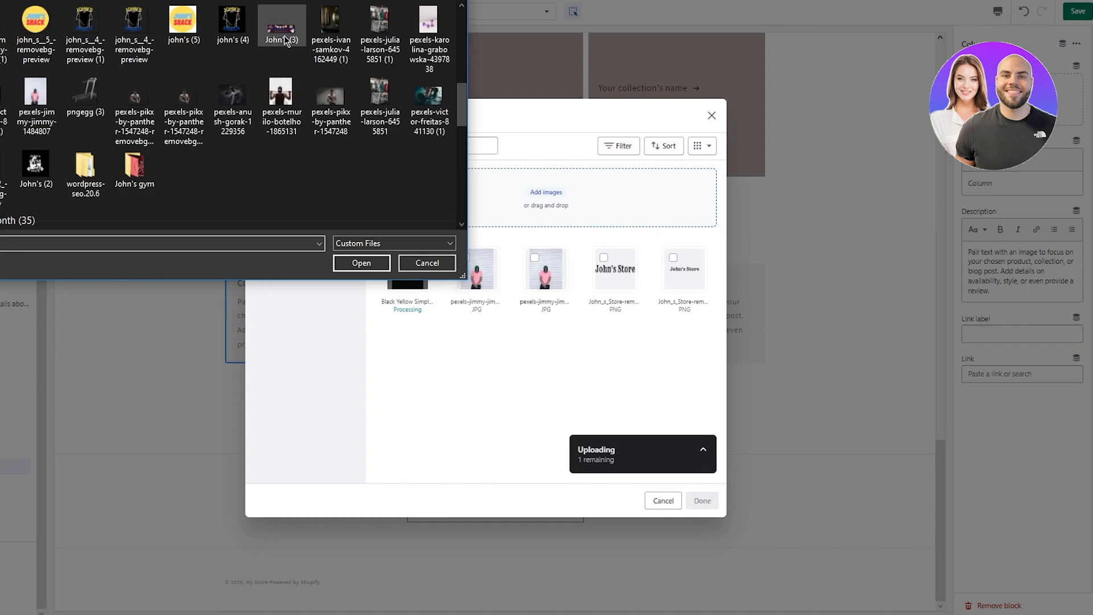
double_click(136, 26)
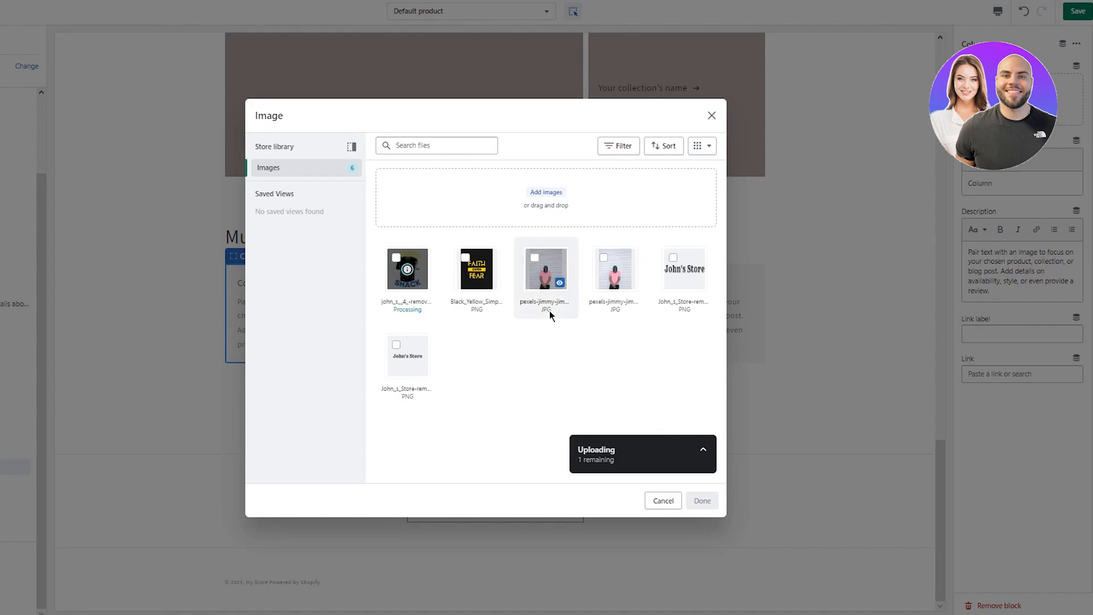
- Set the newly uploaded pink T-shirt photo as the first column's image and the Black Yellow Simple Typography design as the second column's
click(538, 271)
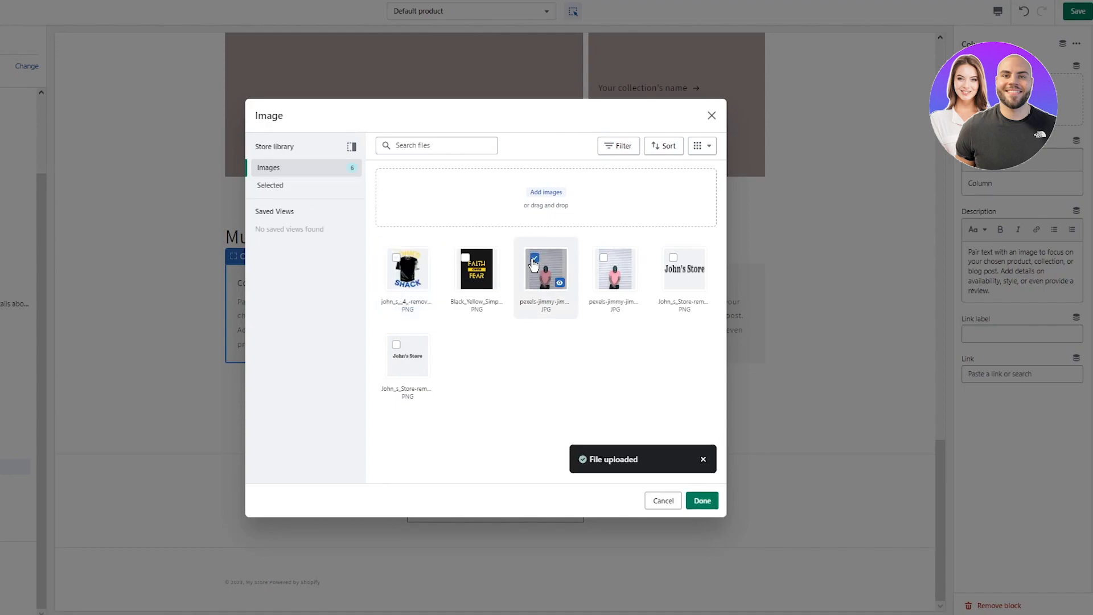
click(702, 500)
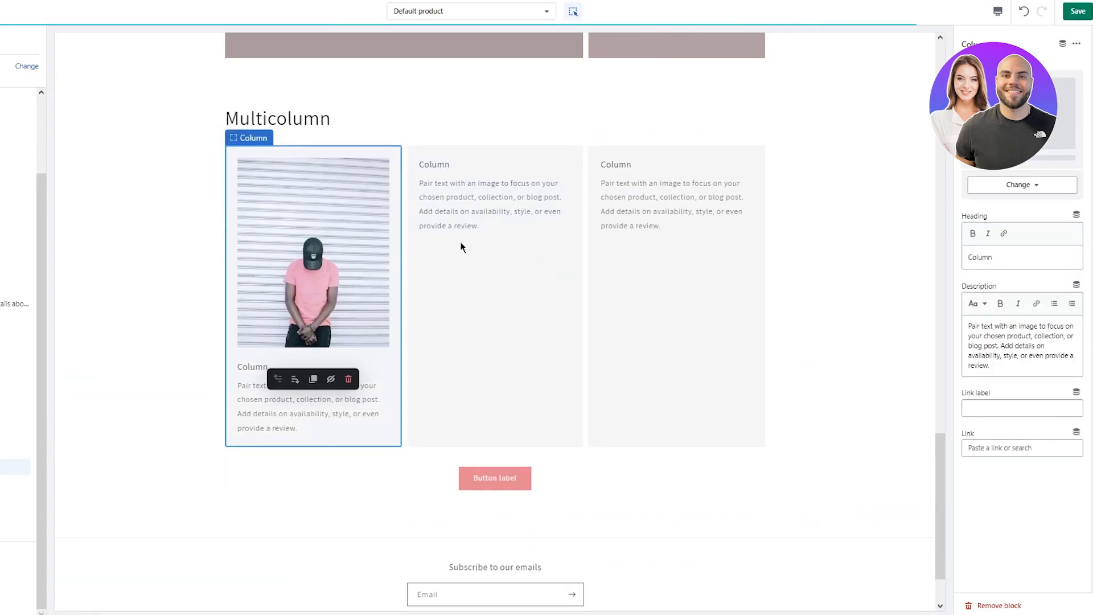
click(462, 241)
click(1020, 93)
click(479, 264)
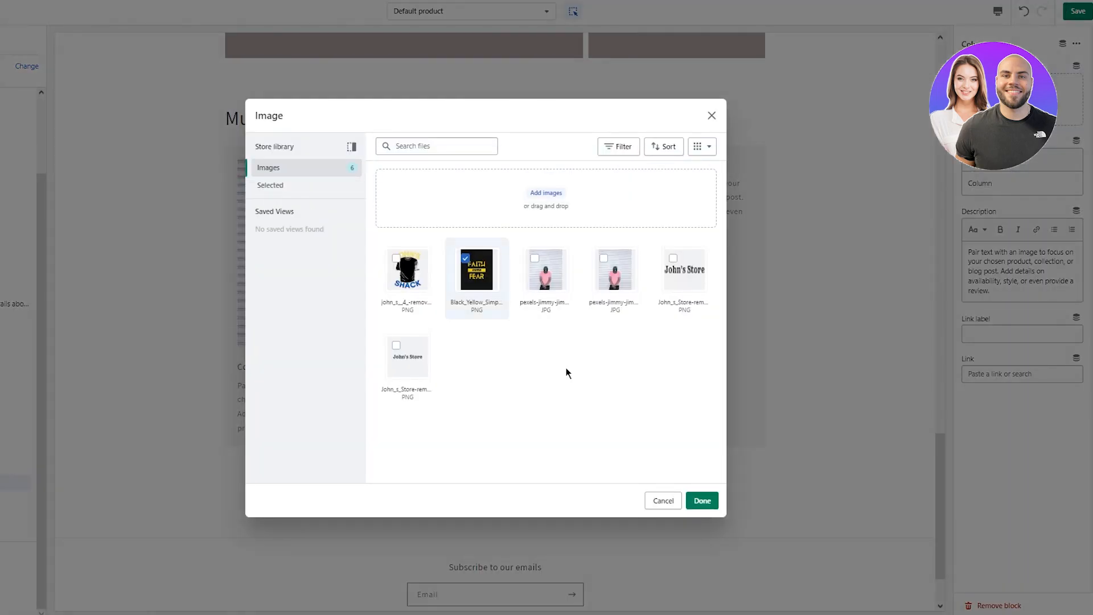
click(704, 502)
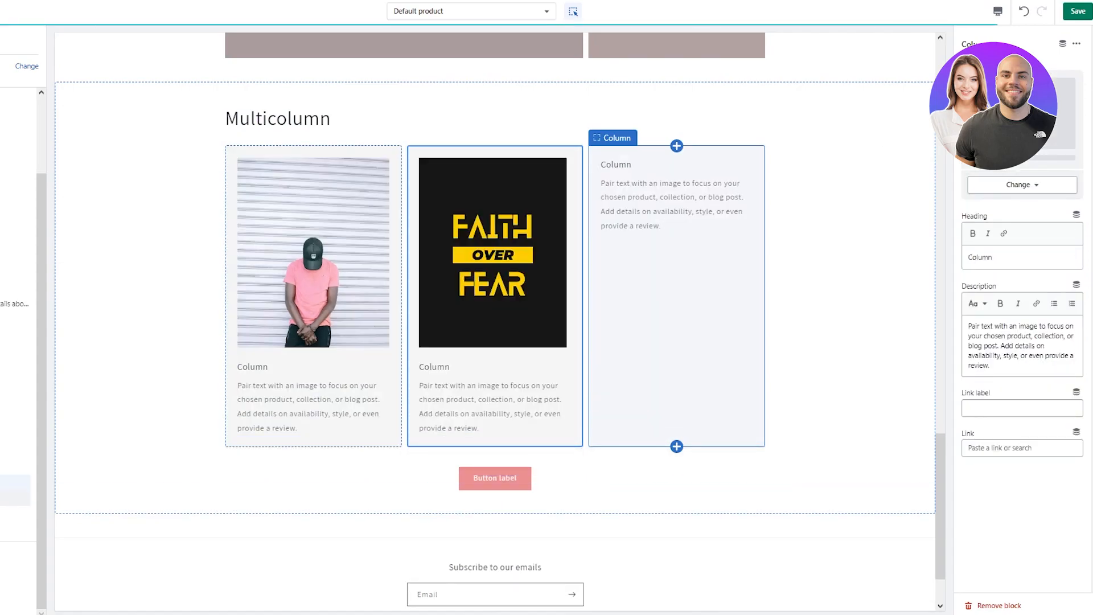
- Set the john_s__4_-removebg-preview image as the third column's image
click(1021, 99)
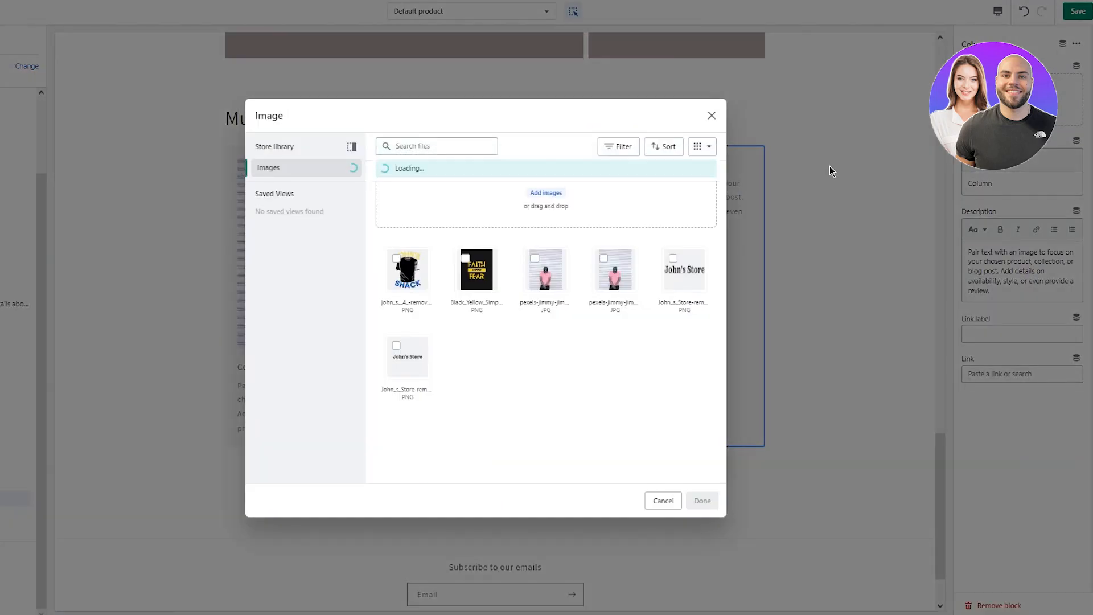
click(415, 268)
click(709, 507)
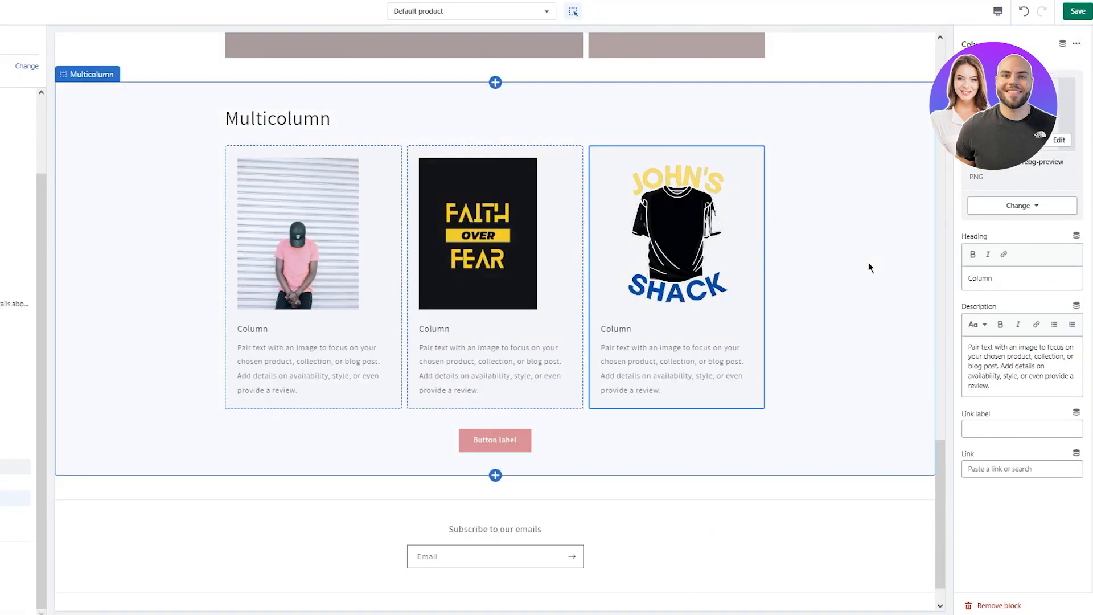
click(345, 237)
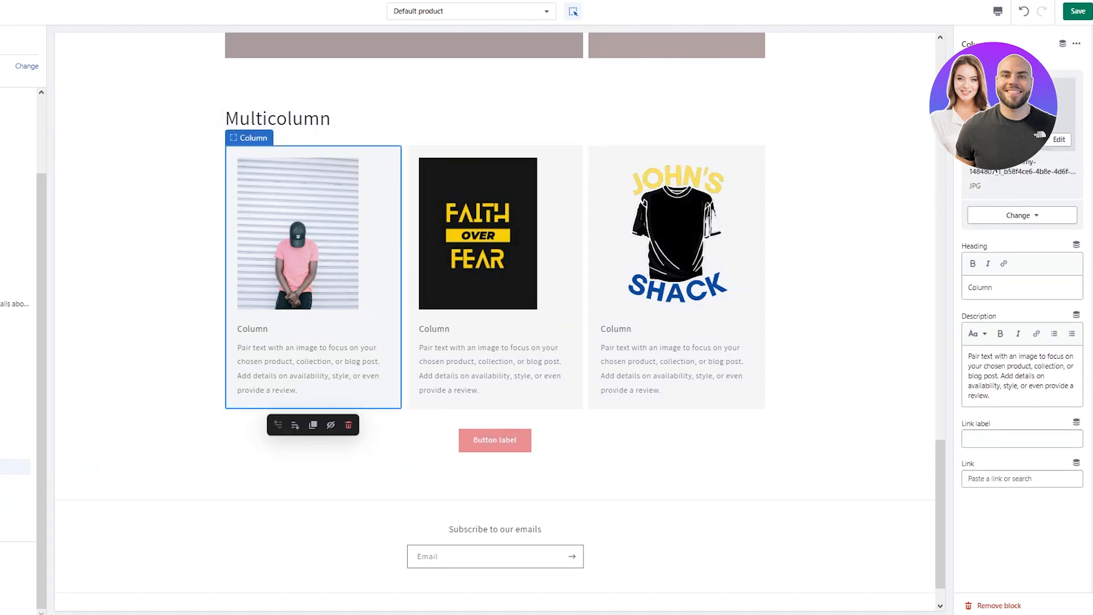
drag(1046, 399, 887, 296)
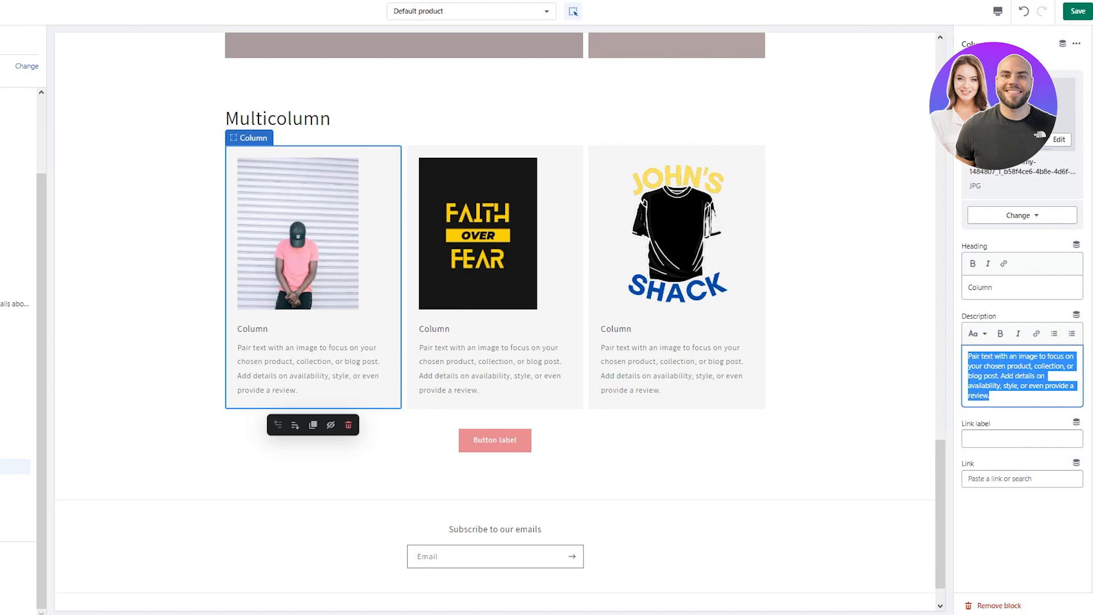
key(alt+Tab)
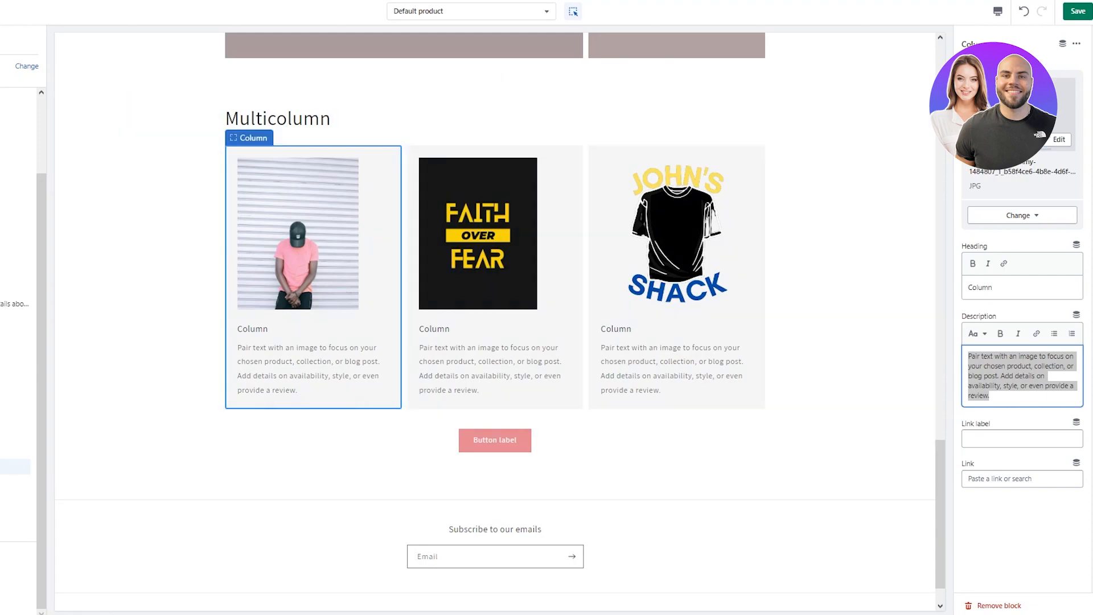
- Add a Page section below the Multicolumn section and save the product template
click(15, 530)
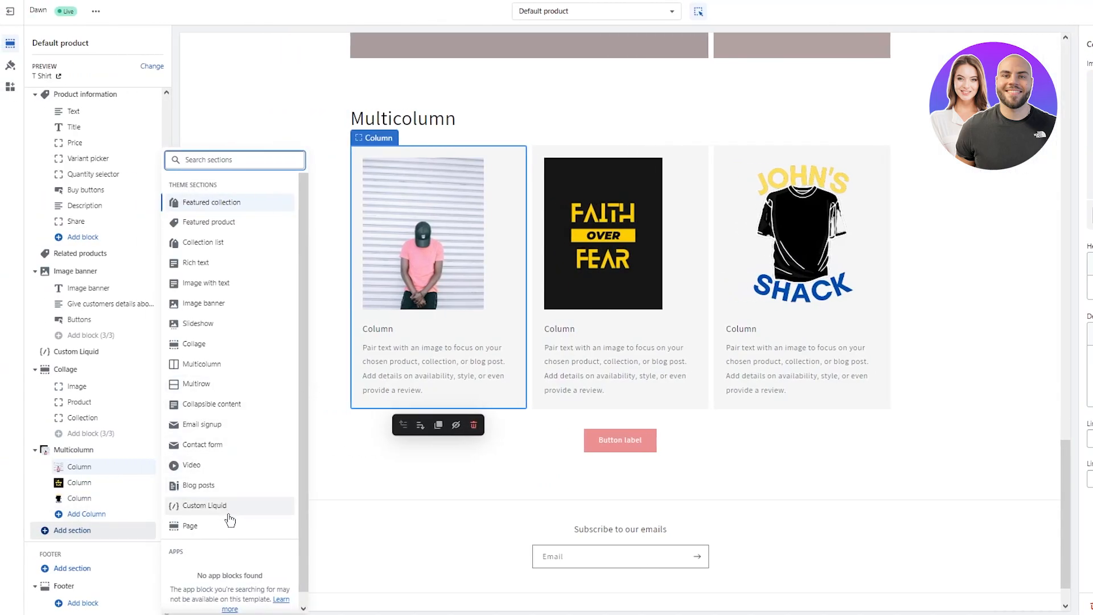
scroll(211, 385, down, 1)
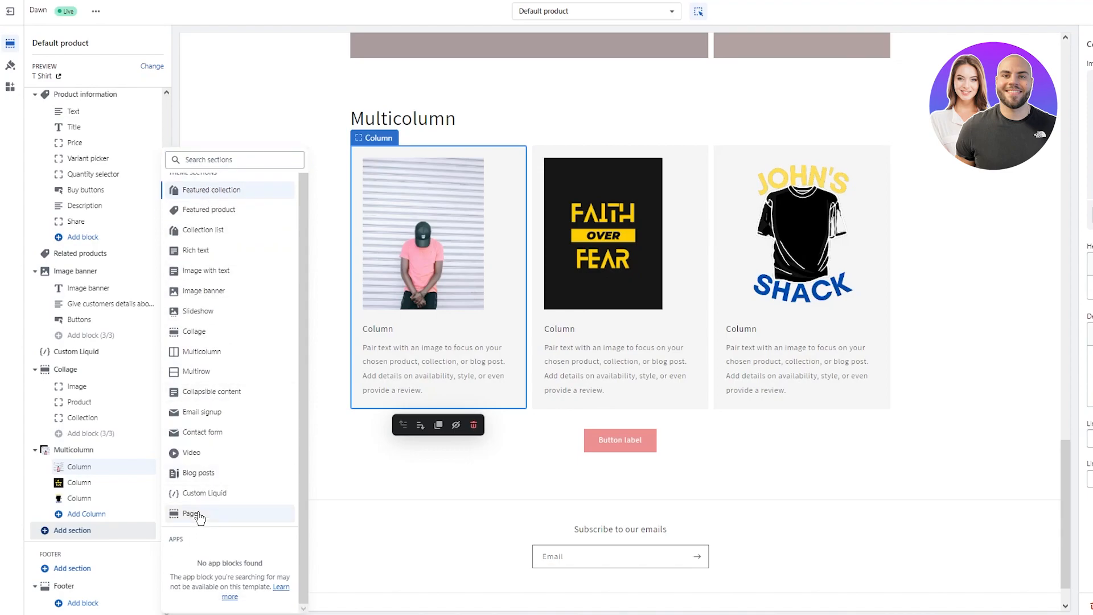
click(193, 514)
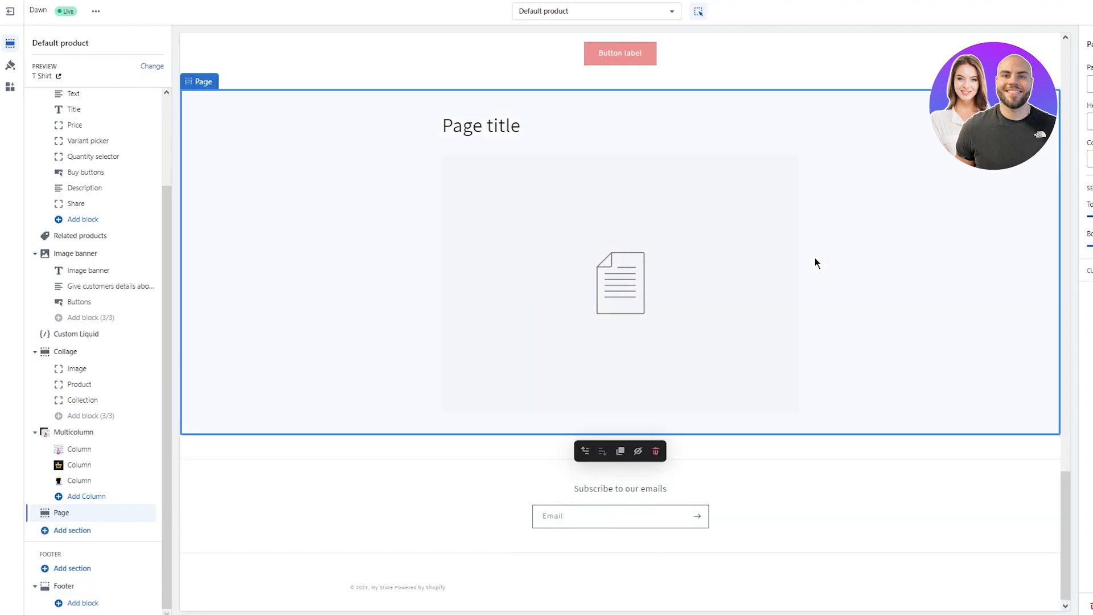
scroll(815, 263, up, 20)
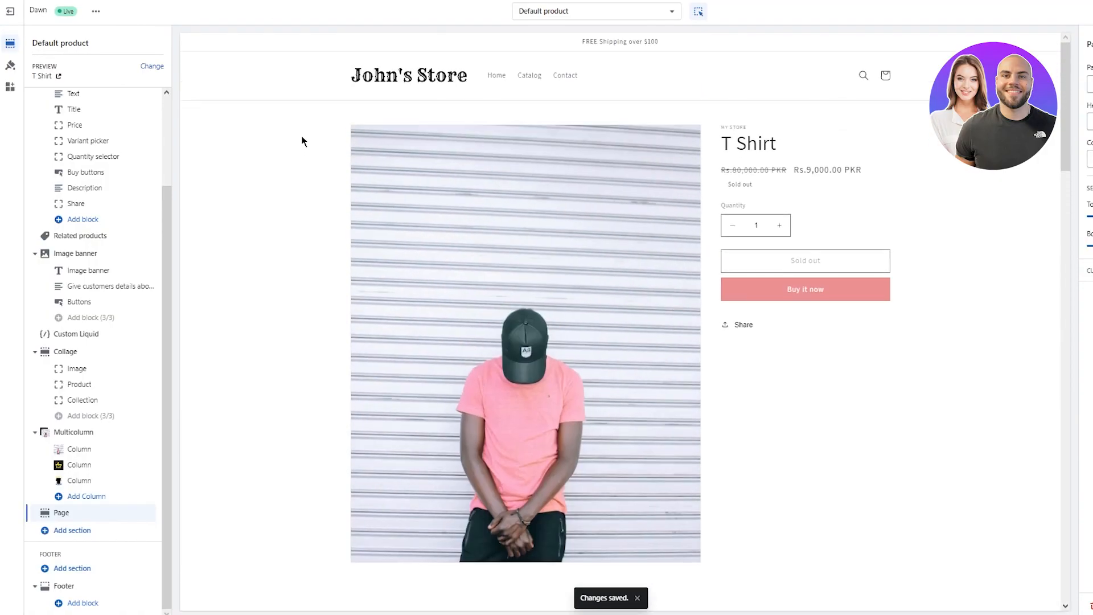
- Exit the theme editor, reopen it for the Dawn theme and open the contact page template
click(11, 11)
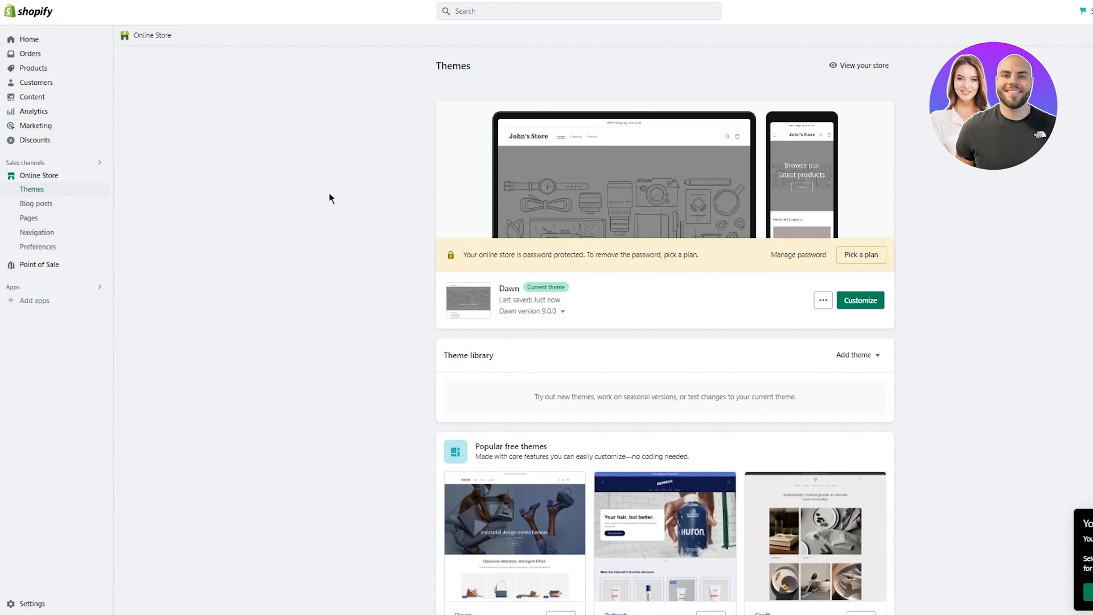
click(841, 302)
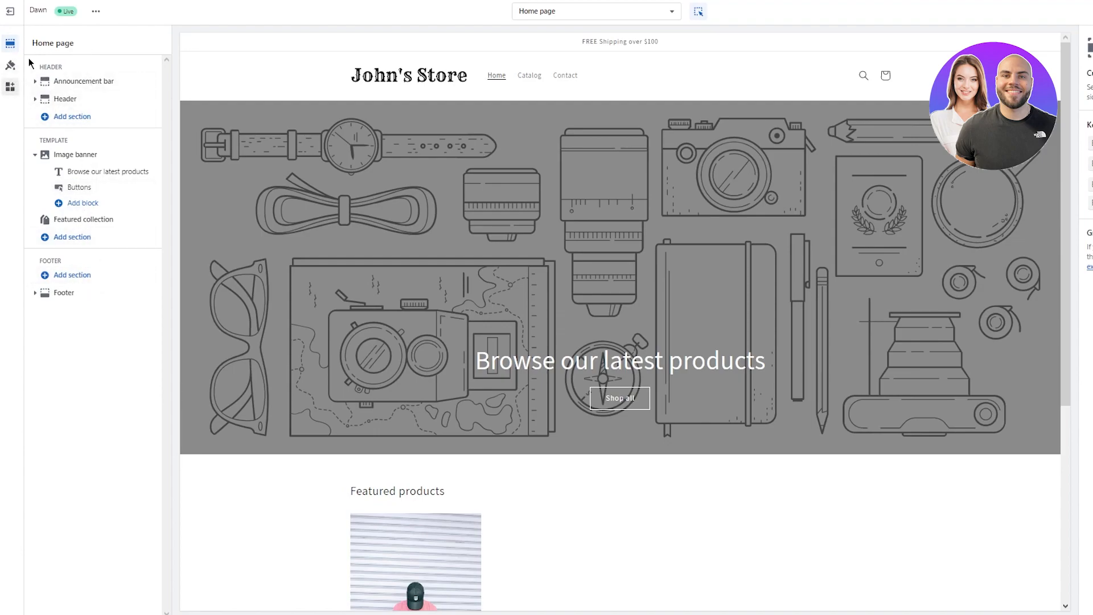
click(657, 10)
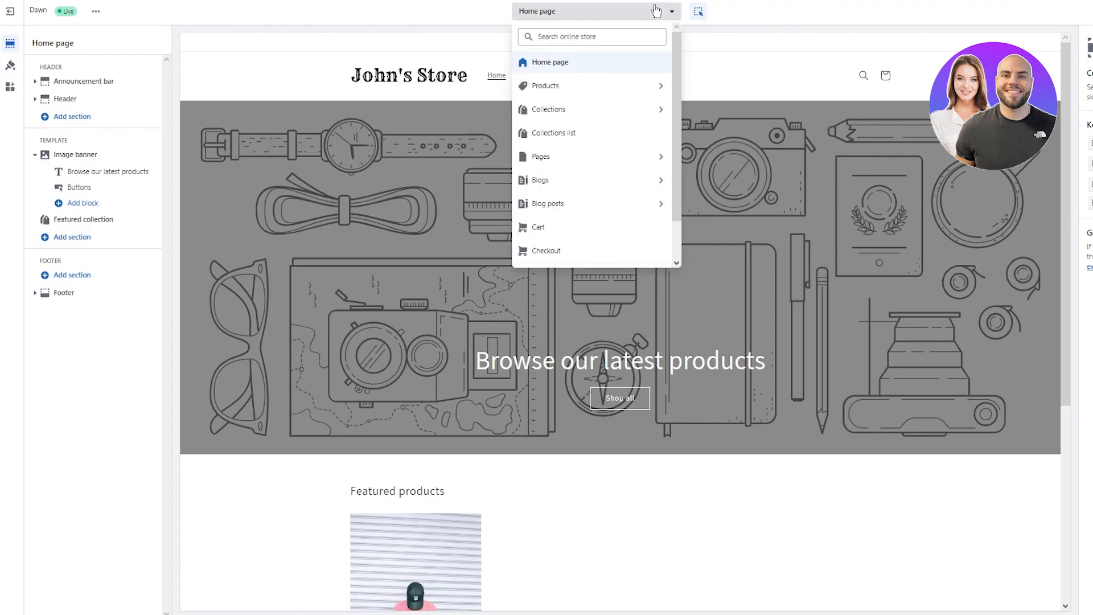
click(584, 157)
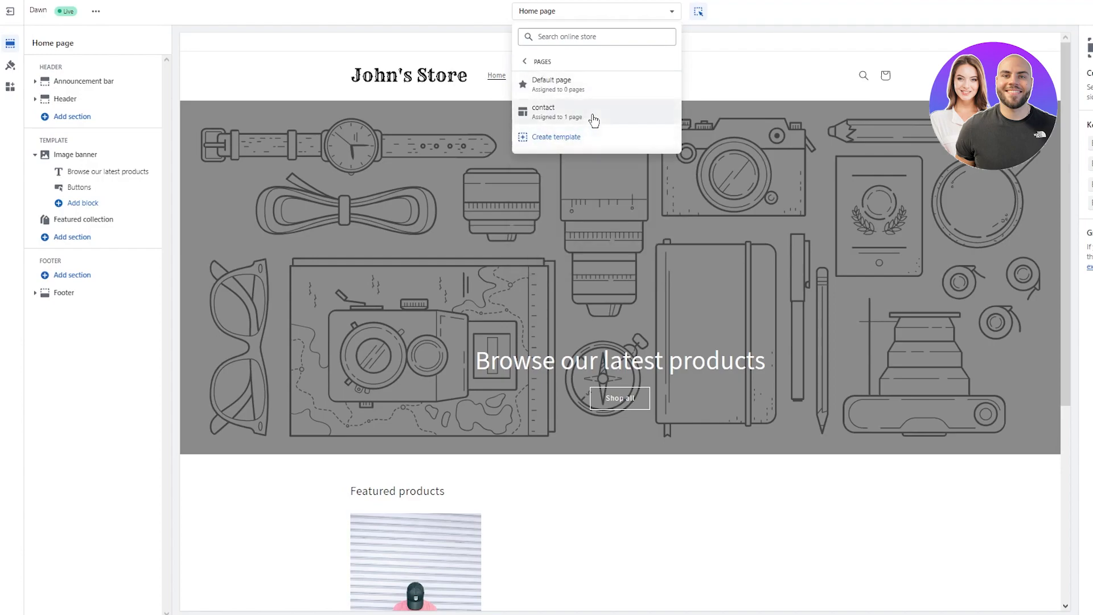
click(592, 116)
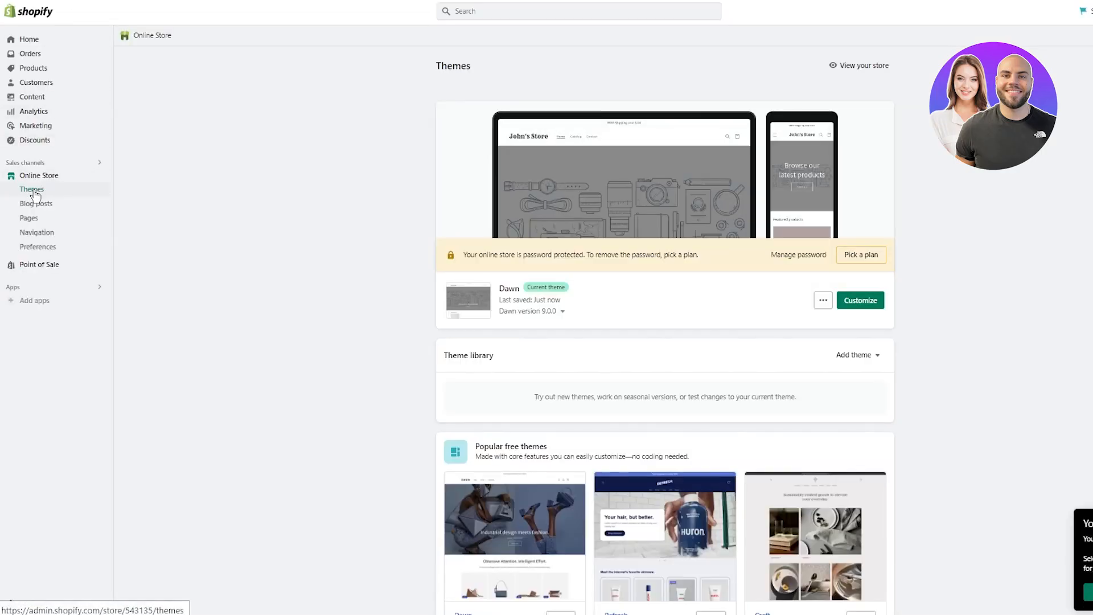
- Add a new page to the online store and title it Contact Us
click(53, 219)
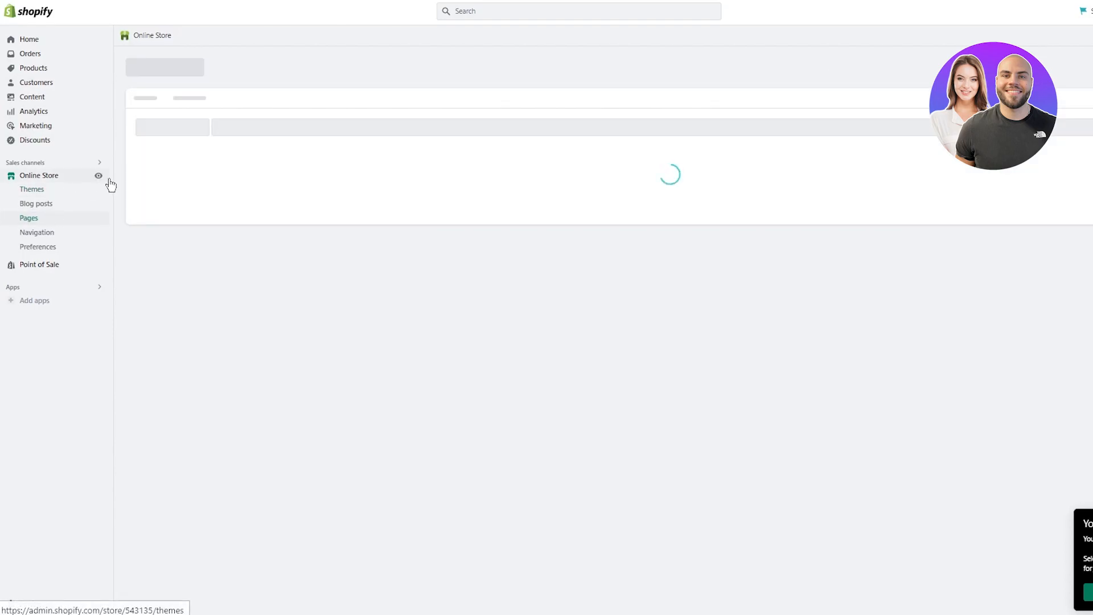
click(1092, 66)
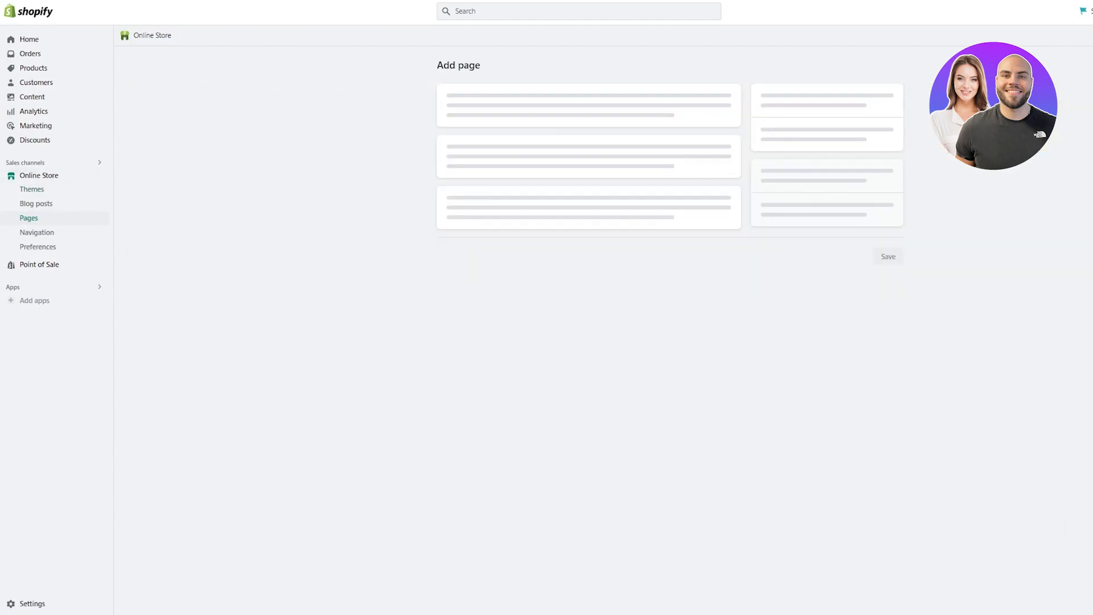
click(570, 122)
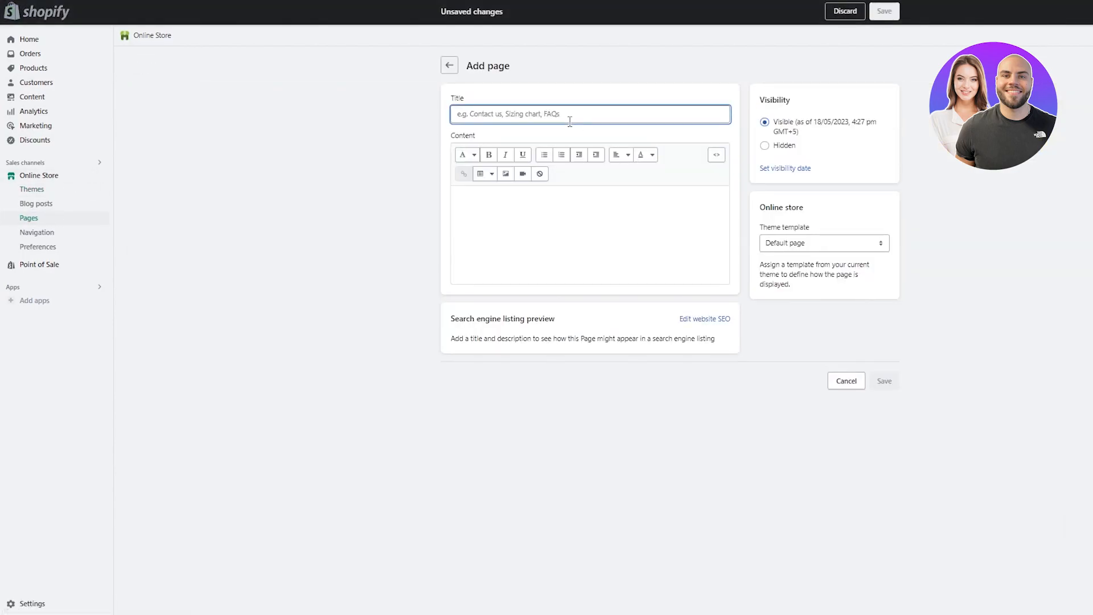
text(Contact)
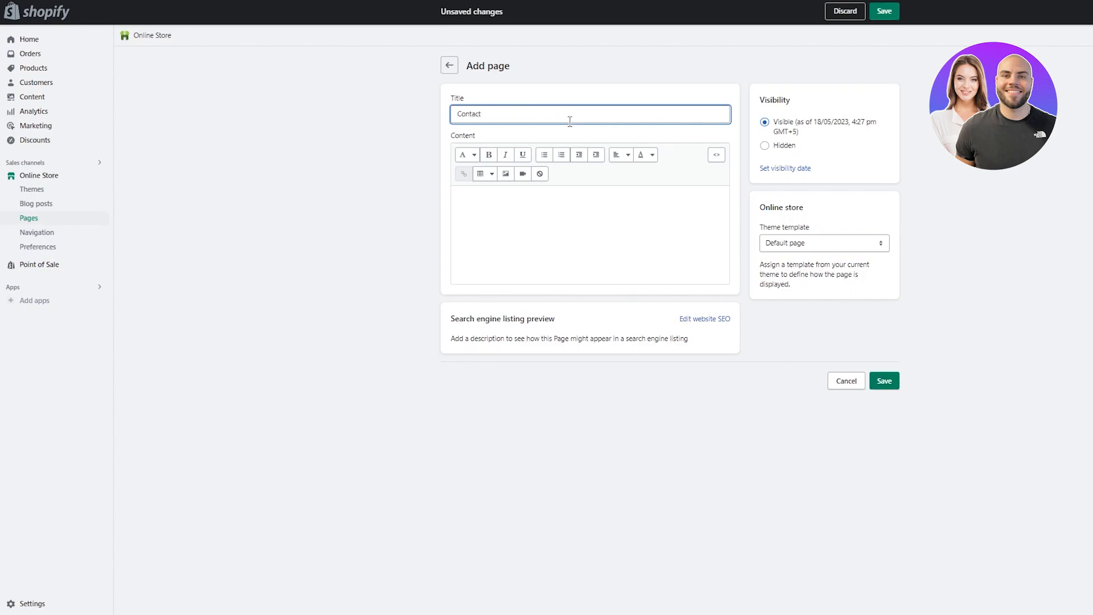
text( Us)
click(567, 234)
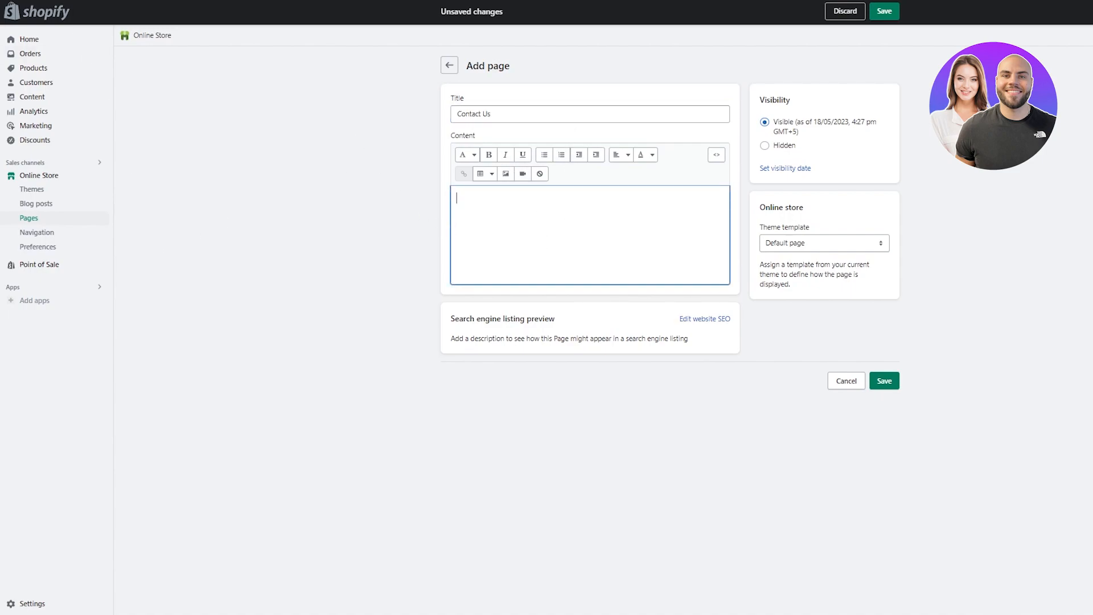
- Open the store's policy settings in a separate browser tab and fill the contact information from its template
right_click(48, 607)
click(118, 426)
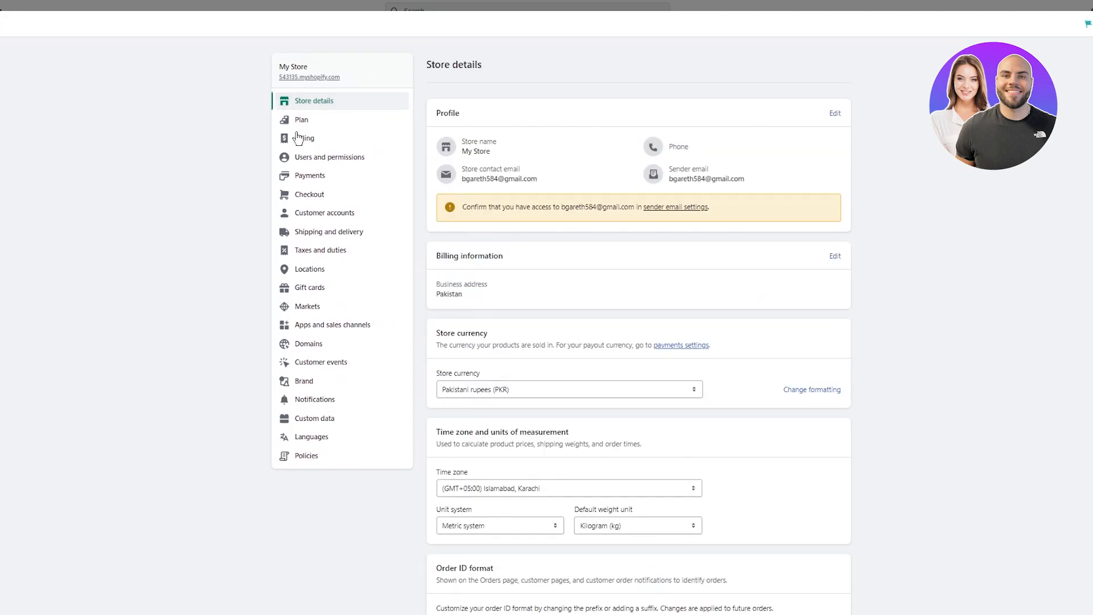
click(306, 456)
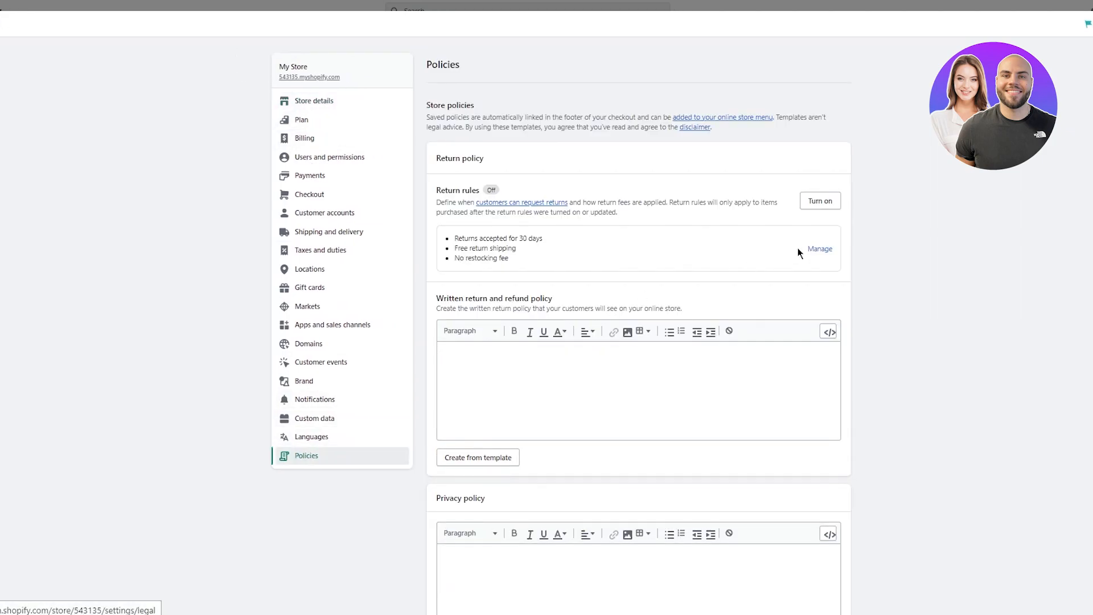
scroll(686, 257, down, 8)
scroll(685, 257, up, 8)
scroll(686, 257, down, 5)
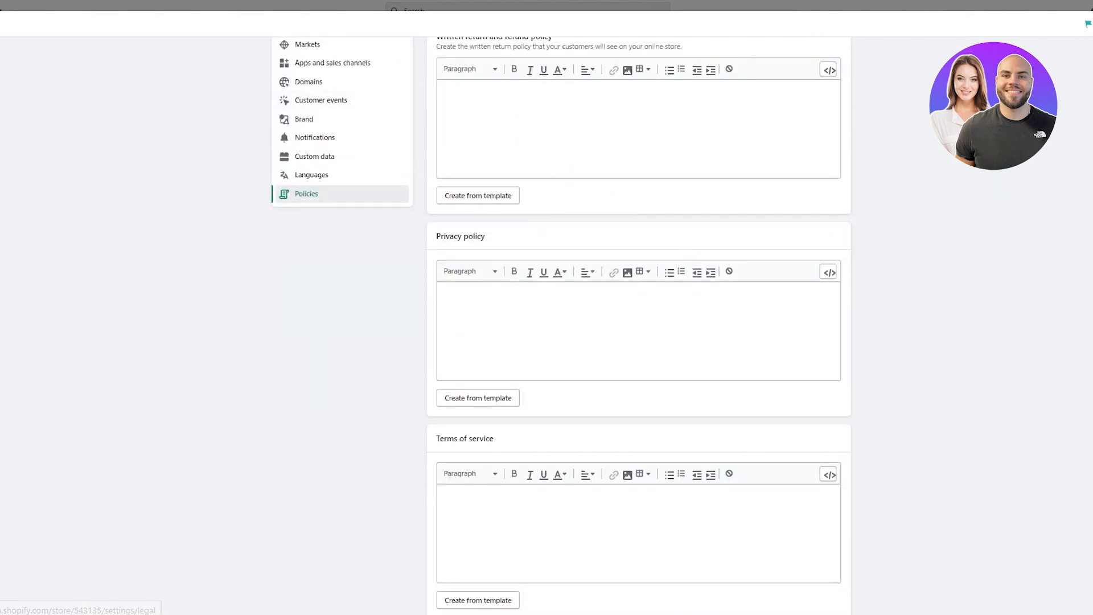
scroll(588, 286, down, 9)
click(462, 549)
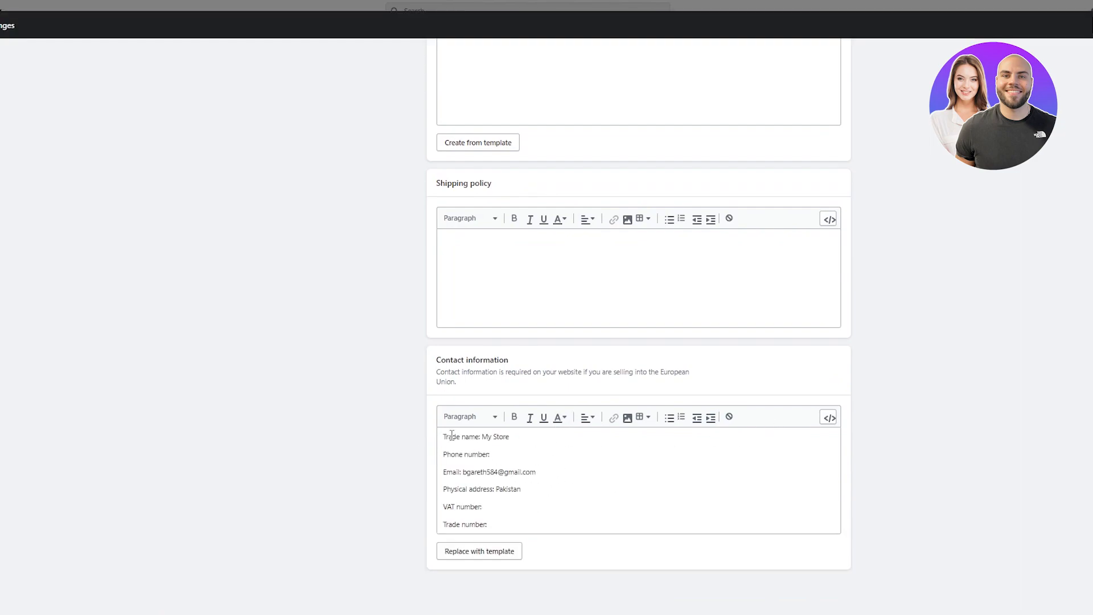
- Copy the contact information text into the Contact Us page's content and save the page
drag(445, 436, 526, 517)
click(529, 460)
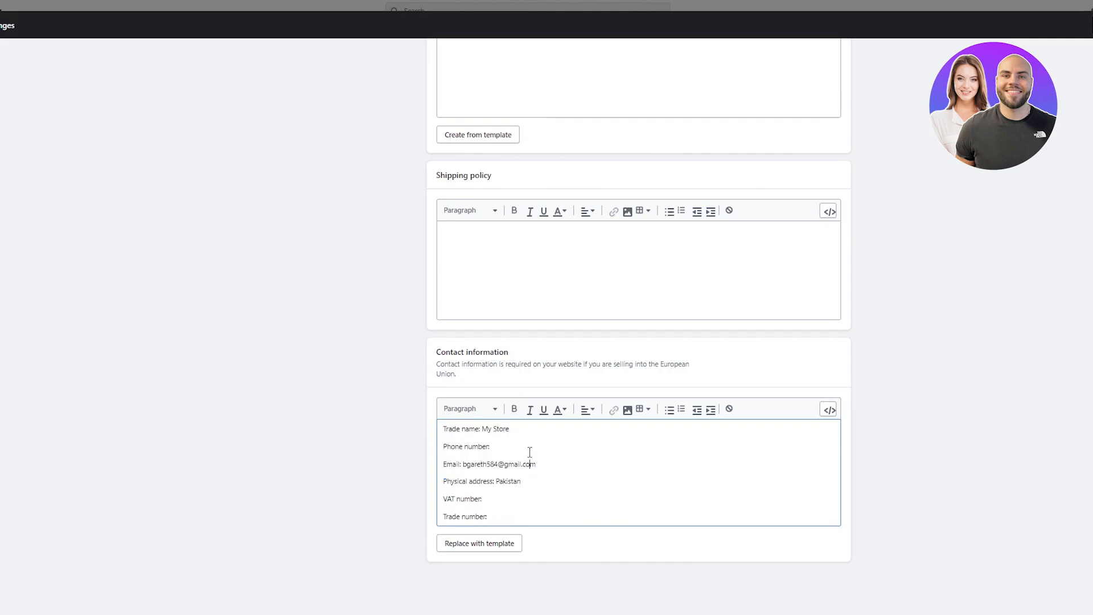
drag(441, 428, 614, 549)
key(ctrl+c)
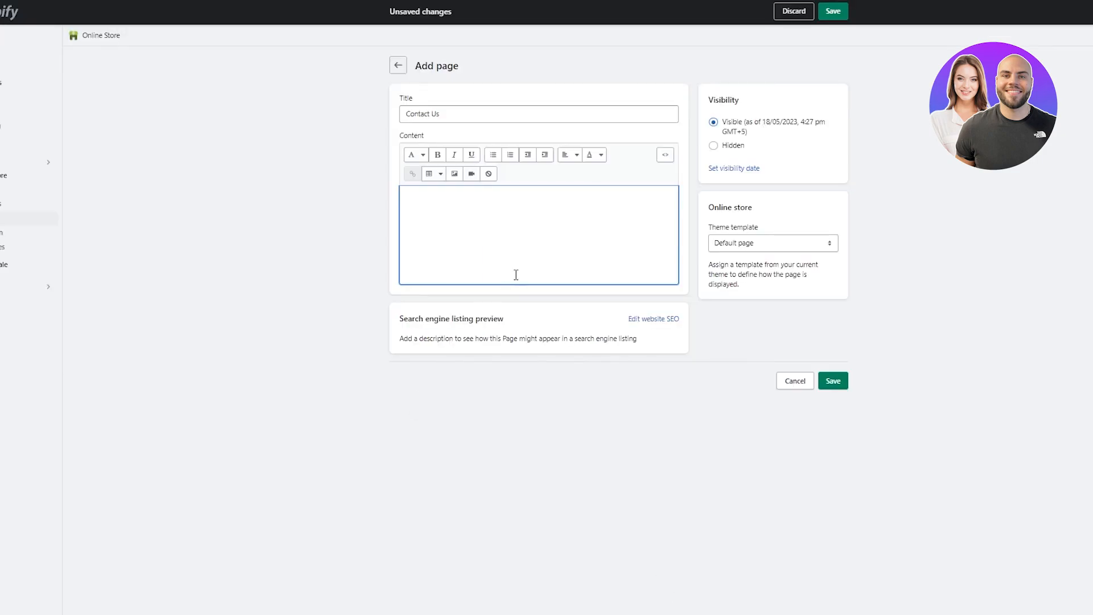
right_click(518, 189)
click(599, 292)
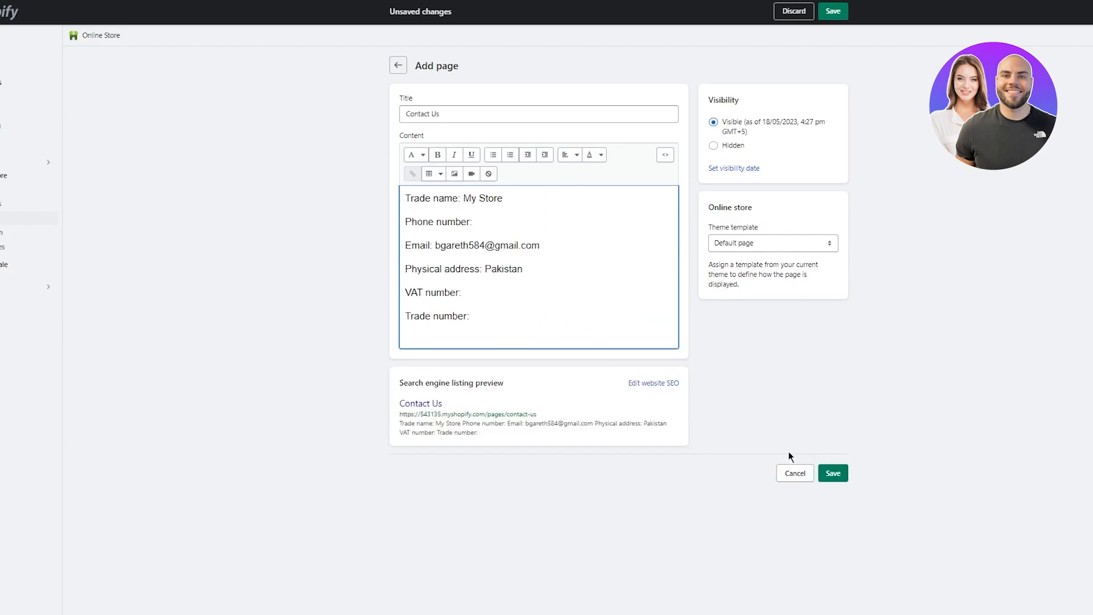
click(844, 476)
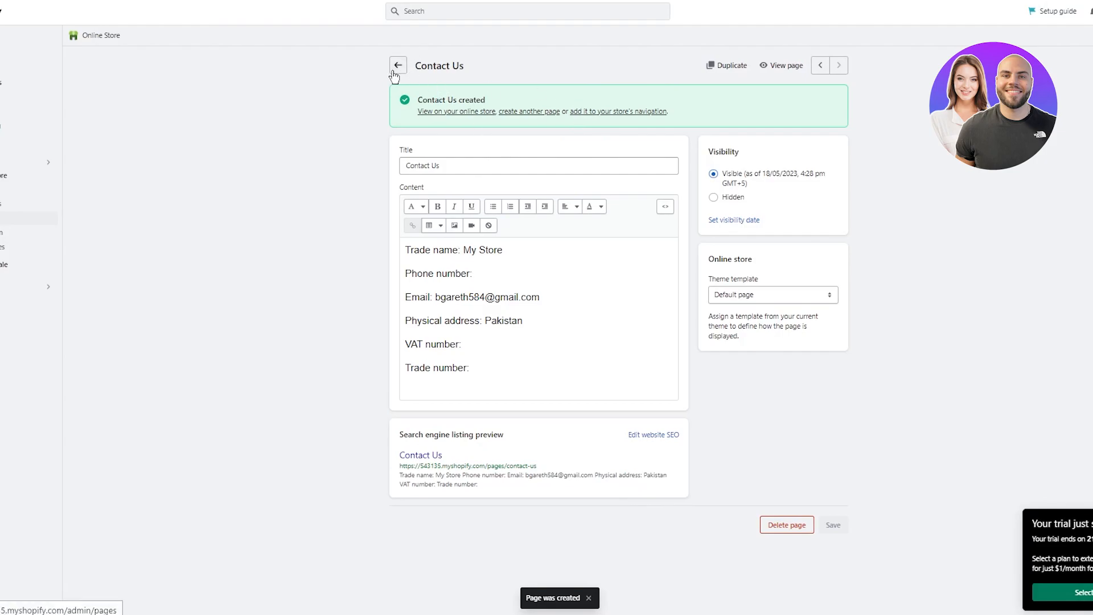
- Add another page to the online store and title it Privacy Policy
click(394, 73)
click(1057, 69)
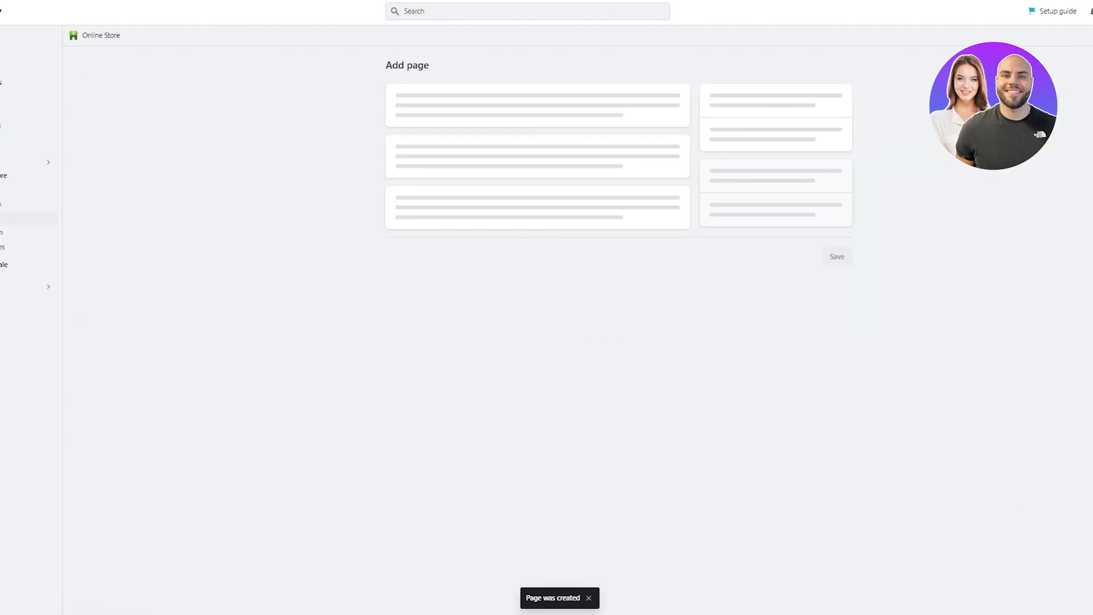
click(452, 117)
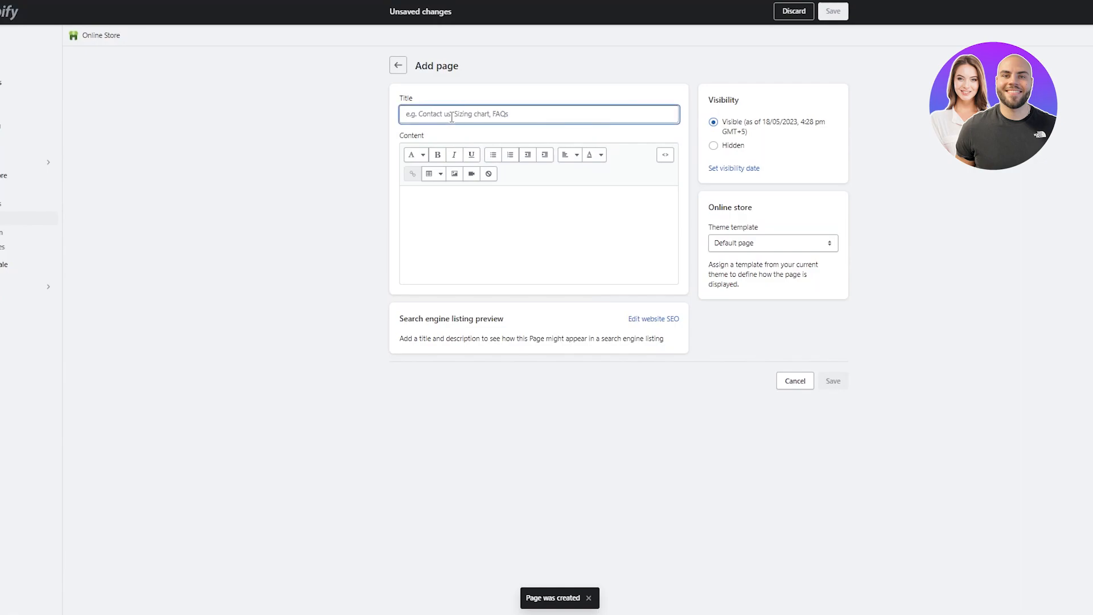
text(Priv)
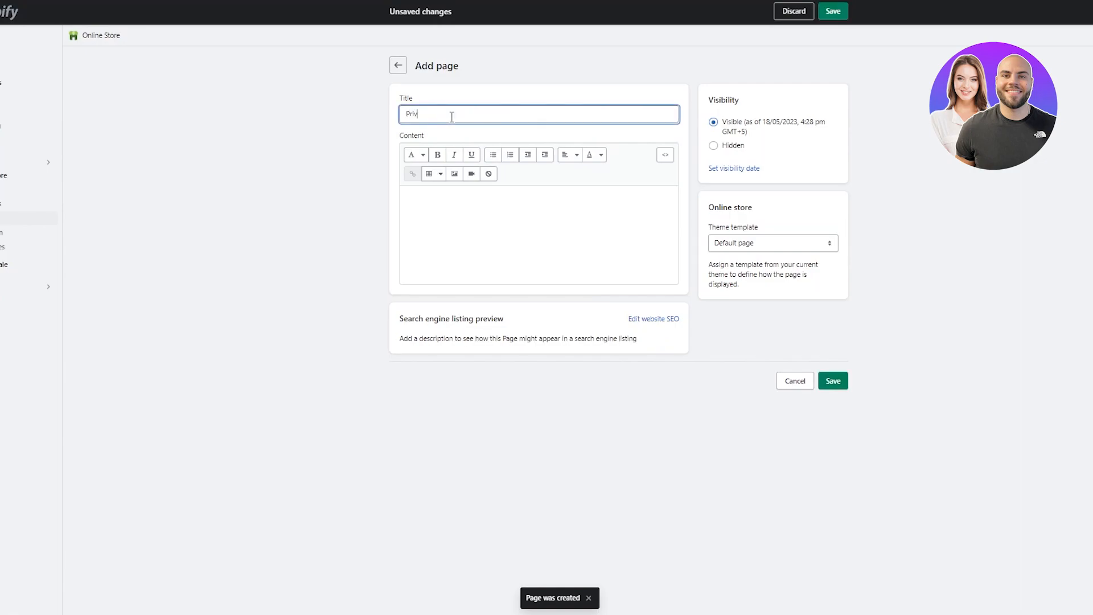
text(acy Polic)
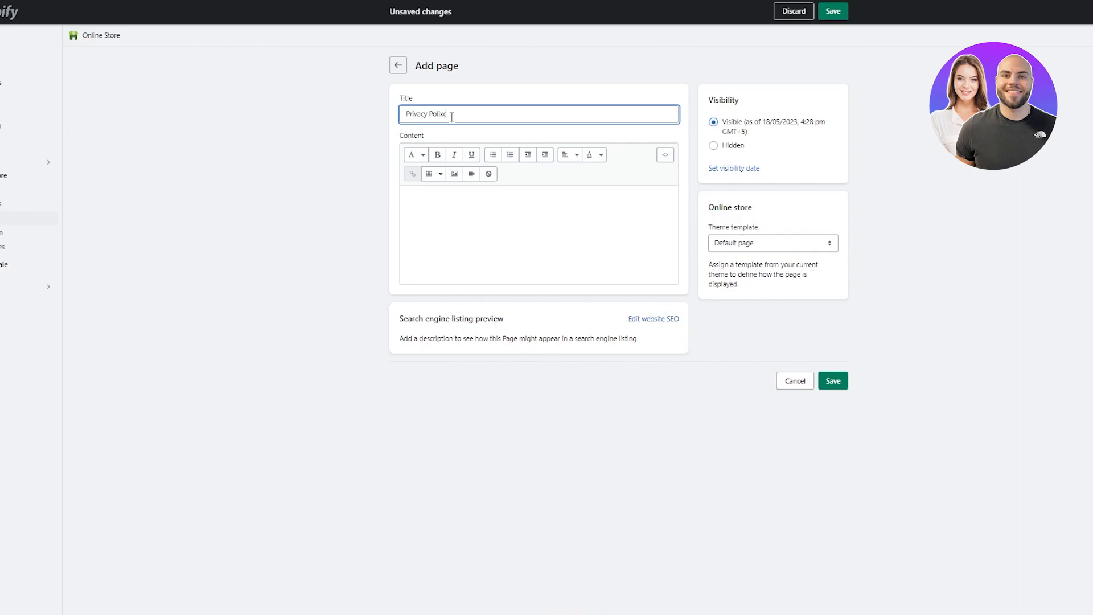
key(BackSpace)
key(BackSpace)
click(506, 204)
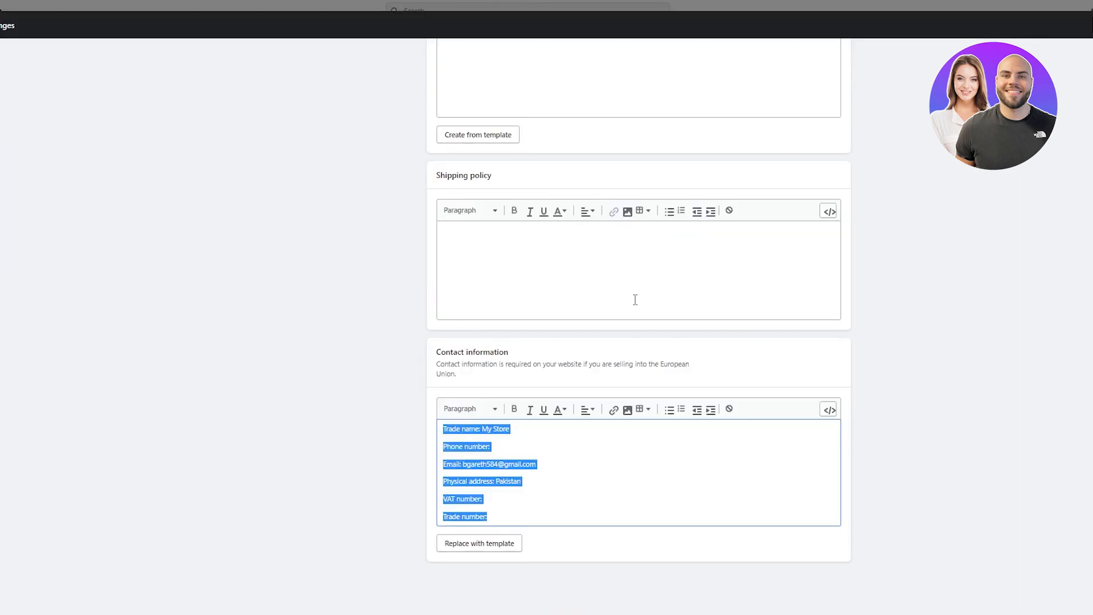
- Generate the privacy policy from its template in the store policy settings and copy its full text
scroll(647, 307, up, 4)
scroll(662, 367, up, 10)
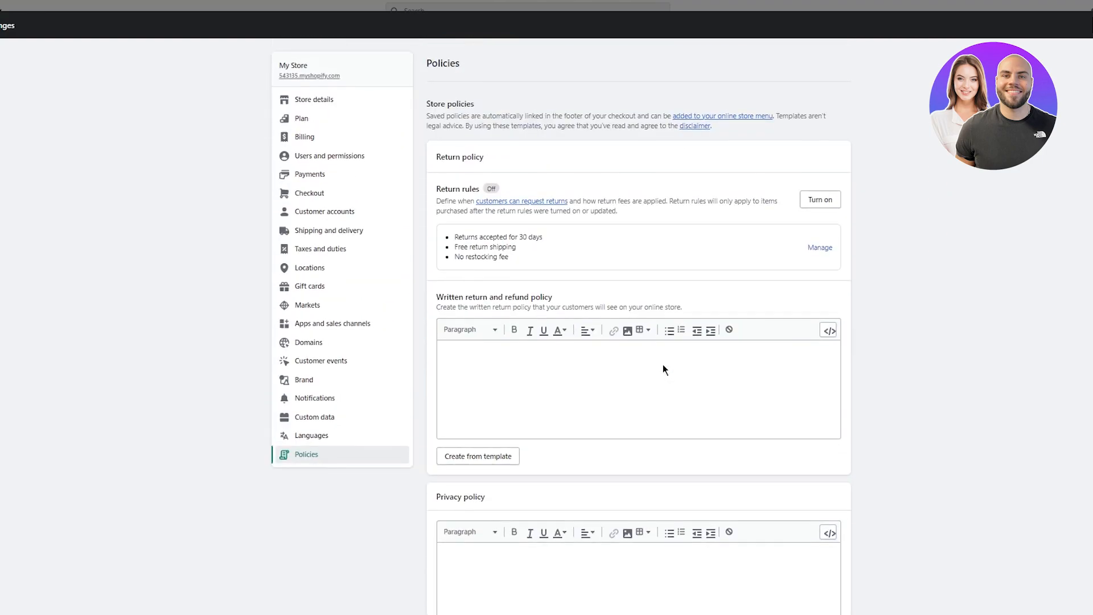
scroll(705, 314, down, 5)
click(477, 398)
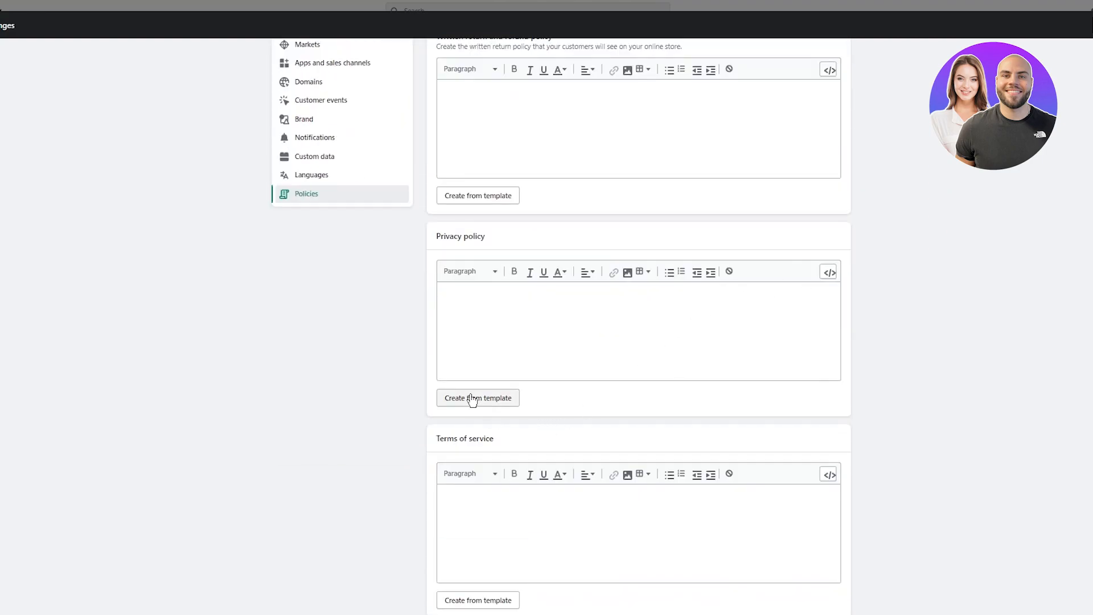
click(449, 297)
key(ctrl+a)
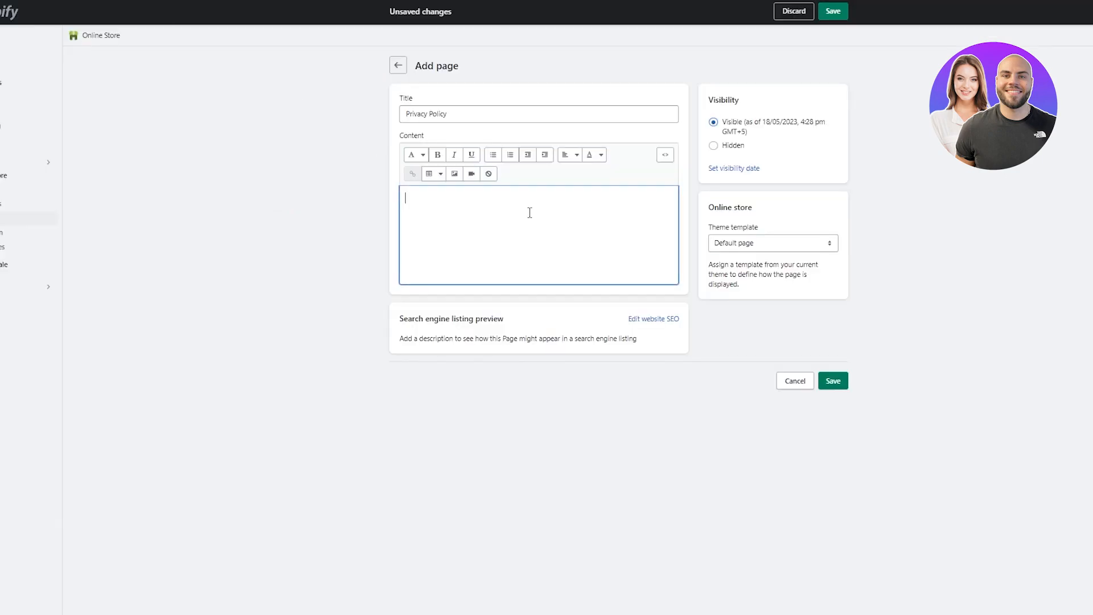
- Paste the policy text into the Privacy Policy page's content and save the page
right_click(506, 199)
click(551, 297)
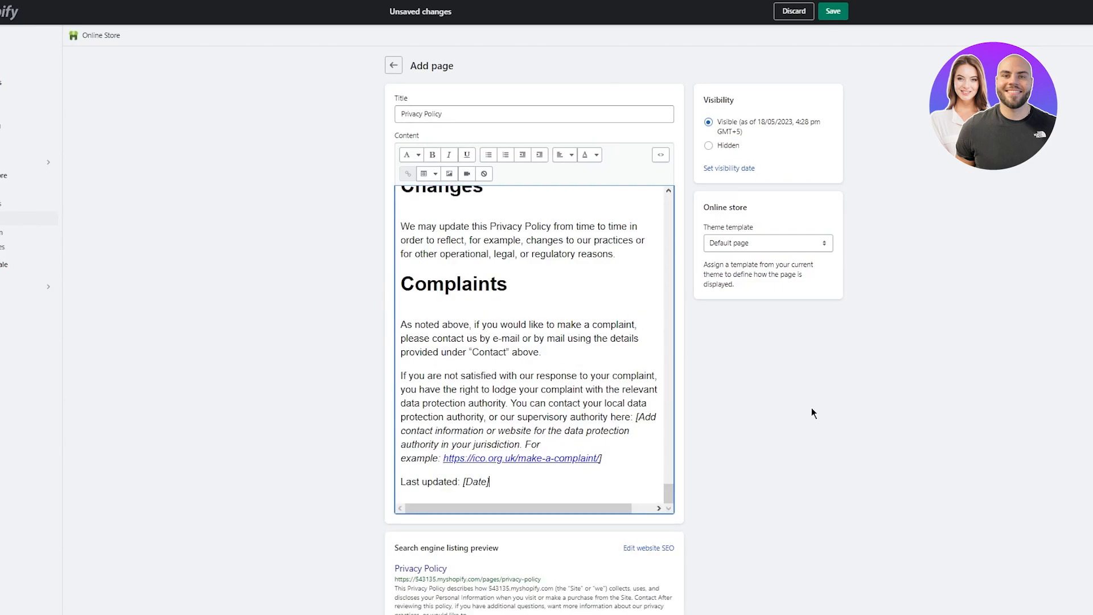
scroll(716, 447, down, 1)
click(831, 598)
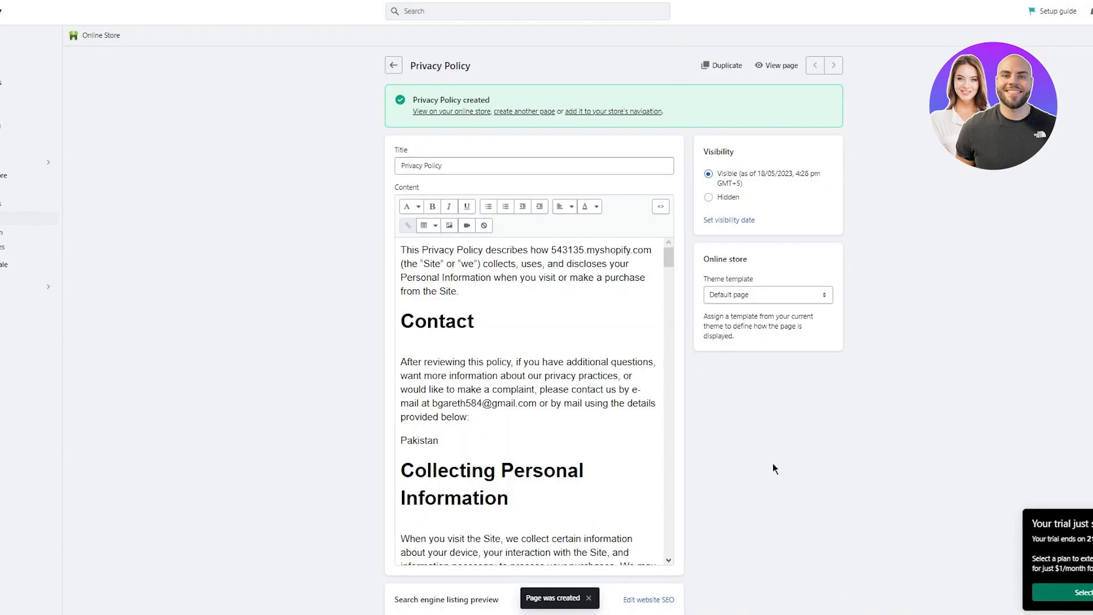
- Add another page to the online store and title it Terms Of Service
click(397, 67)
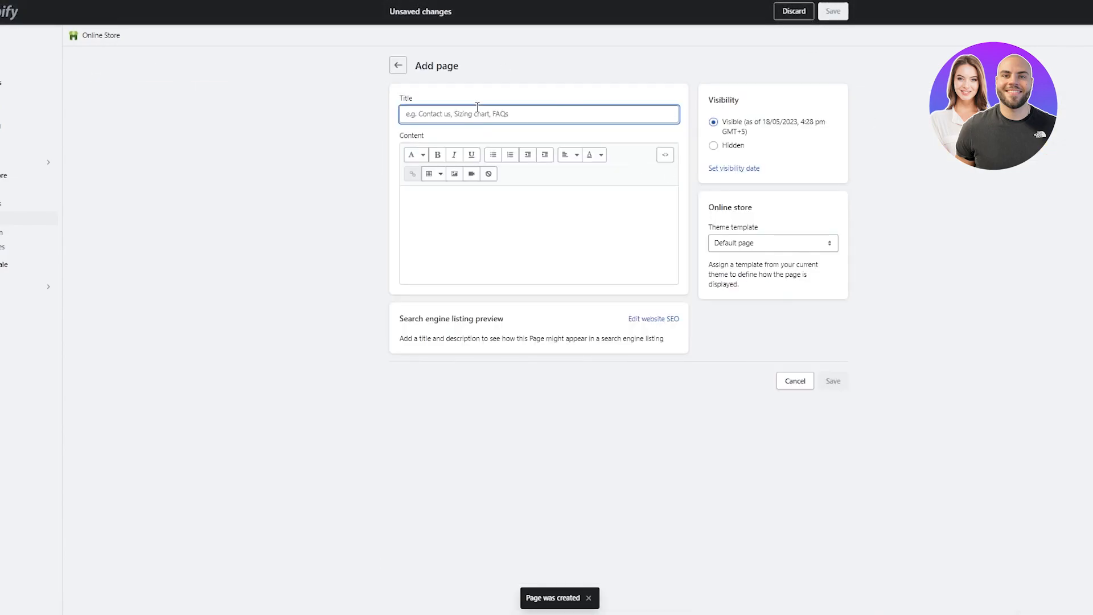
text(Terms O)
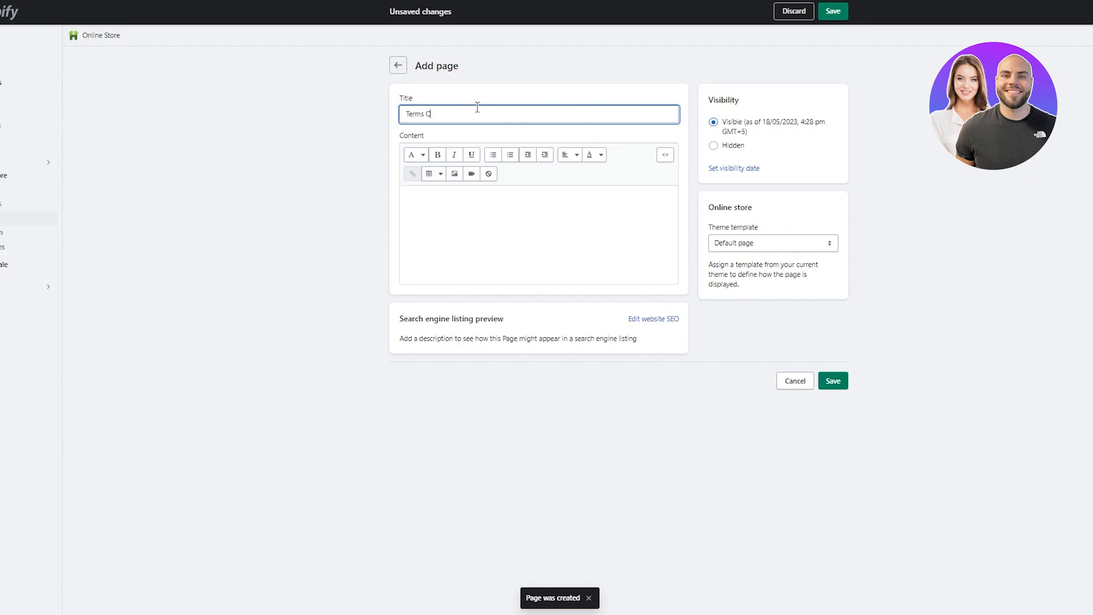
text(f Service)
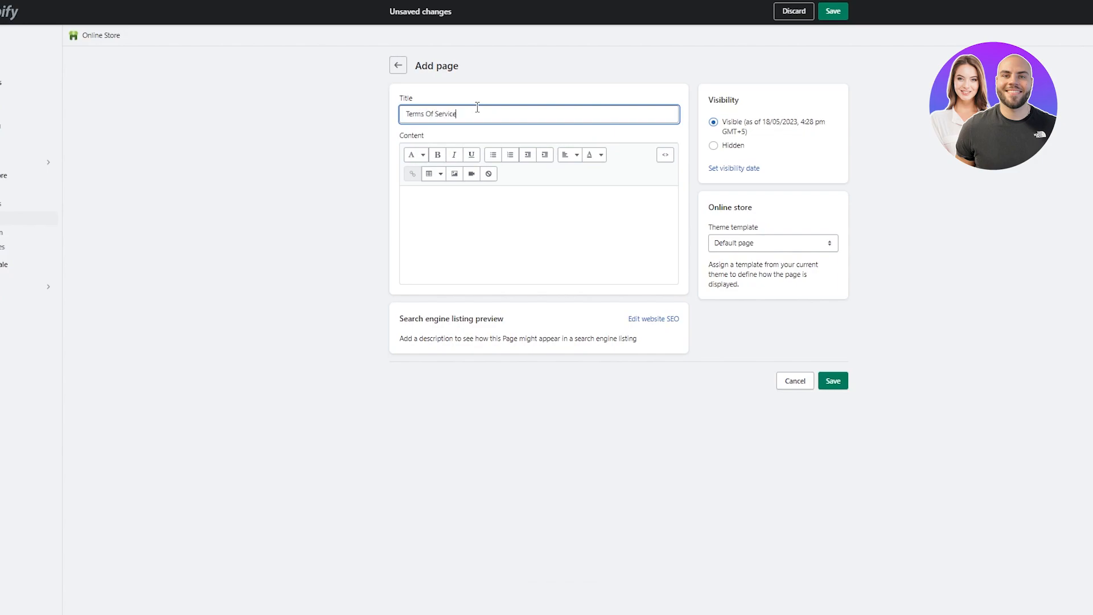
click(413, 243)
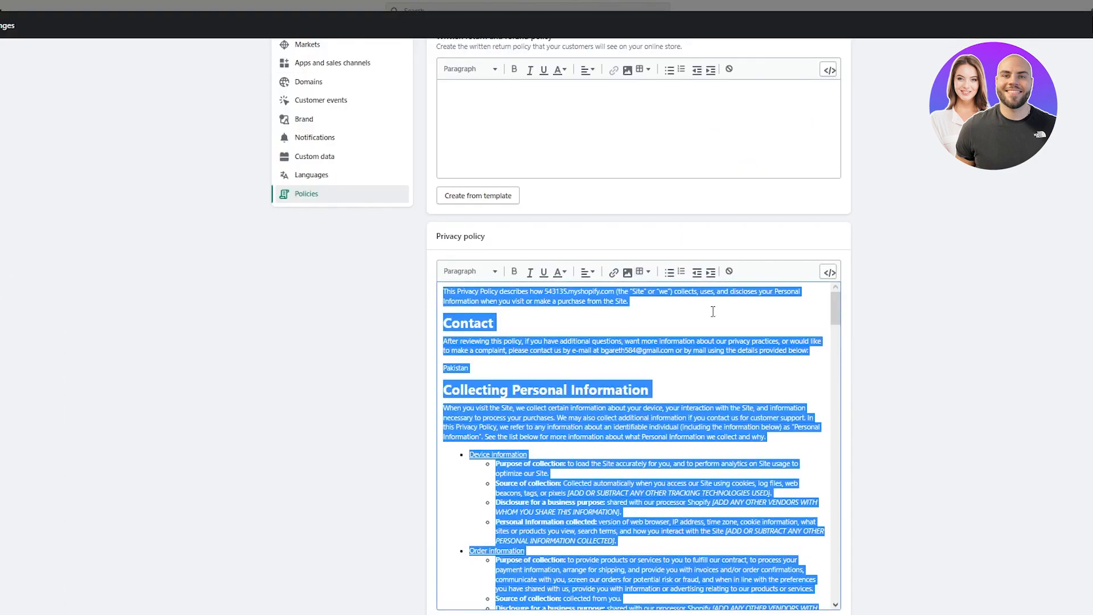
- Generate the terms of service from its template in the store policy settings and copy its full text
scroll(375, 119, up, 5)
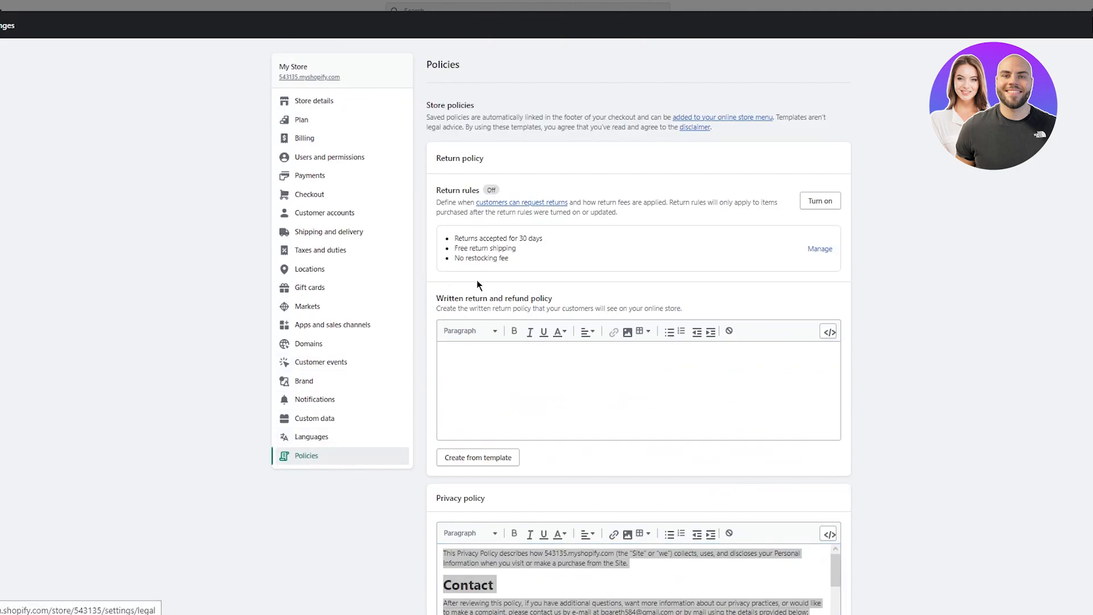
scroll(476, 279, down, 3)
scroll(470, 325, up, 2)
scroll(477, 284, down, 10)
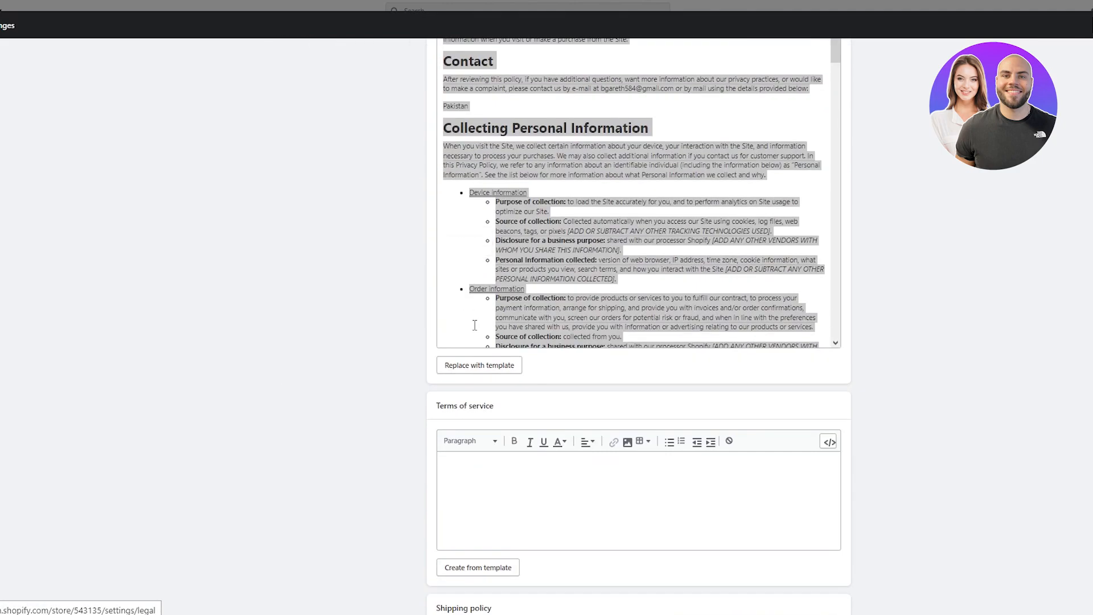
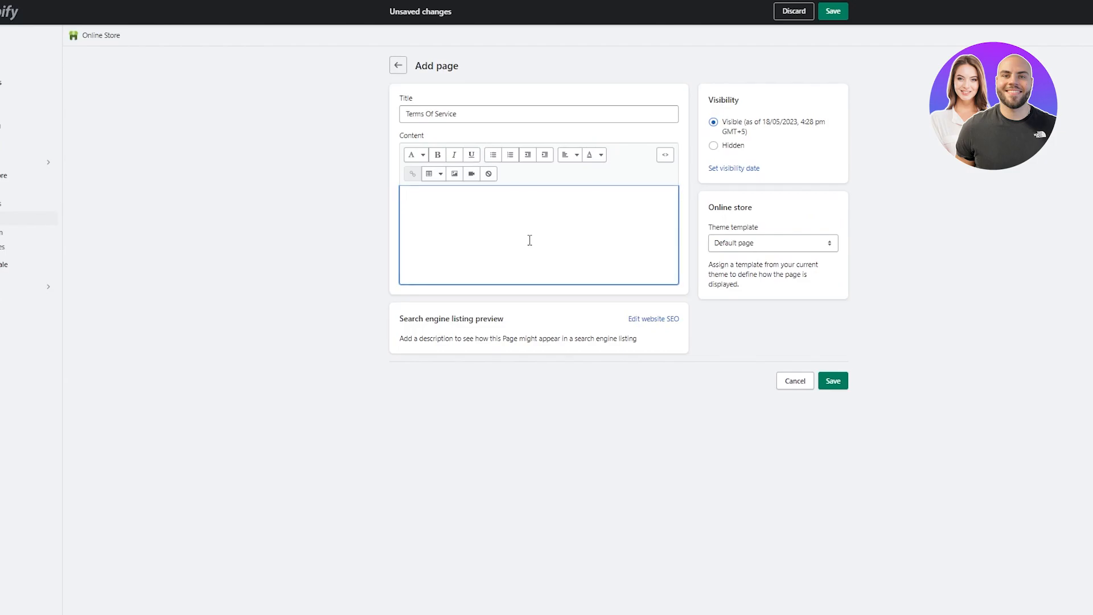
- Paste the terms text into the Terms Of Service page's content and save the page
key(ctrl+v)
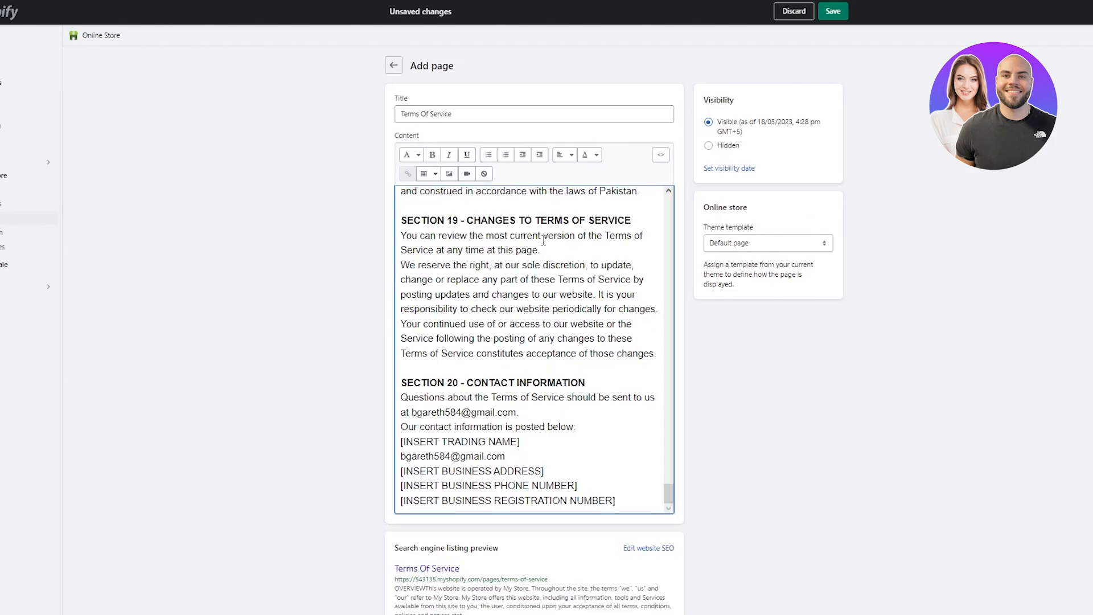
scroll(530, 240, down, 1)
click(830, 602)
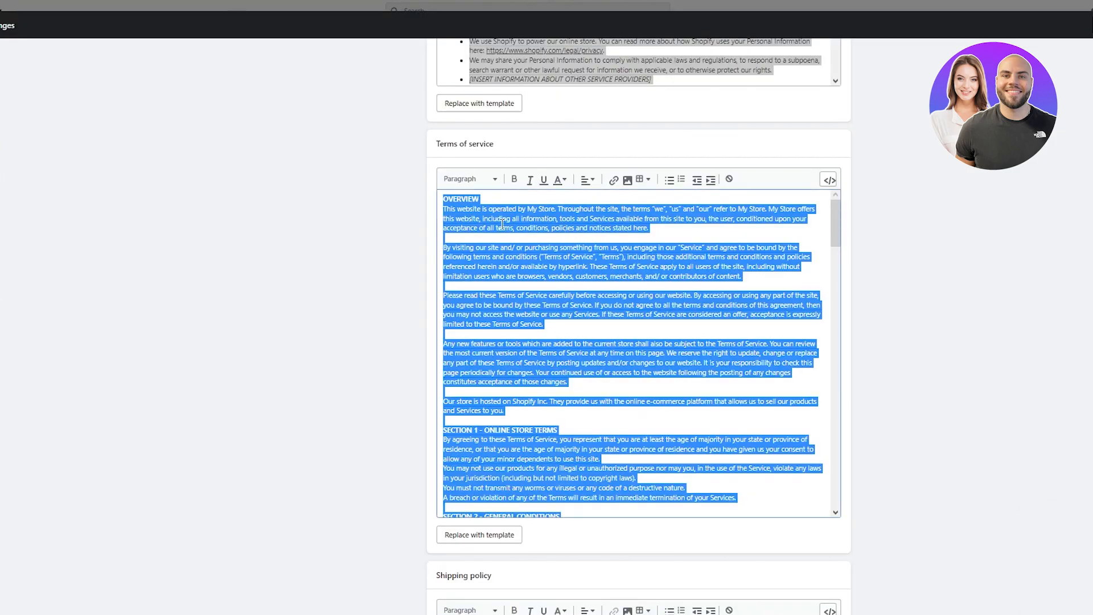
- Generate the written return and refund policy from its template in the store policy settings
scroll(502, 224, down, 7)
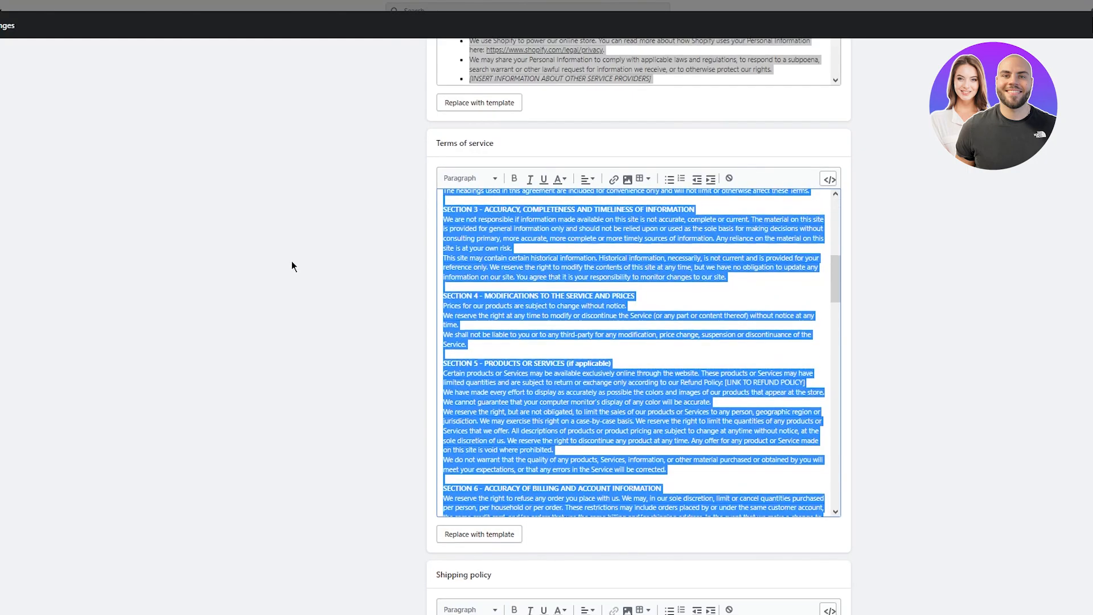
scroll(292, 259, down, 7)
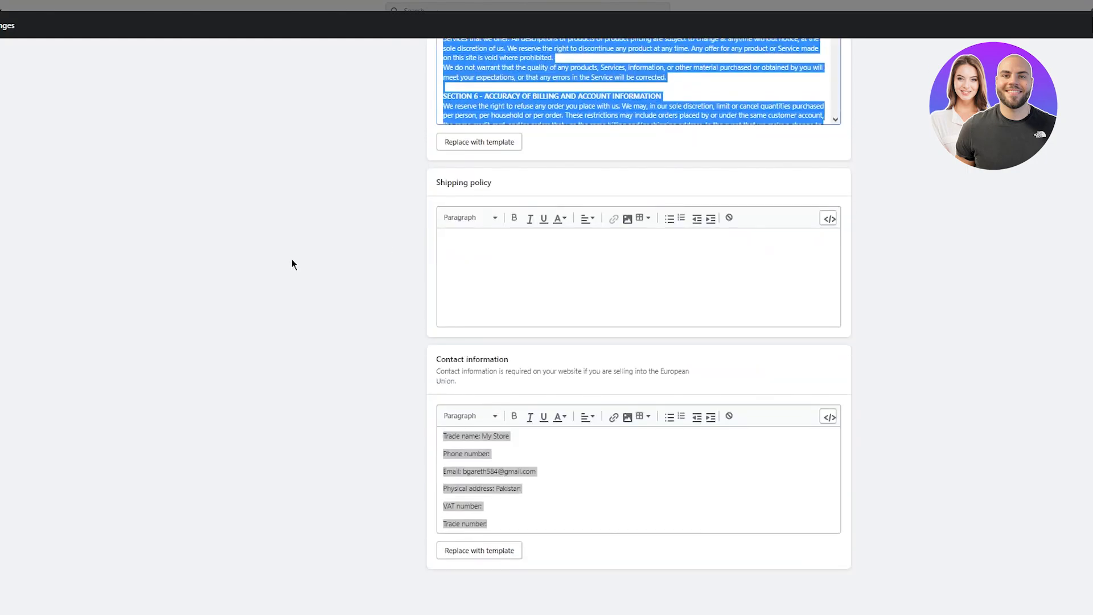
click(351, 286)
click(548, 268)
scroll(280, 226, up, 3)
scroll(280, 230, up, 15)
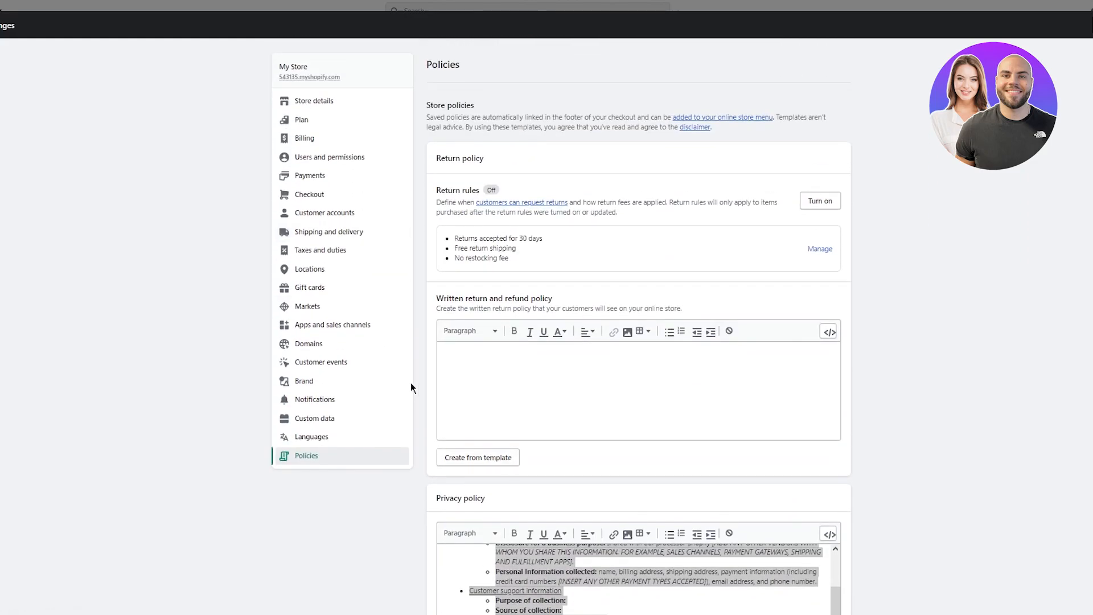
click(498, 458)
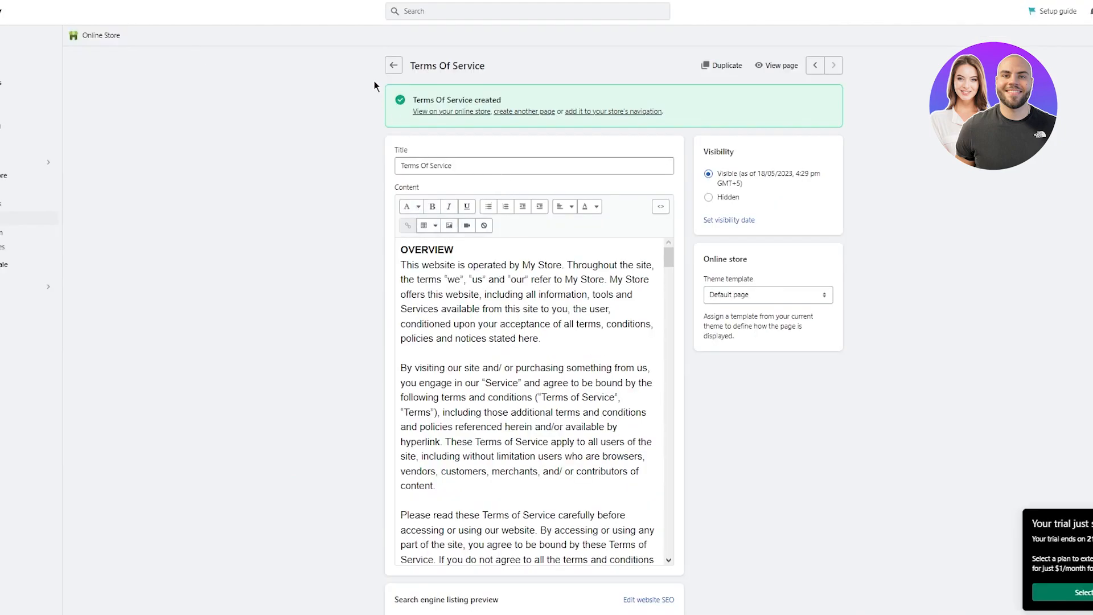
- Add another page to the online store and title it Refund Policy
click(393, 66)
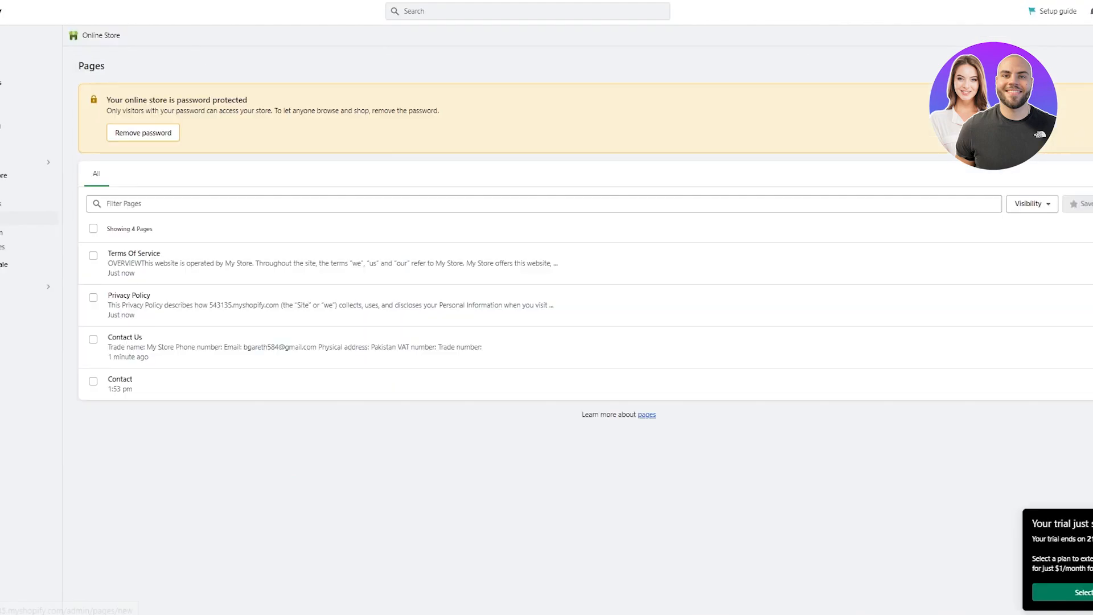
click(1092, 66)
click(523, 110)
text(Refund Po)
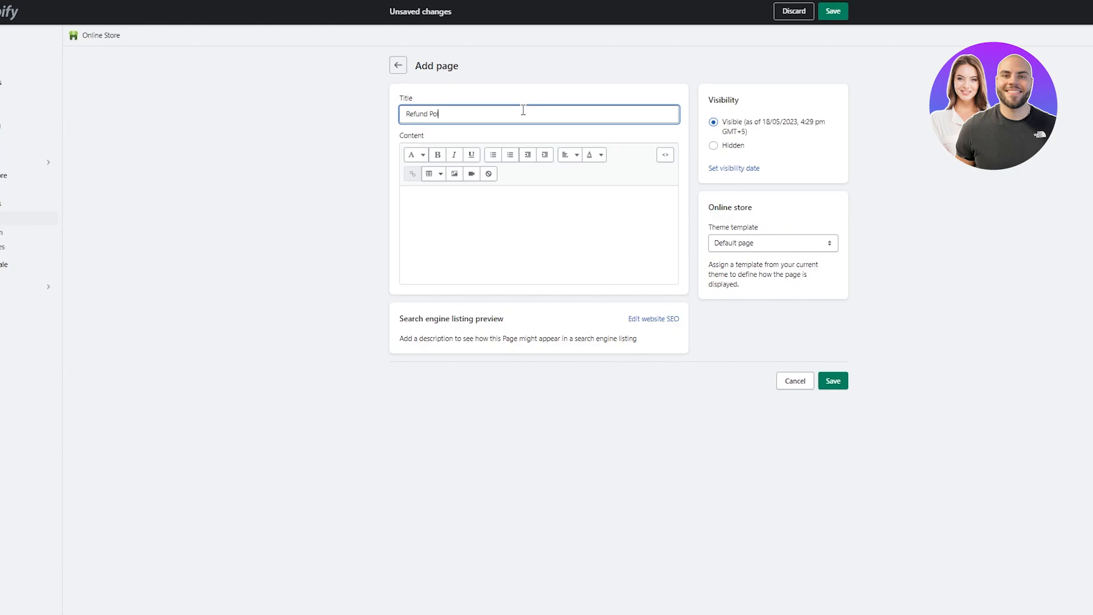
click(493, 247)
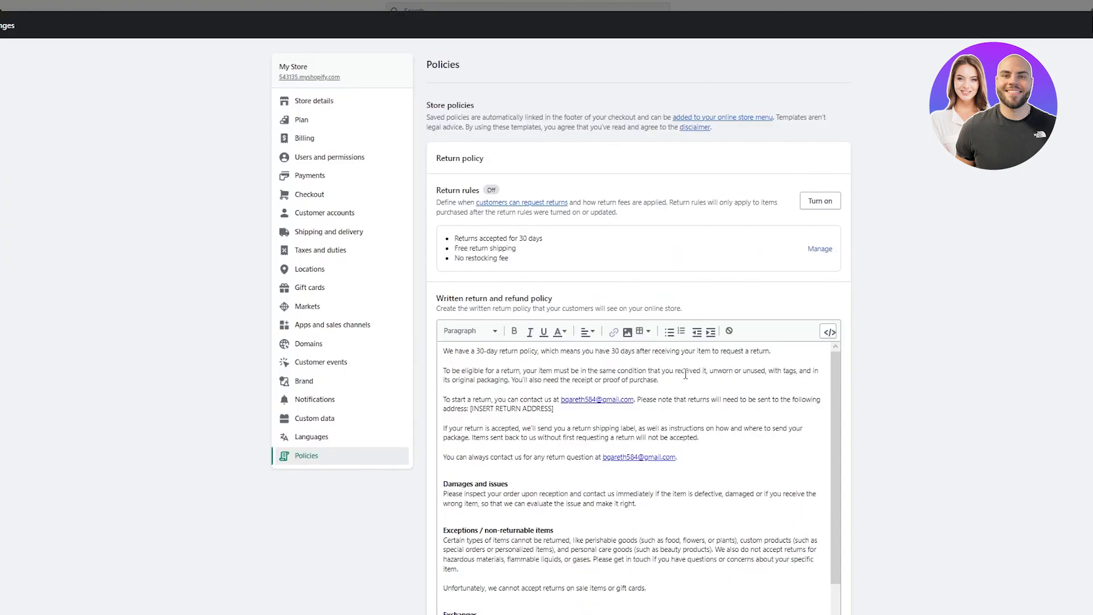
- Copy the full return and refund policy text into the Refund Policy page's content and save the page
click(681, 373)
key(ctrl+a)
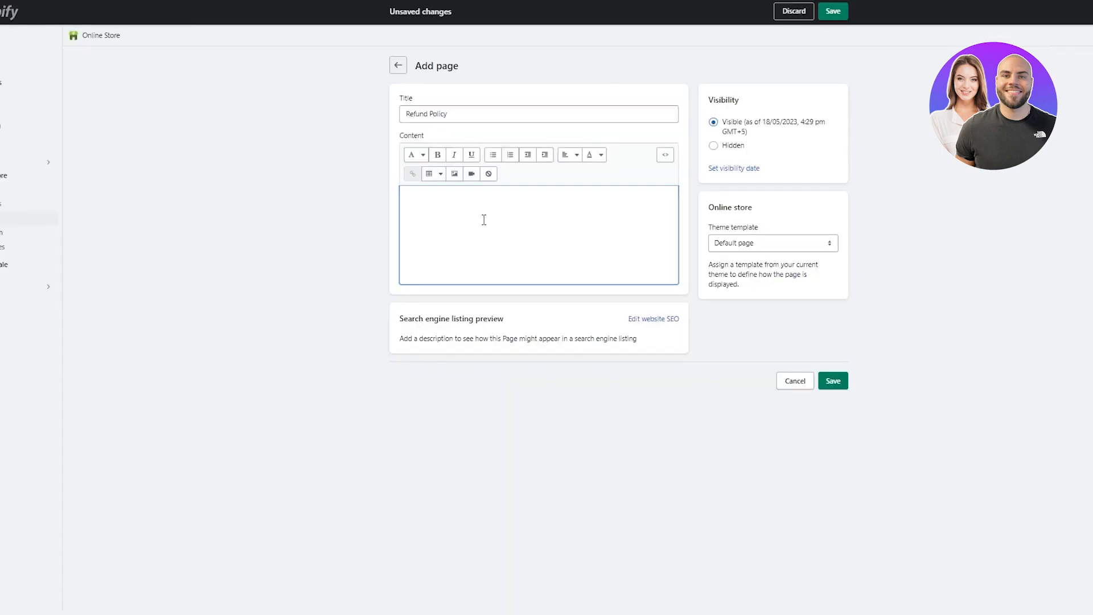
right_click(482, 220)
right_click(442, 213)
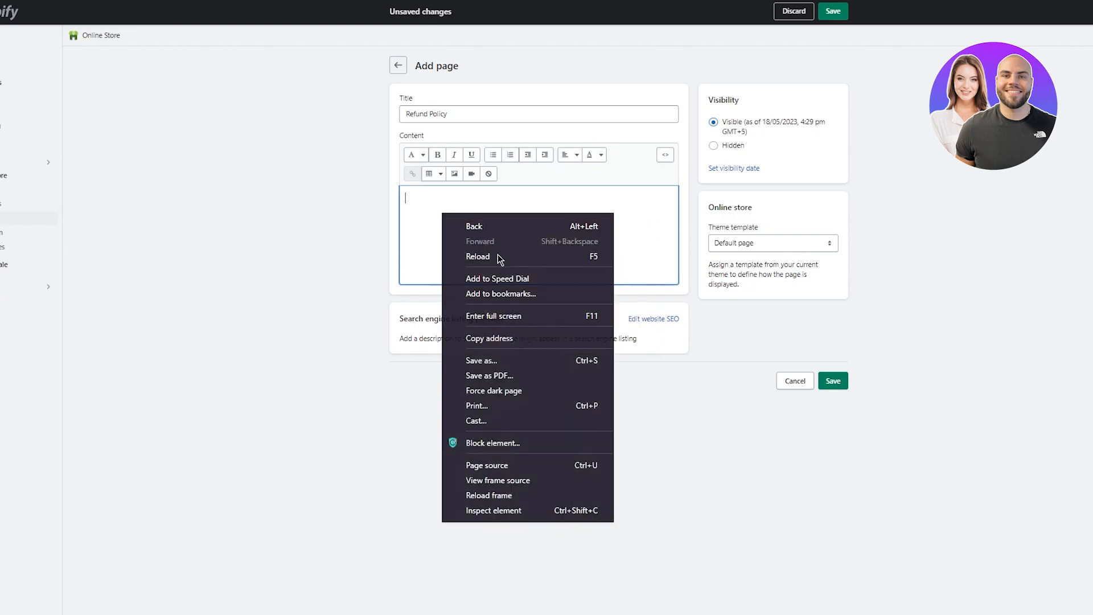
click(471, 195)
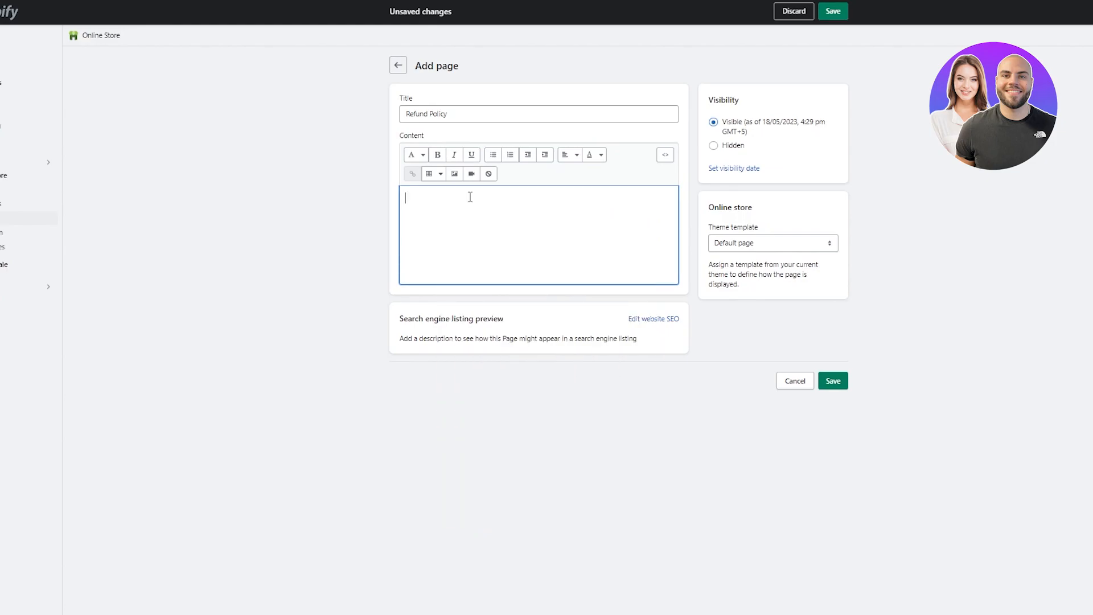
right_click(469, 197)
click(502, 300)
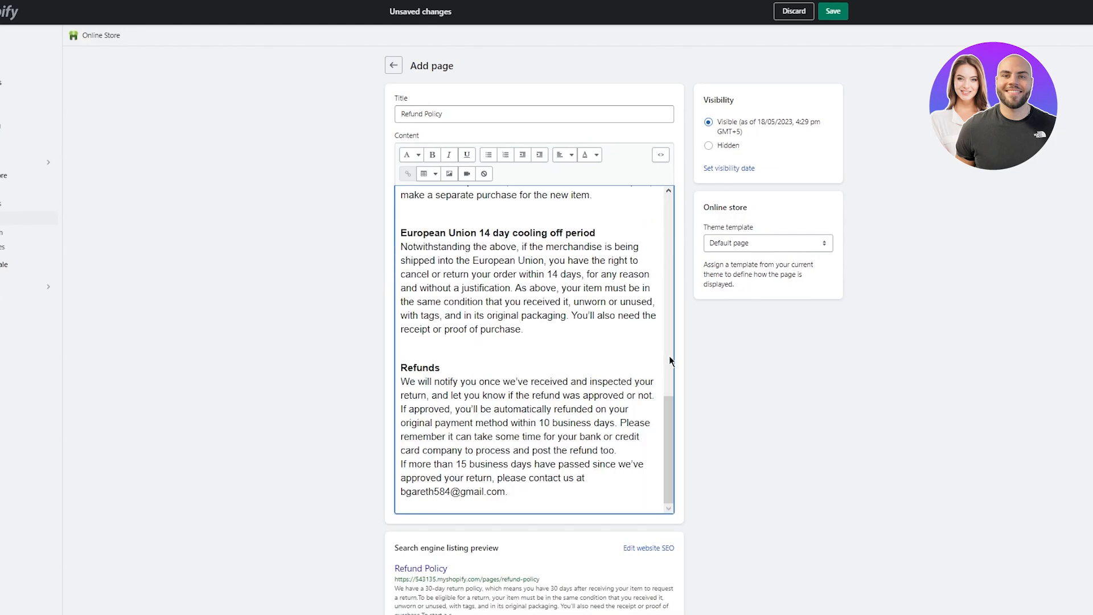
scroll(723, 405, down, 1)
click(832, 598)
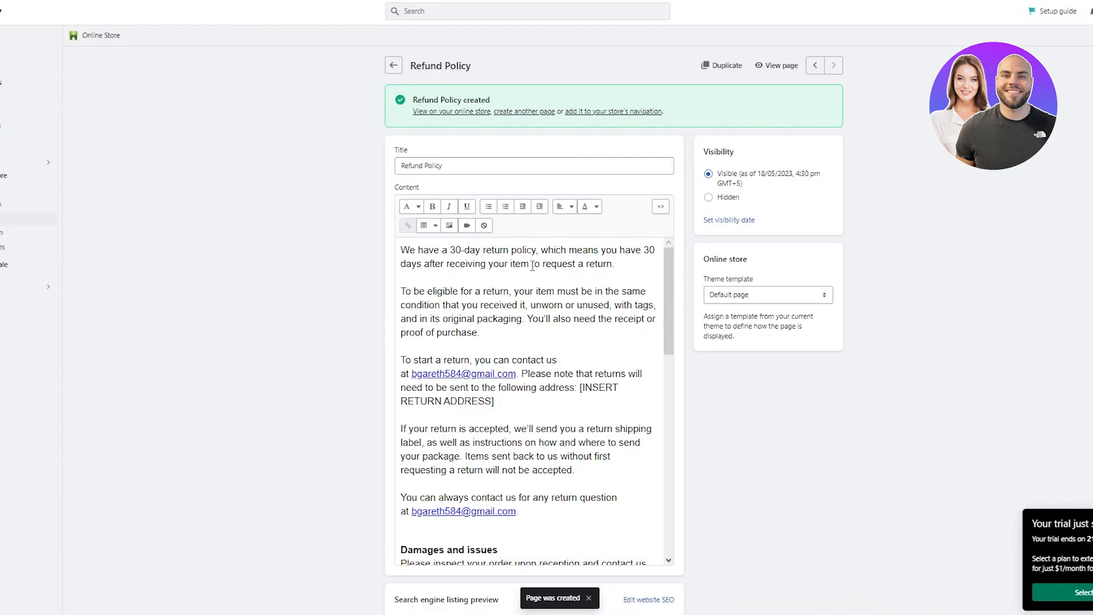
- Add a menu item linking to the Contact Us page to the store's main menu and save the menu
click(391, 67)
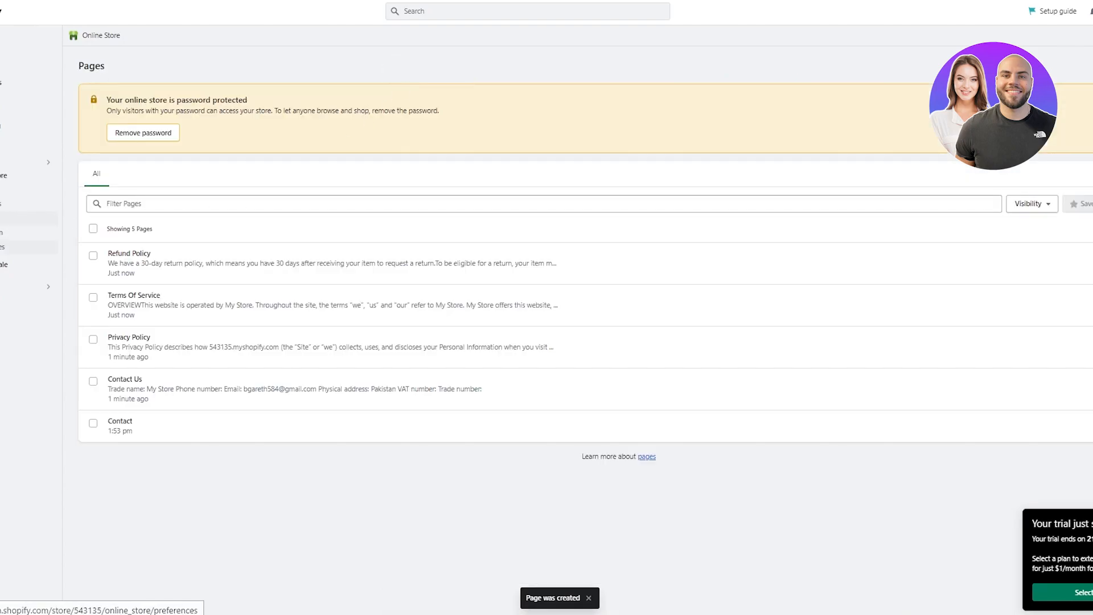
click(3, 232)
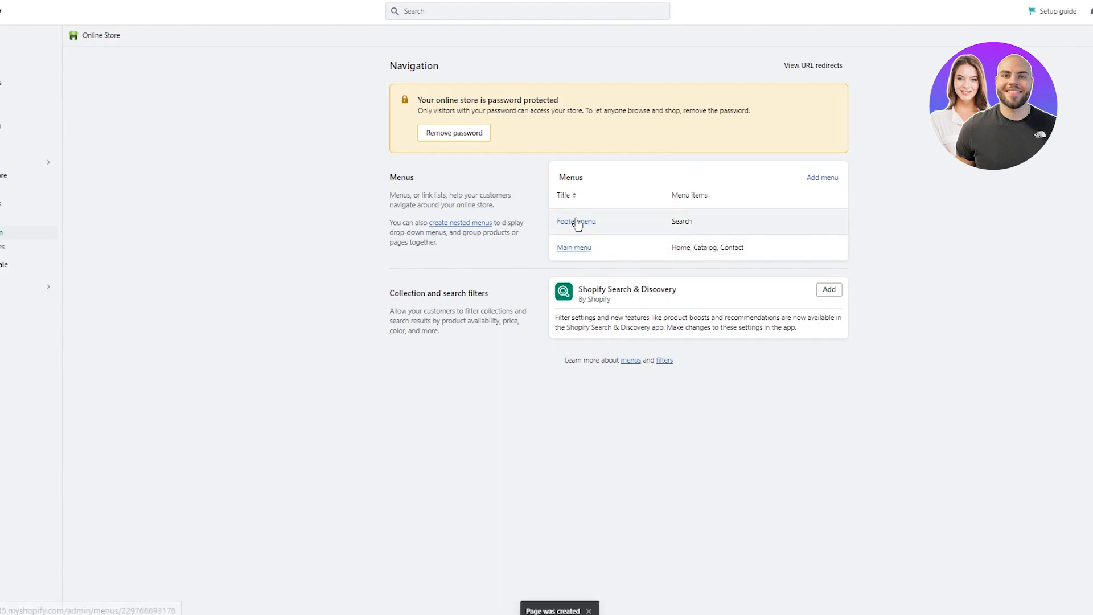
click(572, 248)
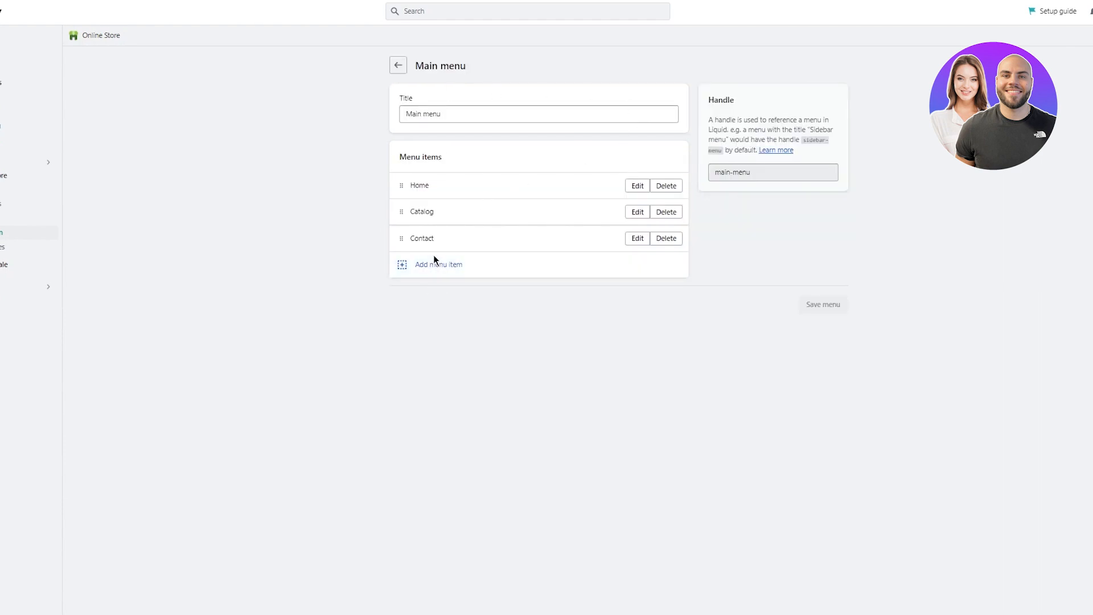
click(434, 258)
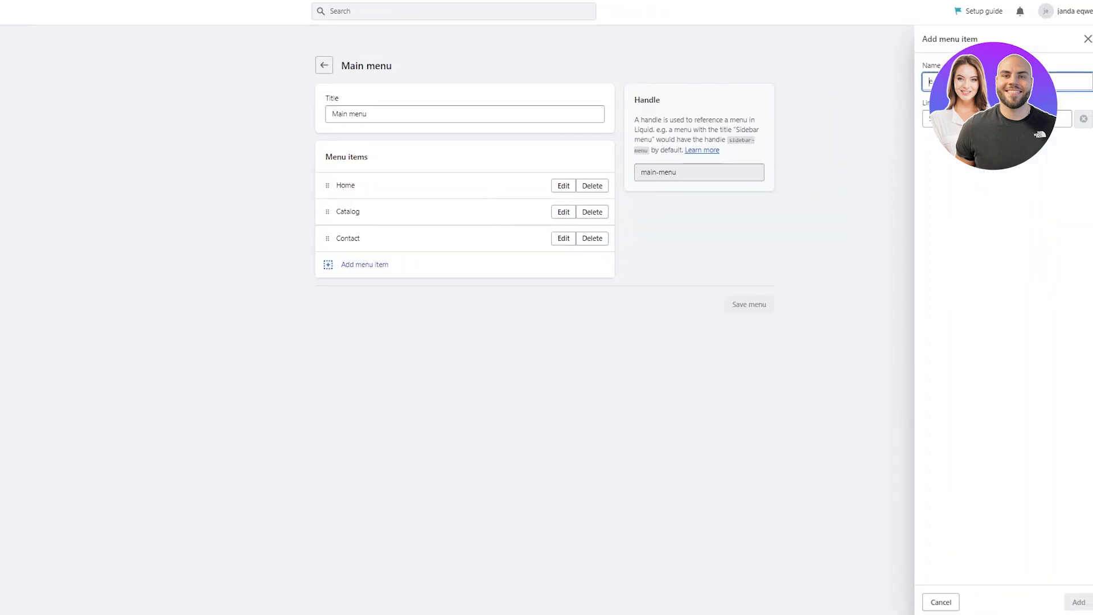
click(968, 118)
click(966, 217)
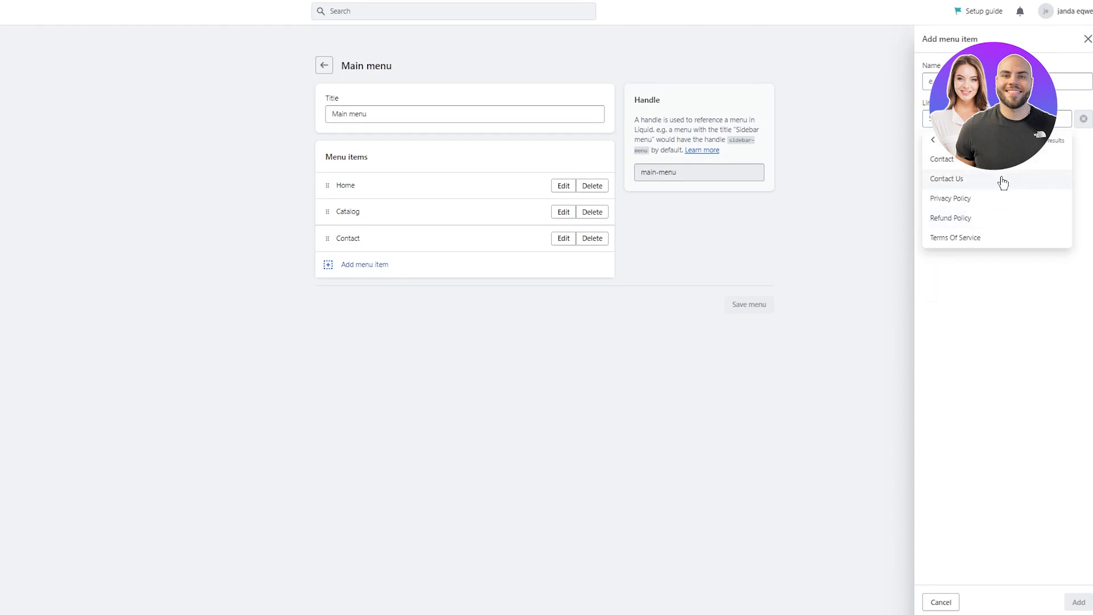
click(959, 180)
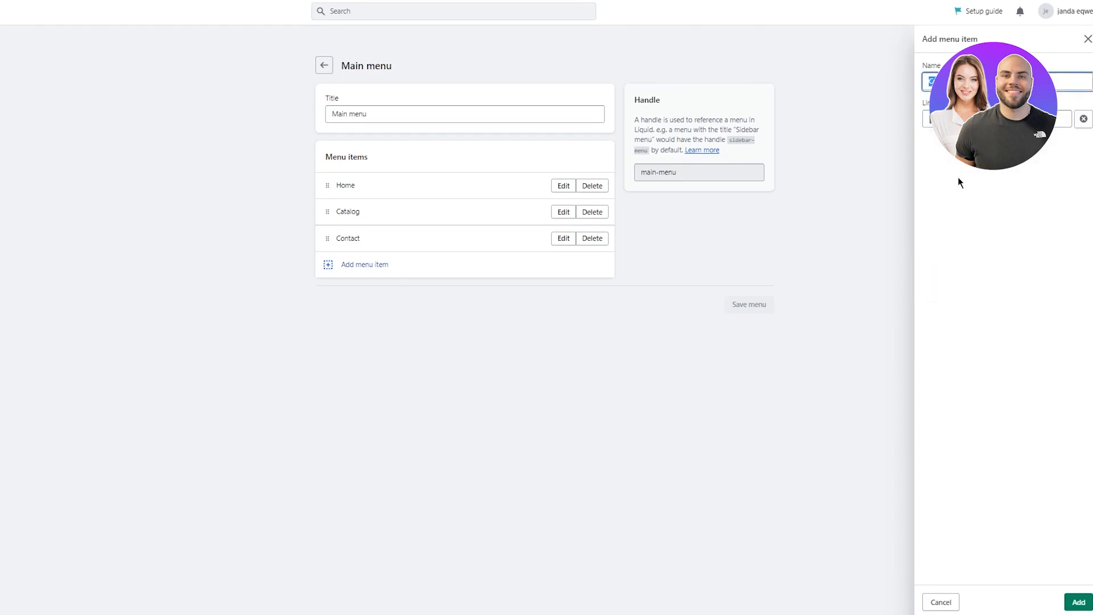
click(1077, 602)
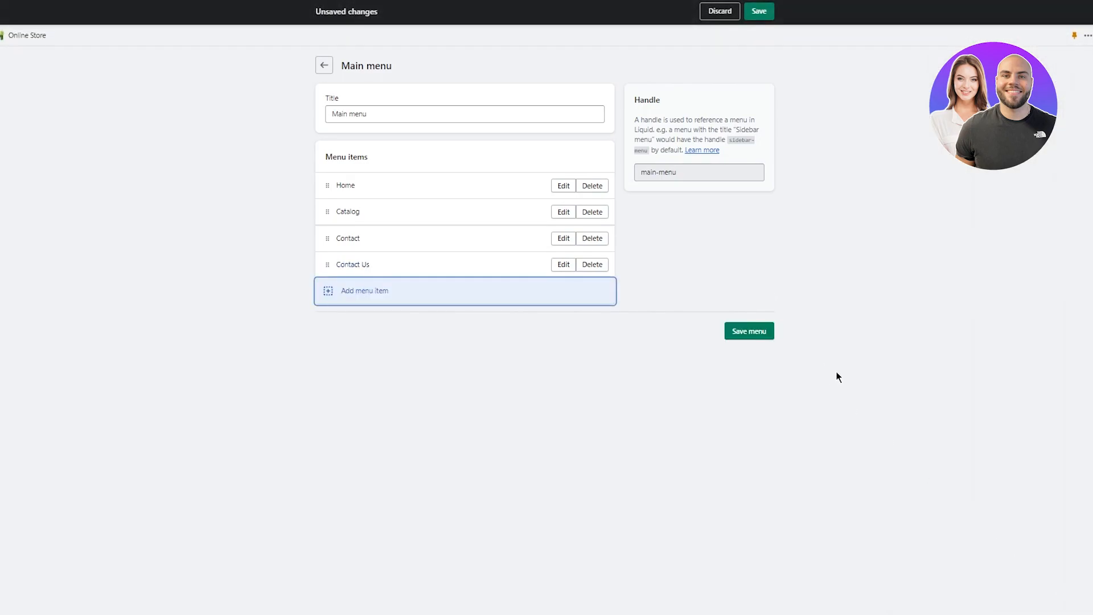
click(748, 332)
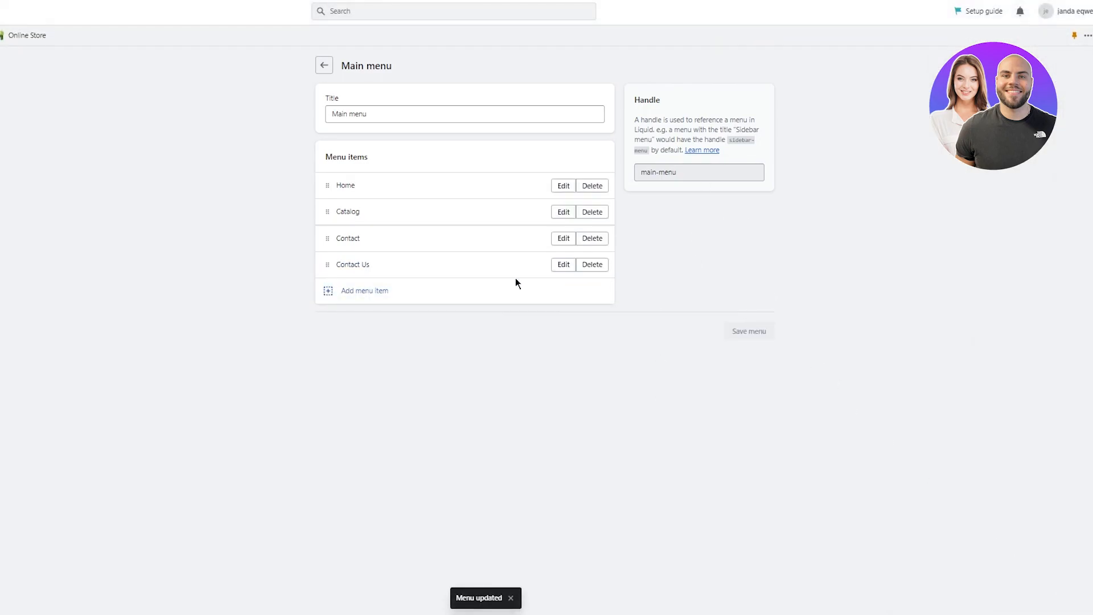
- Add a menu item linking to the Refund Policy page to the store's footer menu
click(323, 65)
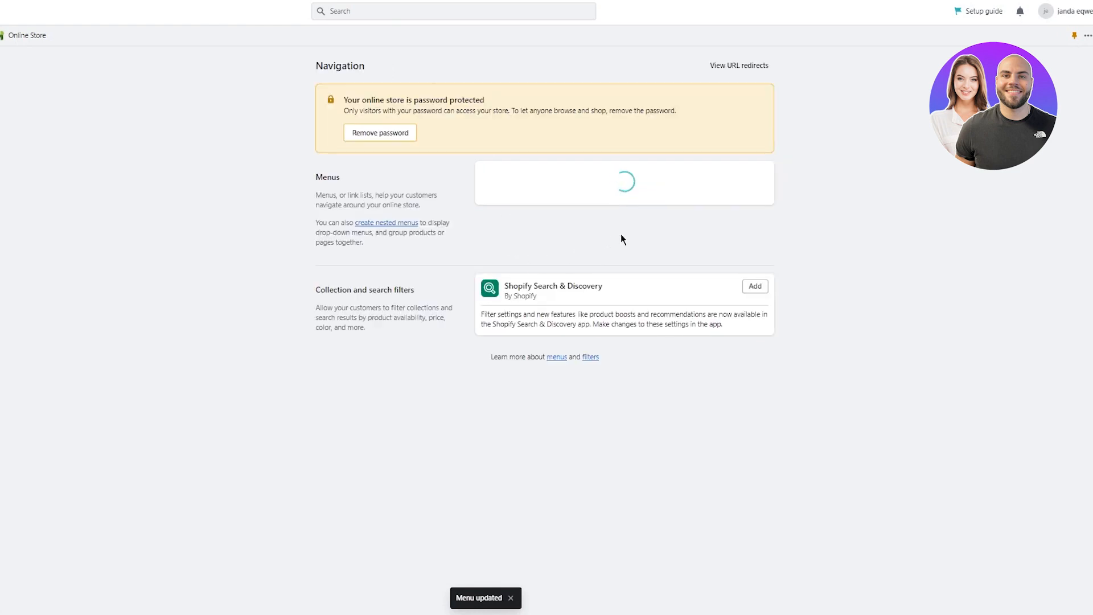
click(500, 222)
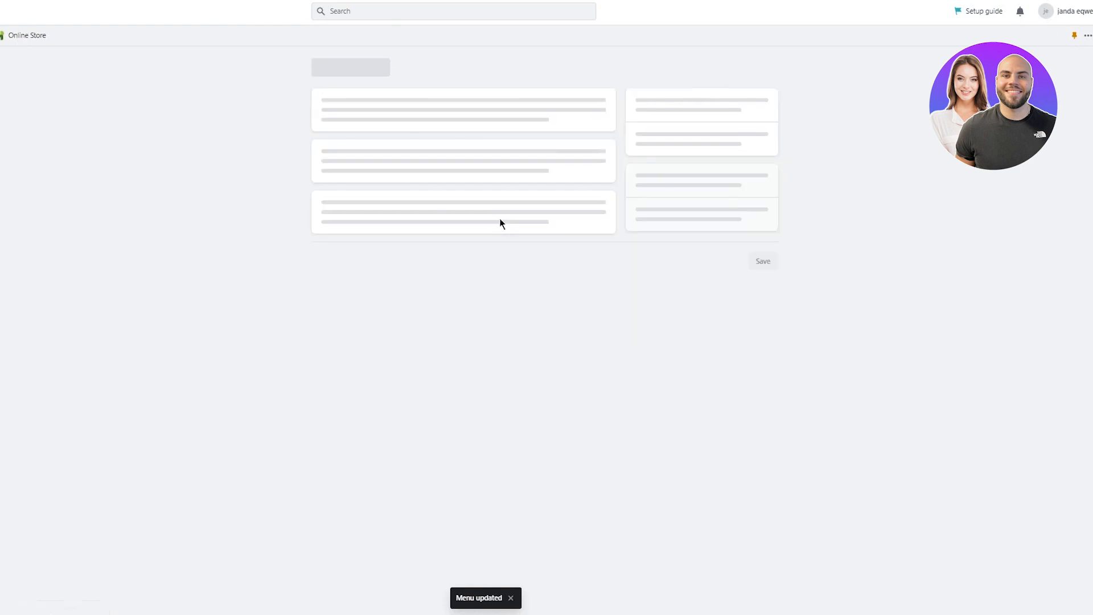
click(481, 217)
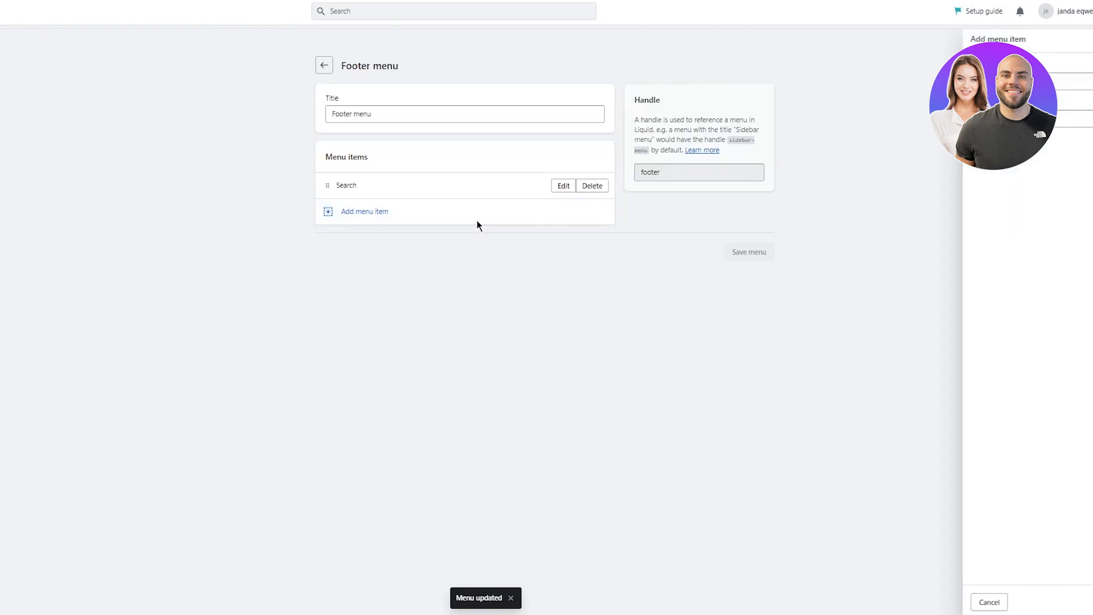
click(956, 119)
click(958, 219)
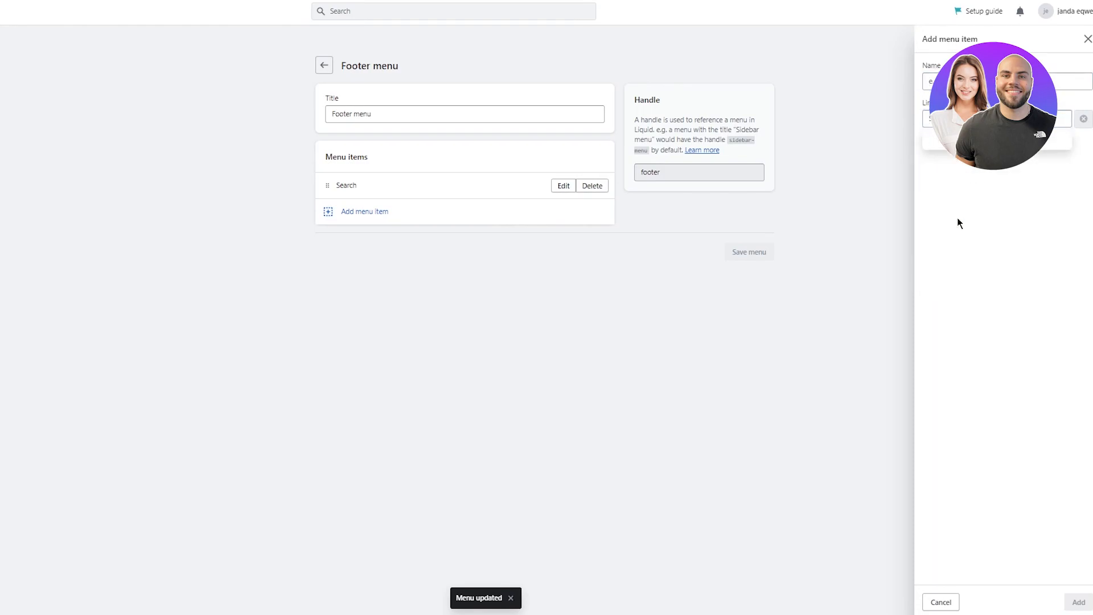
click(959, 217)
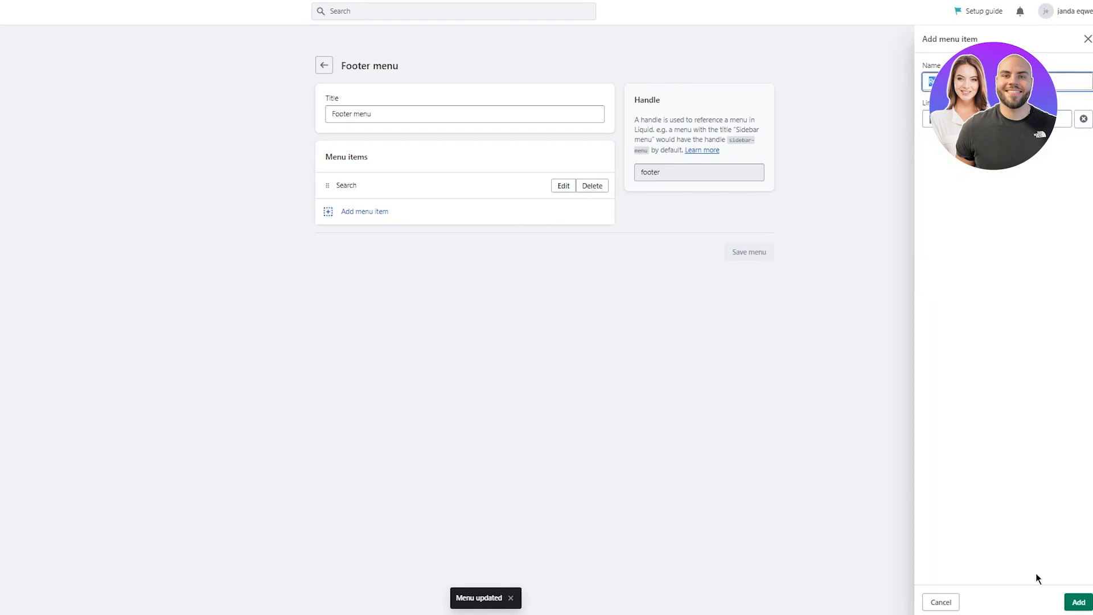
click(1078, 602)
- Add a menu item linking to the Privacy Policy page to the store's footer menu
click(956, 118)
click(968, 217)
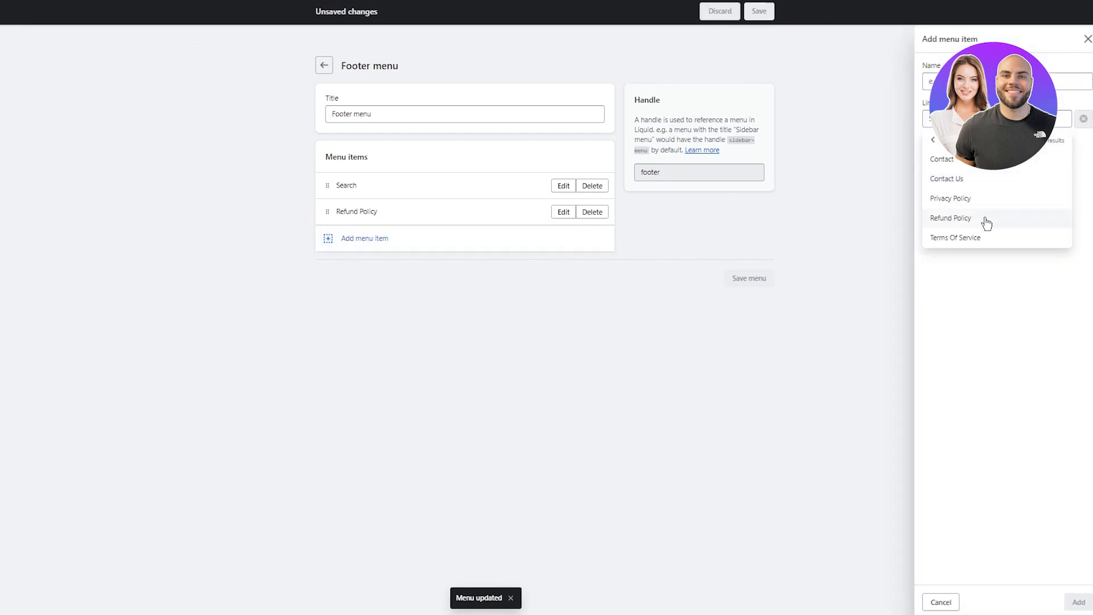
click(963, 200)
click(1078, 602)
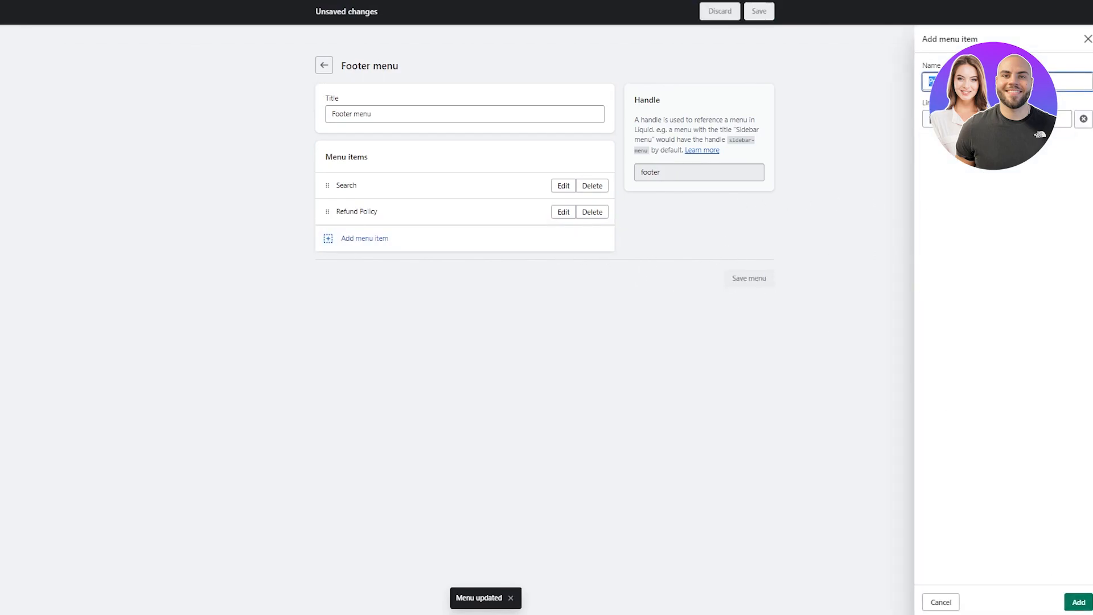
- Add a menu item linking to the Terms Of Service page to the footer menu and save the menu
click(566, 274)
click(956, 118)
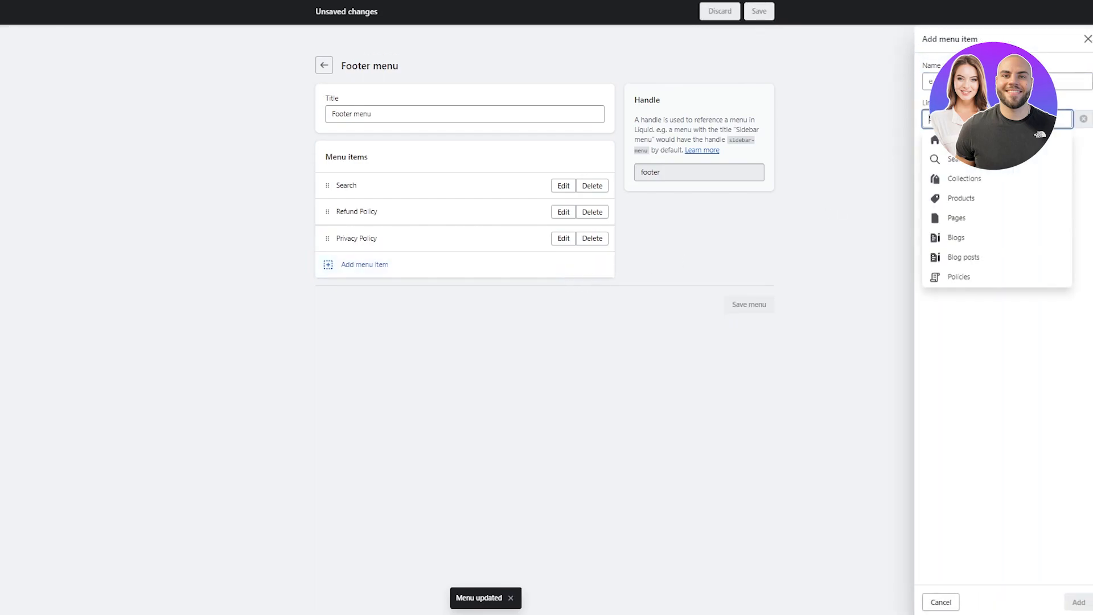
click(937, 218)
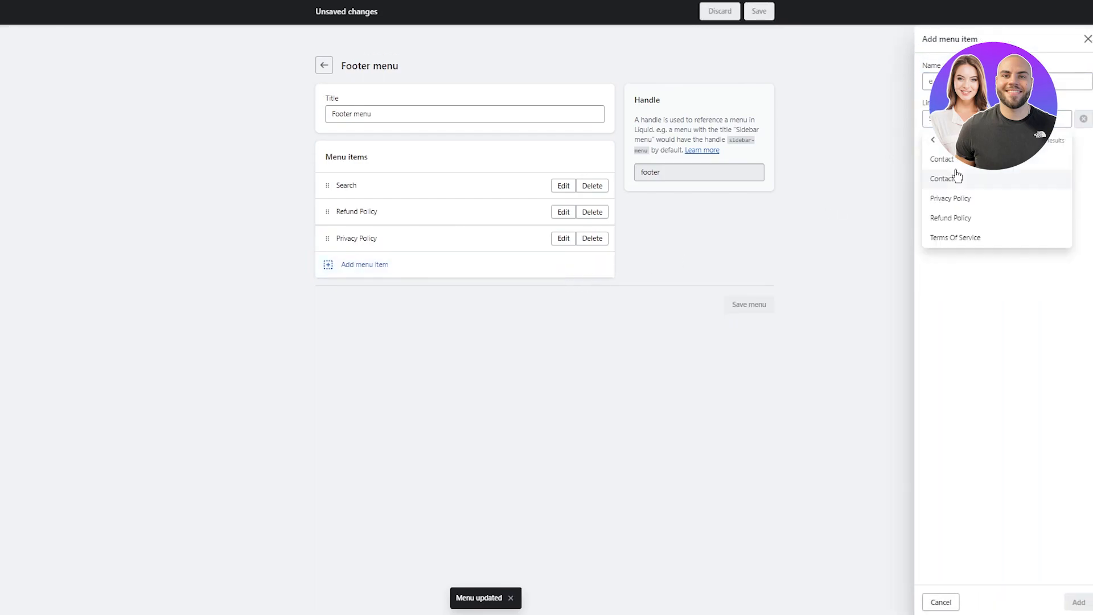
click(955, 238)
click(1076, 602)
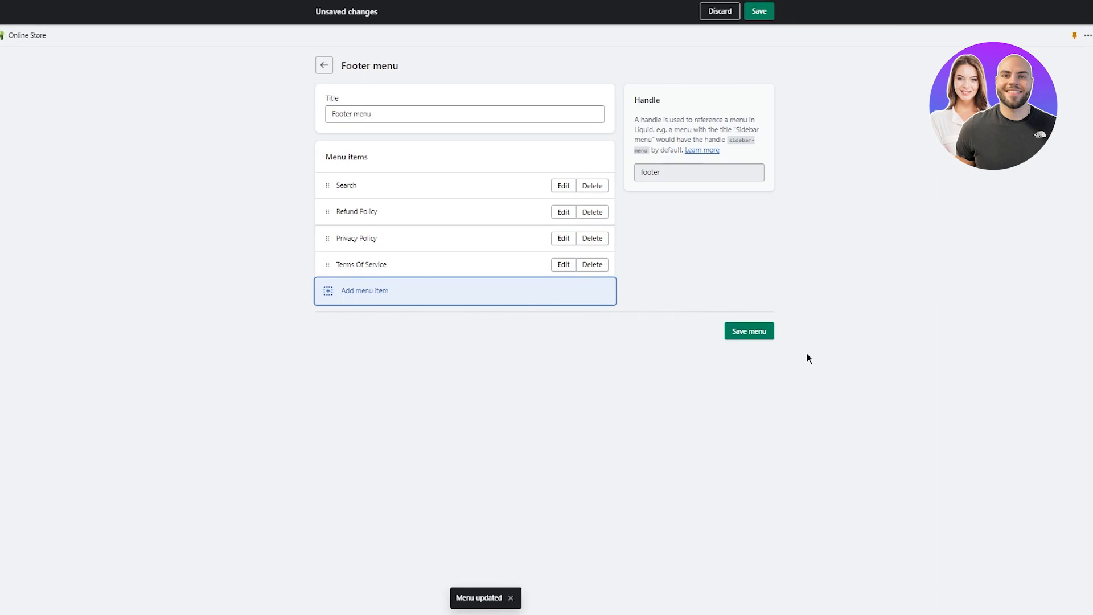
click(761, 333)
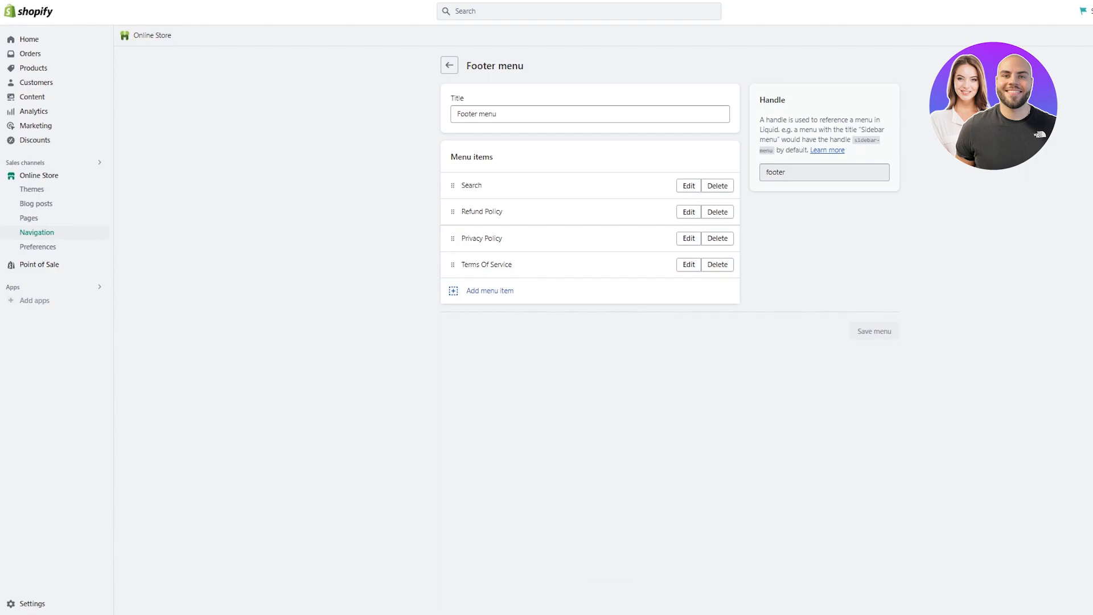
- Open the Dawn theme for customization and preview the Contact Us page from the header menu
click(57, 186)
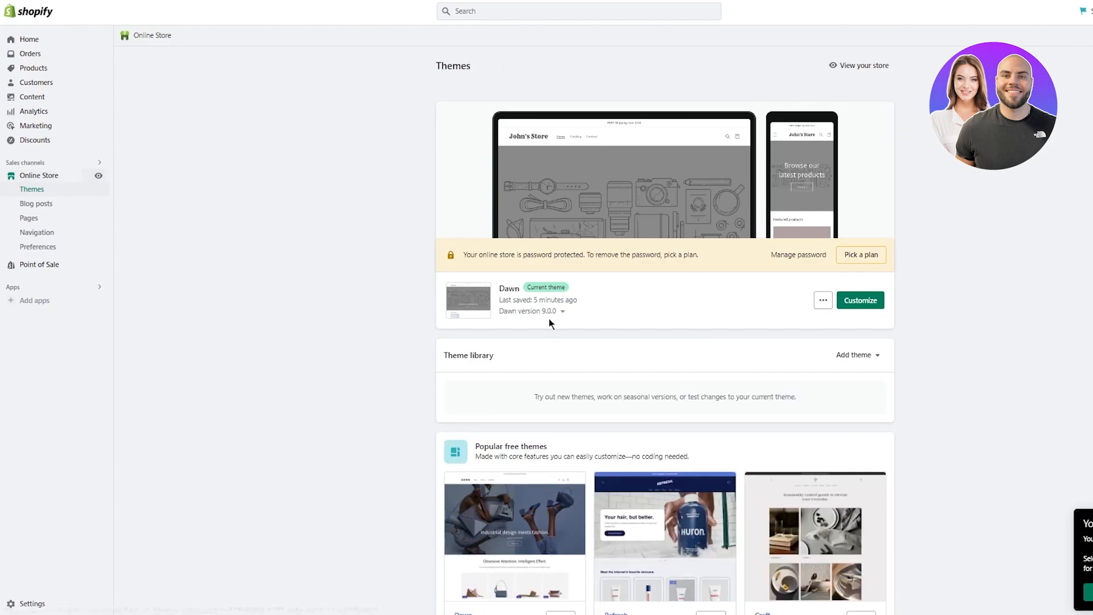
click(858, 305)
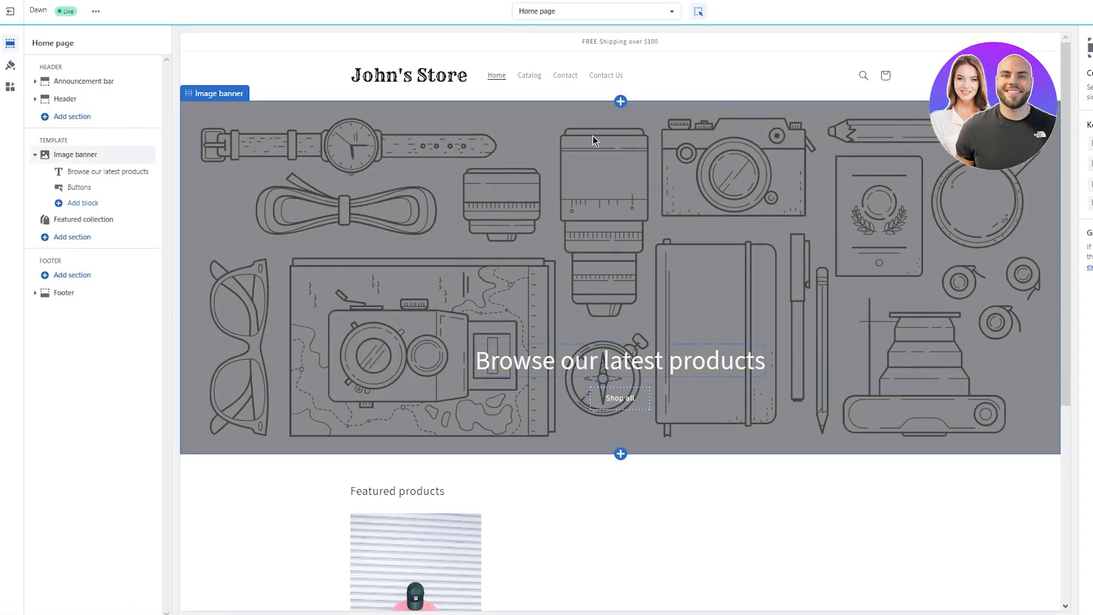
click(607, 77)
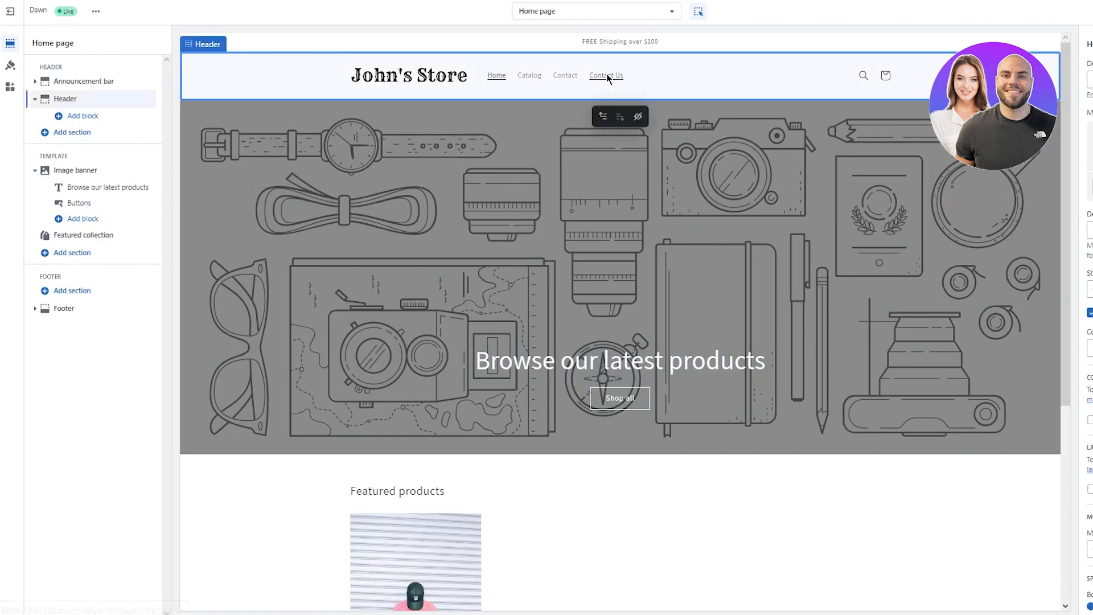
click(607, 76)
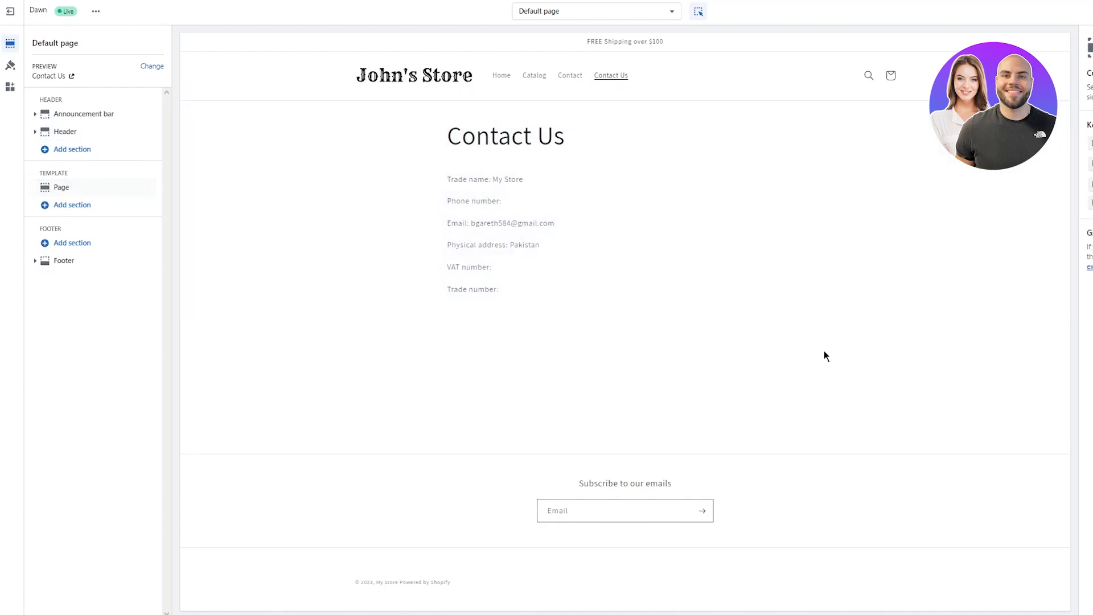
- Examine the Contact Us page's footer section and the templates available for pages in the theme editor
click(87, 262)
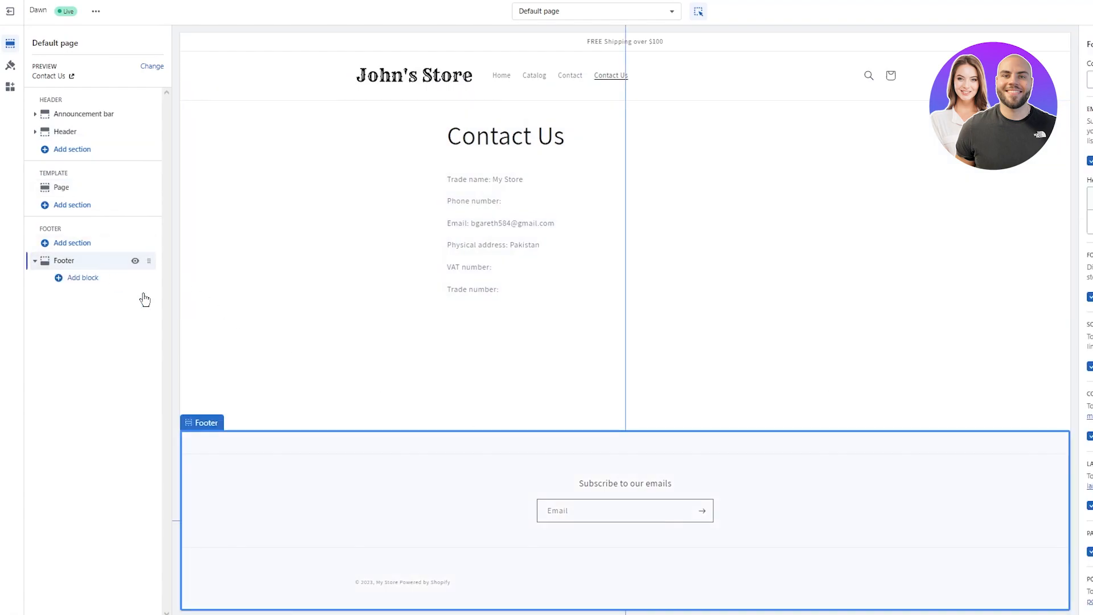
click(574, 510)
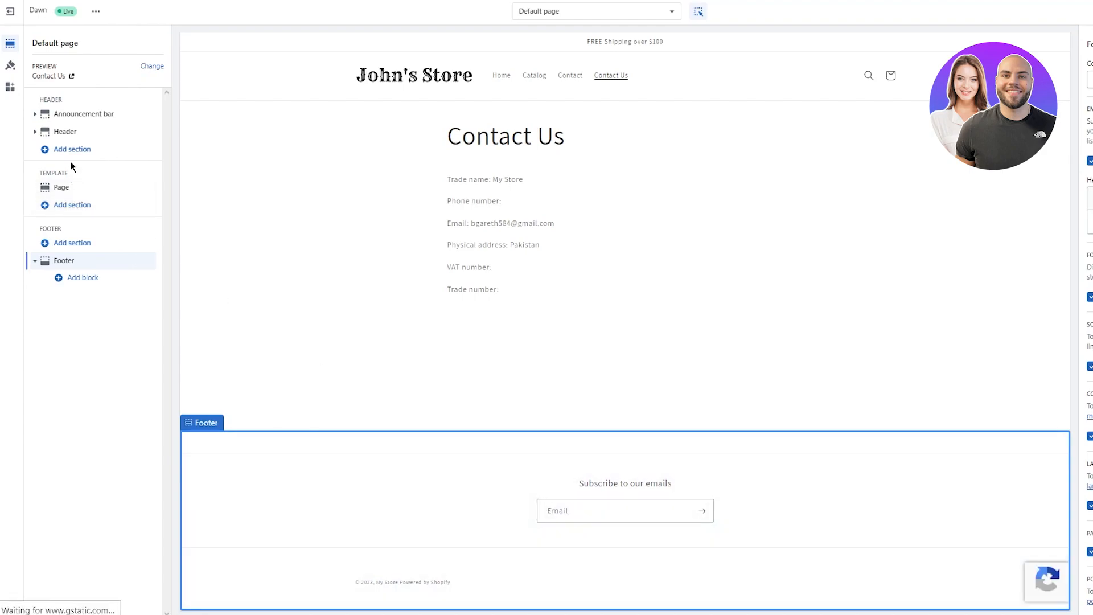
click(675, 11)
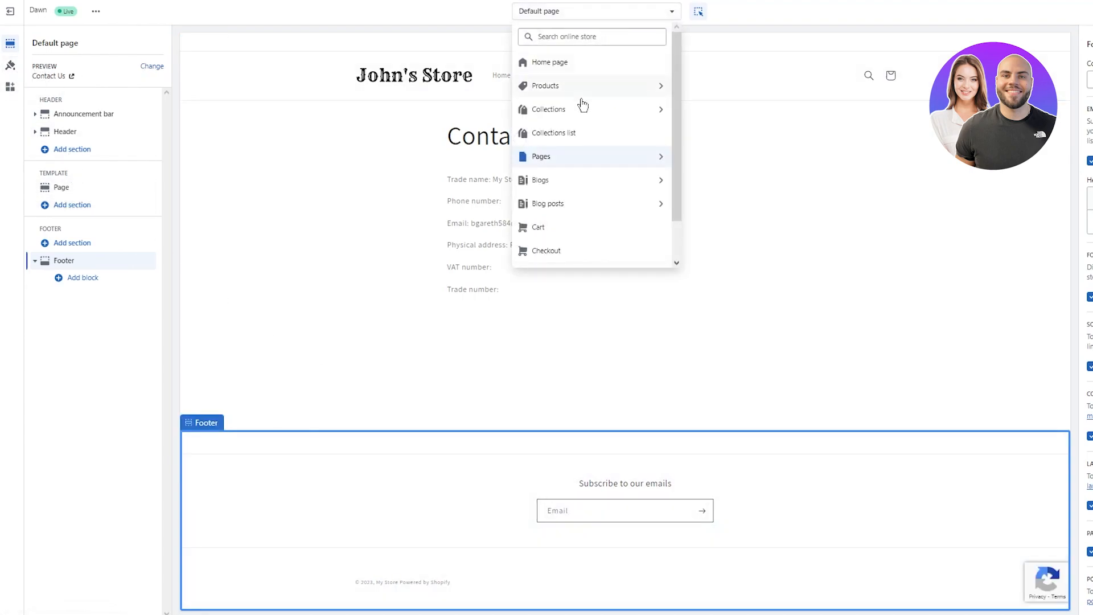
scroll(599, 227, down, 1)
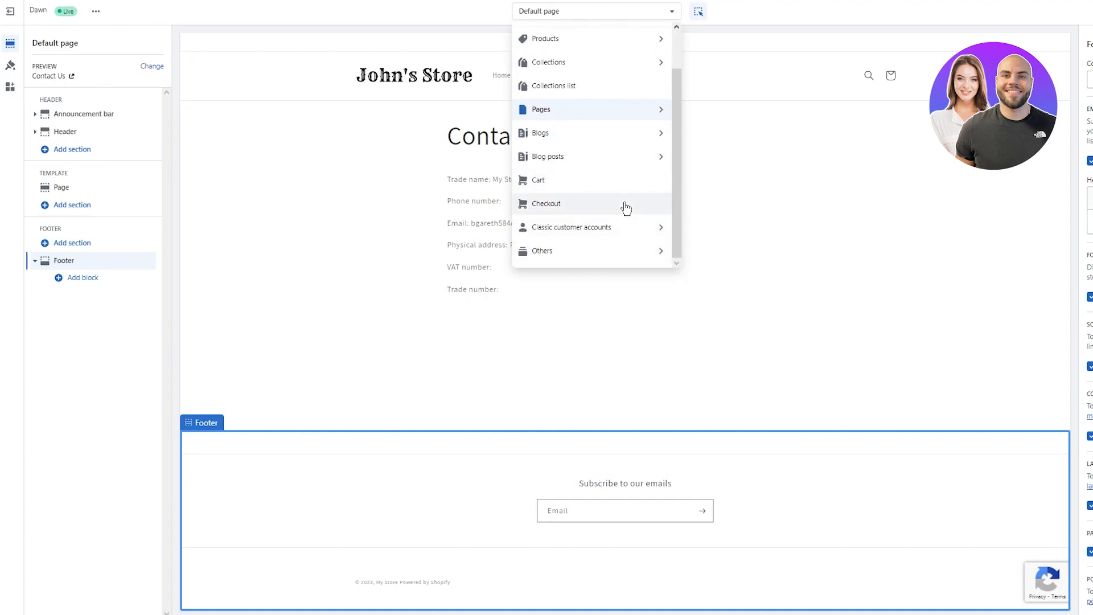
click(650, 109)
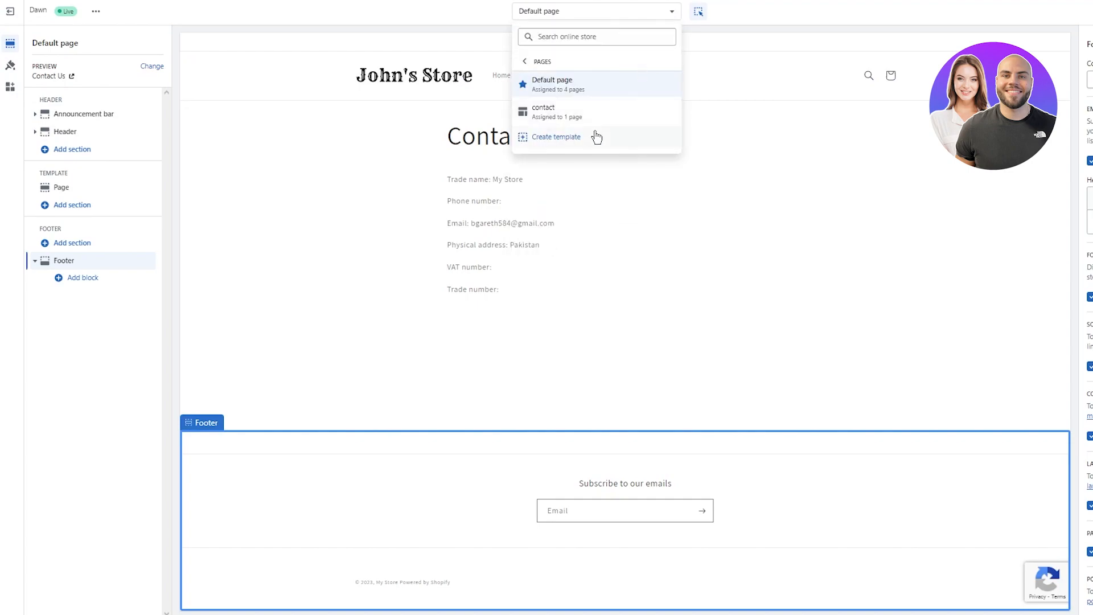
click(551, 144)
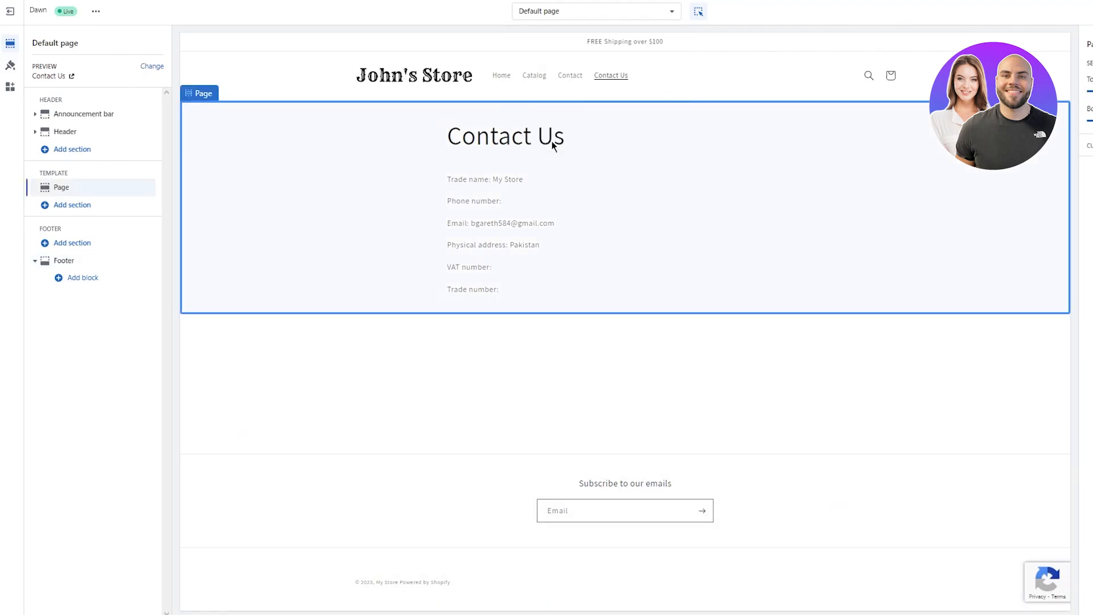
- Leave the theme editor, view the online store, and review the T Shirt product page from header to footer
click(21, 12)
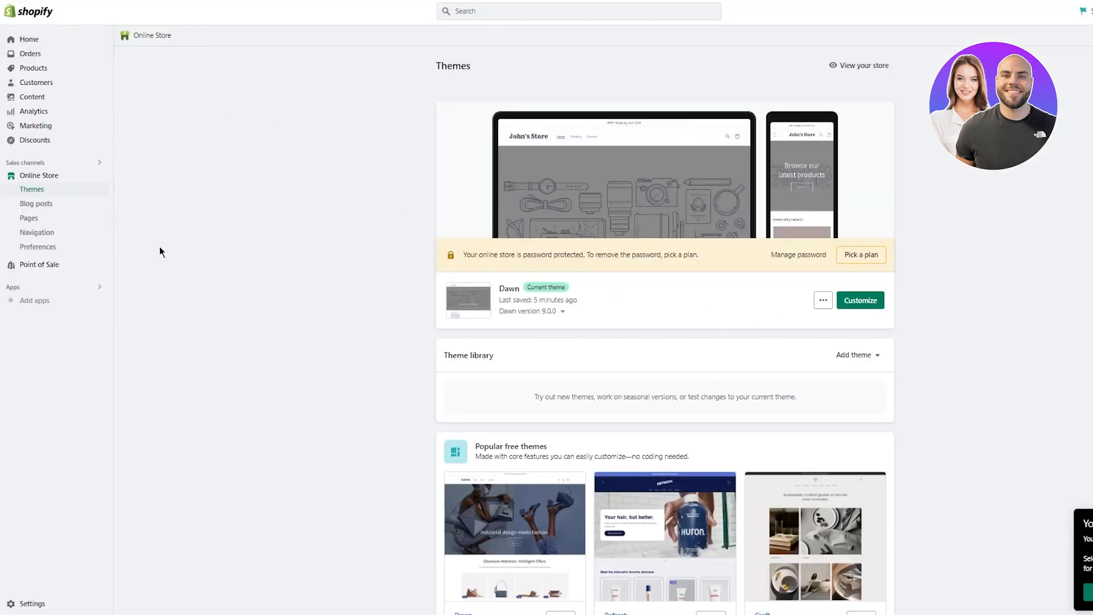
click(100, 176)
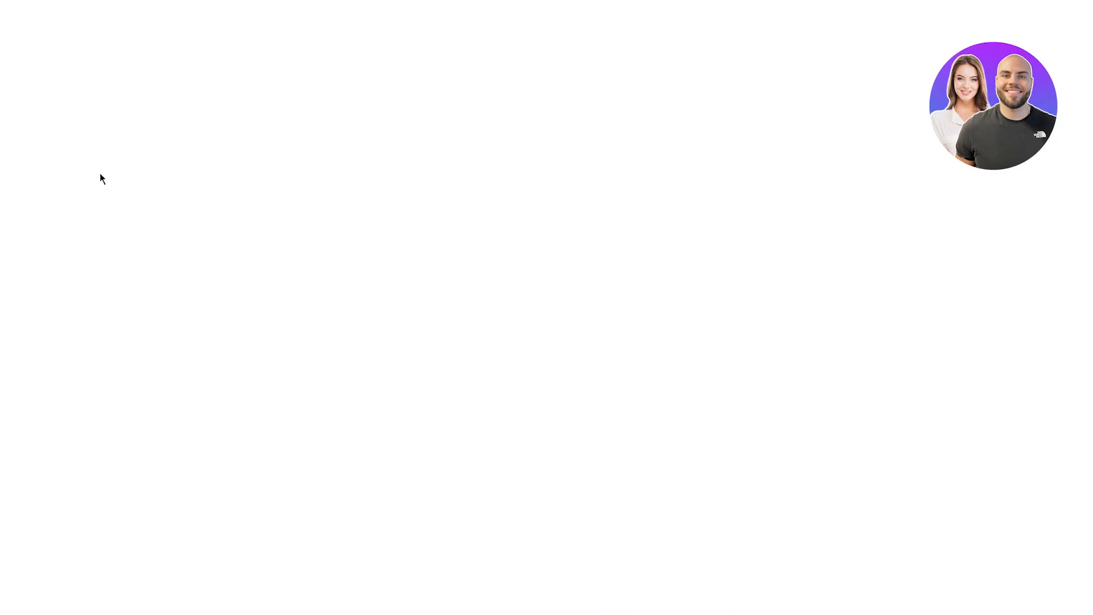
scroll(285, 302, down, 5)
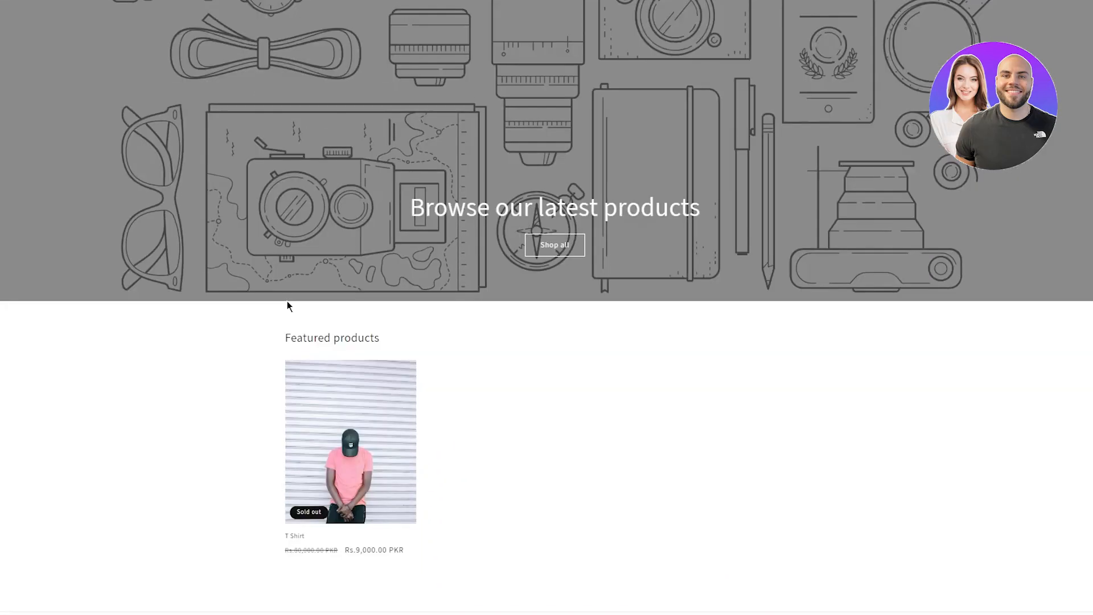
click(357, 285)
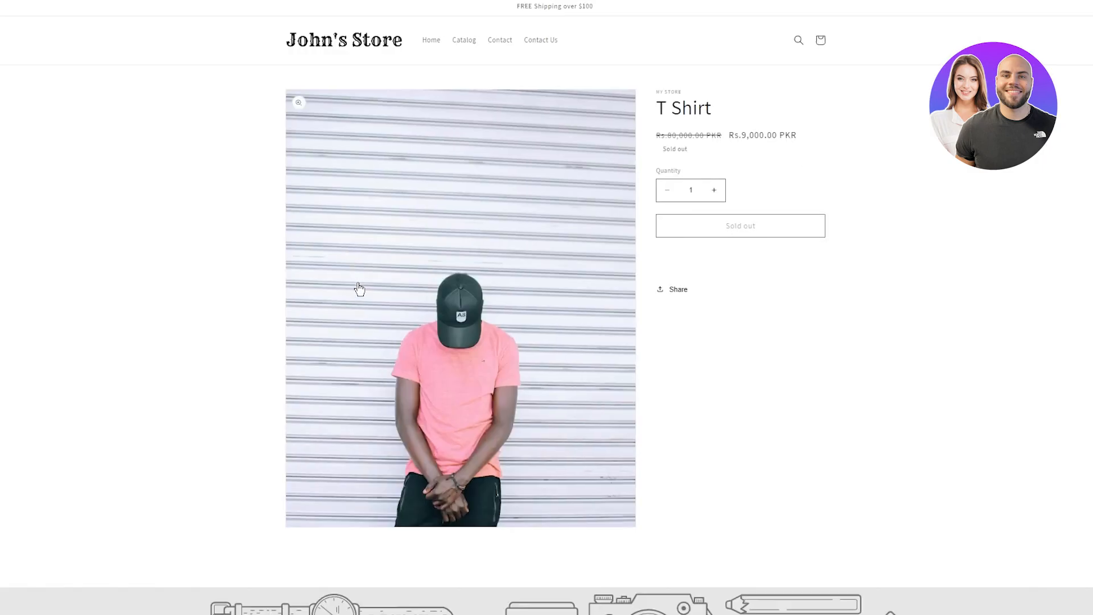
scroll(358, 287, down, 8)
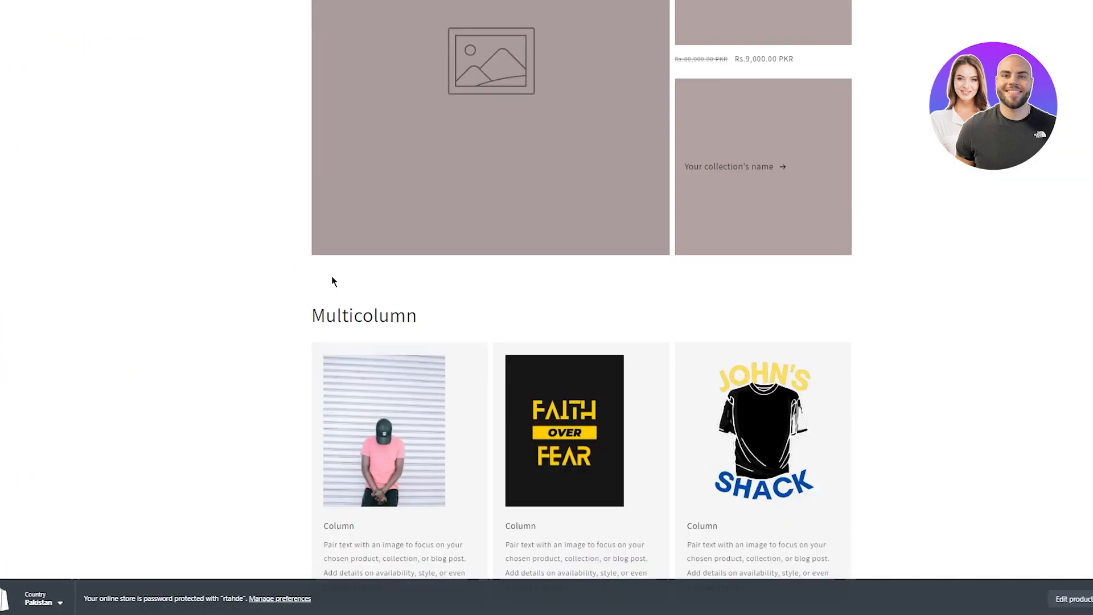
scroll(343, 276, down, 10)
scroll(356, 275, up, 14)
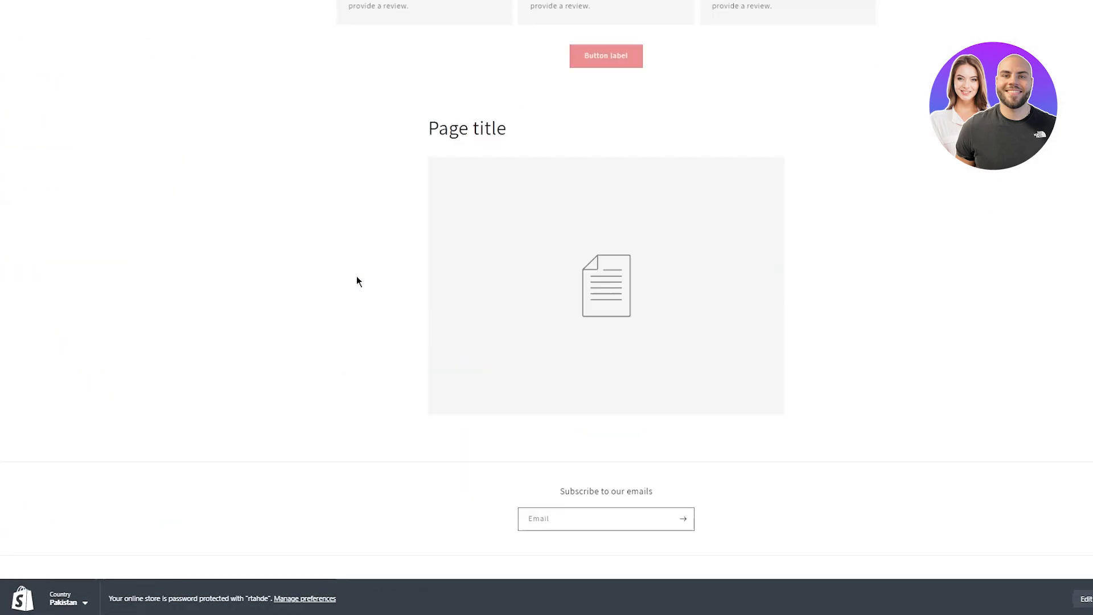
click(1091, 599)
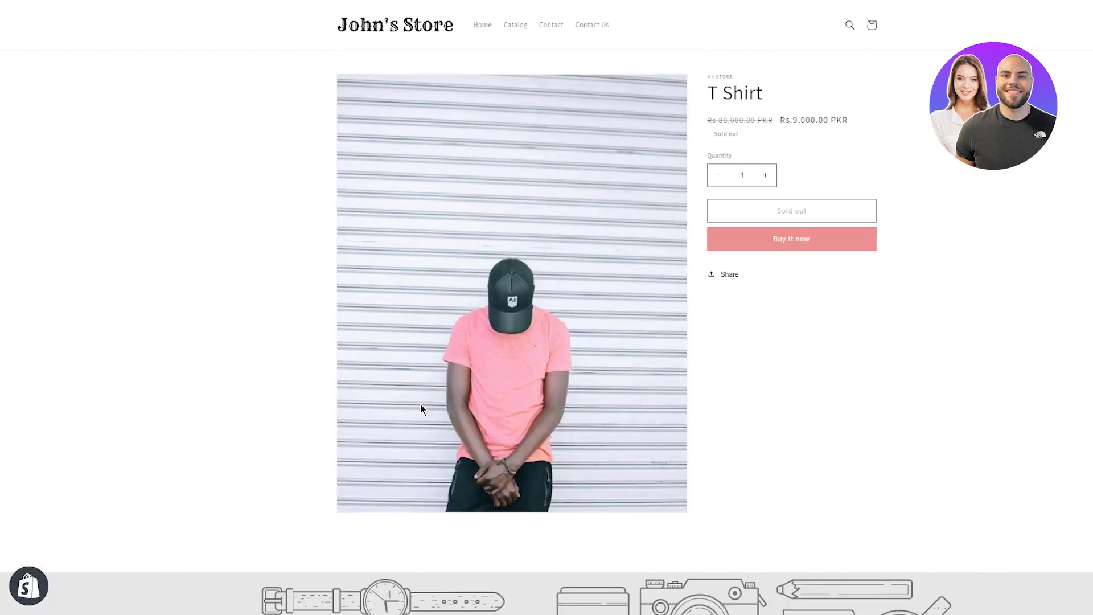
scroll(421, 408, up, 1)
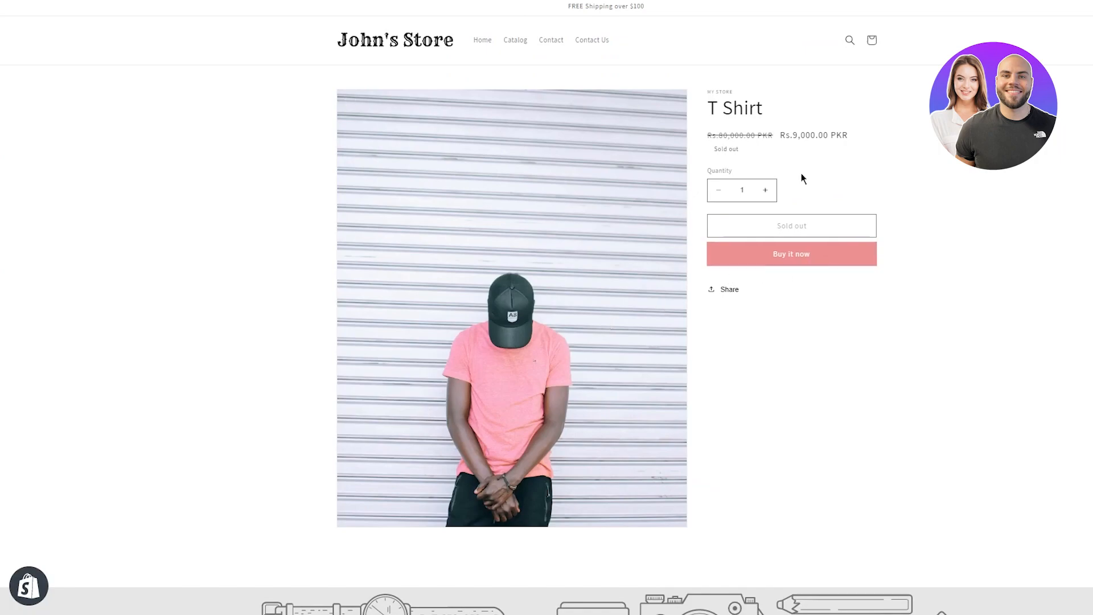
- Check the Contact Us page in the storefront and return to the store's Policies settings
click(592, 40)
drag(426, 87, 664, 397)
click(797, 251)
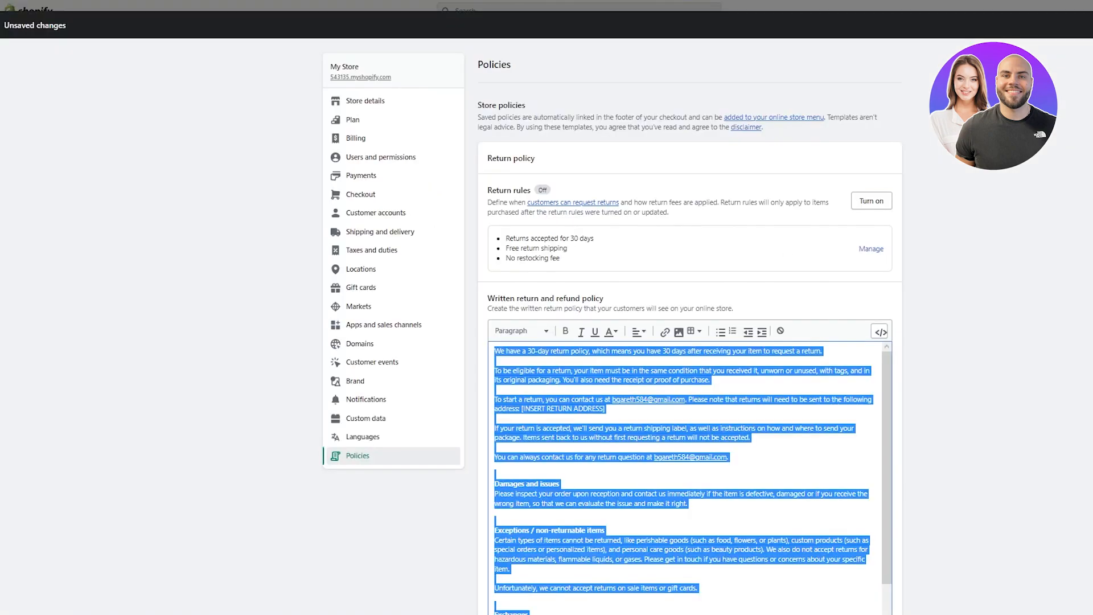